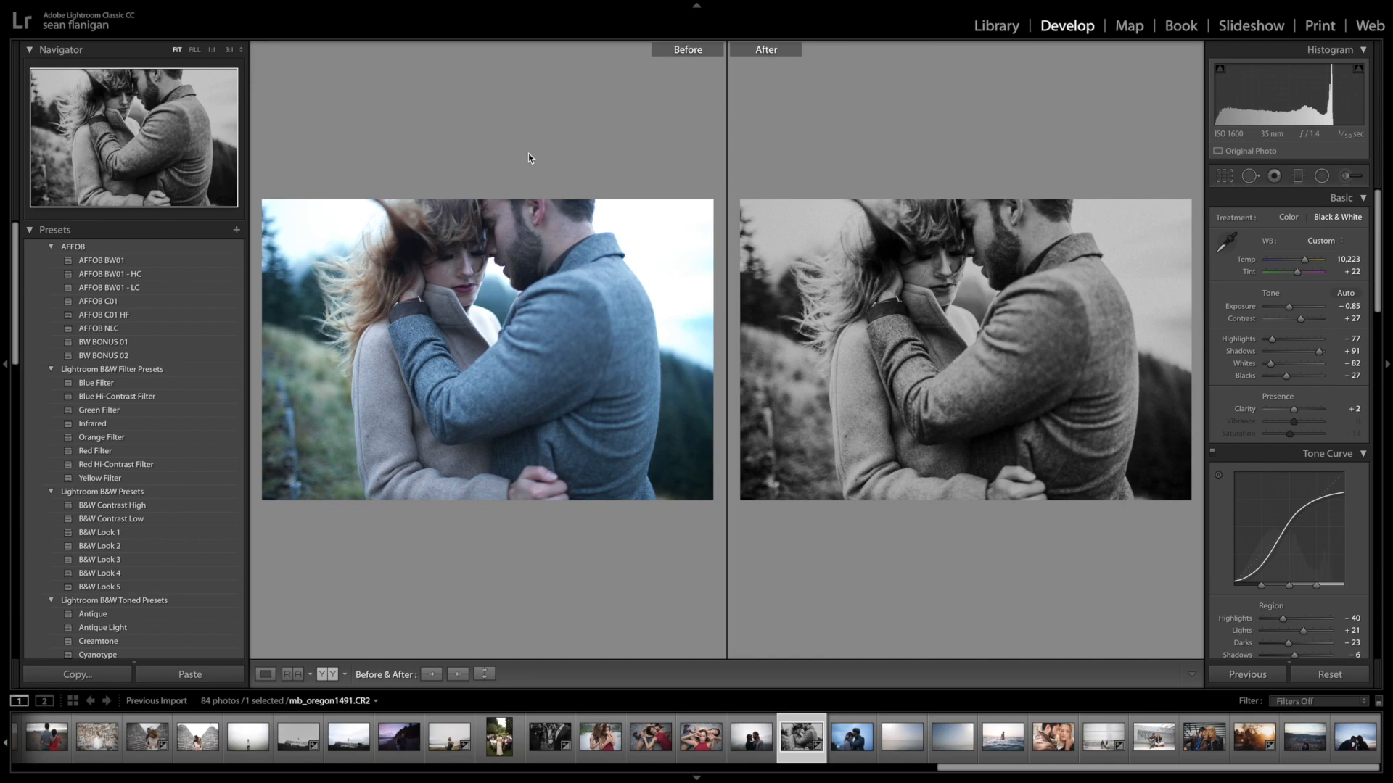
# Try the AFFOB BW01 preset on the couple photo in single-photo view and reset its adjustments.
pyautogui.click(123, 261)
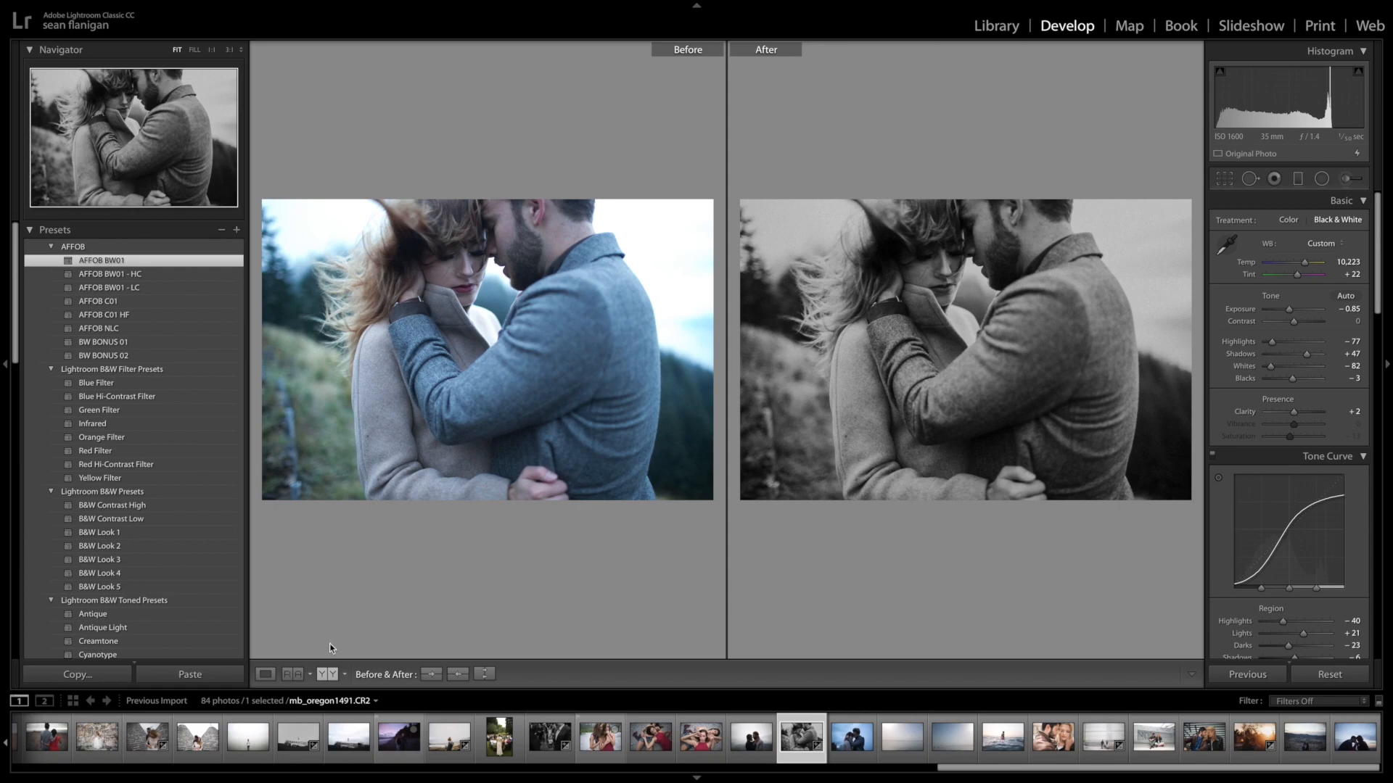
pyautogui.click(265, 674)
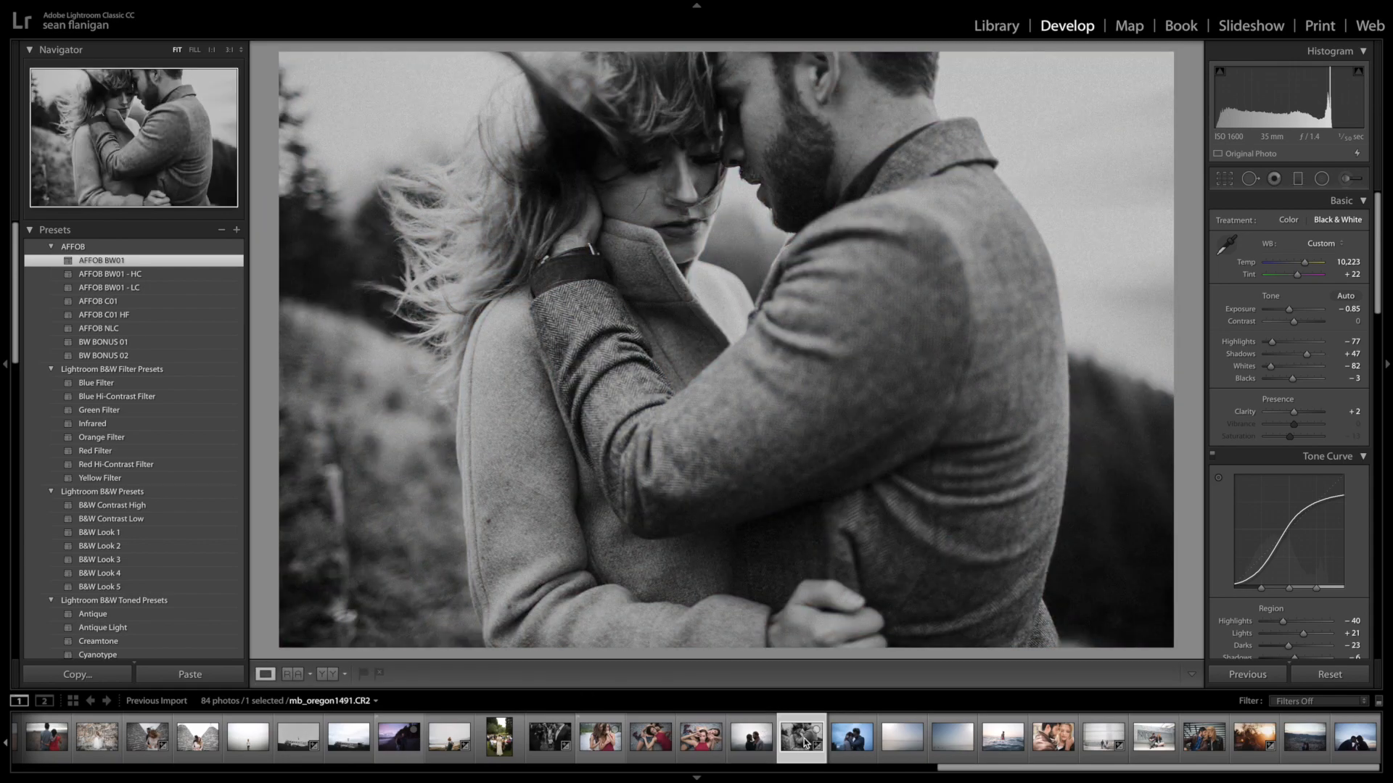
pyautogui.click(1329, 675)
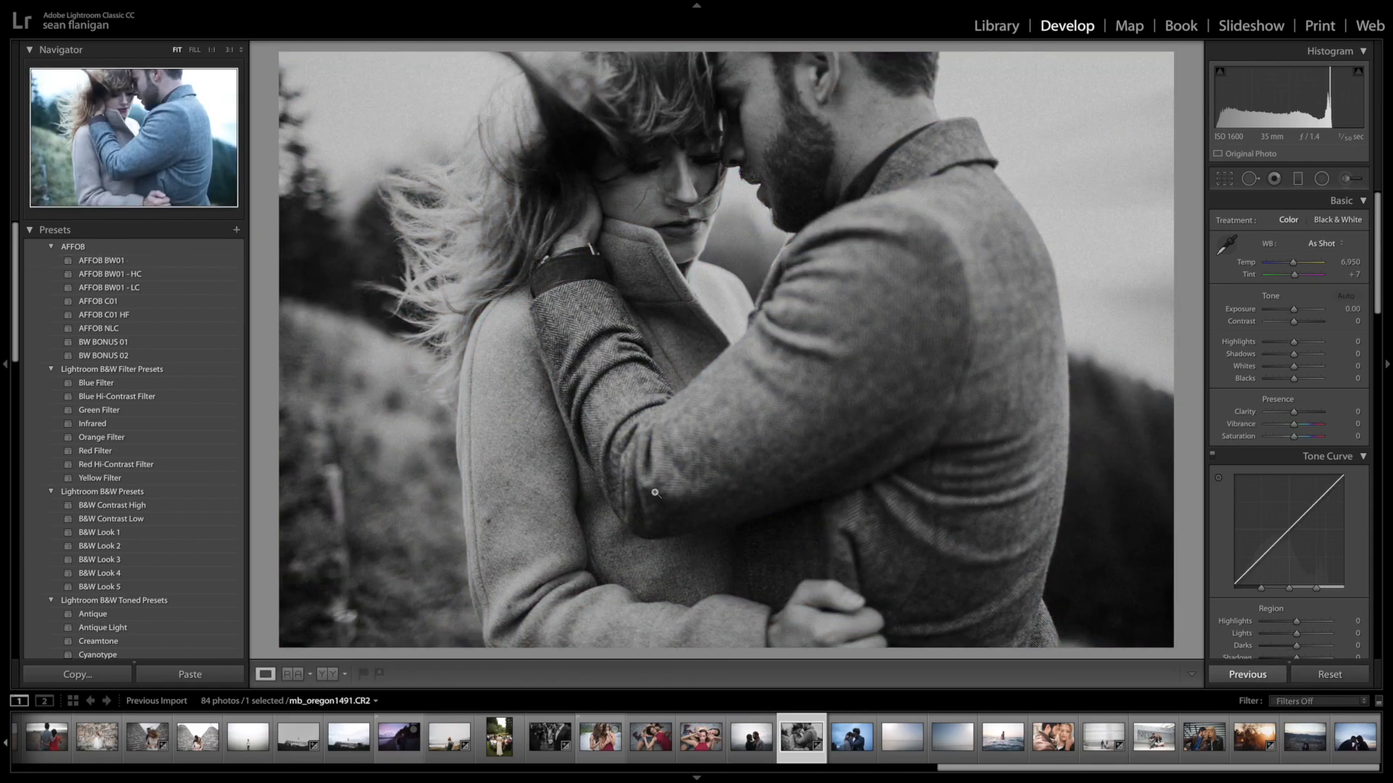
# Try the AFFOB BW01, BW01 - HC, BW01 - LC, C01, NLC and C01 HF presets on the photo and reset its adjustments.
pyautogui.click(143, 262)
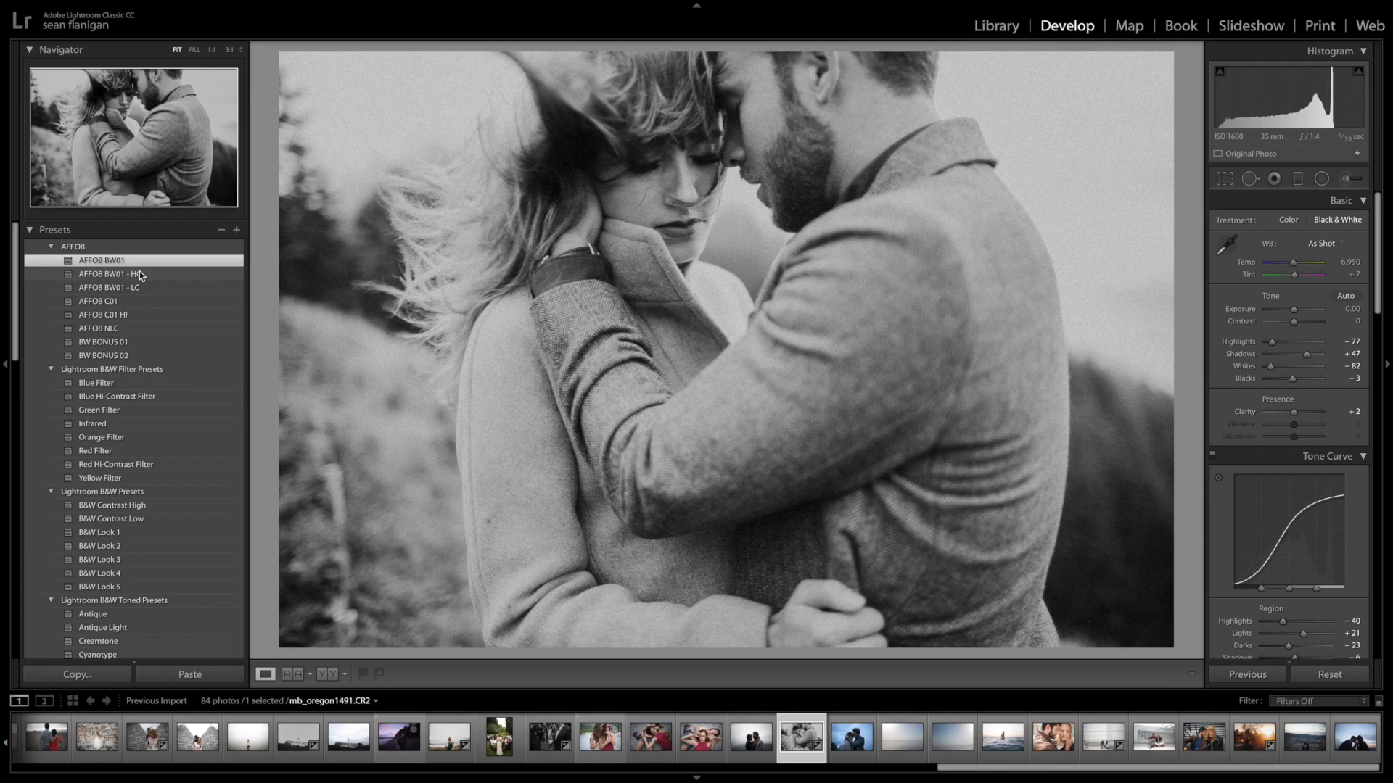
pyautogui.click(139, 274)
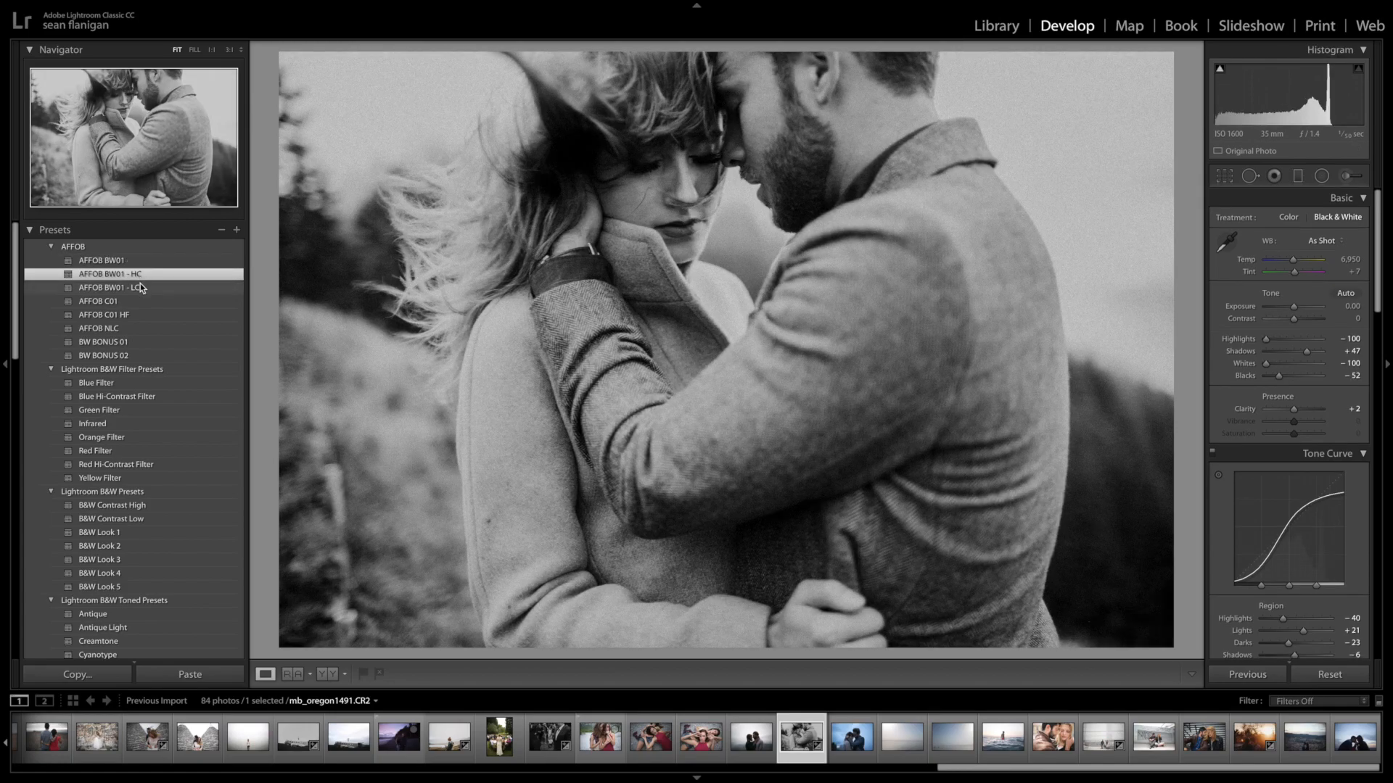
pyautogui.click(141, 286)
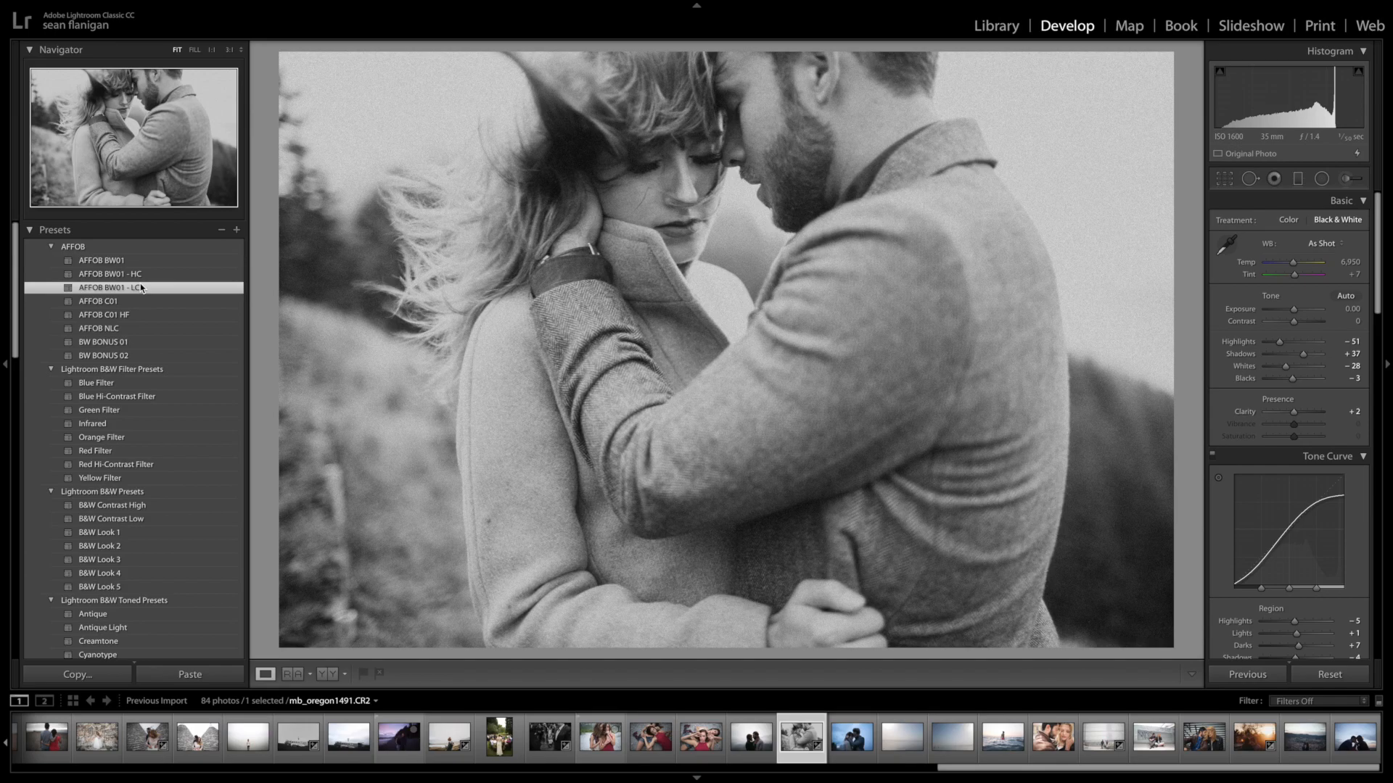
pyautogui.click(138, 299)
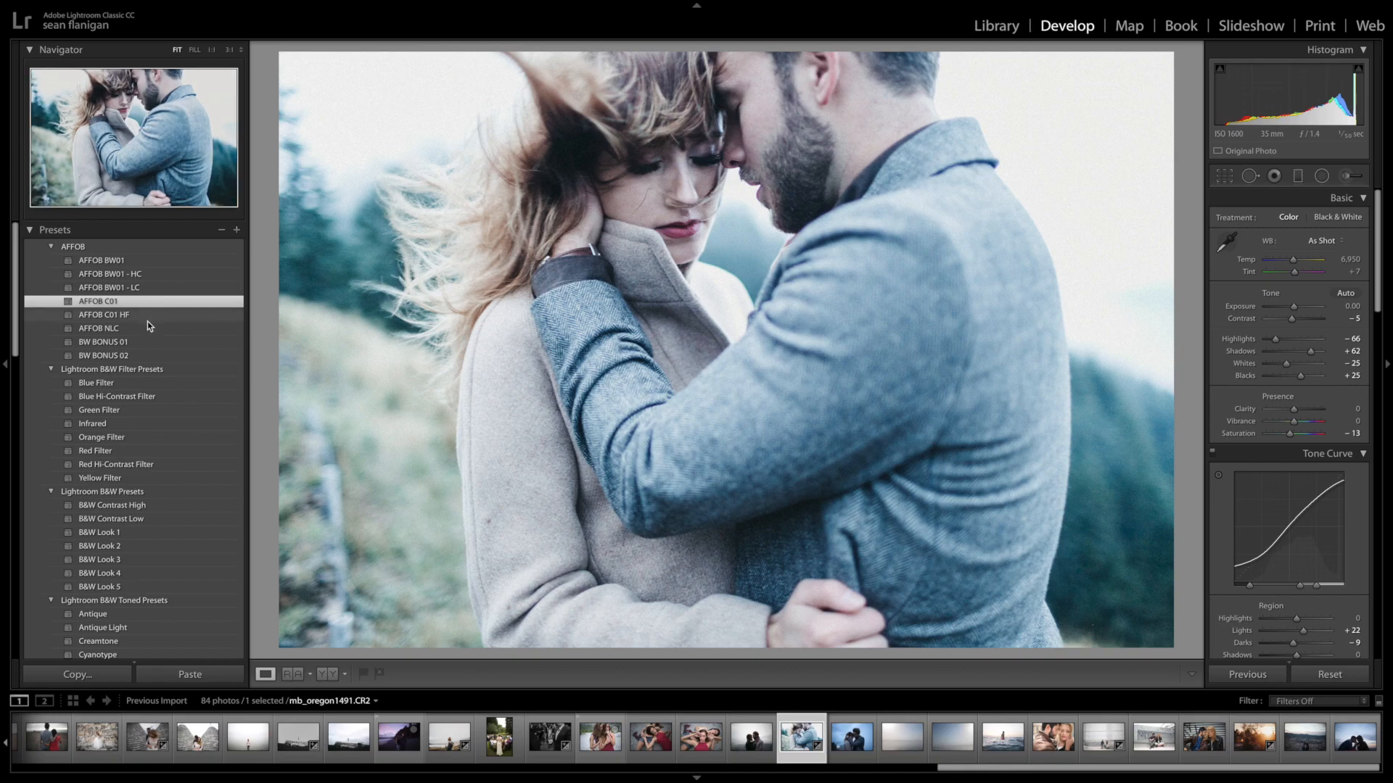
pyautogui.click(148, 328)
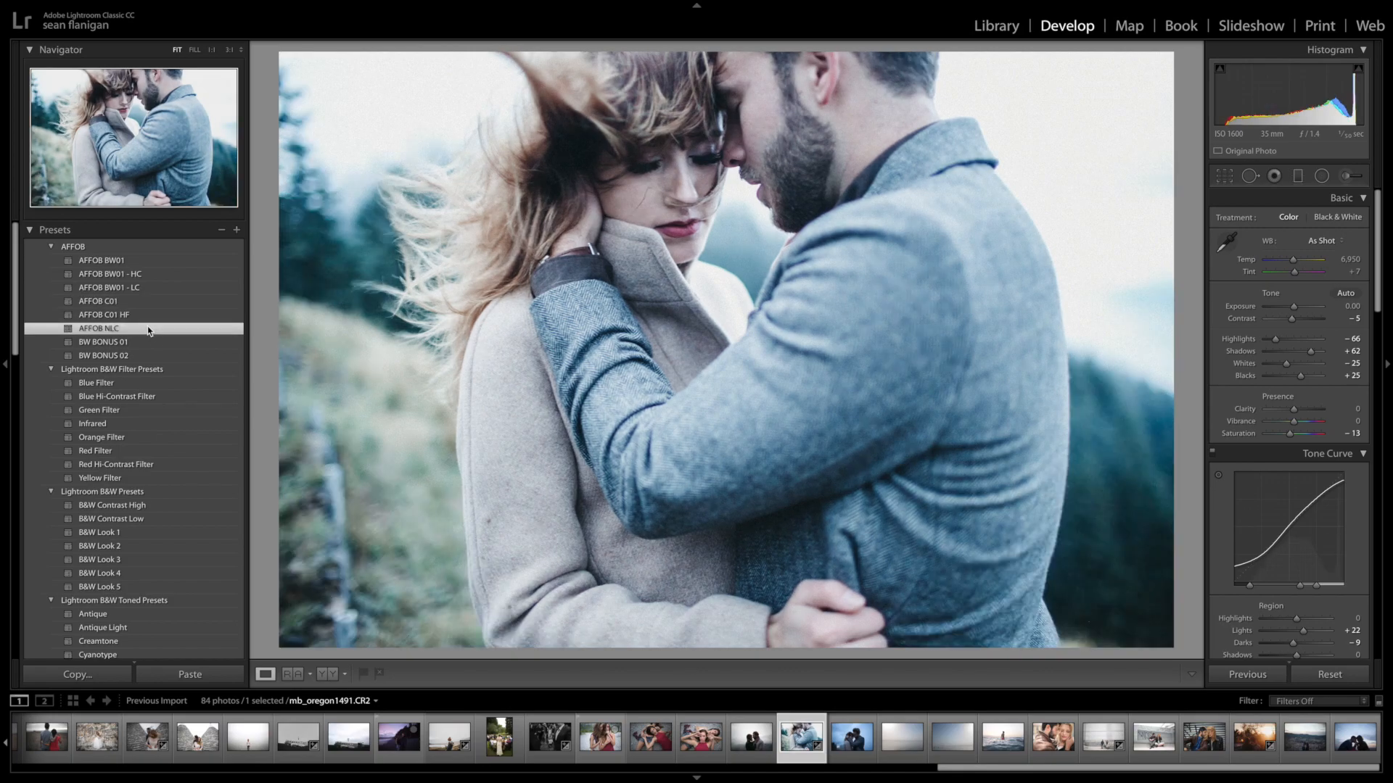
pyautogui.click(147, 314)
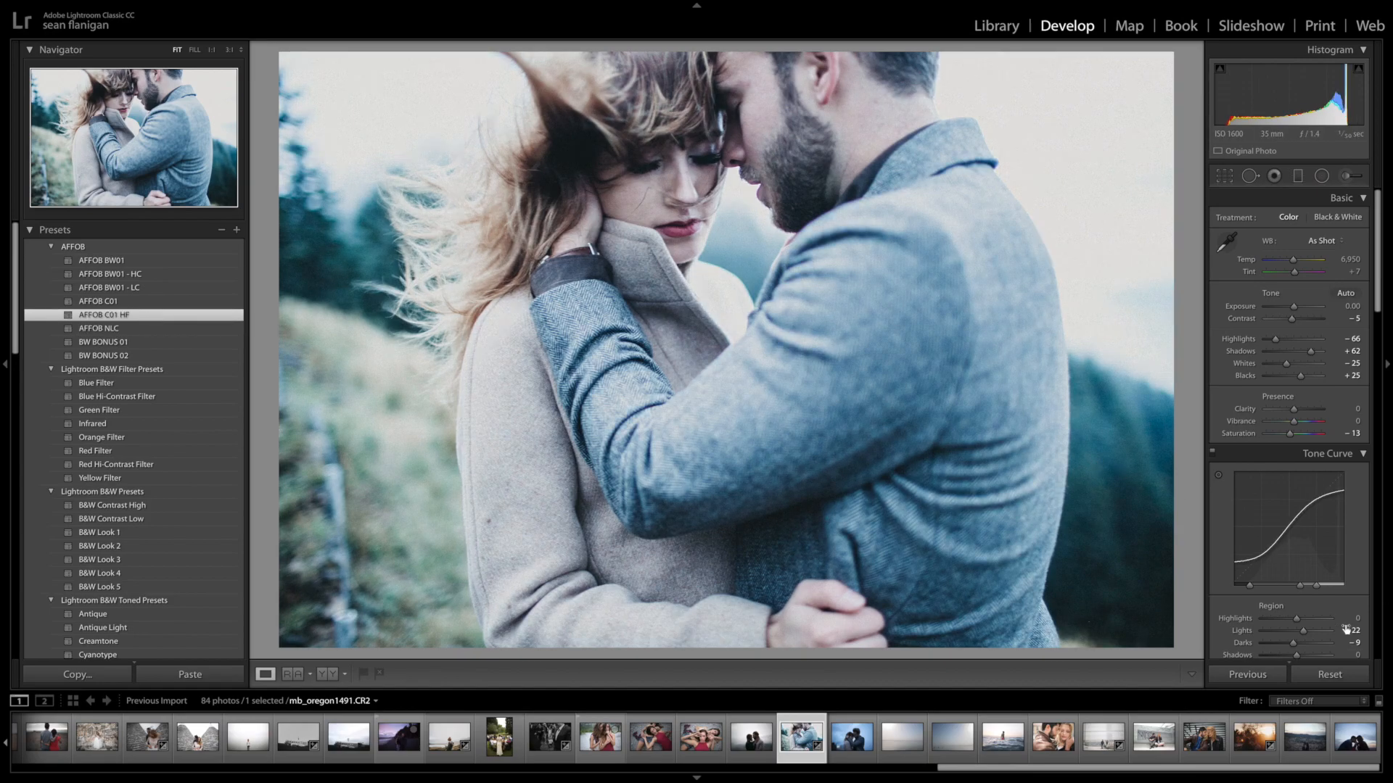
pyautogui.click(1337, 674)
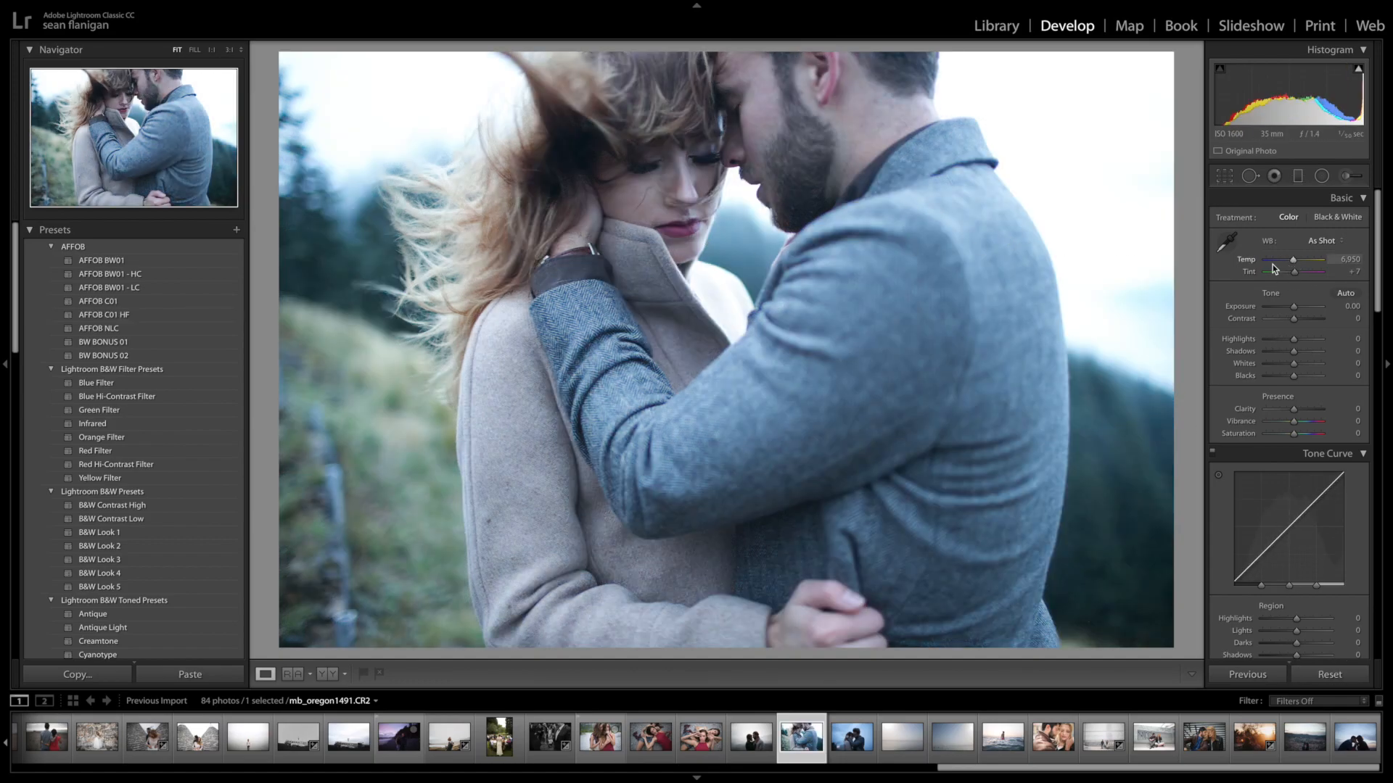
# Set the white balance to Temp 9,771 and Tint +15, and apply AFFOB C01 after trying AFFOB NLC.
pyautogui.moveTo(1295, 259)
pyautogui.mouseDown()
pyautogui.moveTo(1318, 265)
pyautogui.moveTo(1277, 266)
pyautogui.moveTo(1307, 266)
pyautogui.moveTo(1298, 273)
pyautogui.mouseUp()
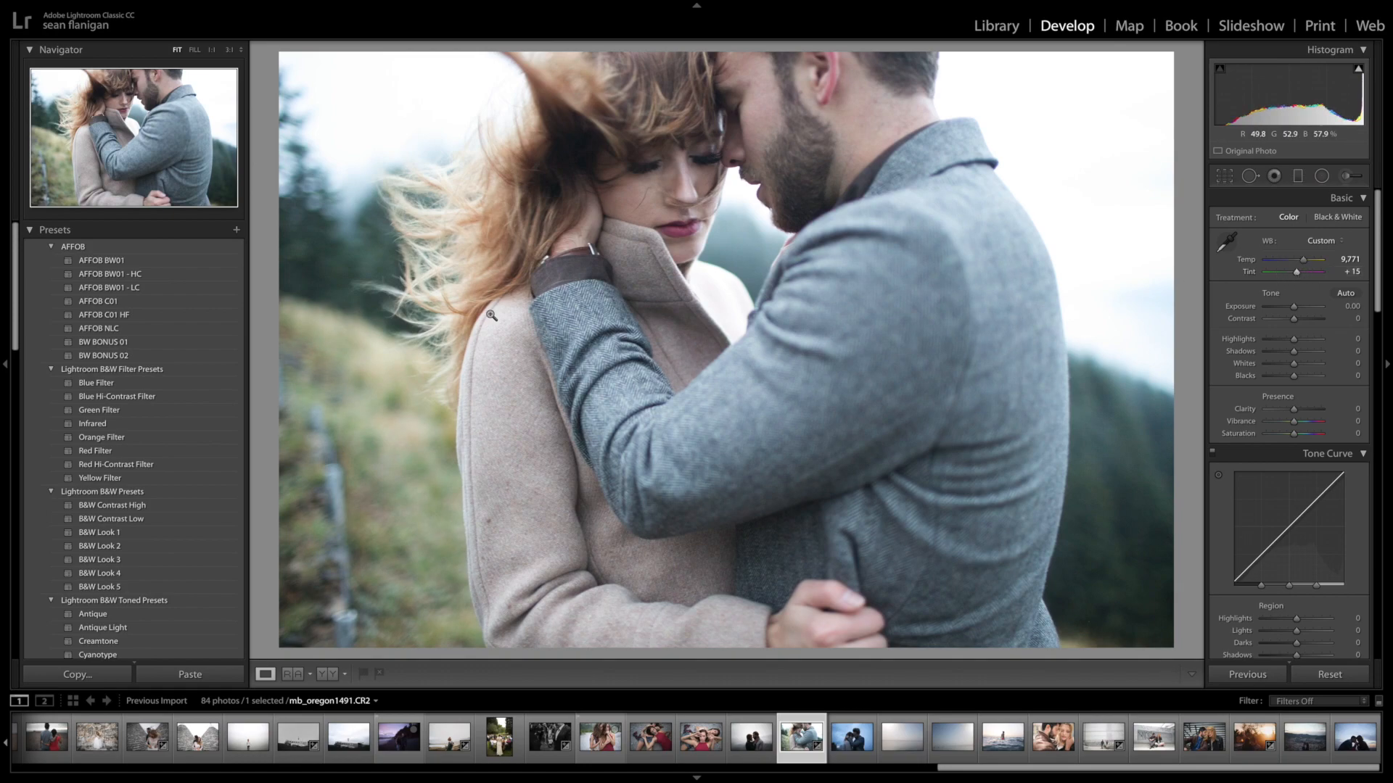
pyautogui.click(127, 327)
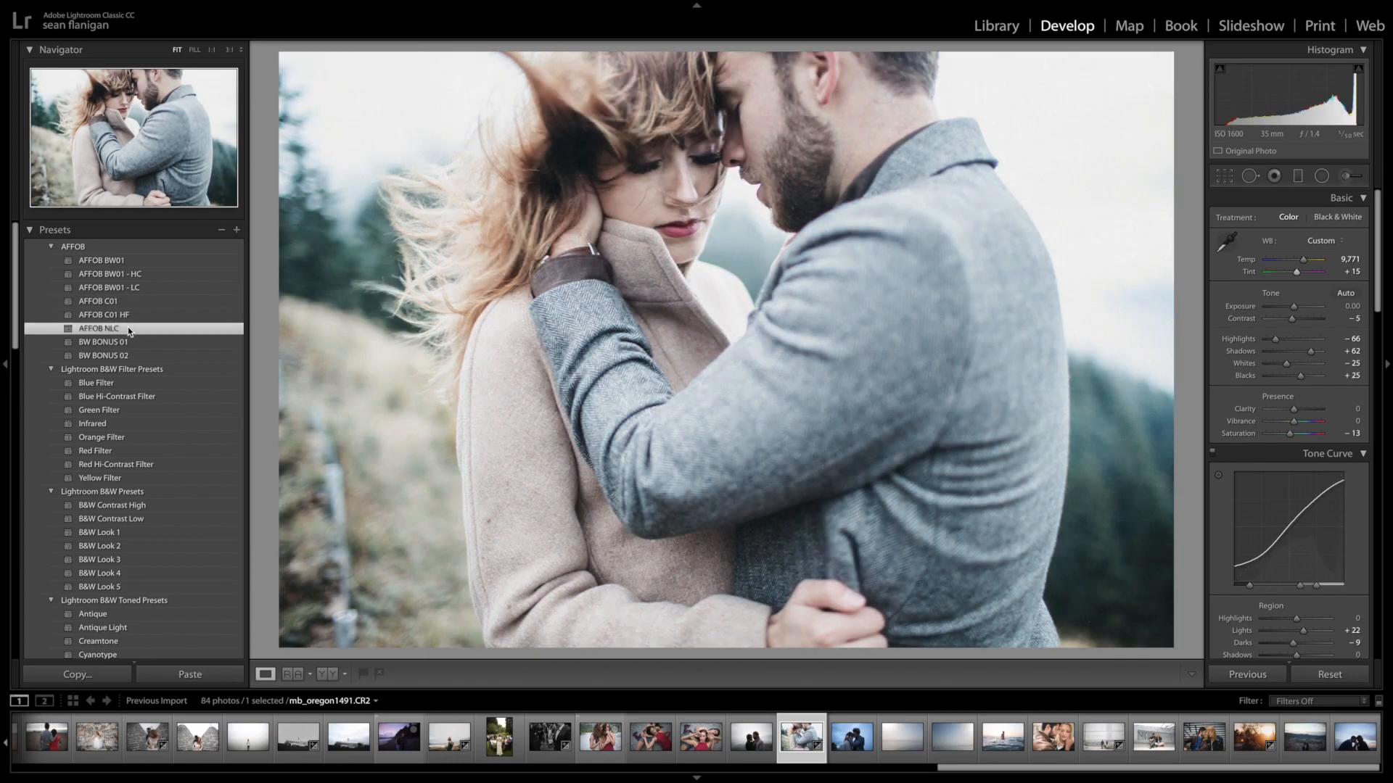
pyautogui.click(124, 303)
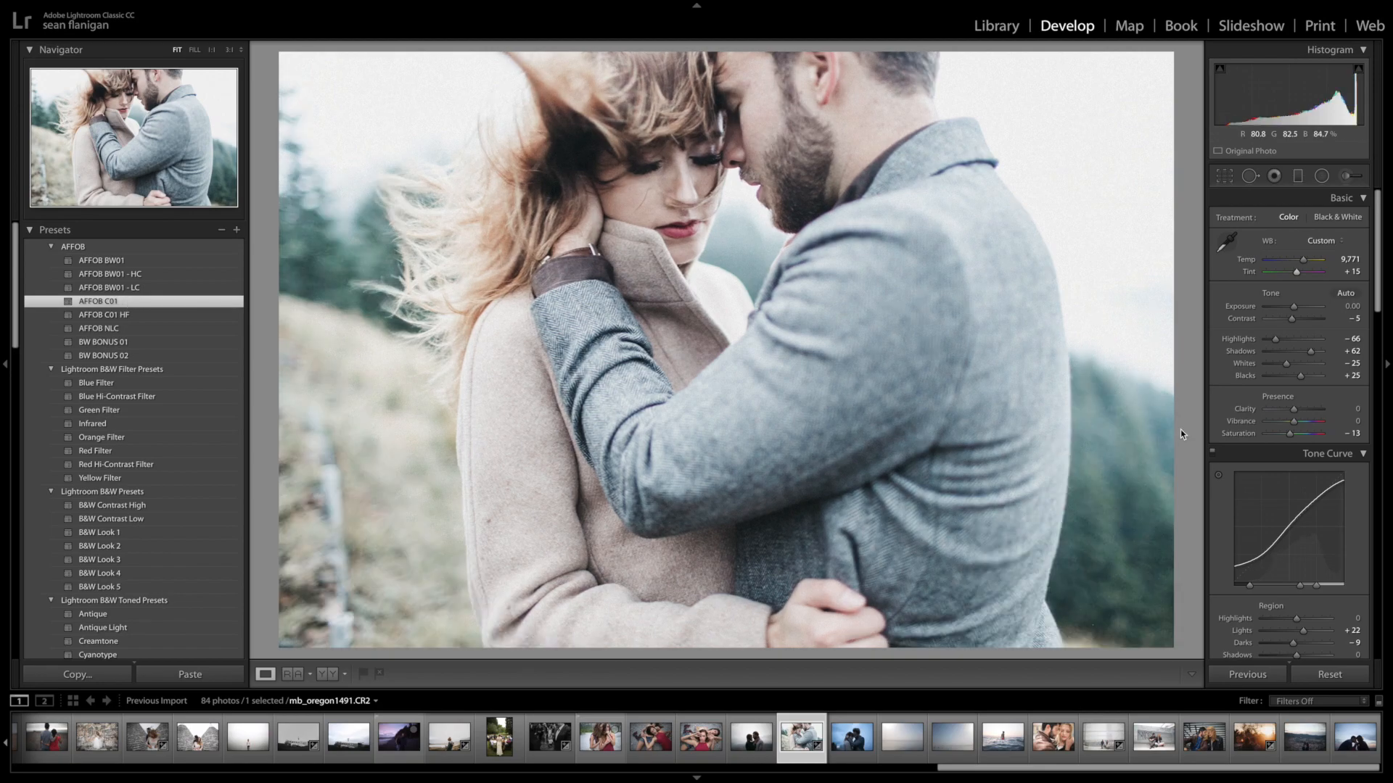
# Turn off chromatic aberration removal and profile corrections in the photo's lens corrections.
pyautogui.scroll(-5, 1344, 545)
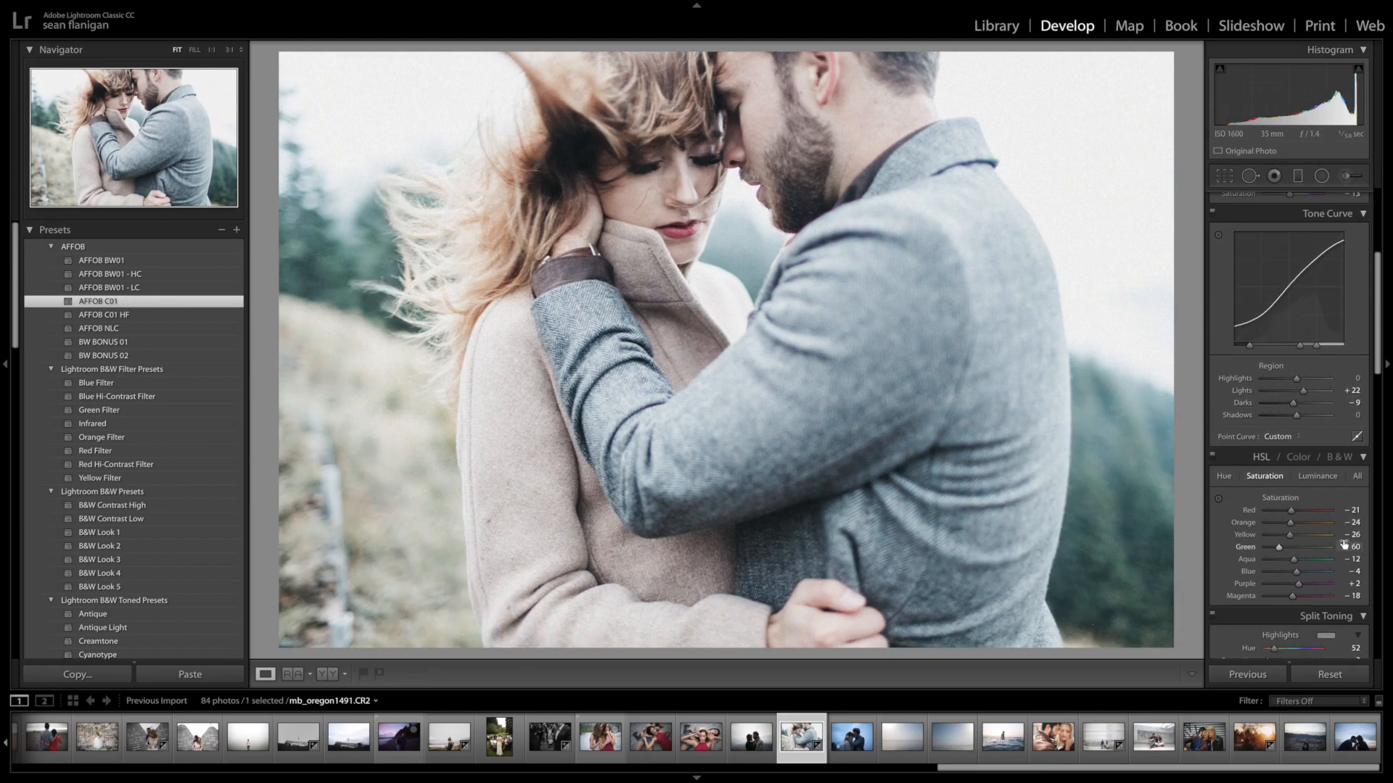
pyautogui.scroll(-10, 1344, 545)
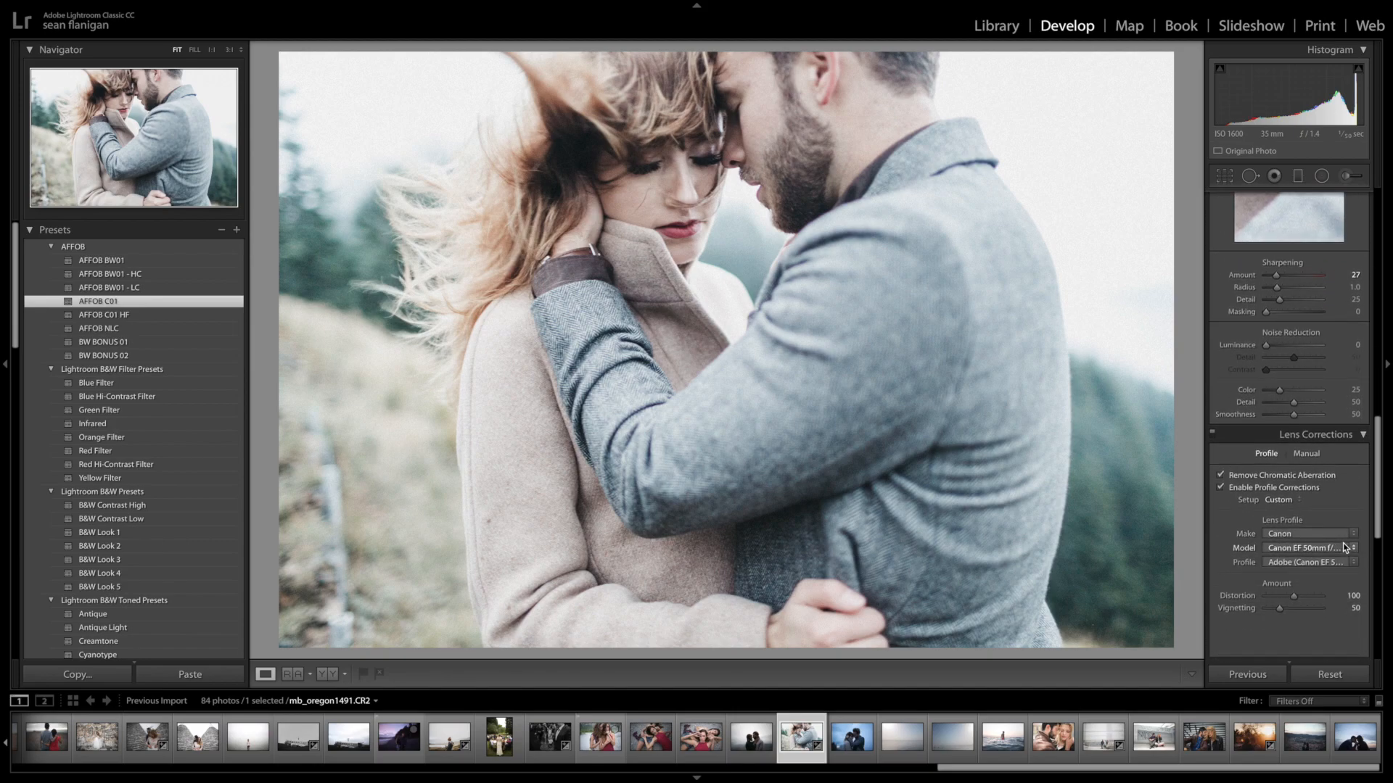
pyautogui.click(1221, 487)
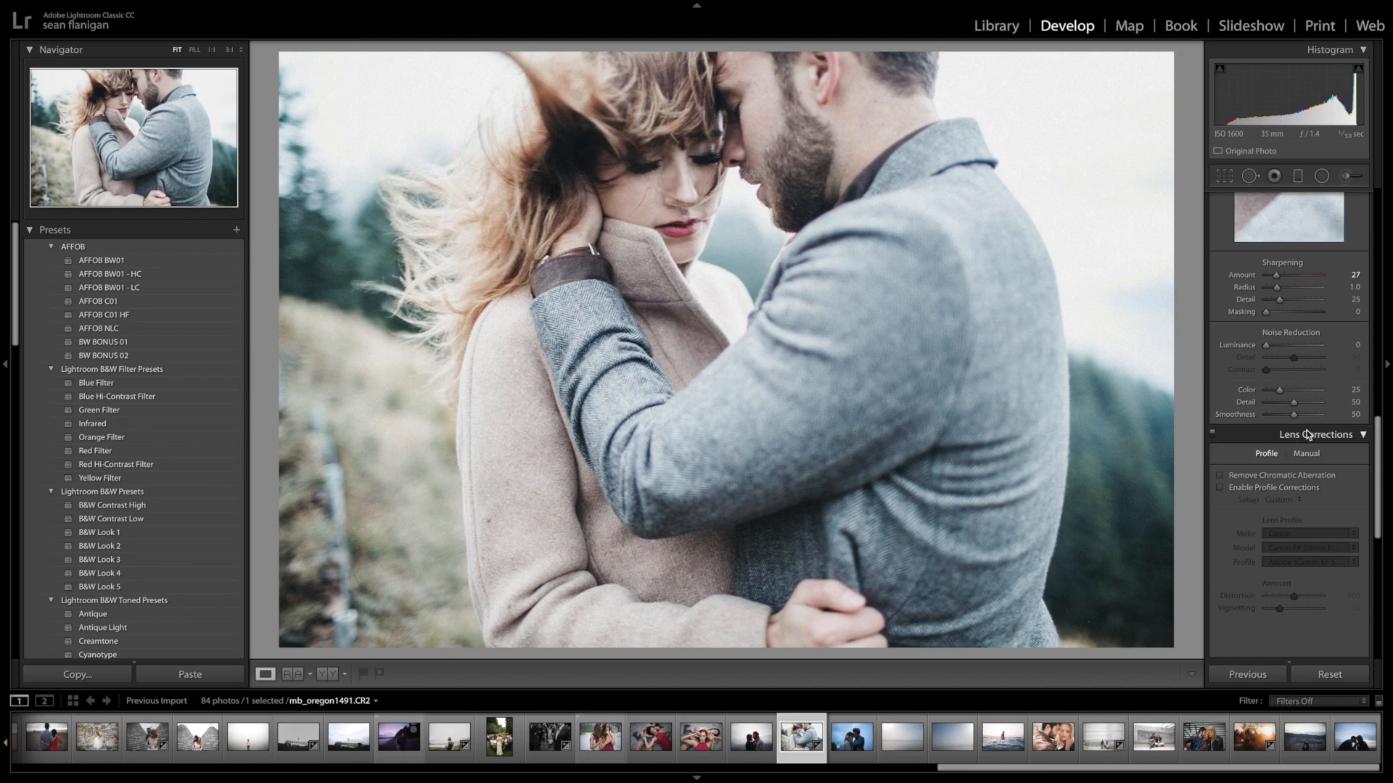
# Set the exposure to -0.20 and compare the photo before and after side by side.
pyautogui.scroll(10, 1292, 435)
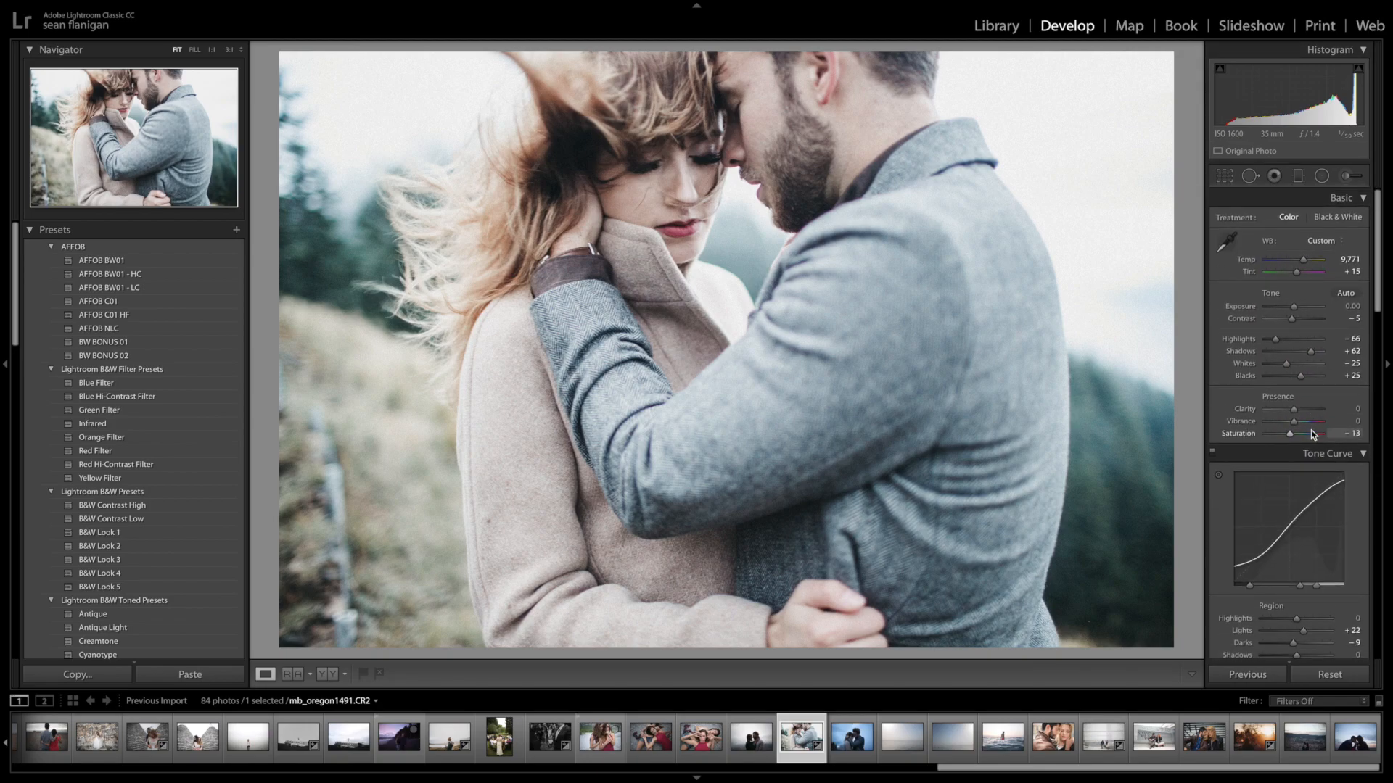
pyautogui.moveTo(1294, 307); pyautogui.dragTo(1296, 323)
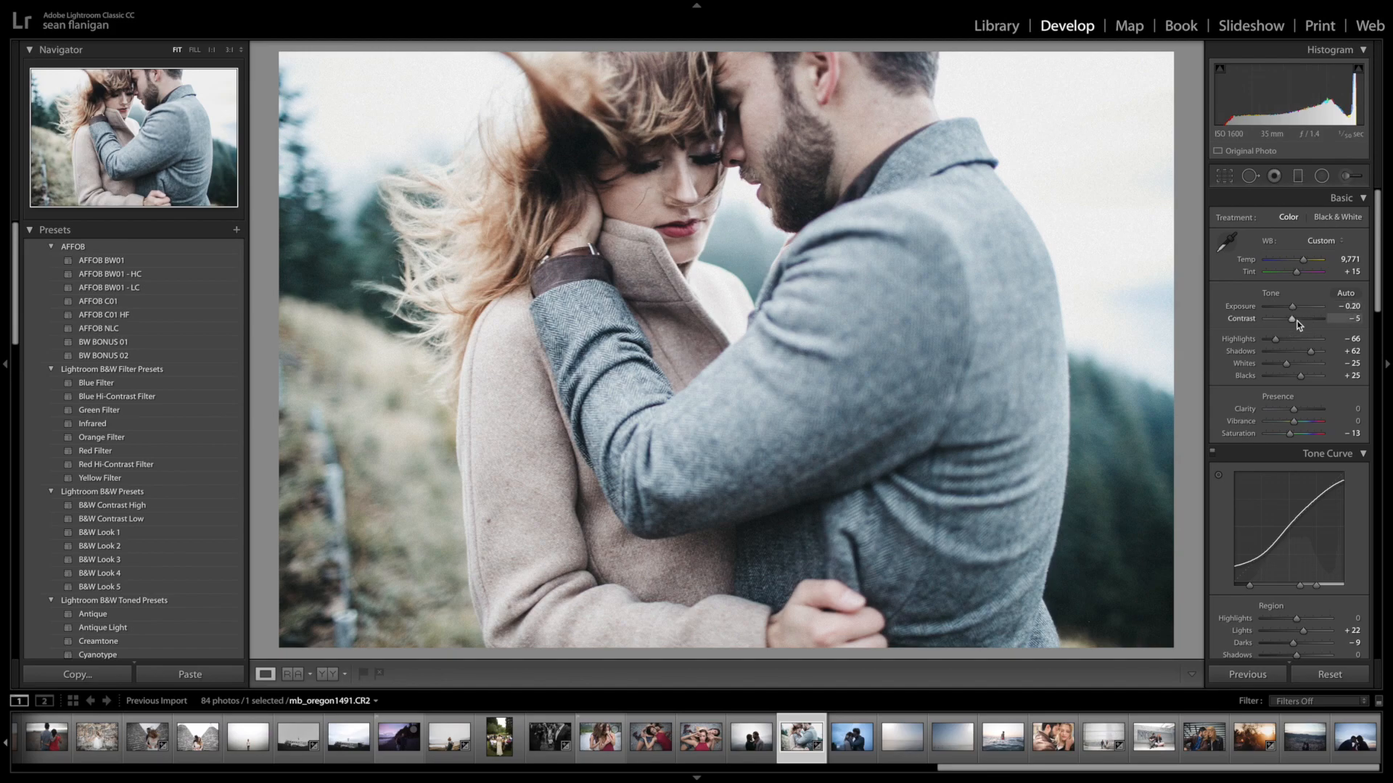
pyautogui.click(328, 675)
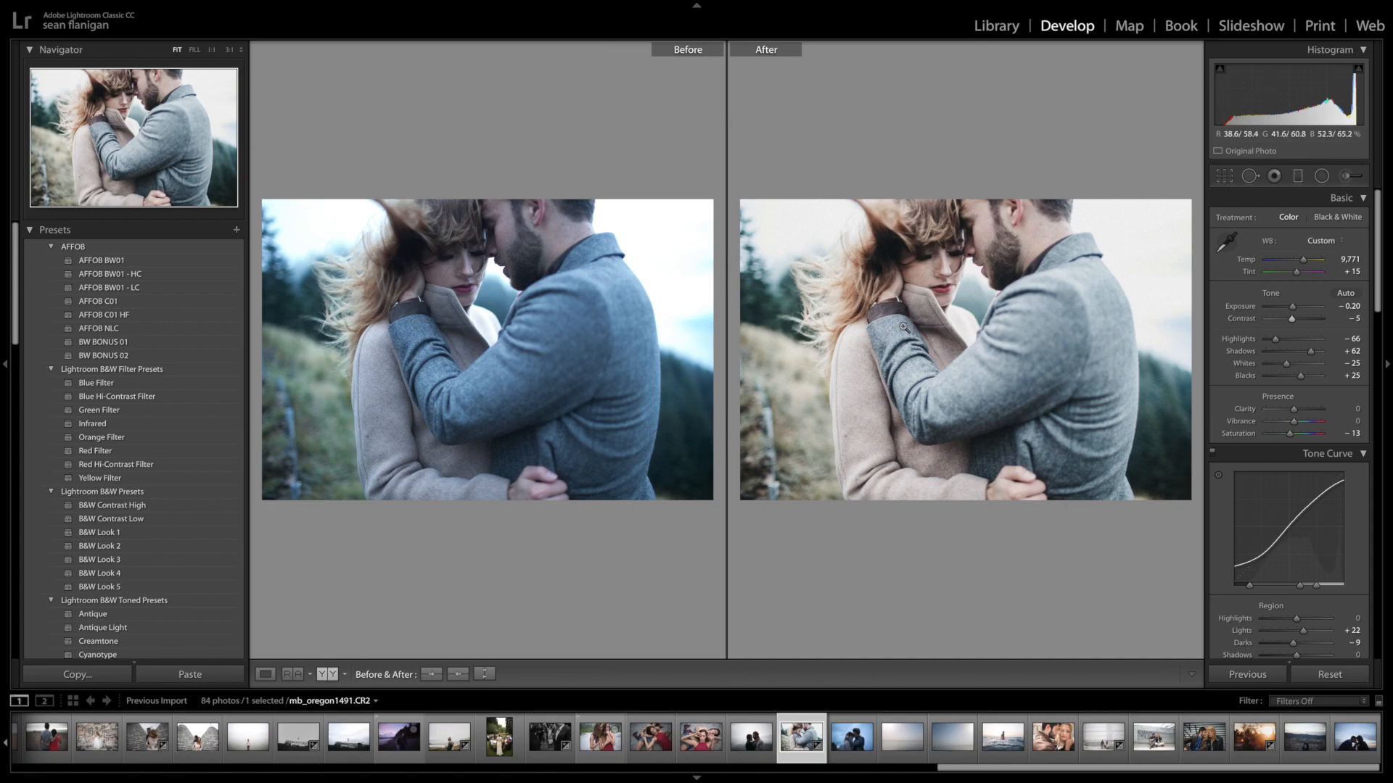
# Compare the AFFOB BW01, BW01 - HC and BW01 - LC presets, settle on BW01 - HC and set Shadows to +13.
pyautogui.click(145, 262)
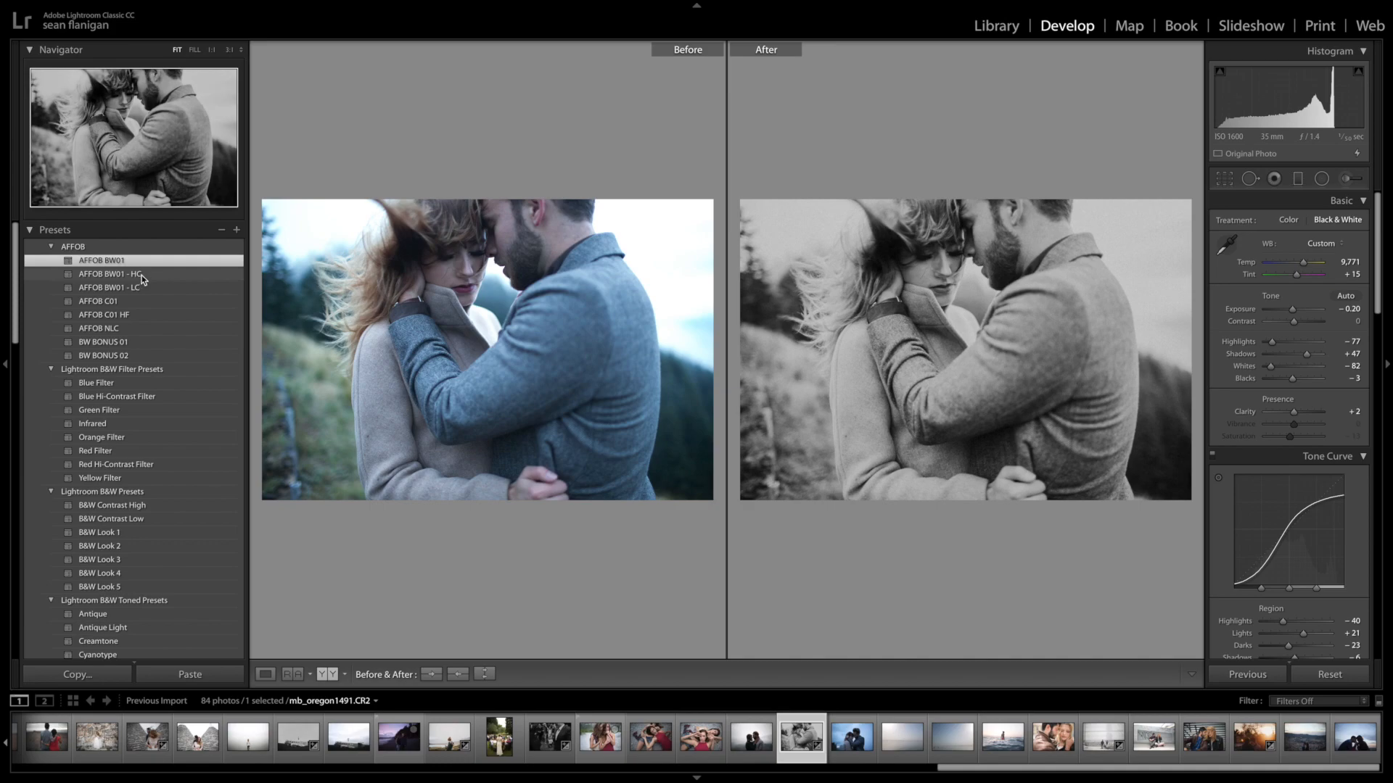
pyautogui.click(142, 279)
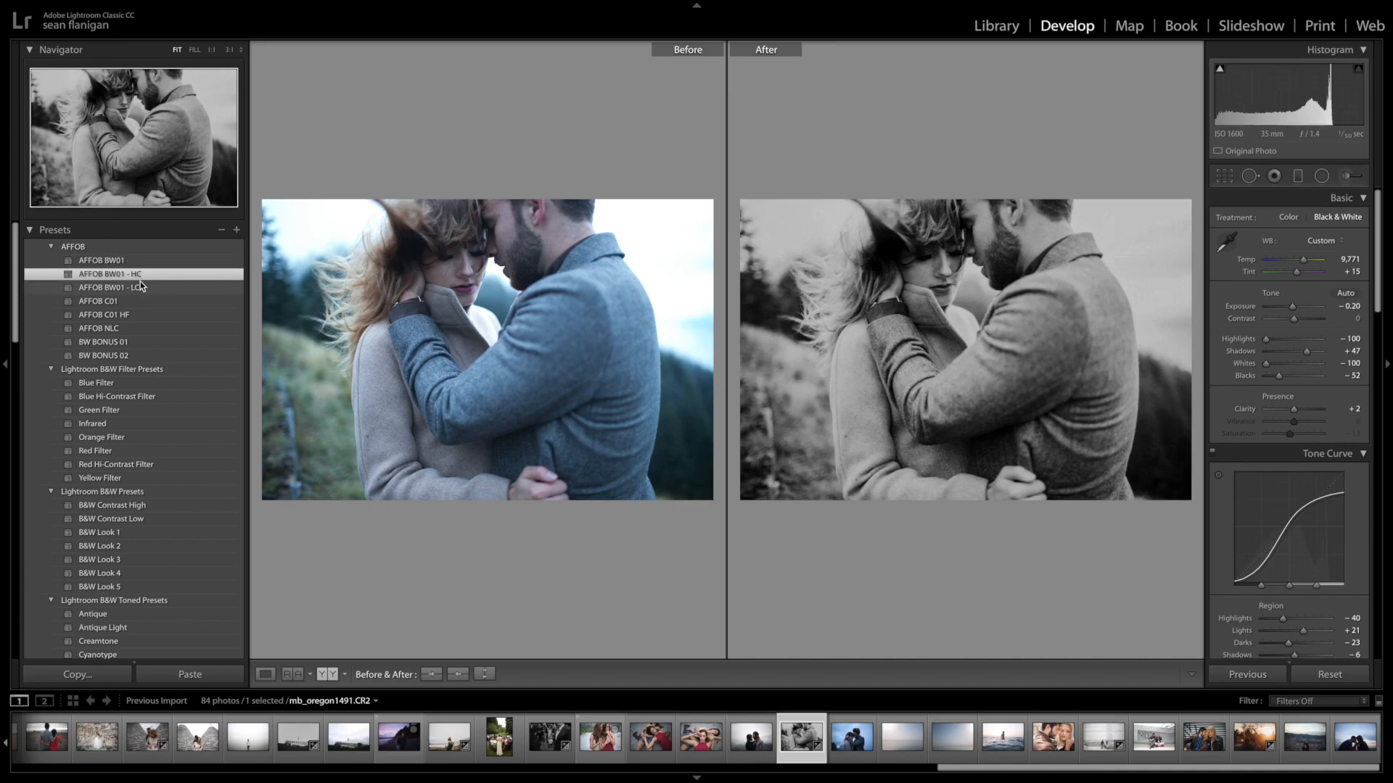
pyautogui.click(142, 287)
pyautogui.click(143, 274)
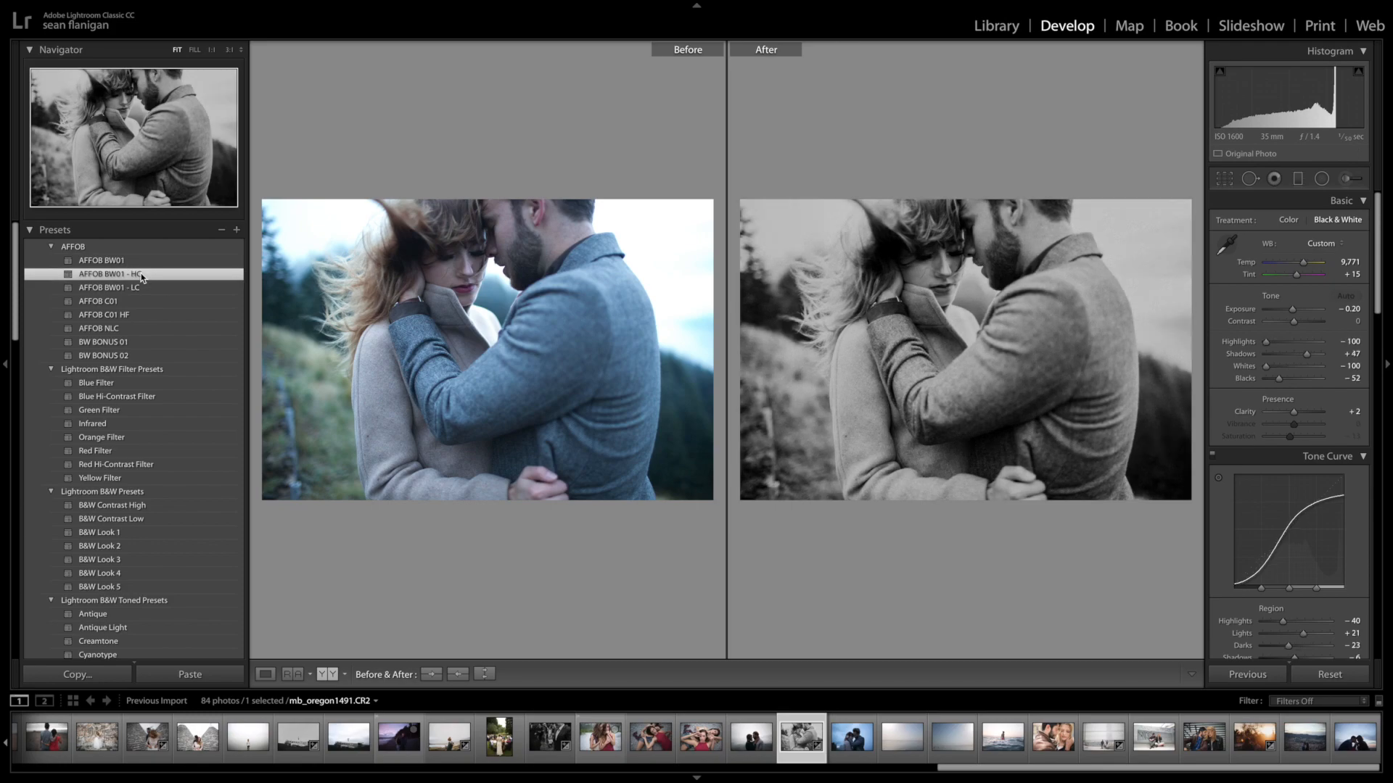
pyautogui.click(1301, 351)
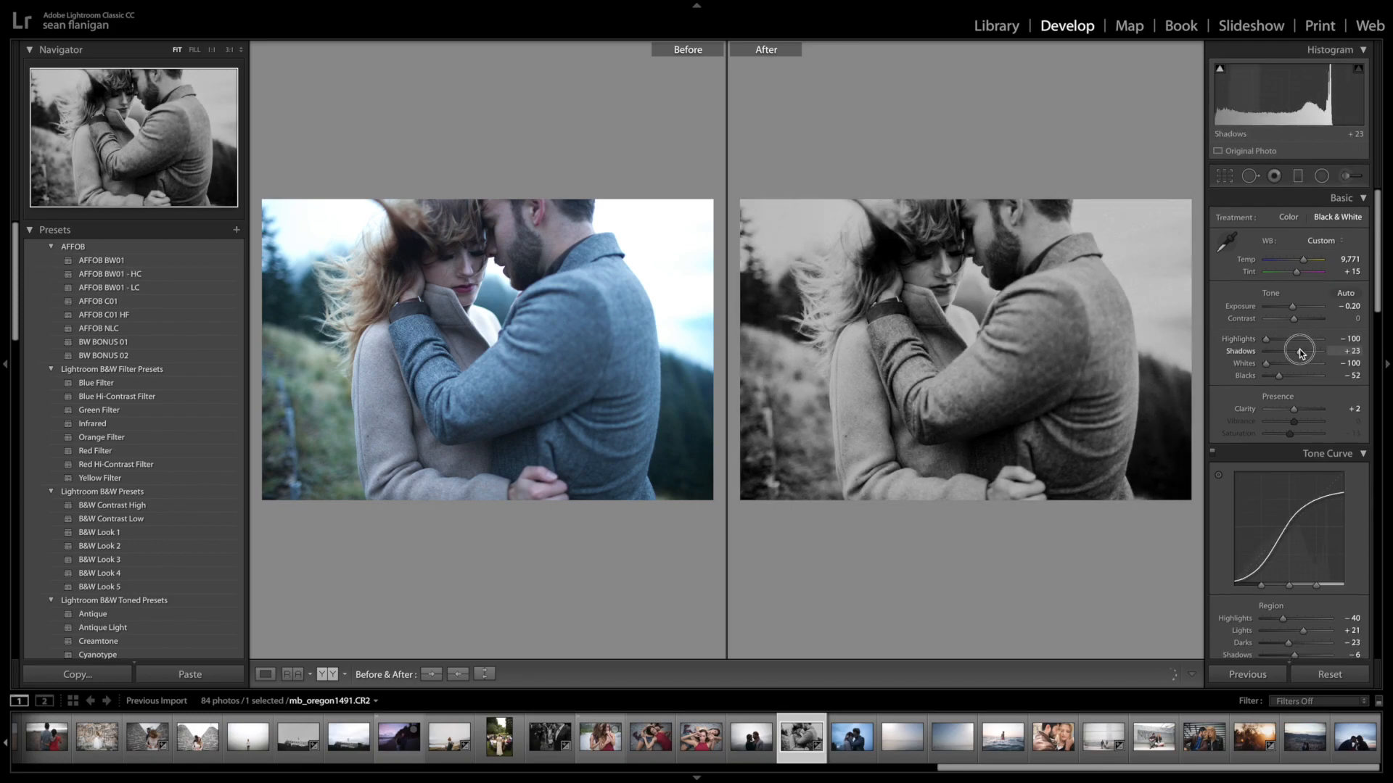
pyautogui.moveTo(1300, 352); pyautogui.dragTo(1298, 352)
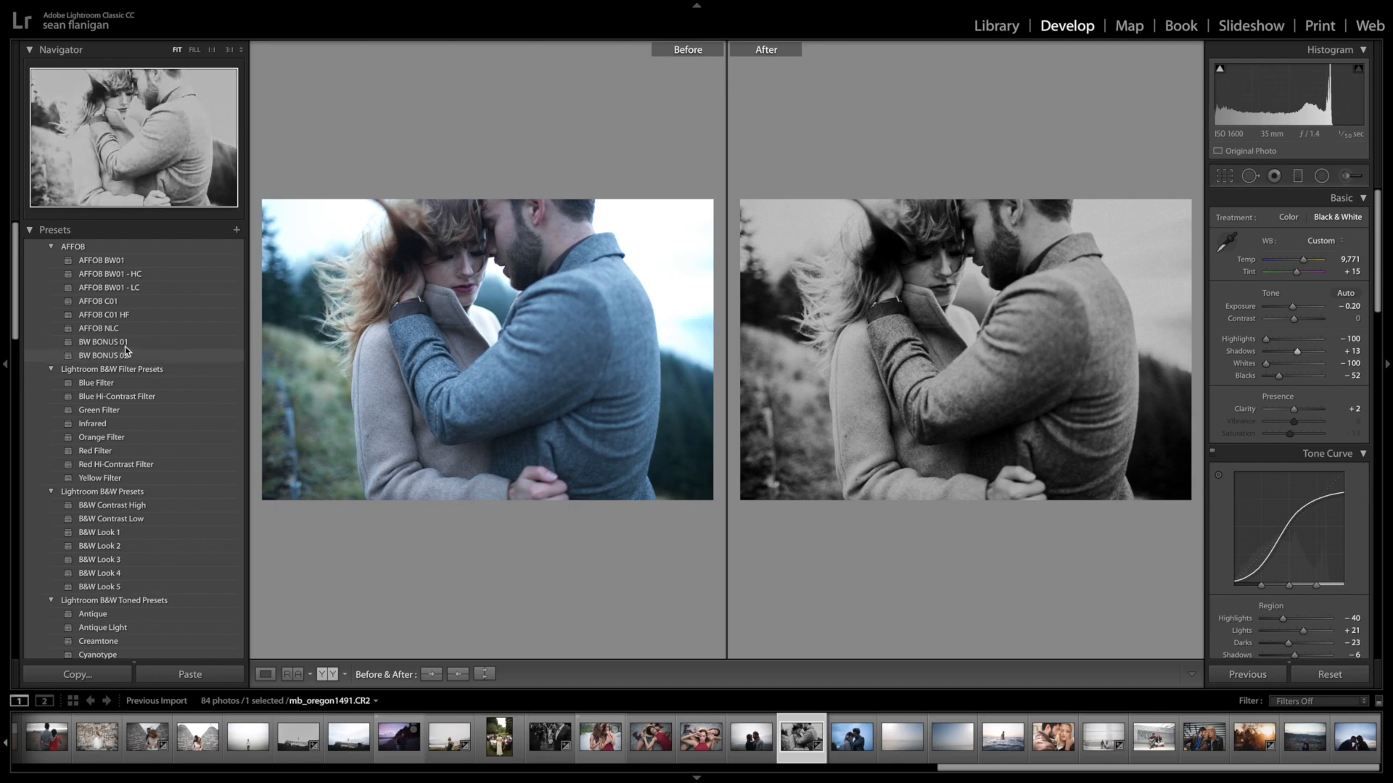
# Apply the BW BONUS 02 preset and set Exposure to -0.55, Contrast to +100, Highlights to -73 and Whites to -100.
pyautogui.click(125, 354)
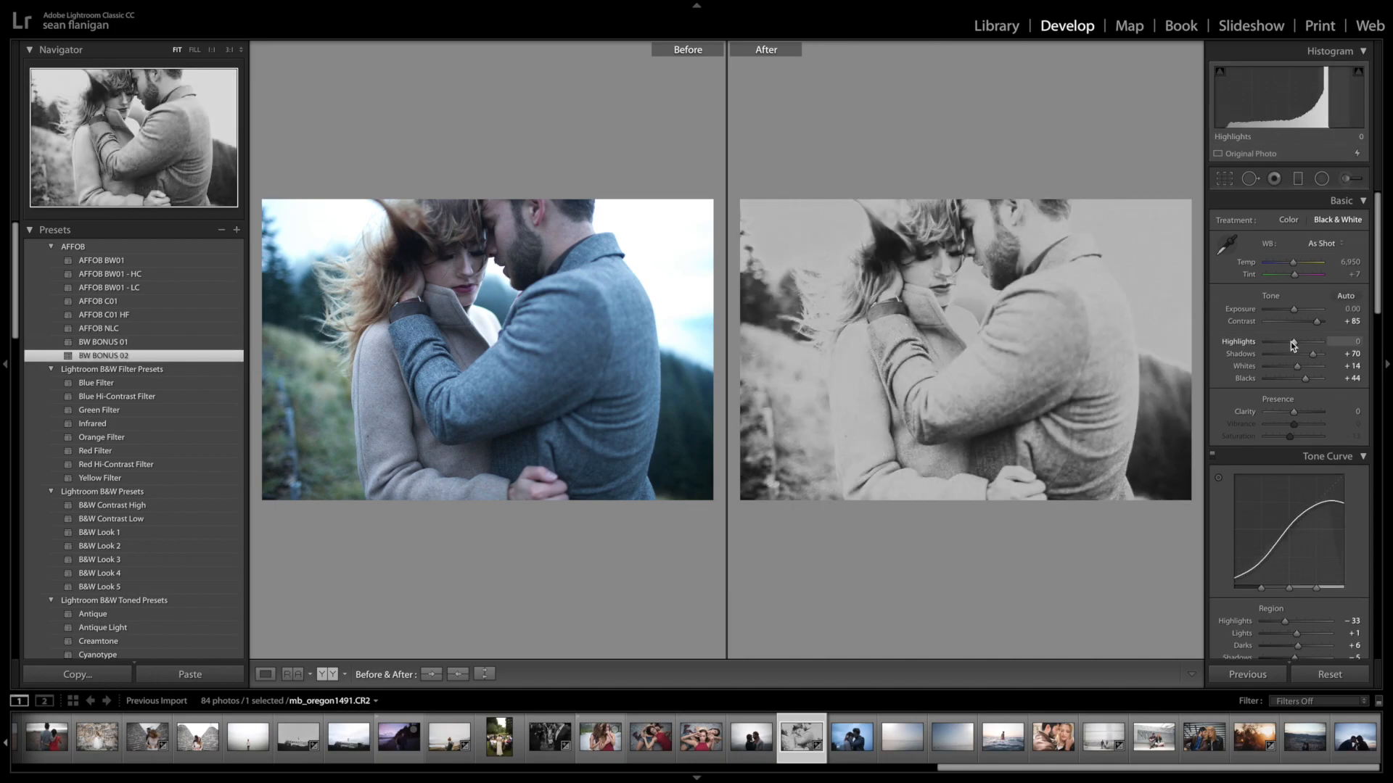
pyautogui.moveTo(1291, 342); pyautogui.dragTo(1266, 365)
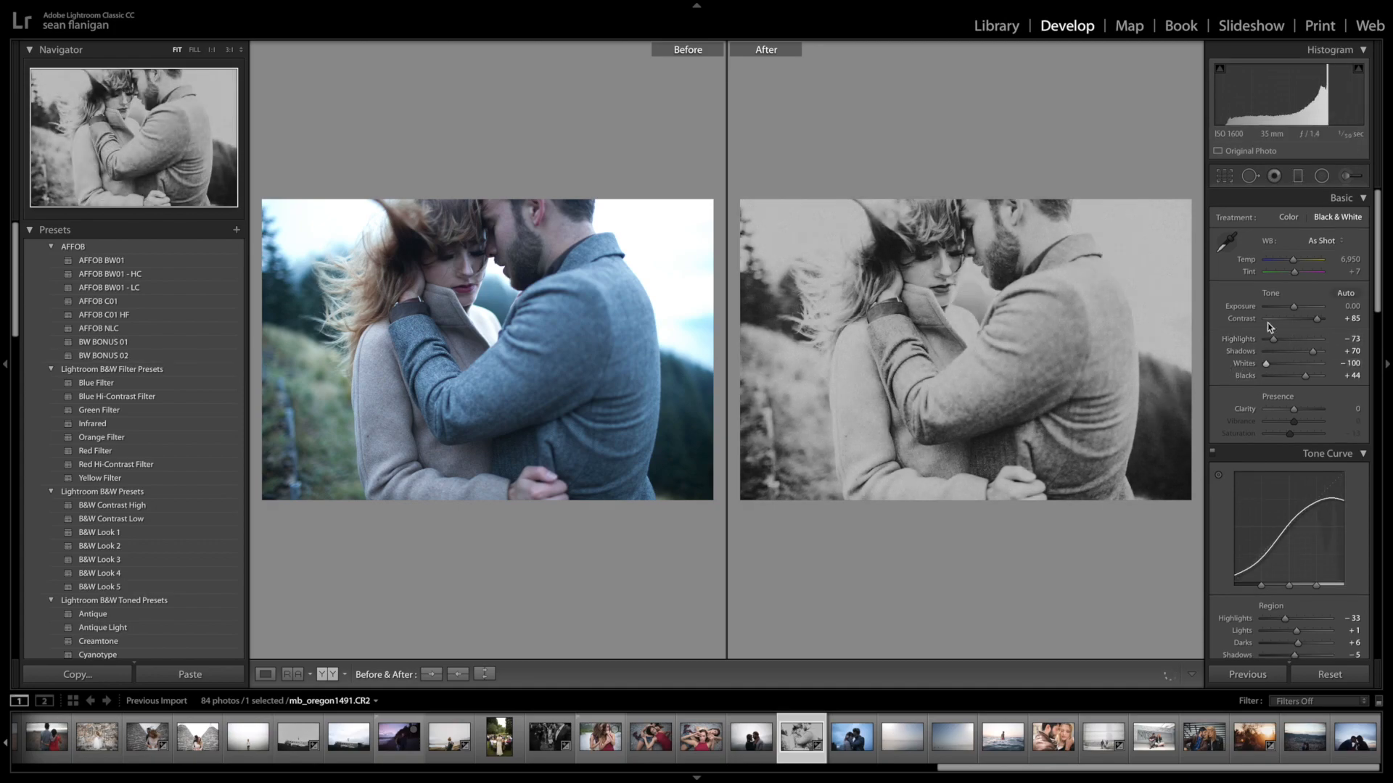
pyautogui.moveTo(1291, 305); pyautogui.dragTo(1323, 322)
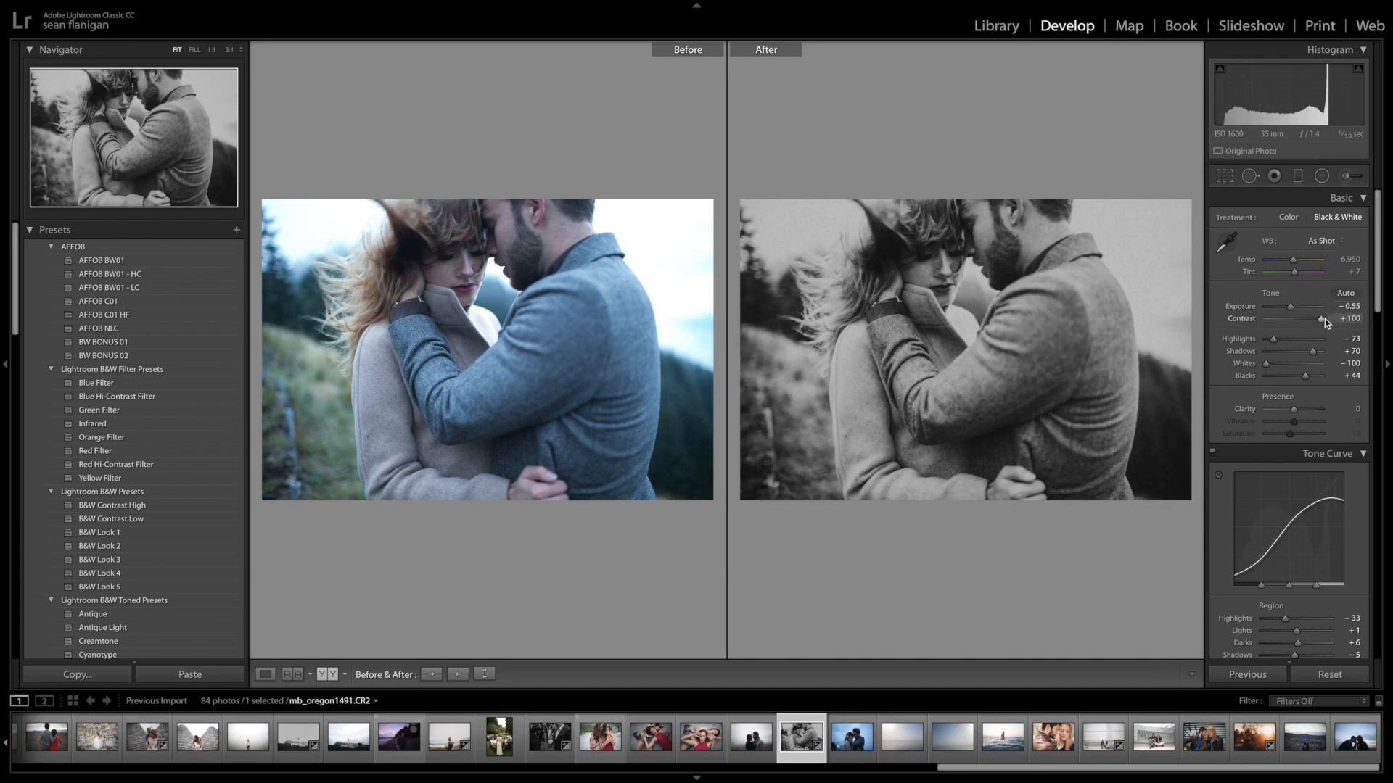
# Apply the BW BONUS 01 preset and set Highlights and Whites to -100, Shadows to +15 and Blacks to -61.
pyautogui.click(146, 341)
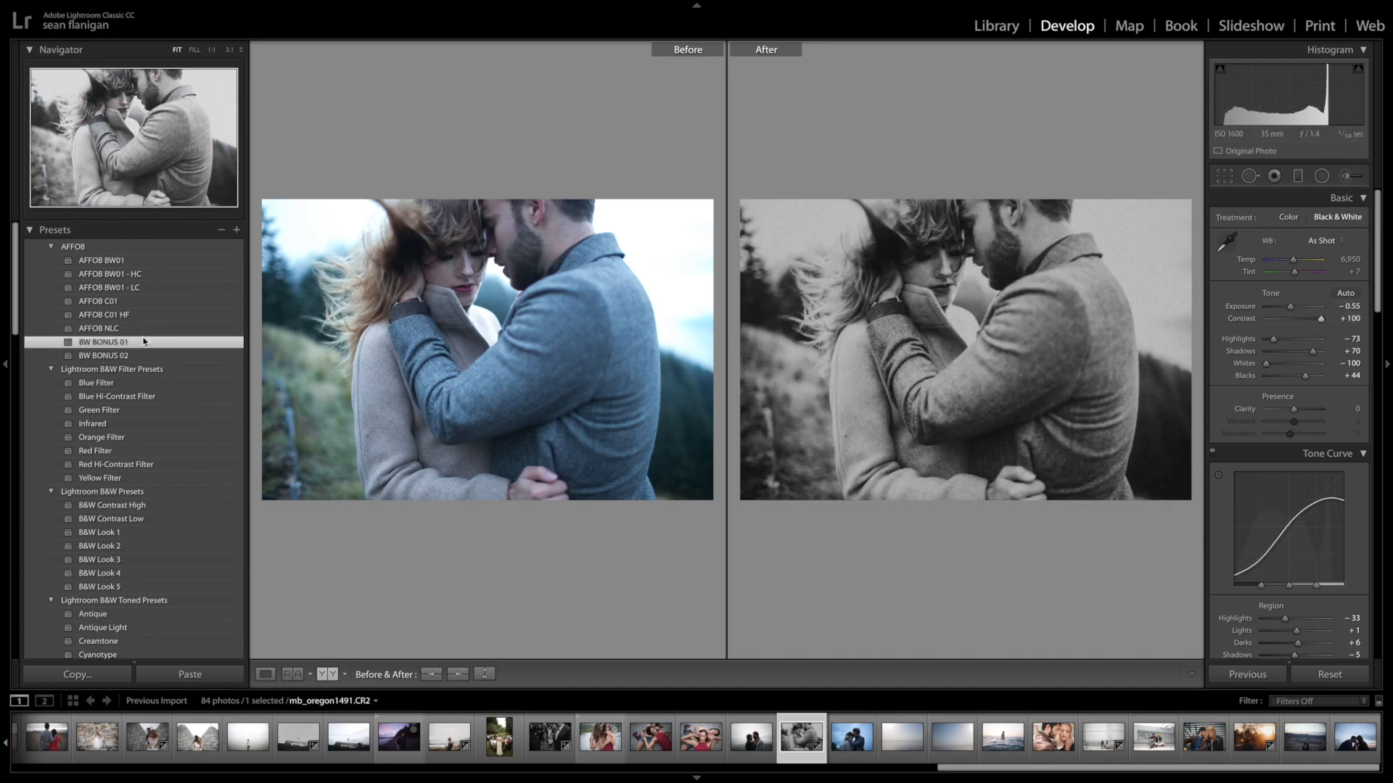
pyautogui.moveTo(1286, 342); pyautogui.dragTo(1278, 385)
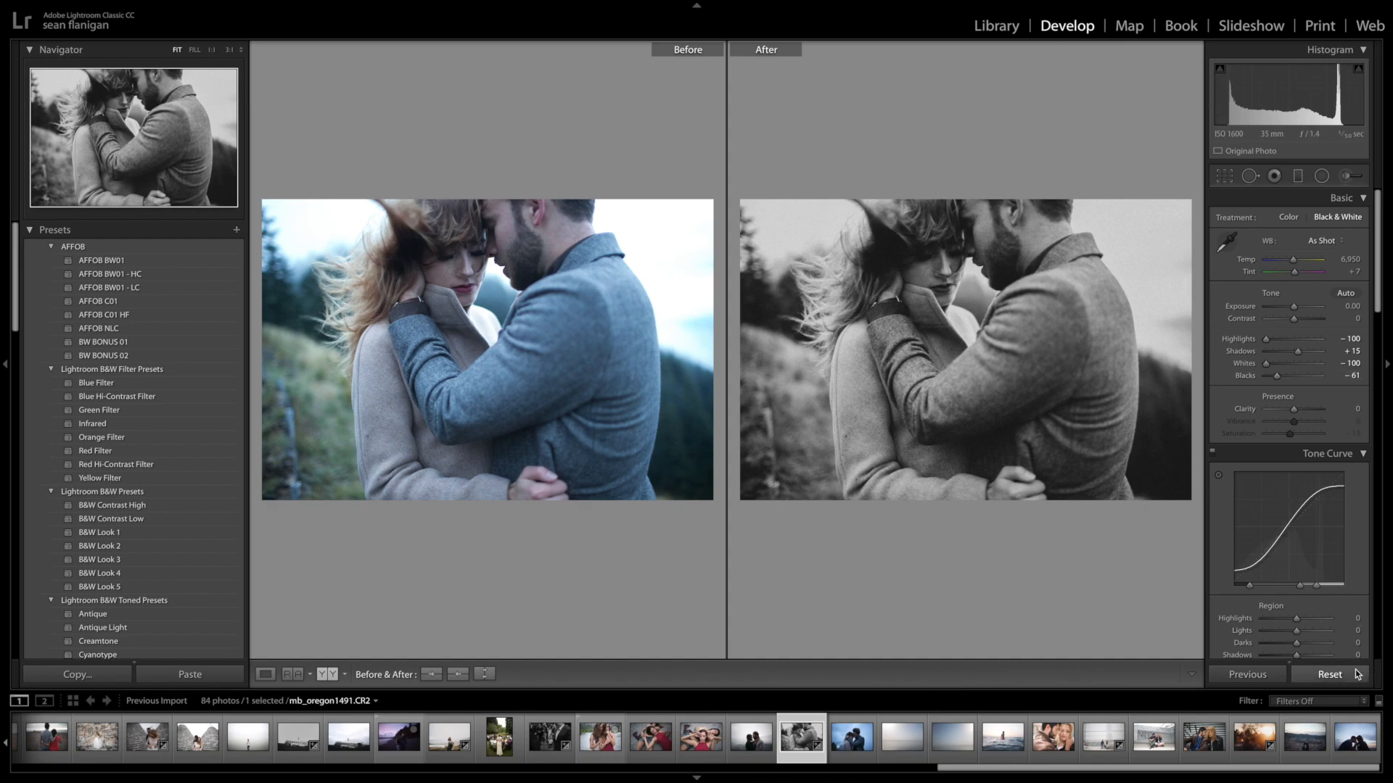
# Re-edit the photo from a full reset with the AFFOB C01 preset, Temp 8,600, Exposure -0.25 and Contrast +20.
pyautogui.click(1356, 675)
pyautogui.click(98, 301)
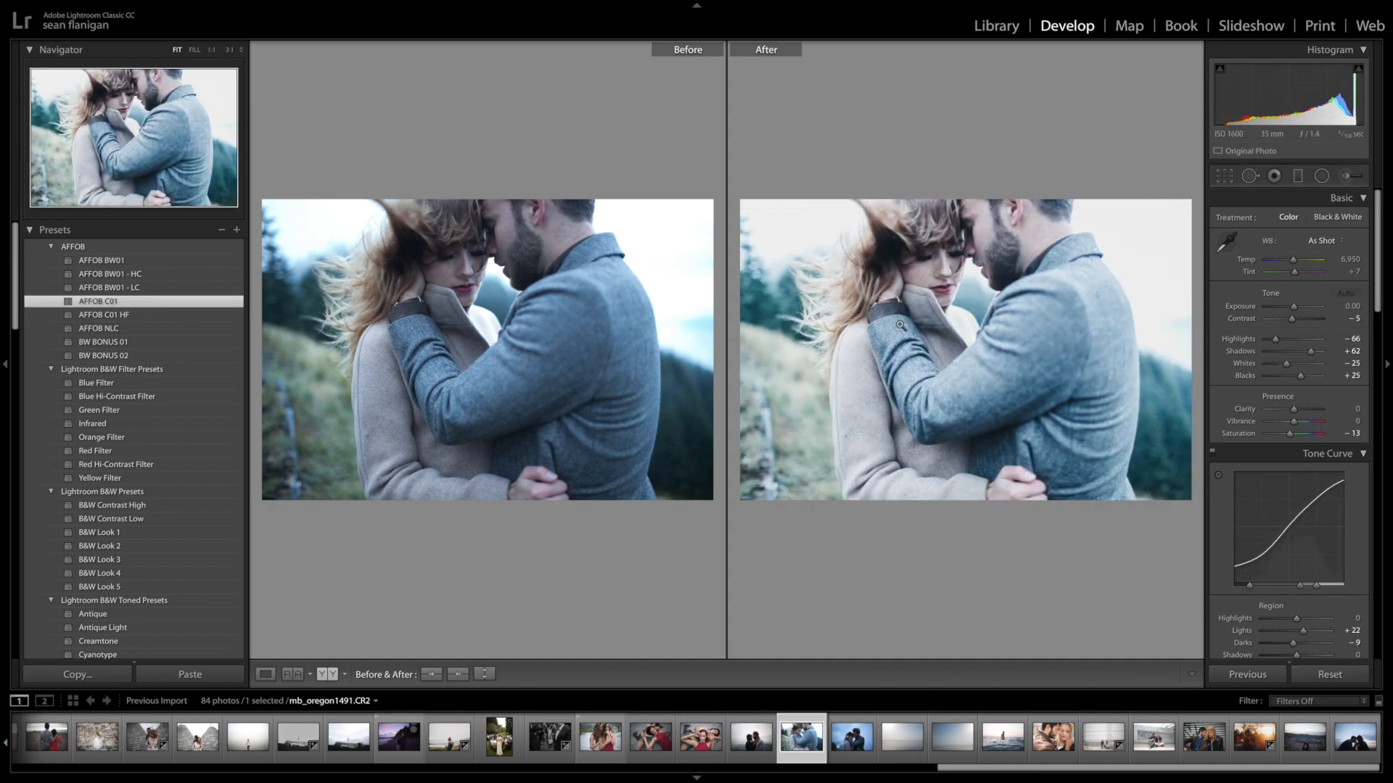
pyautogui.moveTo(1293, 260); pyautogui.dragTo(1301, 260)
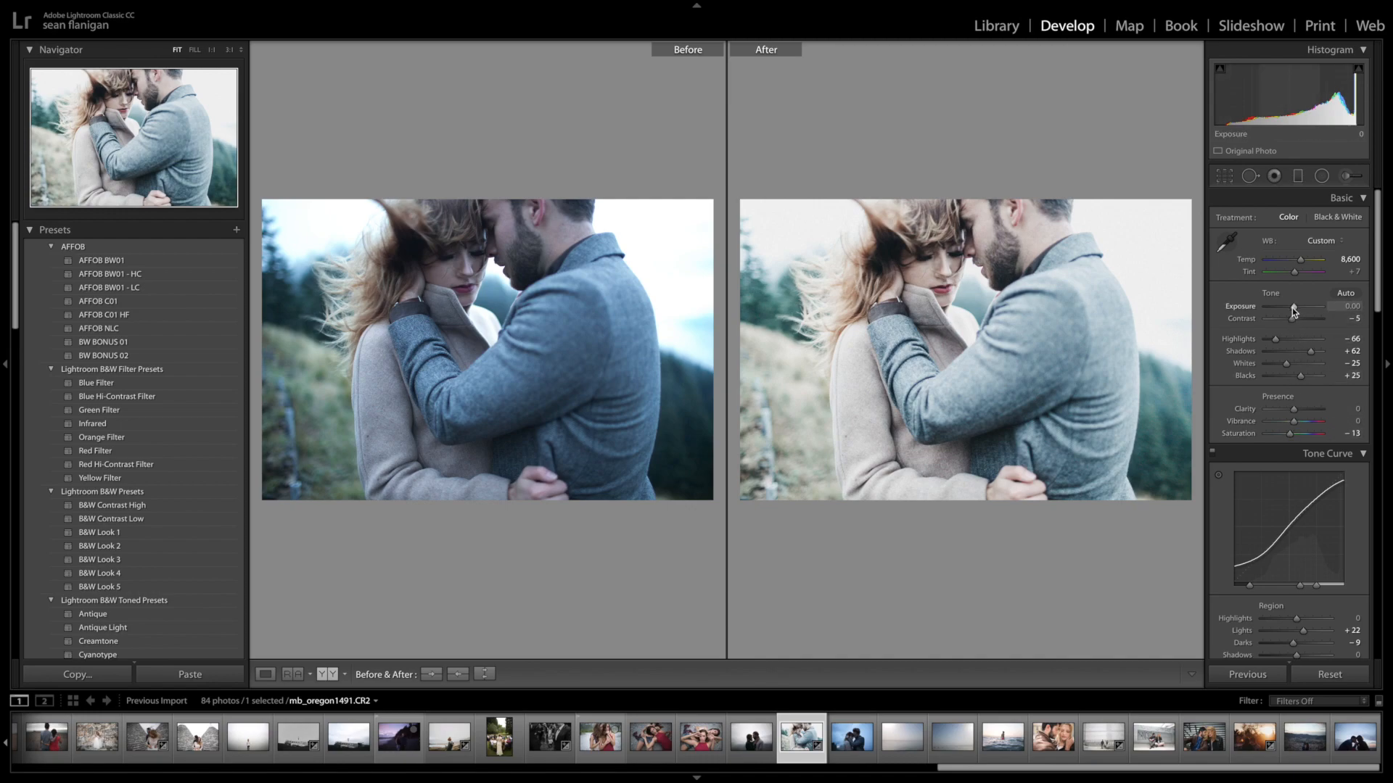
pyautogui.moveTo(1291, 307); pyautogui.dragTo(1300, 323)
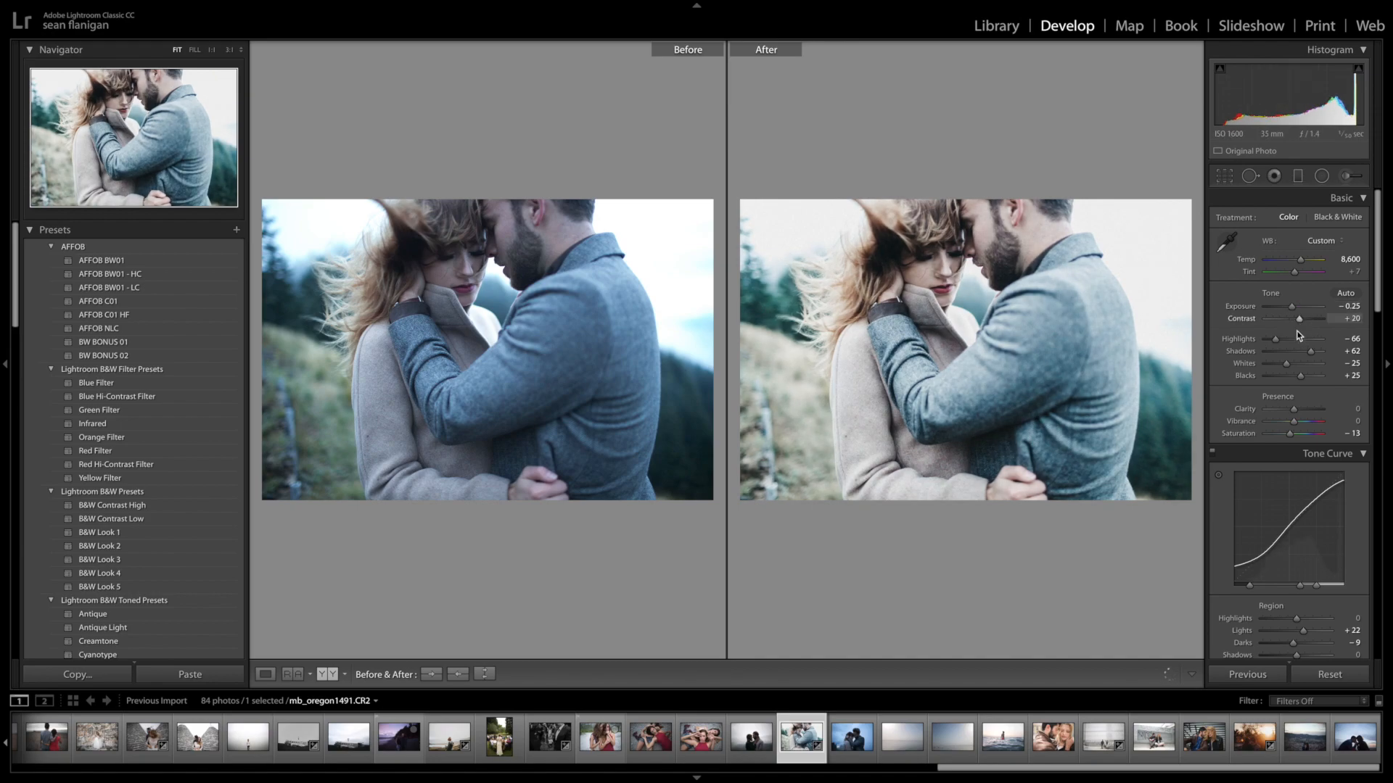
# Disable Remove Chromatic Aberration and Enable Profile Corrections for the photo.
pyautogui.scroll(-2, 1252, 550)
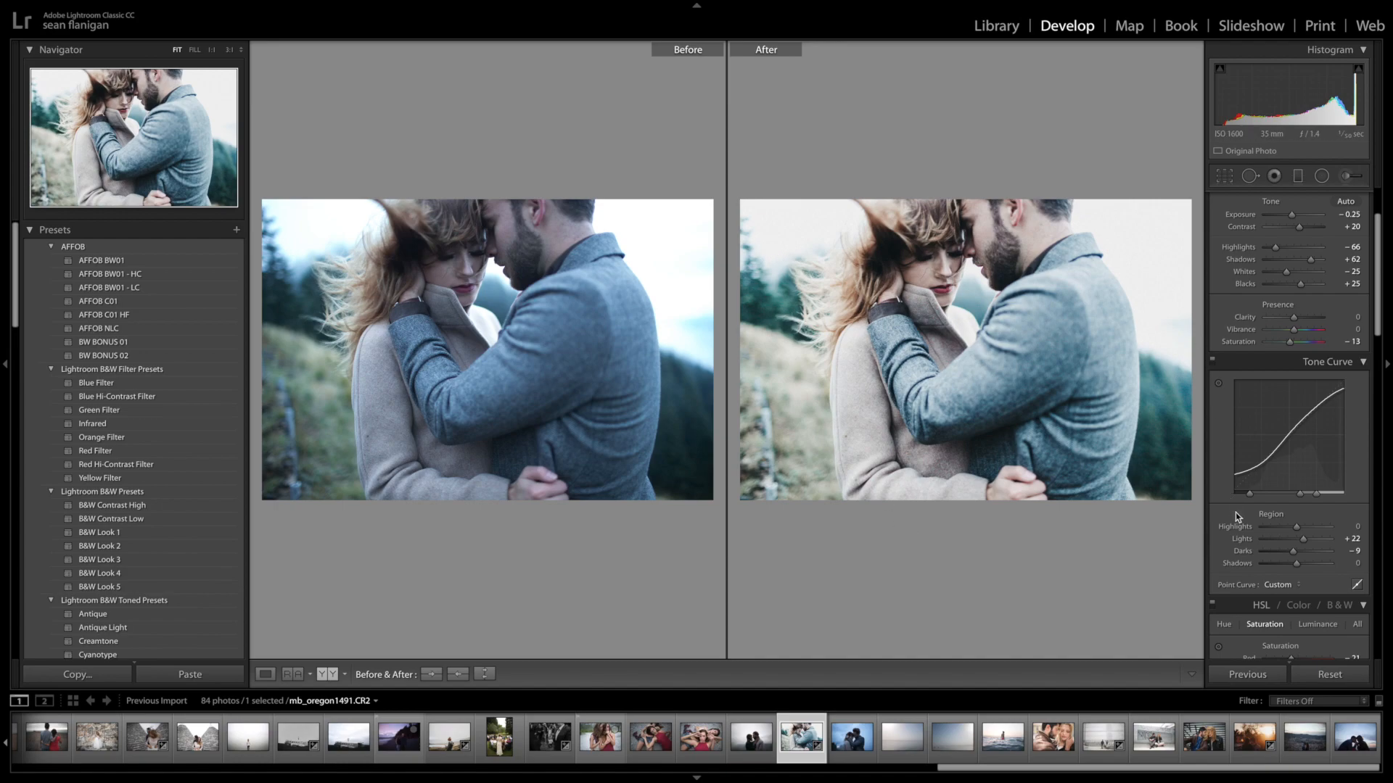
pyautogui.scroll(-5, 1234, 512)
pyautogui.scroll(-6, 1235, 512)
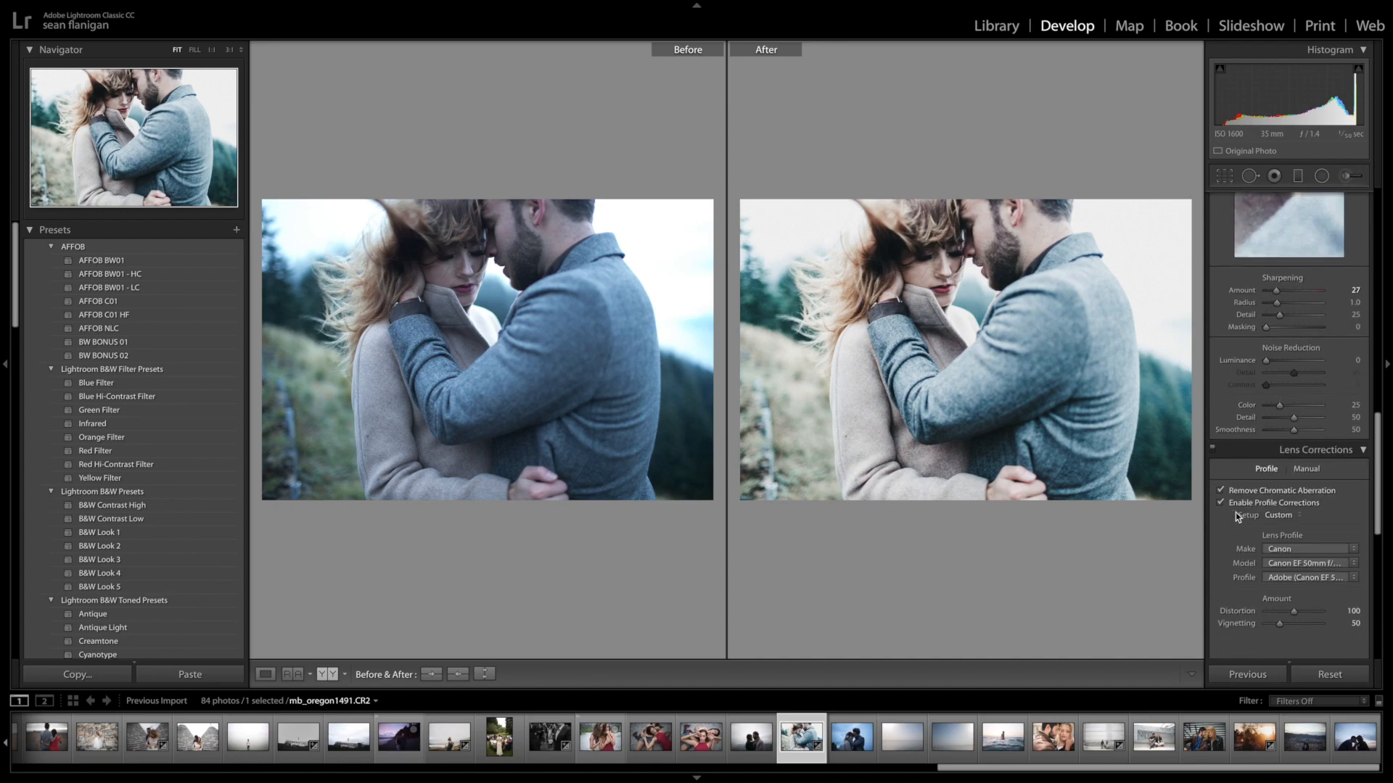
pyautogui.click(1220, 442)
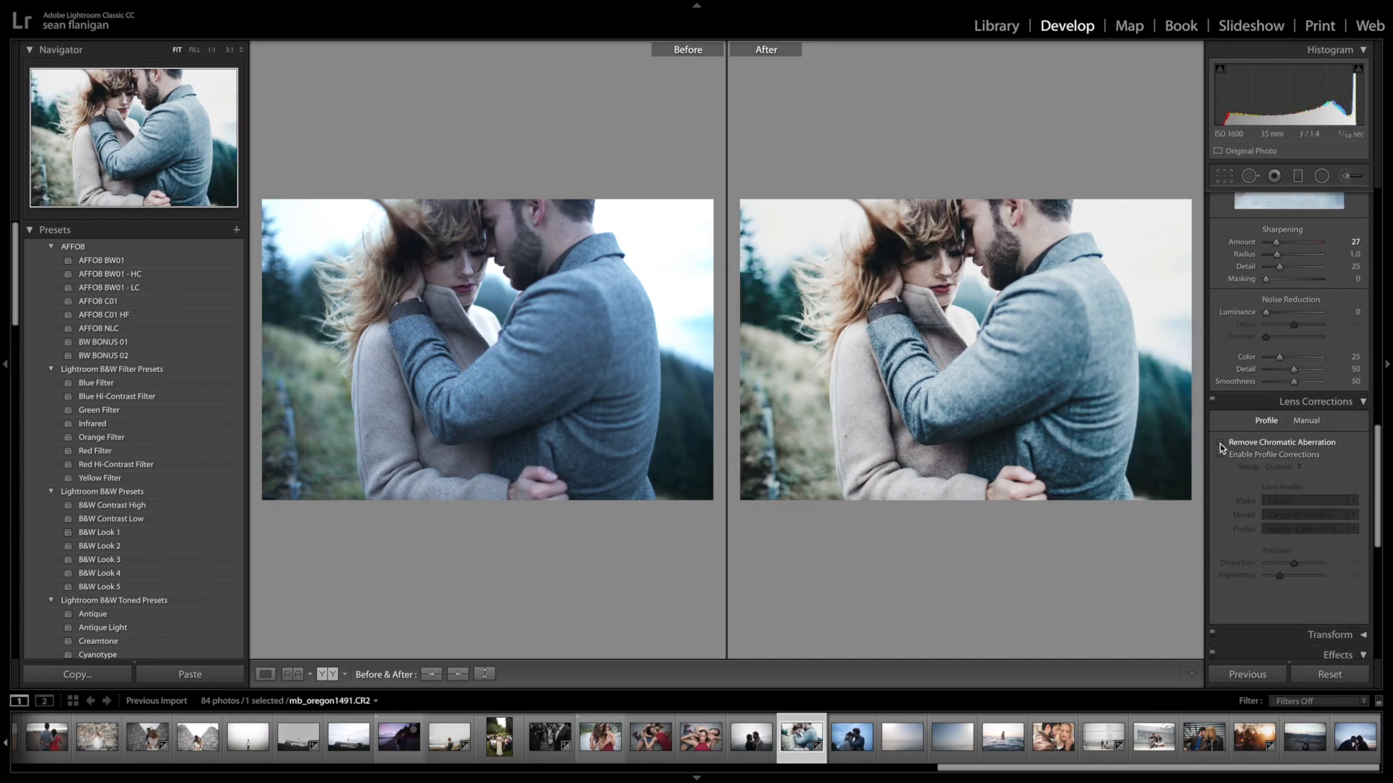
# Turn on Enable Profile Corrections for the close-up couple photo and apply the AFFOB NLC preset.
pyautogui.click(1220, 455)
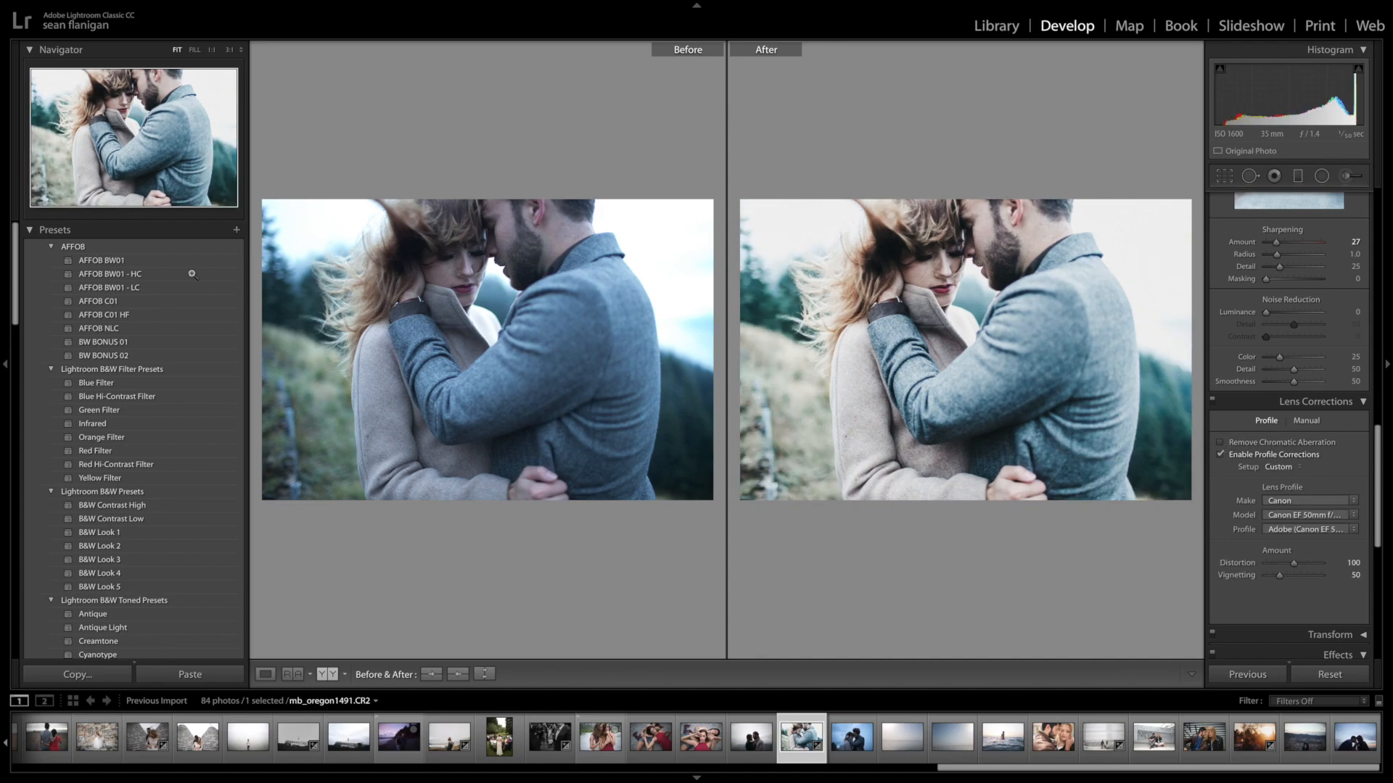
pyautogui.click(136, 329)
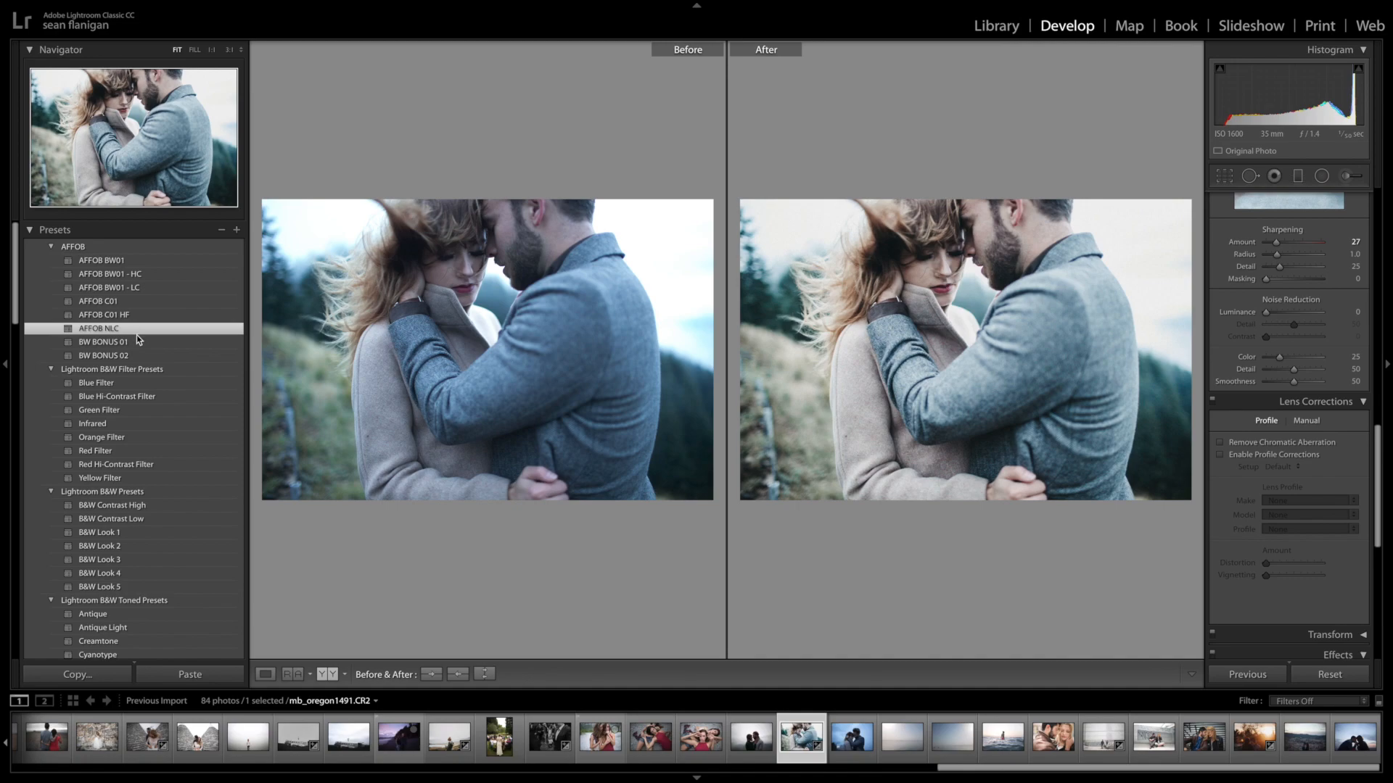
# Open KJ5A3276.CR2, the woman standing in water, in single-image view and apply the AFFOB BW01 preset.
pyautogui.click(243, 745)
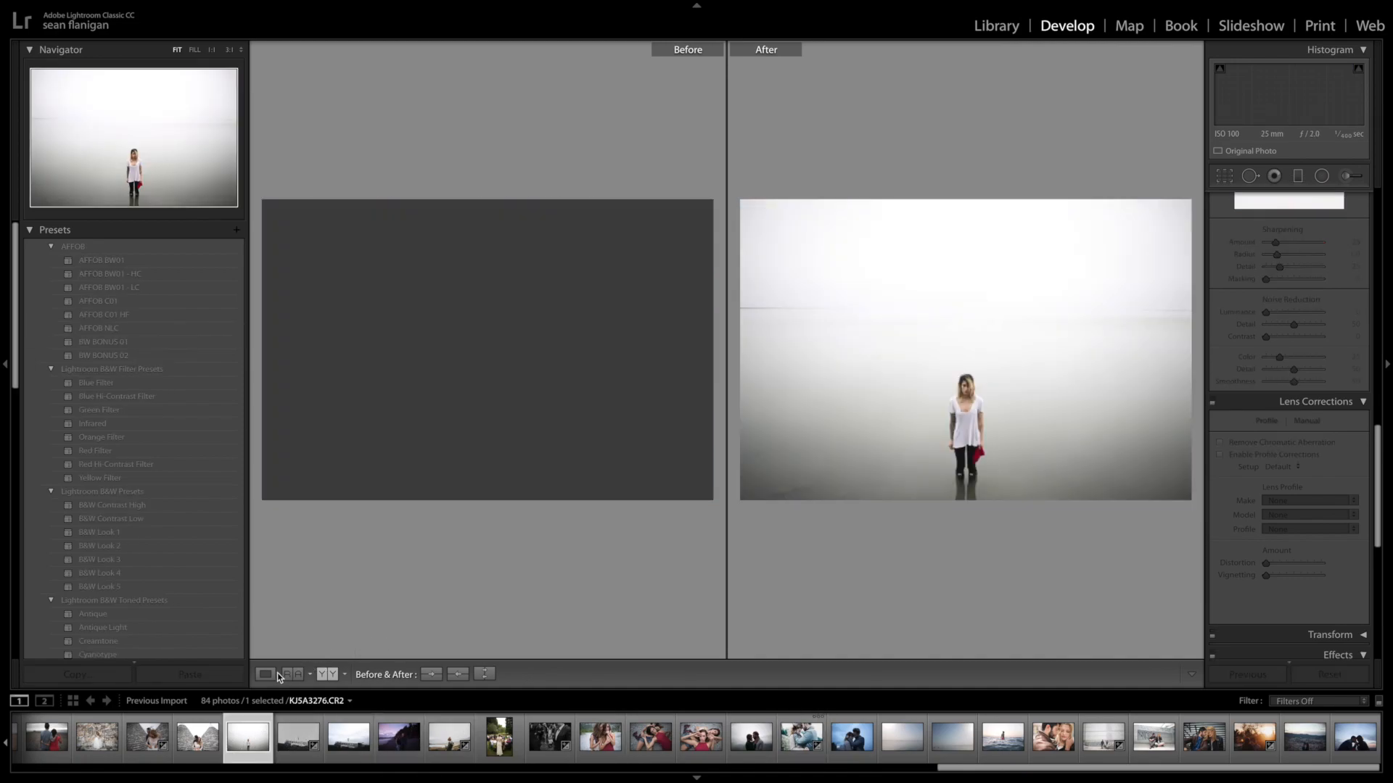
pyautogui.click(269, 677)
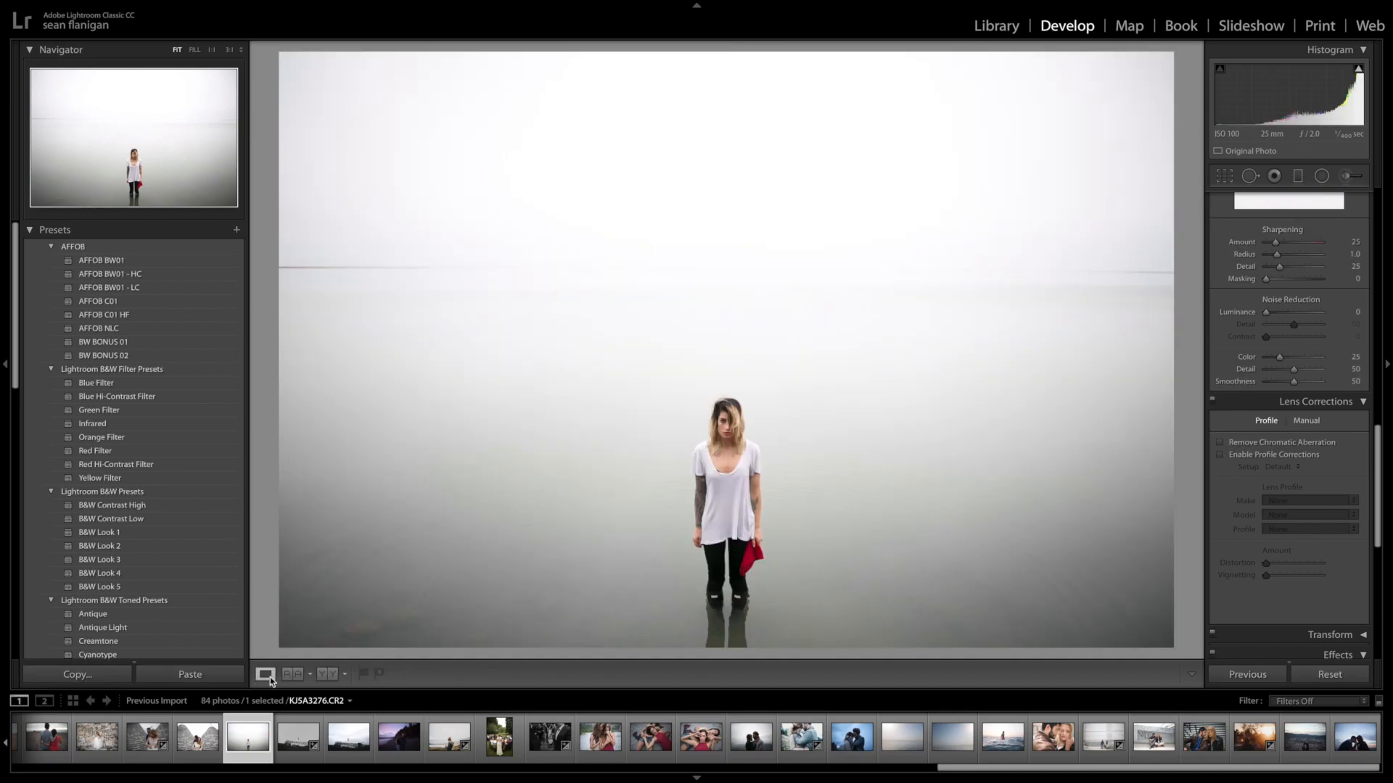
pyautogui.click(110, 263)
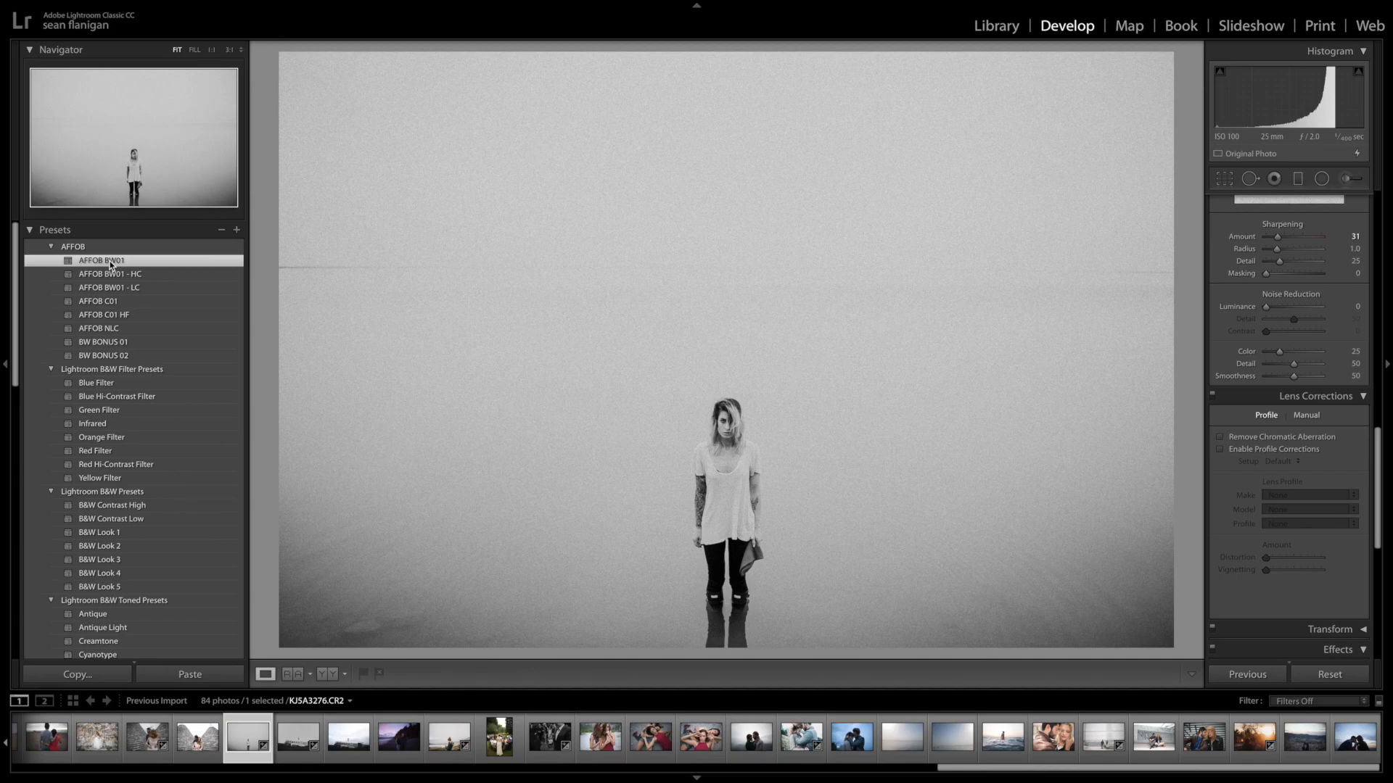
# Set the tone curve's Lights to -62 and the basic tone to Contrast +45 and Shadows +81.
pyautogui.scroll(10, 1279, 416)
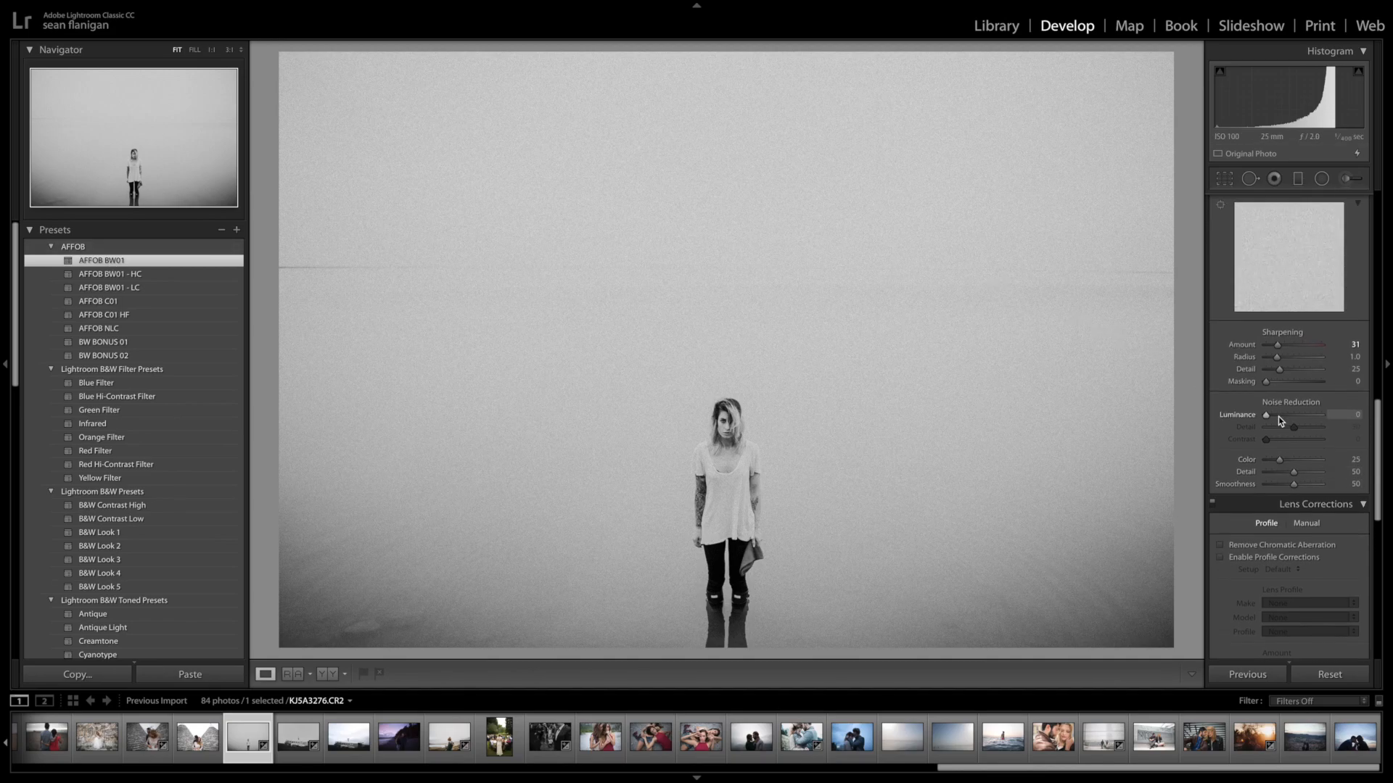
pyautogui.scroll(2, 1278, 416)
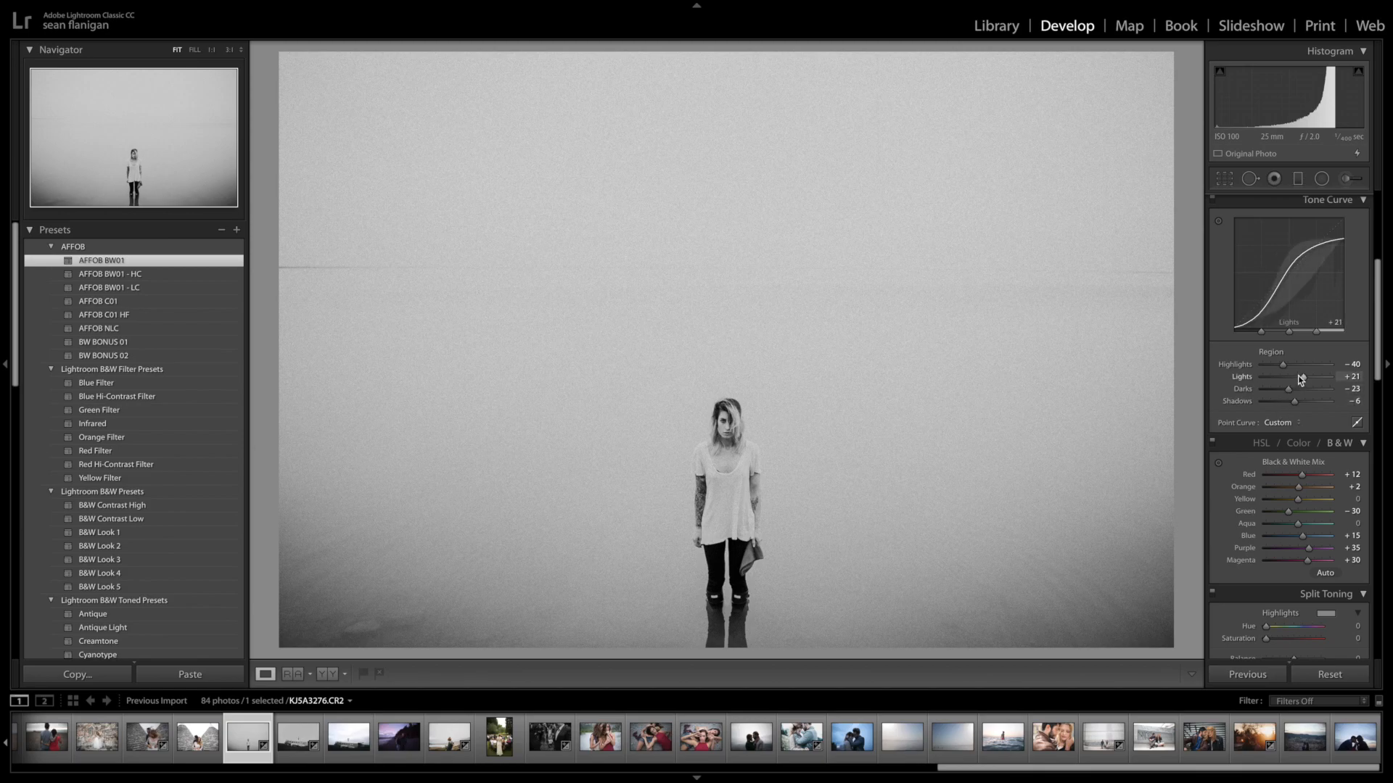
pyautogui.scroll(2, 1310, 353)
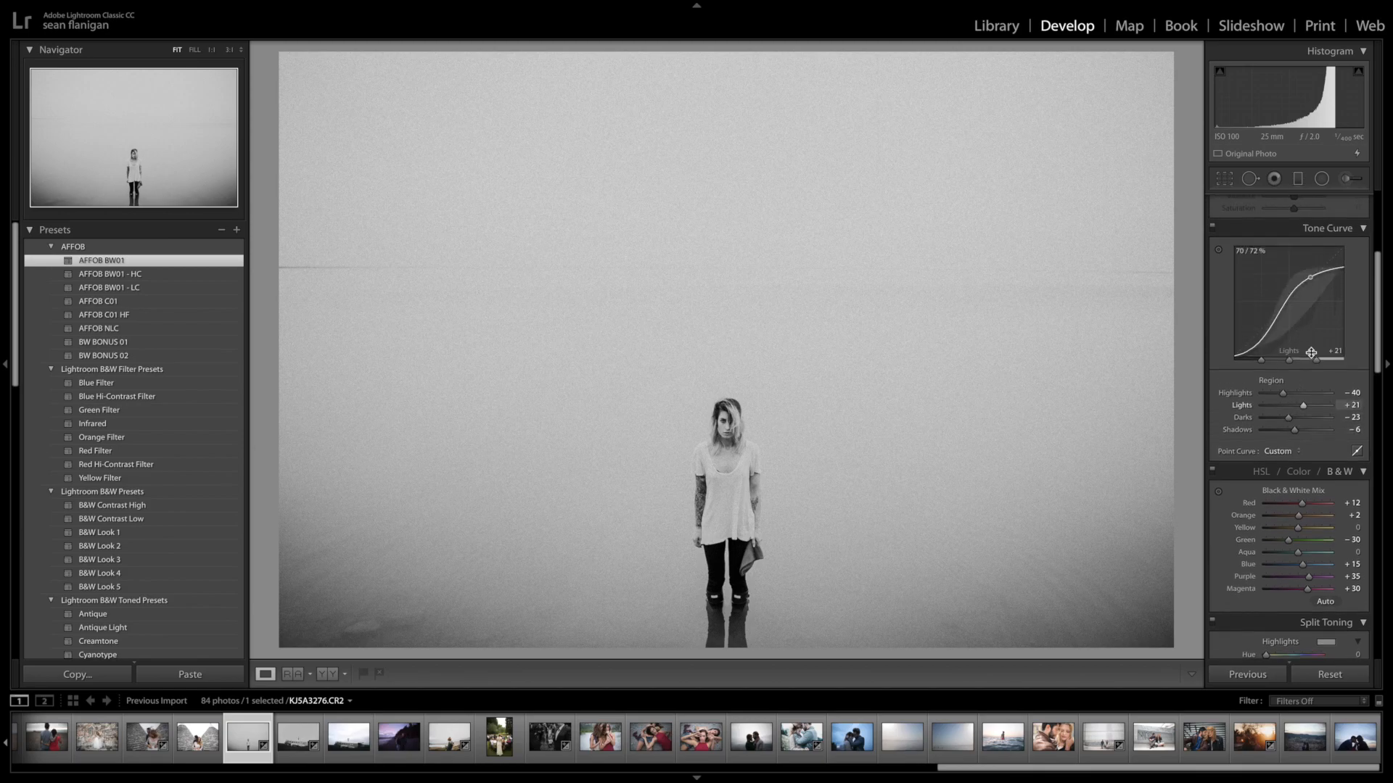
pyautogui.click(1356, 451)
pyautogui.click(1357, 394)
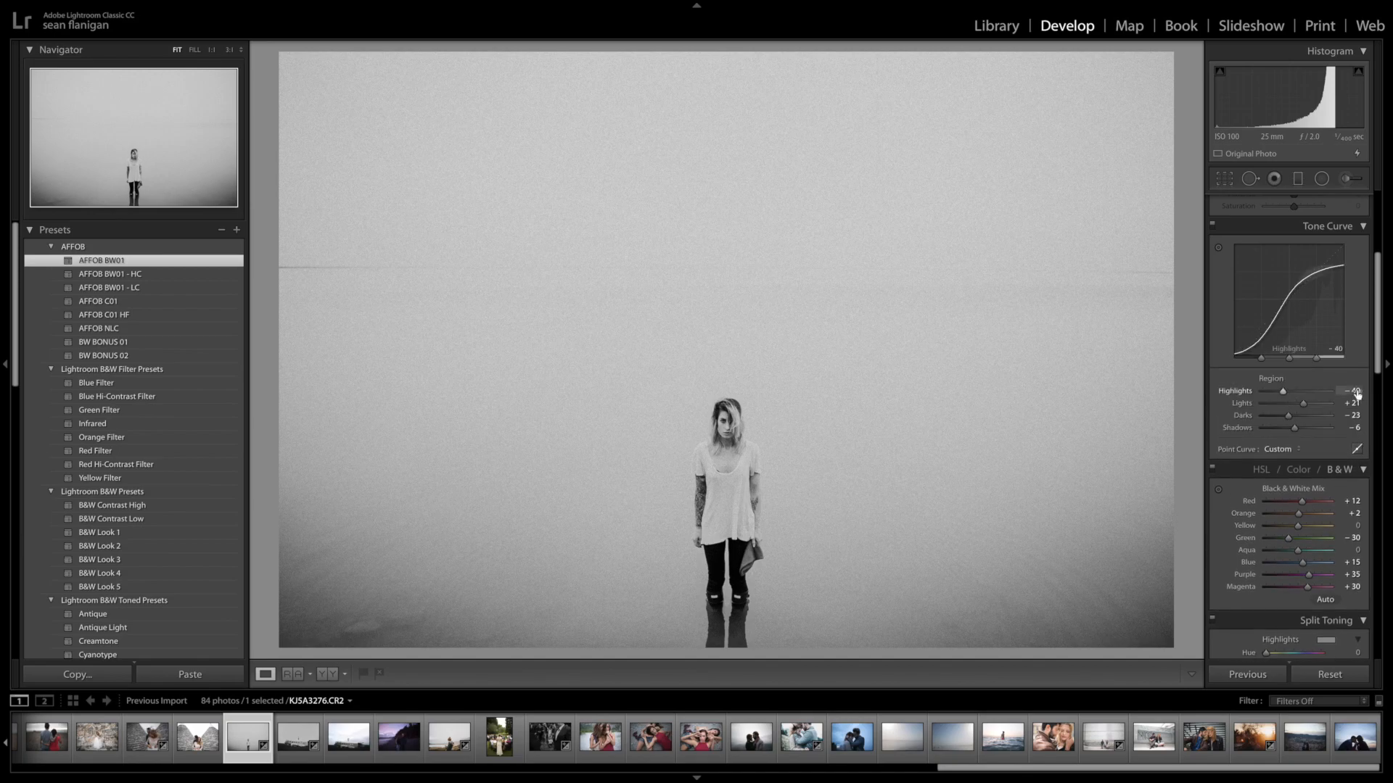
pyautogui.moveTo(1303, 404); pyautogui.dragTo(1275, 407)
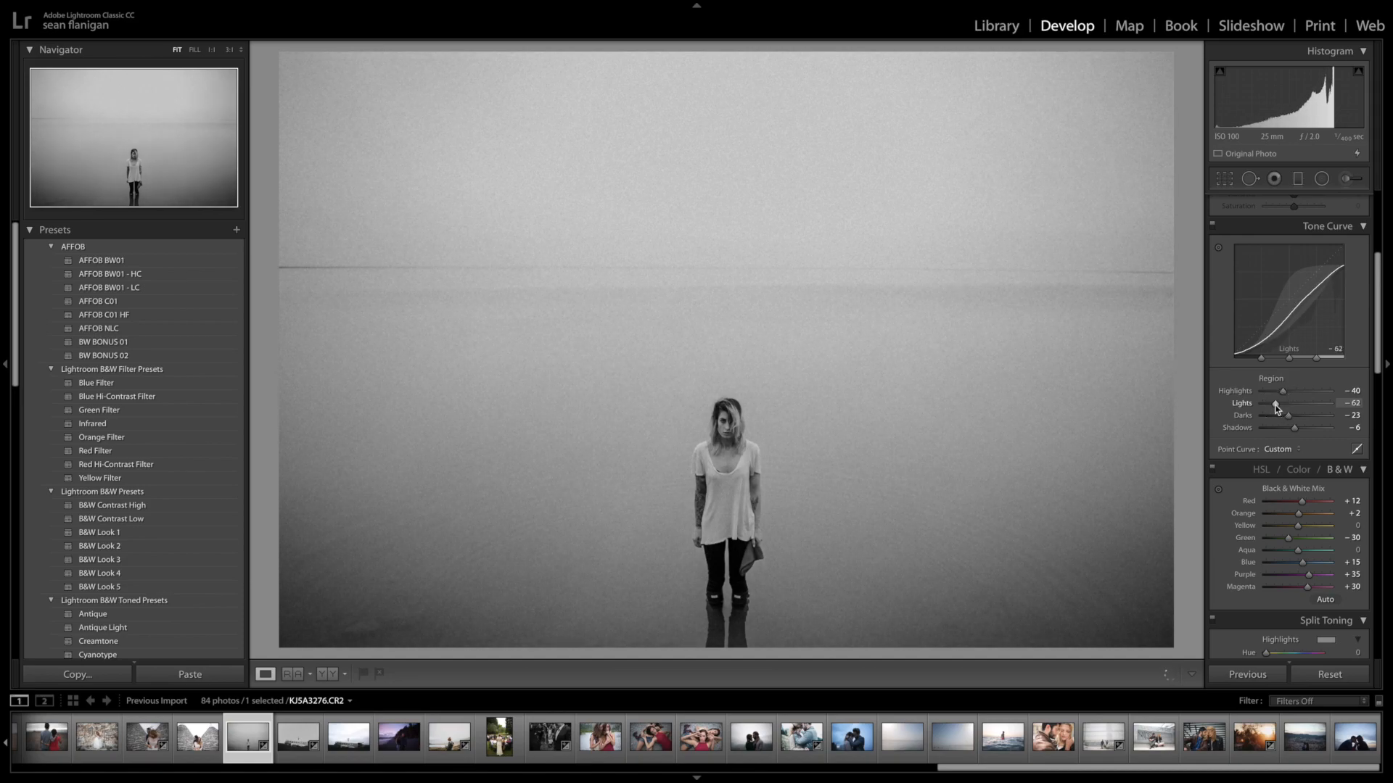
pyautogui.scroll(7, 1299, 348)
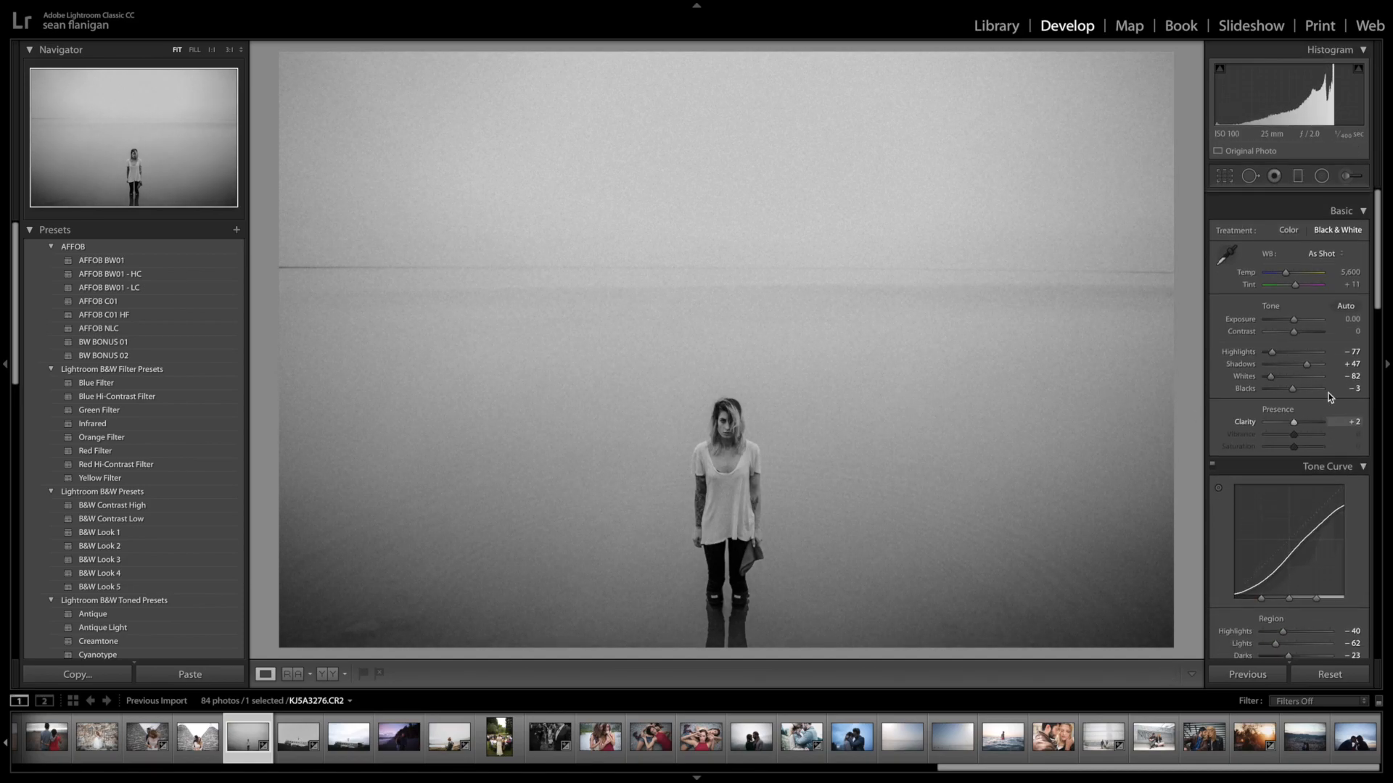
pyautogui.moveTo(1313, 351); pyautogui.dragTo(1306, 320)
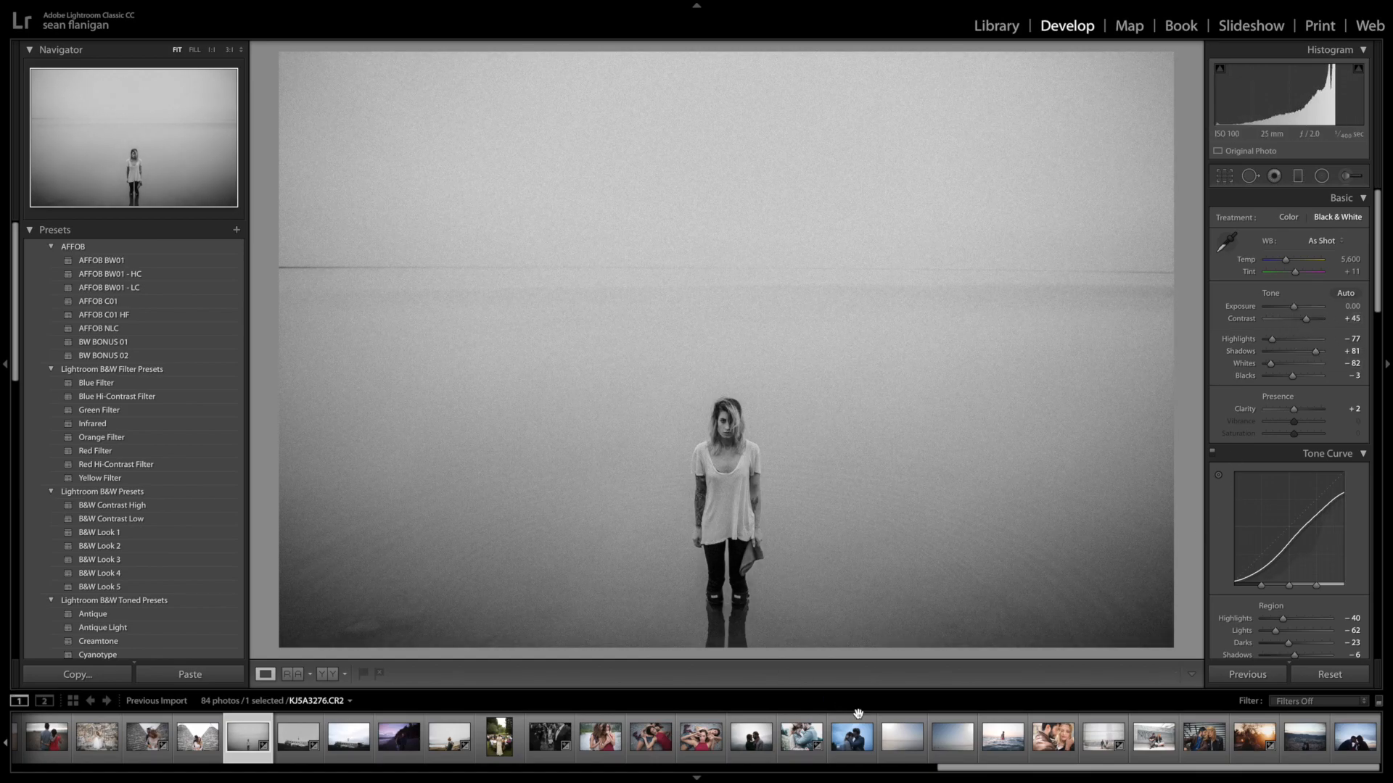
# Reset the photo, try the AFFOB NLC preset, and apply AFFOB C01 with Whites at -100.
pyautogui.click(1328, 674)
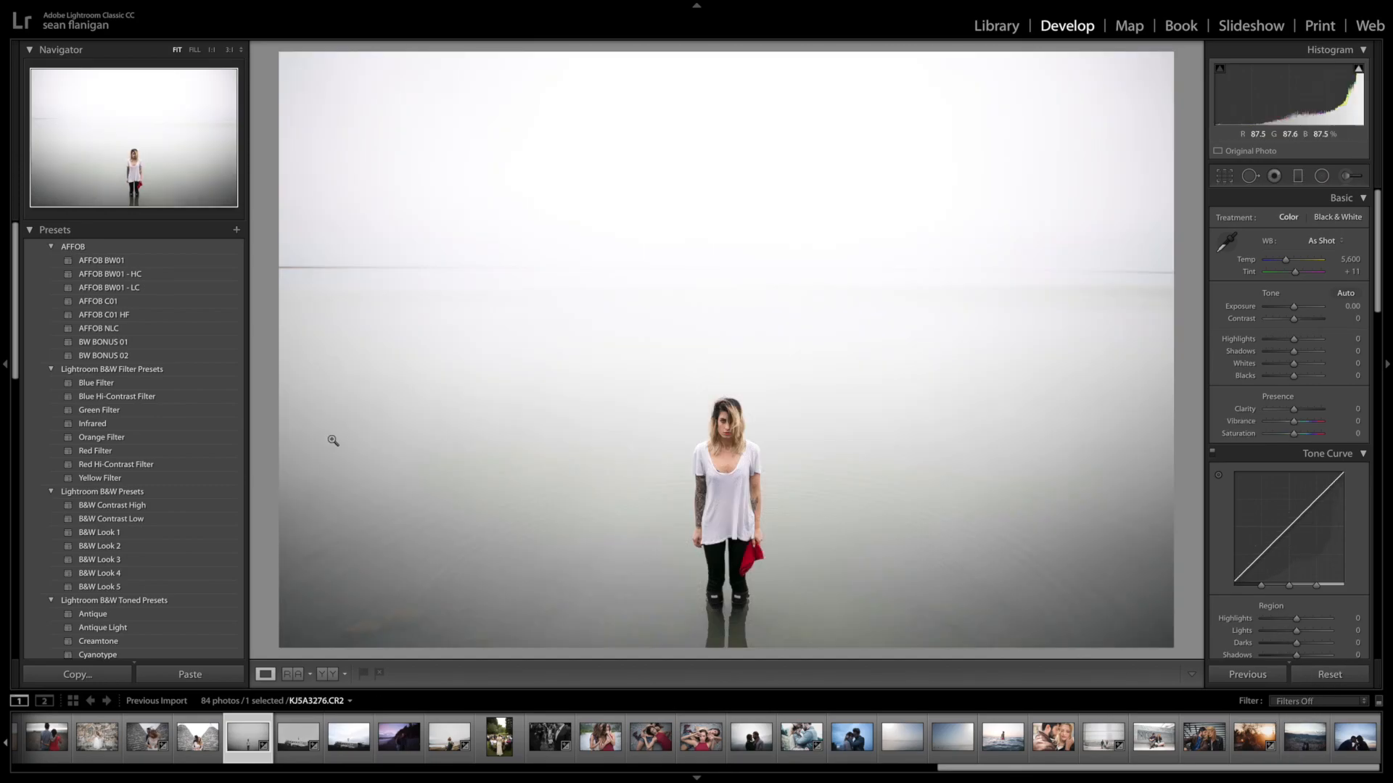
pyautogui.click(125, 333)
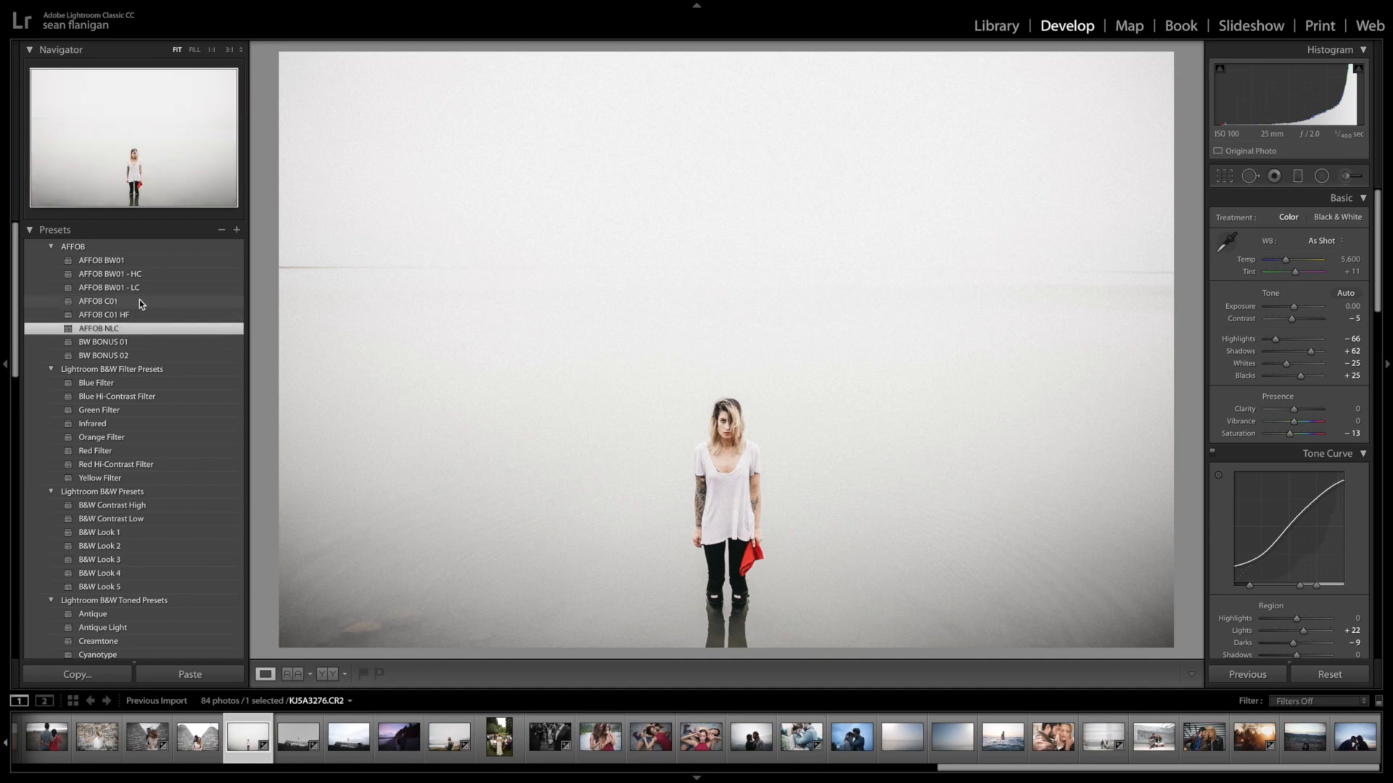
pyautogui.click(139, 302)
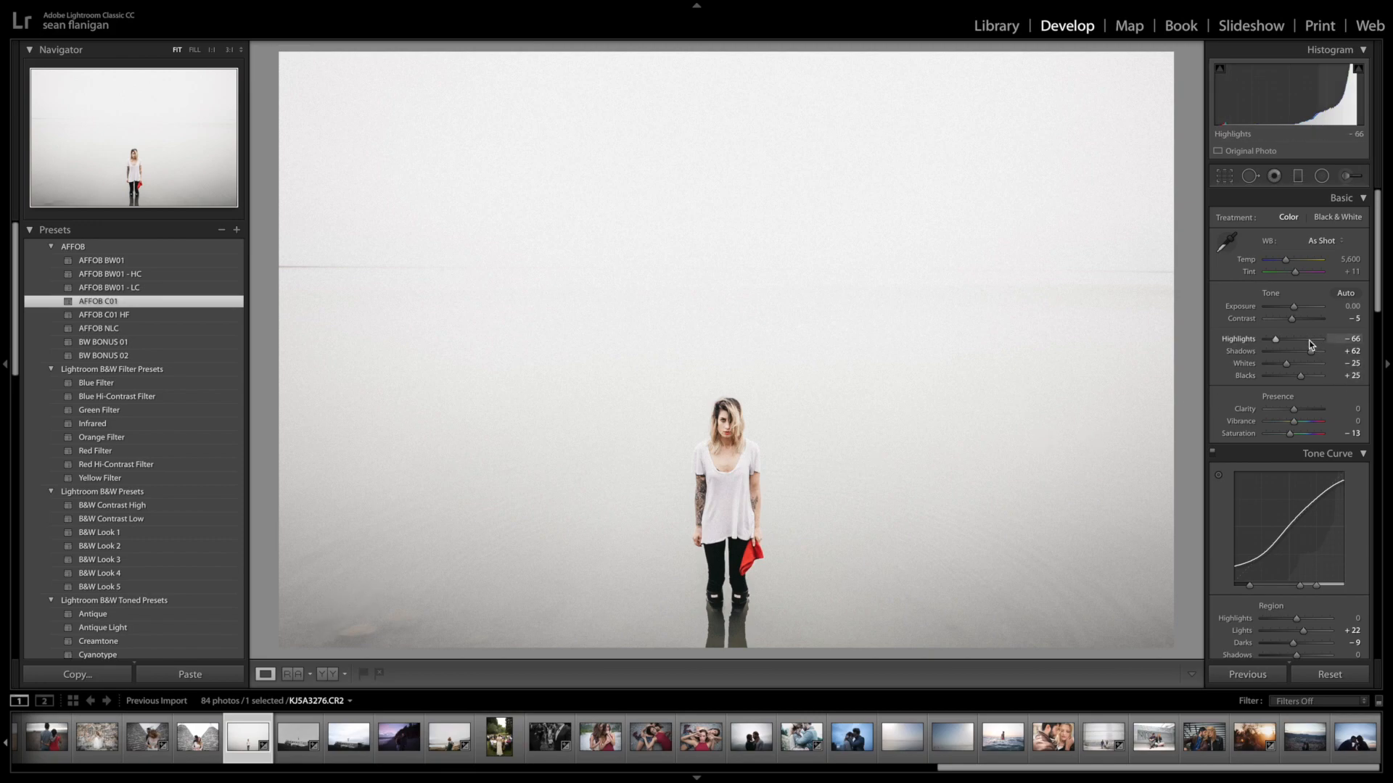
pyautogui.click(1278, 364)
pyautogui.moveTo(1277, 365); pyautogui.dragTo(1263, 367)
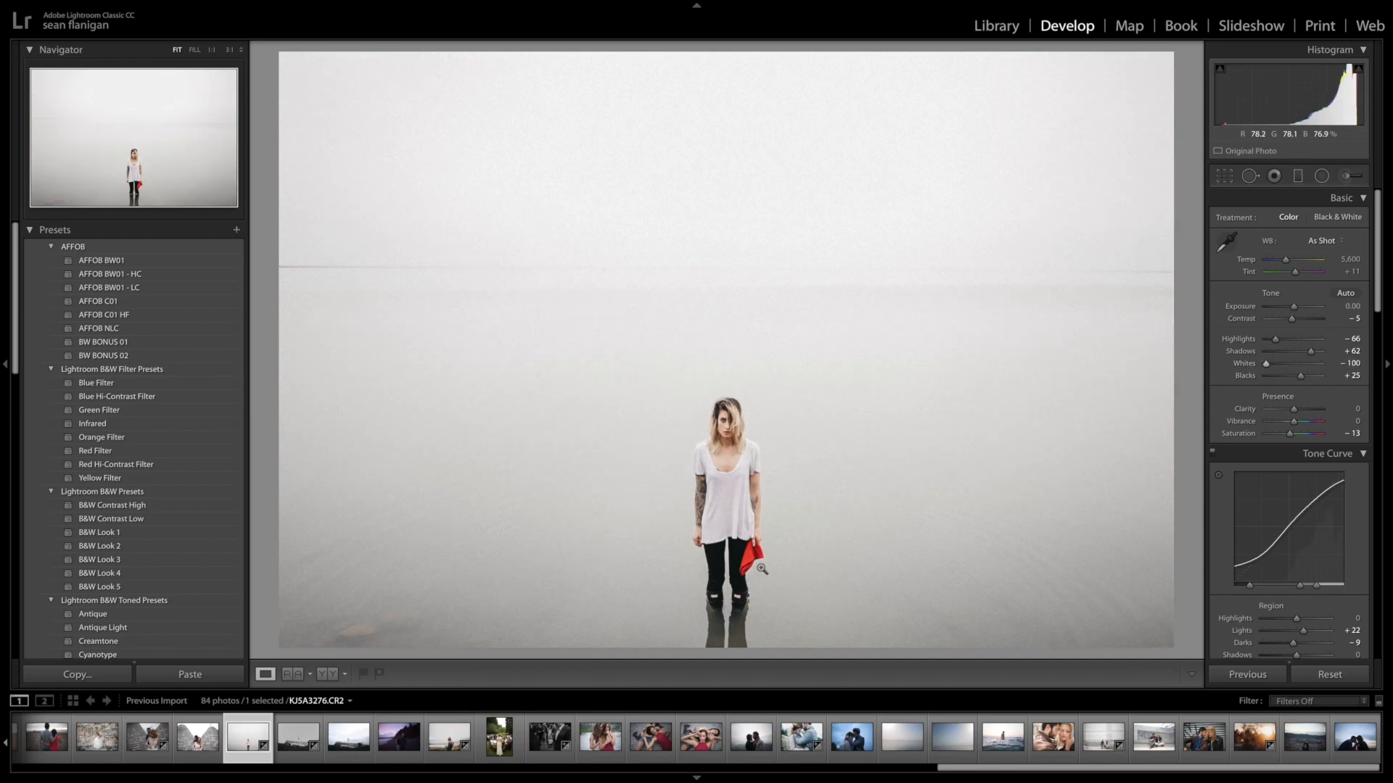
# Set the HSL Red saturation to -36 while inspecting the woman up close, and show the before and after side by side.
pyautogui.click(761, 570)
pyautogui.moveTo(819, 533); pyautogui.dragTo(815, 466)
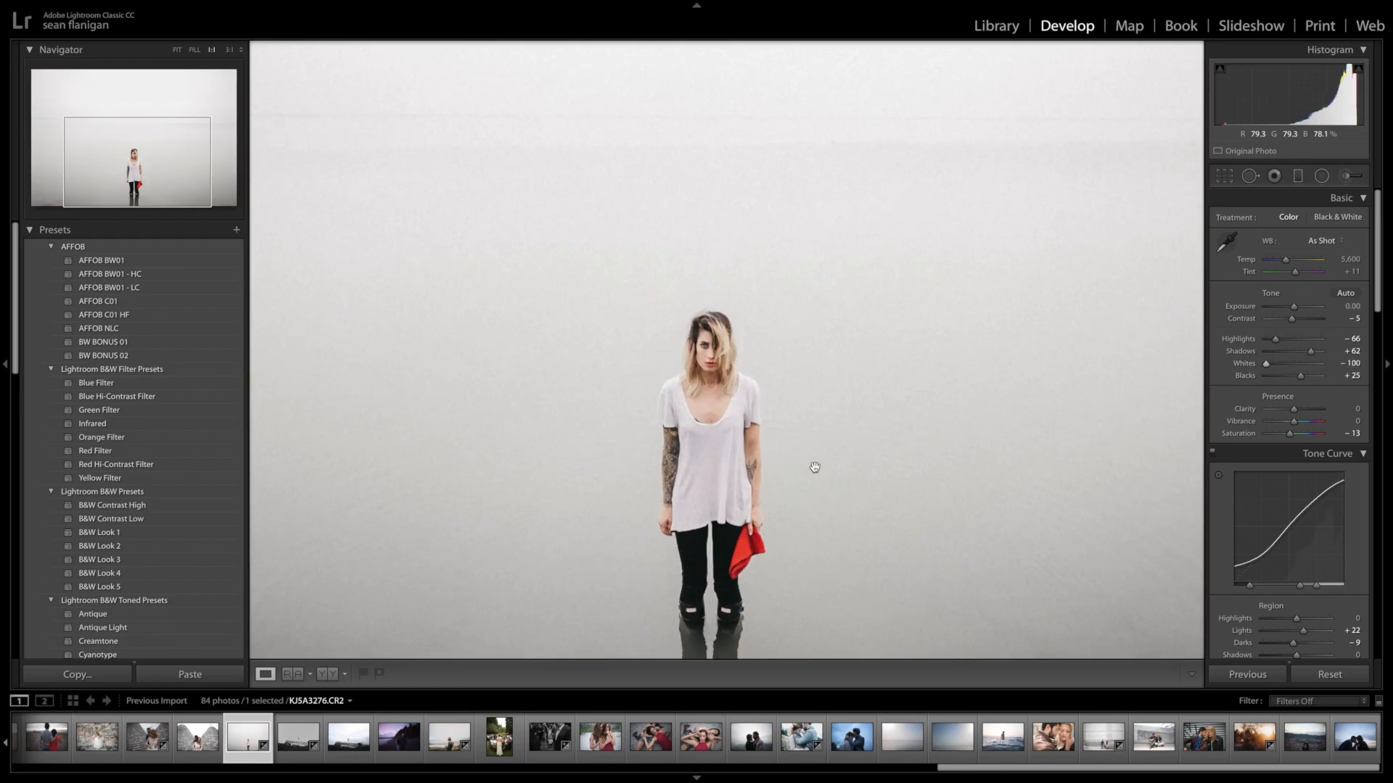
pyautogui.scroll(-5, 1310, 541)
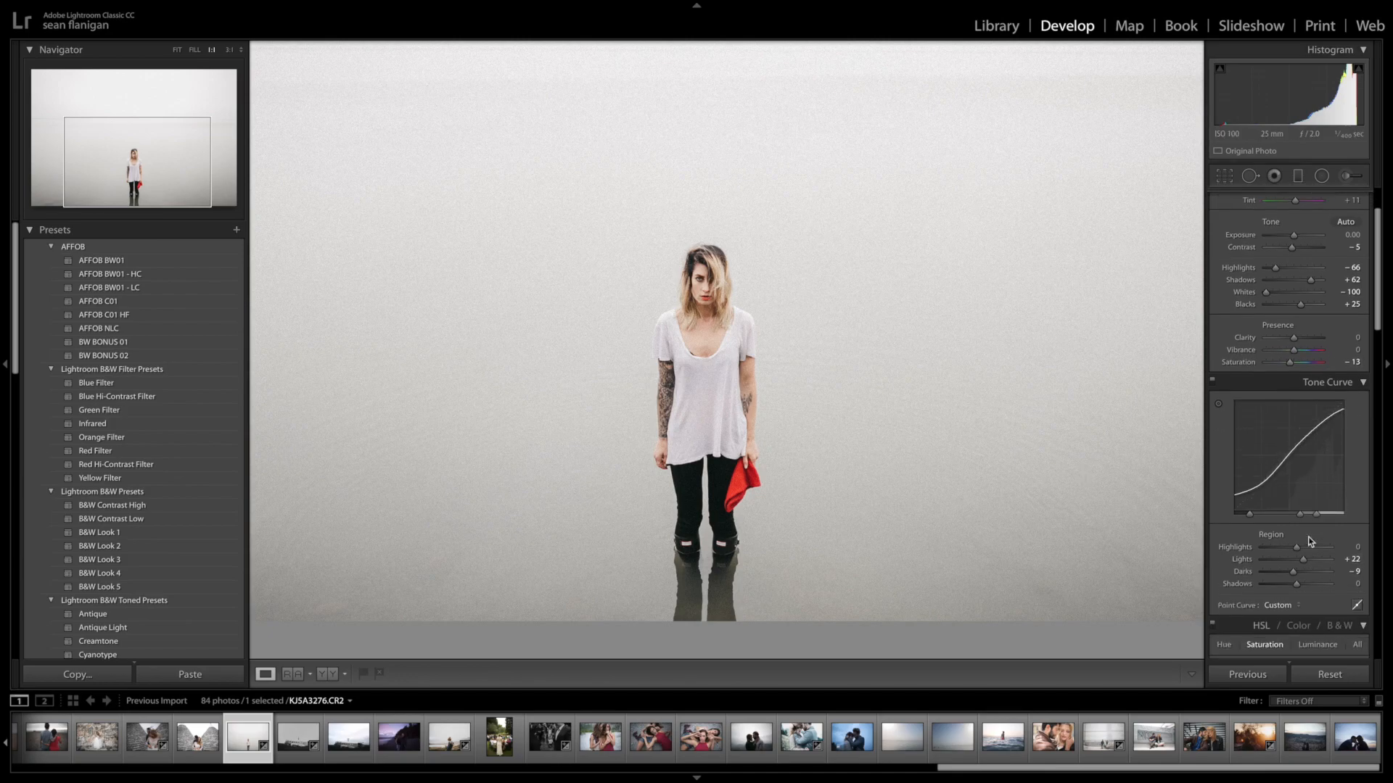
pyautogui.scroll(-1, 1310, 542)
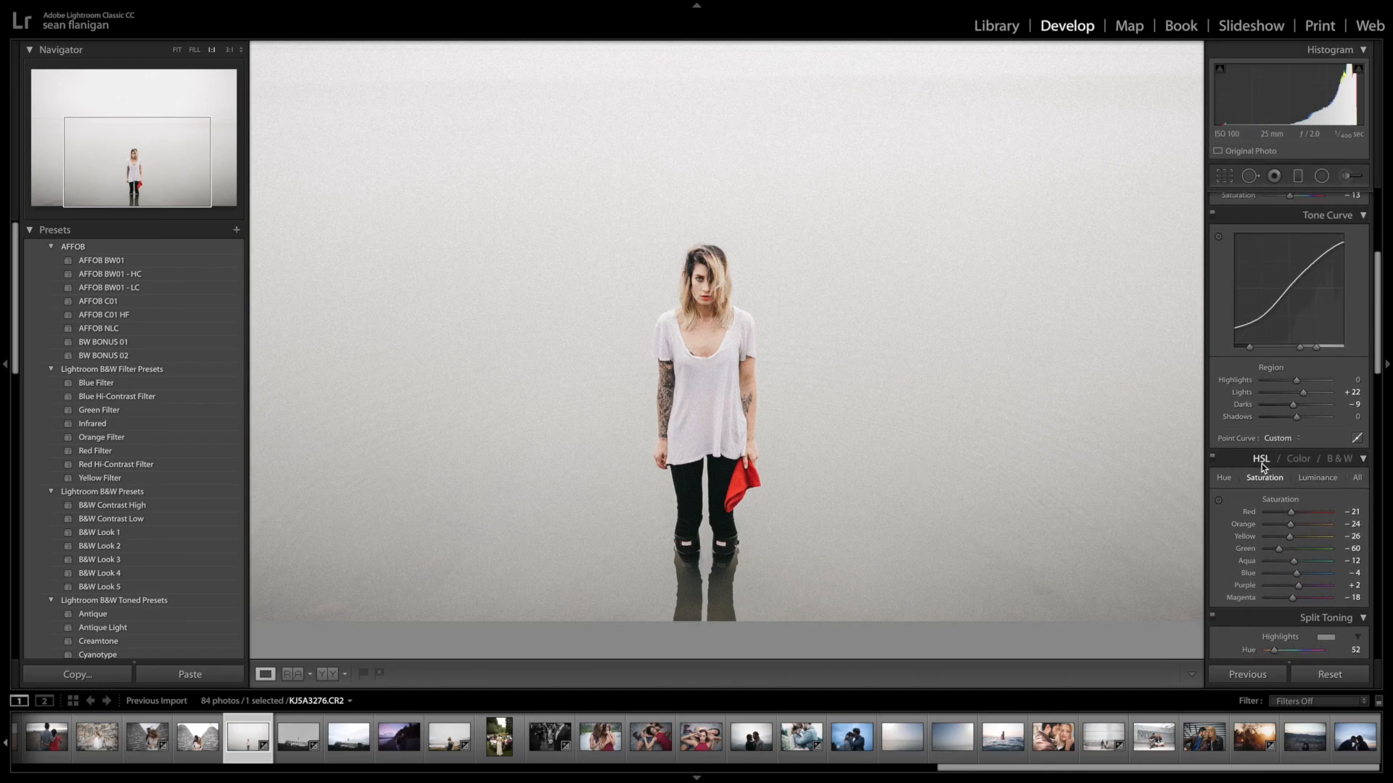
pyautogui.click(1291, 515)
pyautogui.moveTo(1291, 517); pyautogui.dragTo(1286, 515)
pyautogui.click(817, 363)
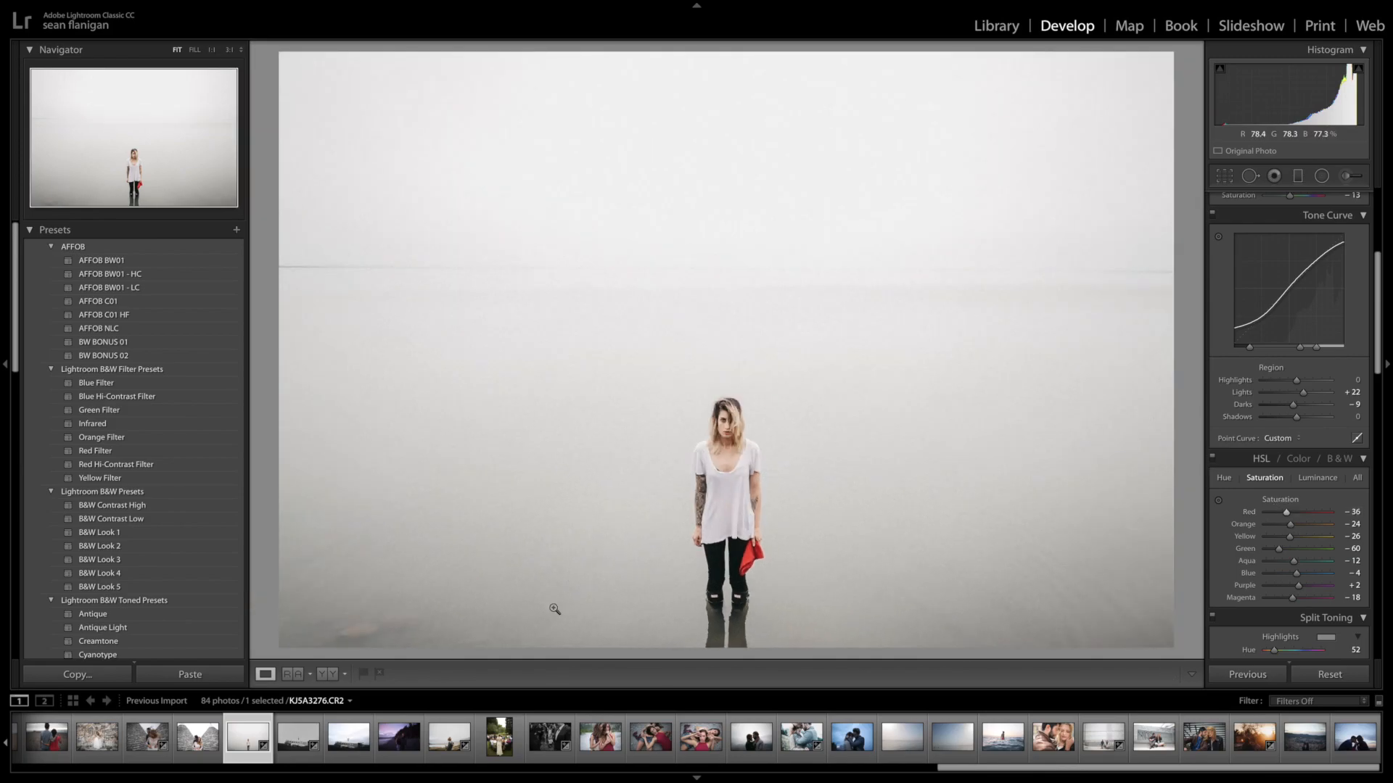
pyautogui.click(322, 675)
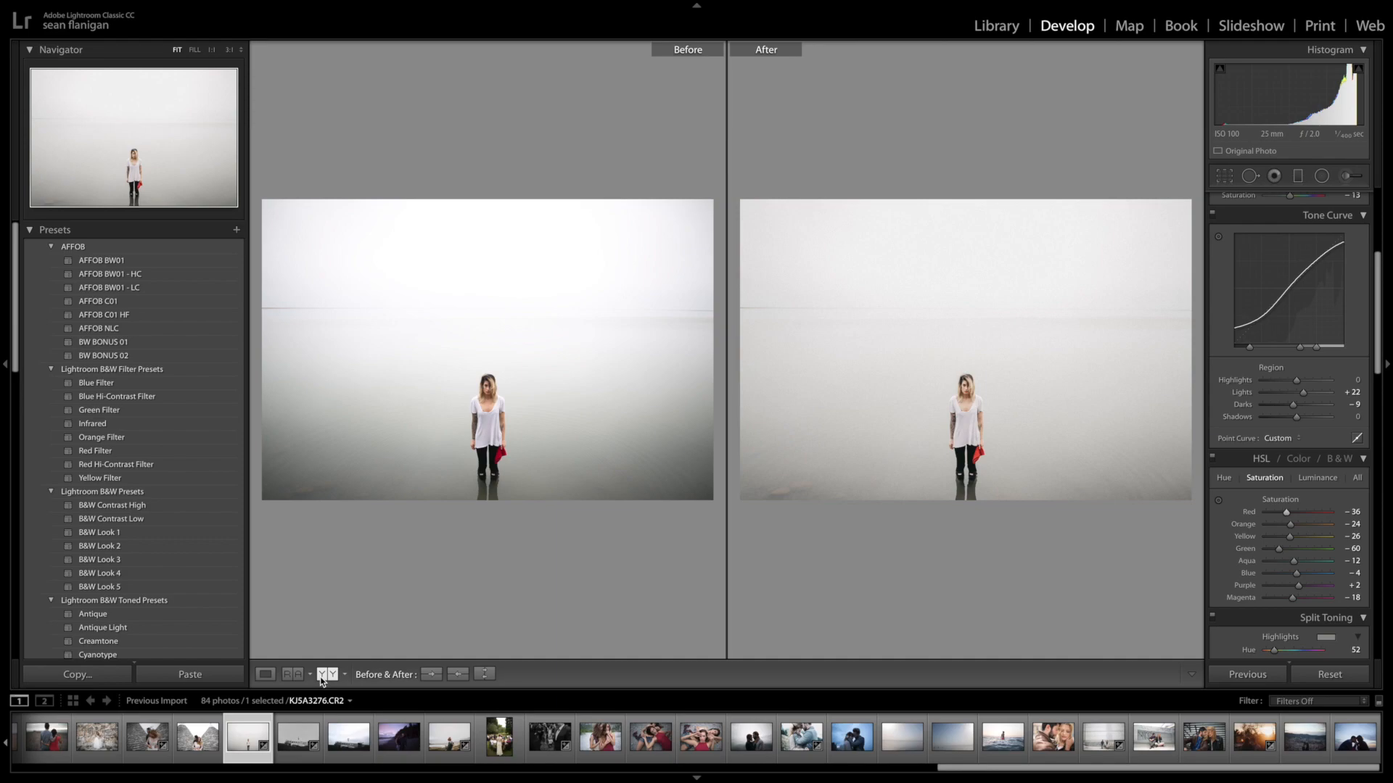
# Apply the AFFOB C01 HF preset and toggle lens profile corrections, leaving them disabled with Remove Chromatic Aberration enabled.
pyautogui.click(135, 317)
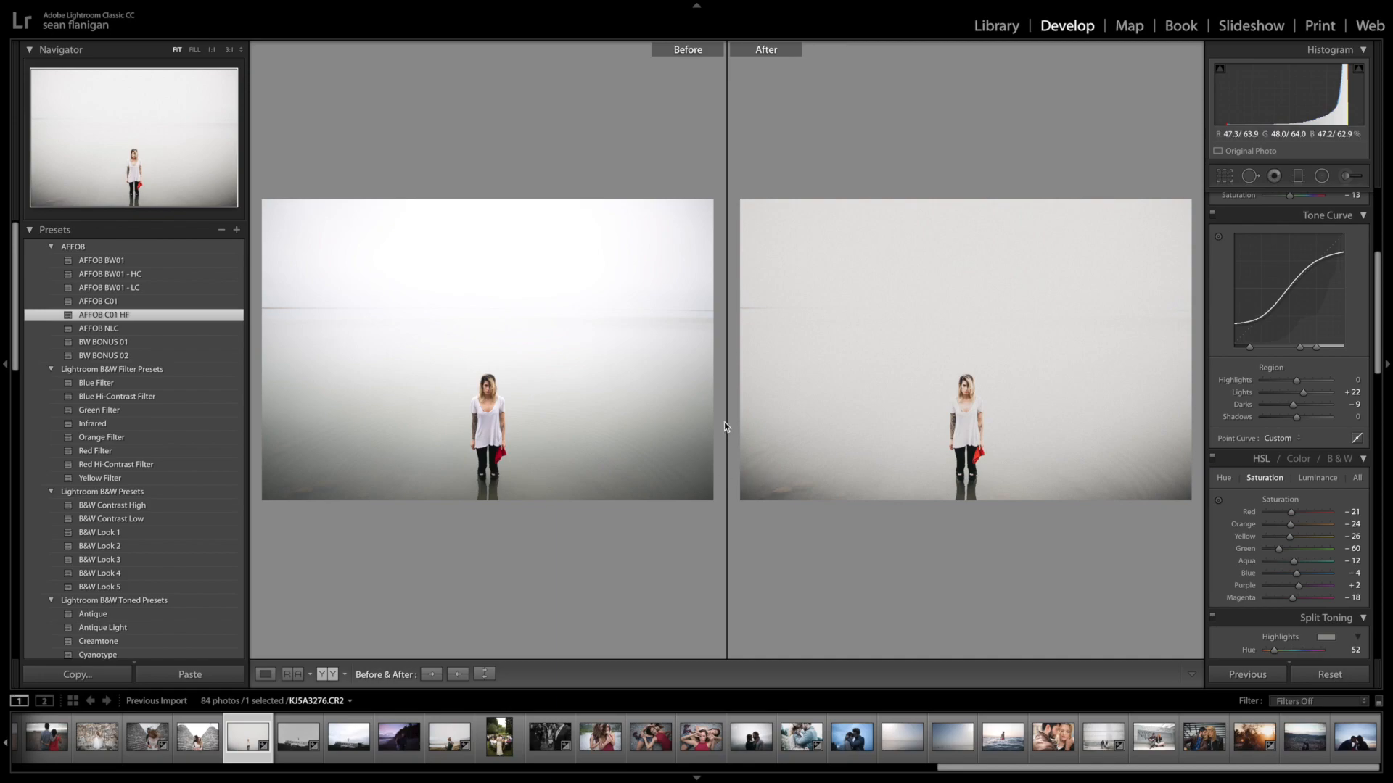
pyautogui.scroll(-5, 1282, 523)
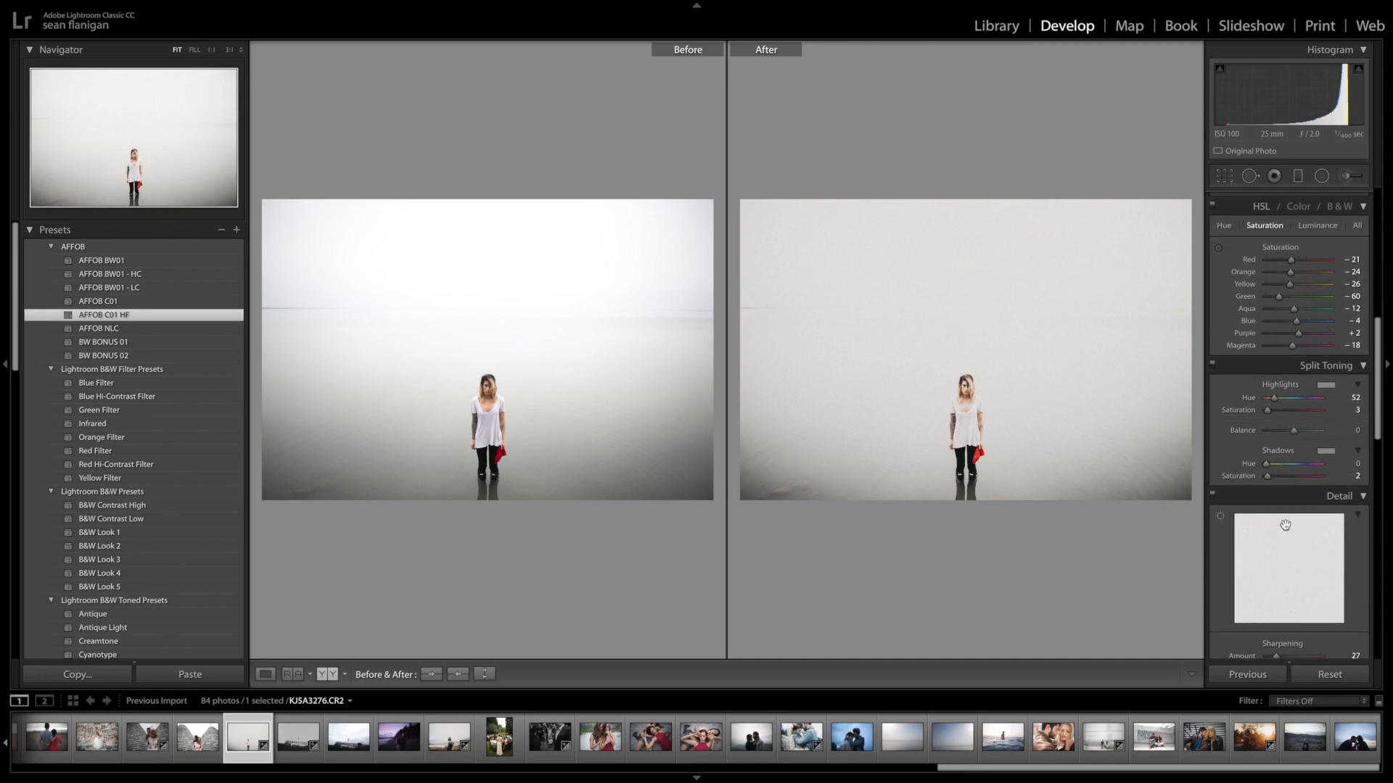
pyautogui.scroll(-6, 1284, 525)
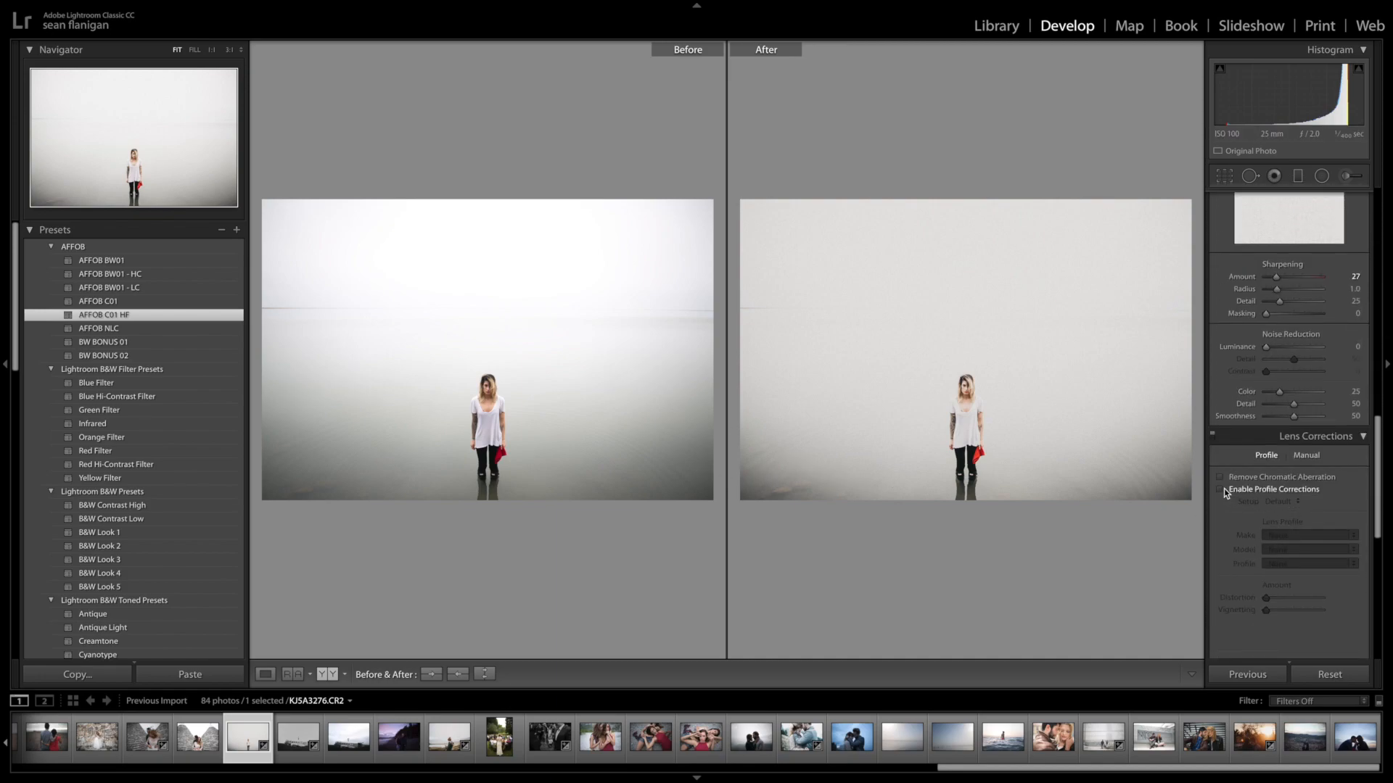
pyautogui.click(1220, 489)
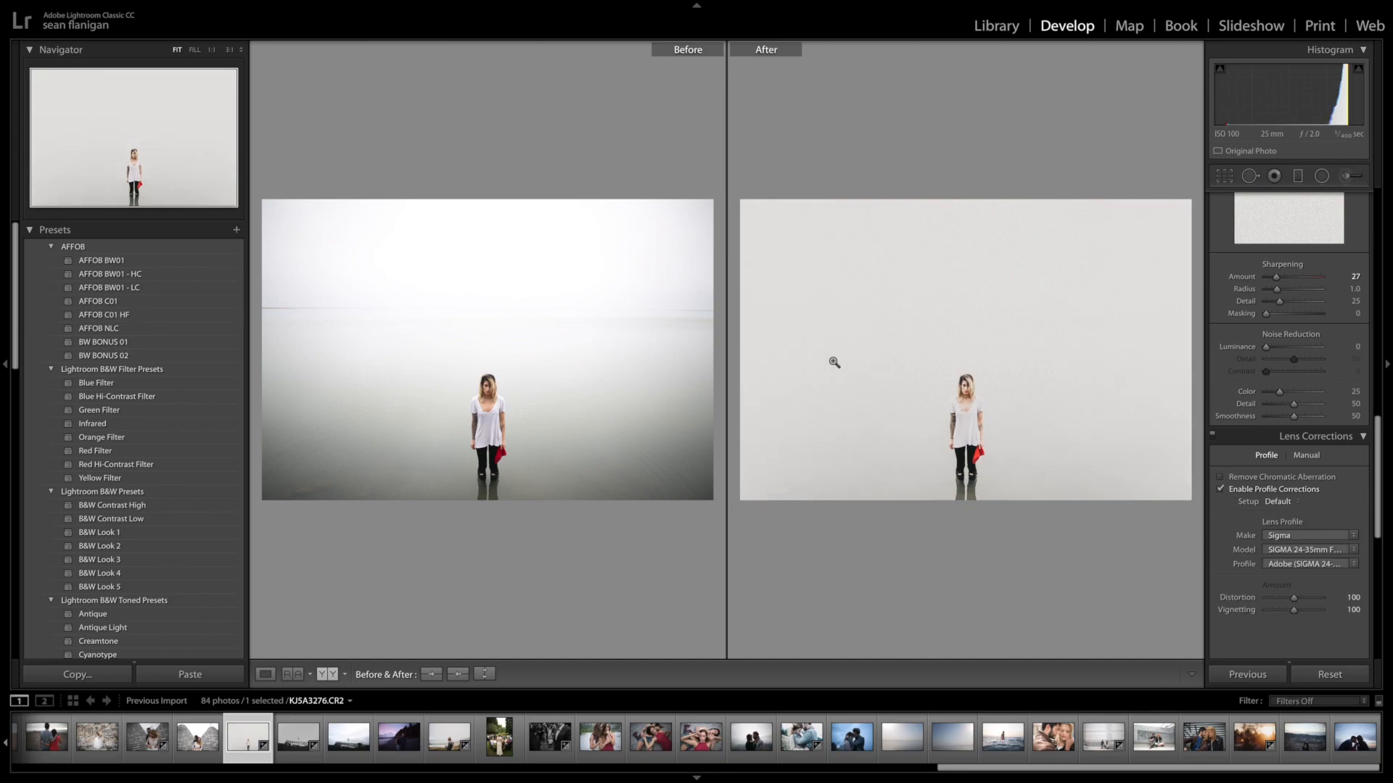
pyautogui.click(1221, 489)
pyautogui.click(1221, 489)
pyautogui.click(1221, 490)
pyautogui.click(1221, 490)
pyautogui.click(1221, 489)
# Open KJ5A0312.CR2, the couple on the beach, in single-image view.
pyautogui.click(297, 735)
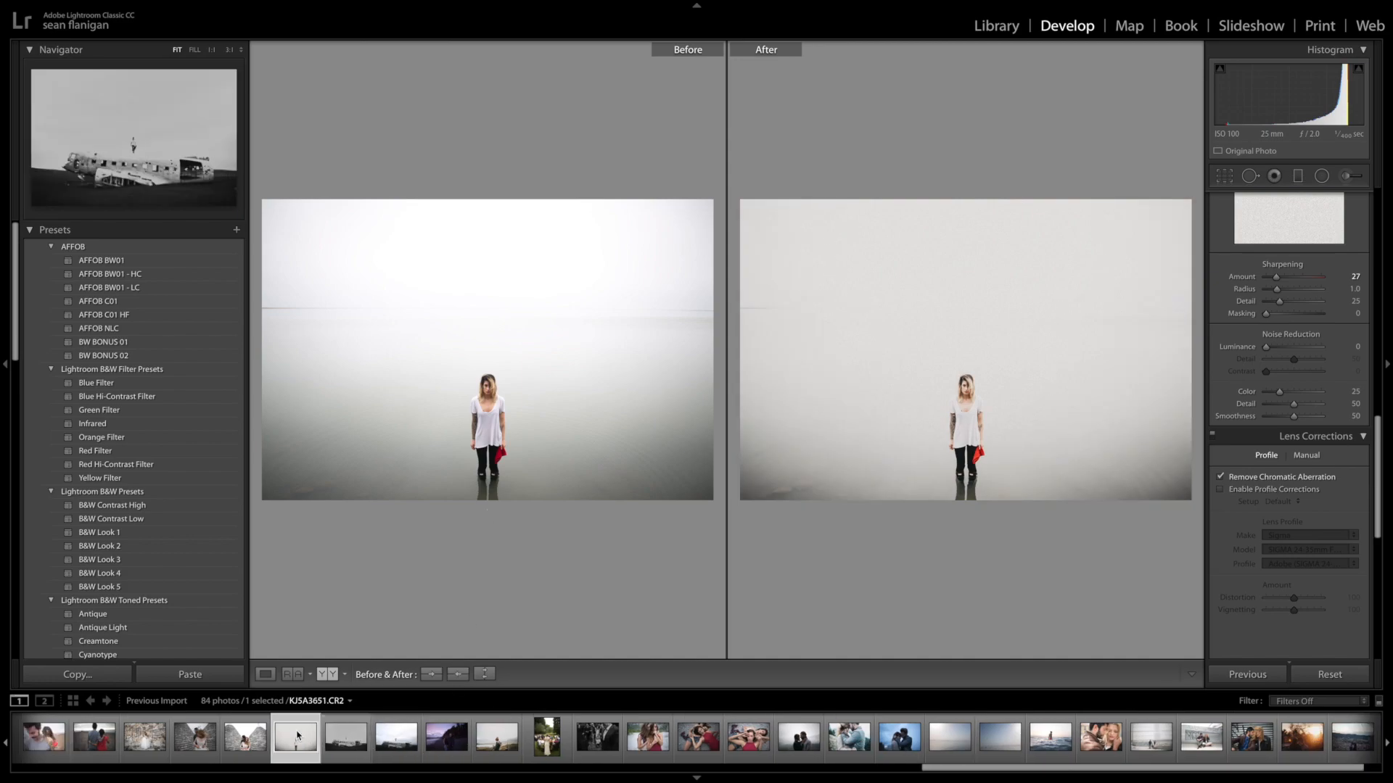
pyautogui.scroll(5, 298, 735)
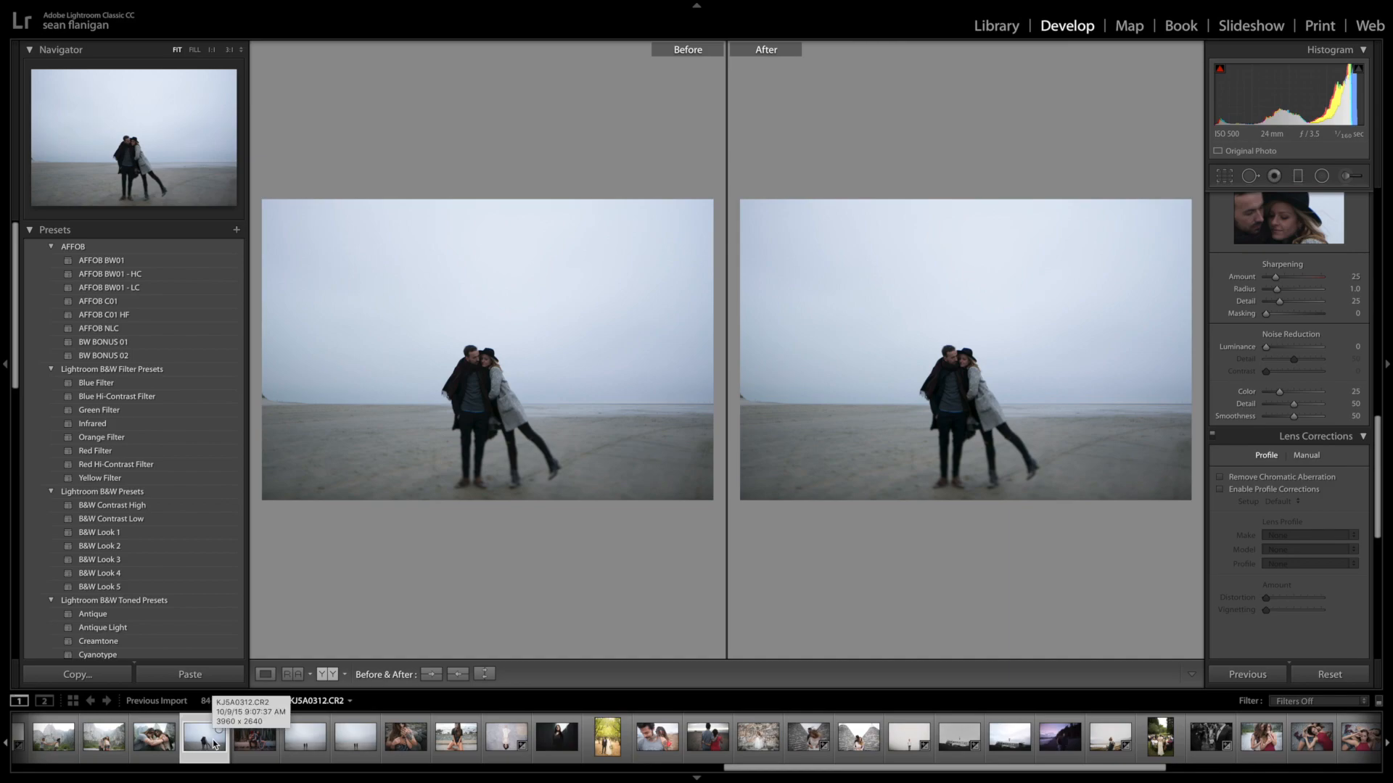
pyautogui.click(265, 675)
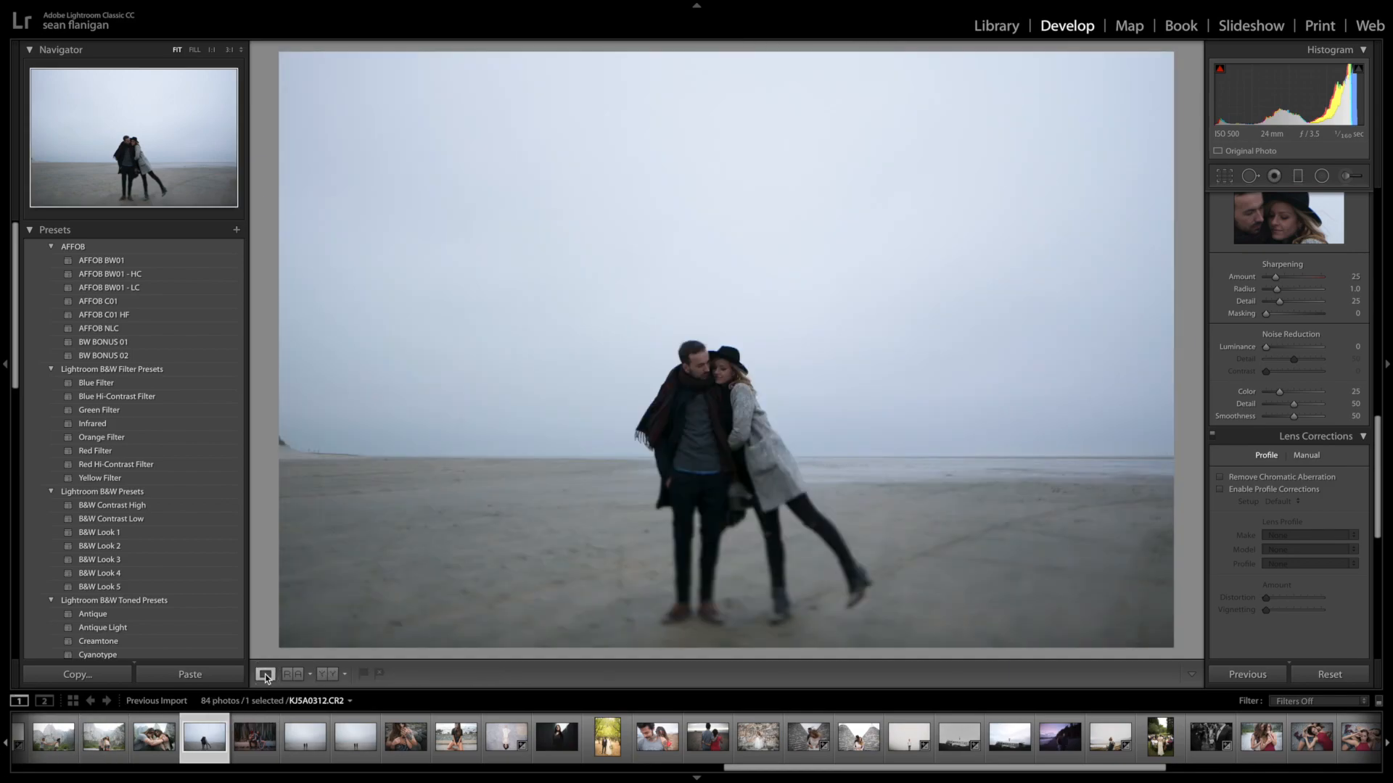
# Warm the beach photo to Temp 7,765 and raise its Exposure to +0.85.
pyautogui.scroll(10, 1292, 276)
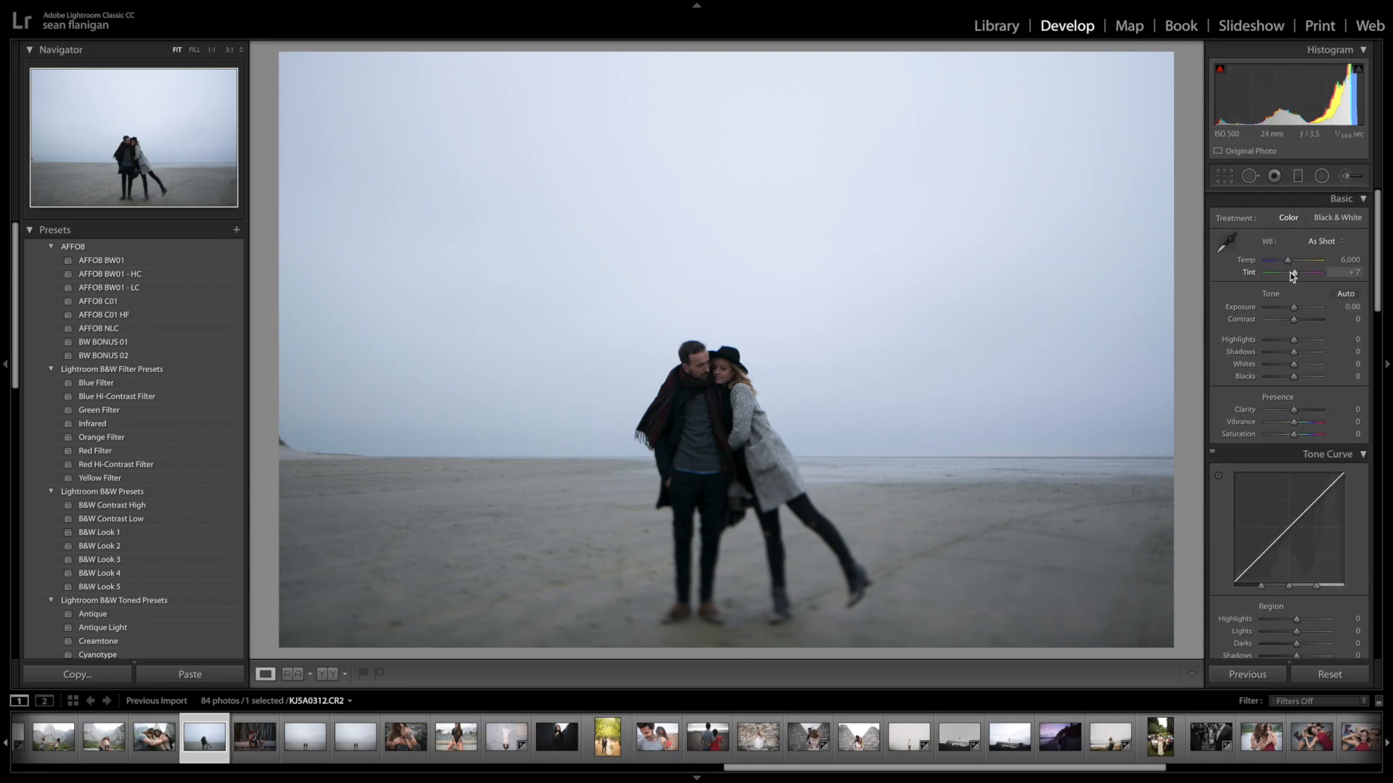
pyautogui.click(1289, 260)
pyautogui.moveTo(1290, 260); pyautogui.dragTo(1298, 260)
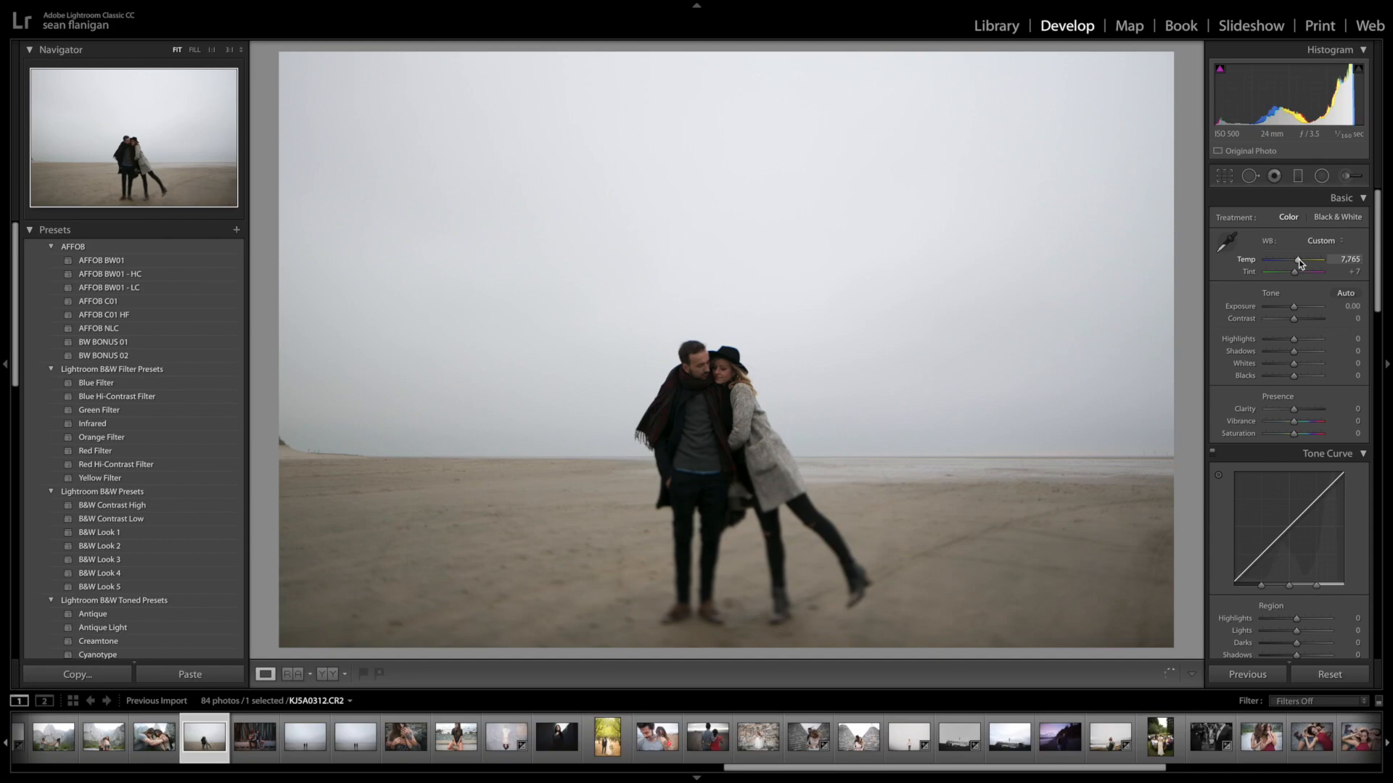
pyautogui.moveTo(1294, 306); pyautogui.dragTo(1299, 307)
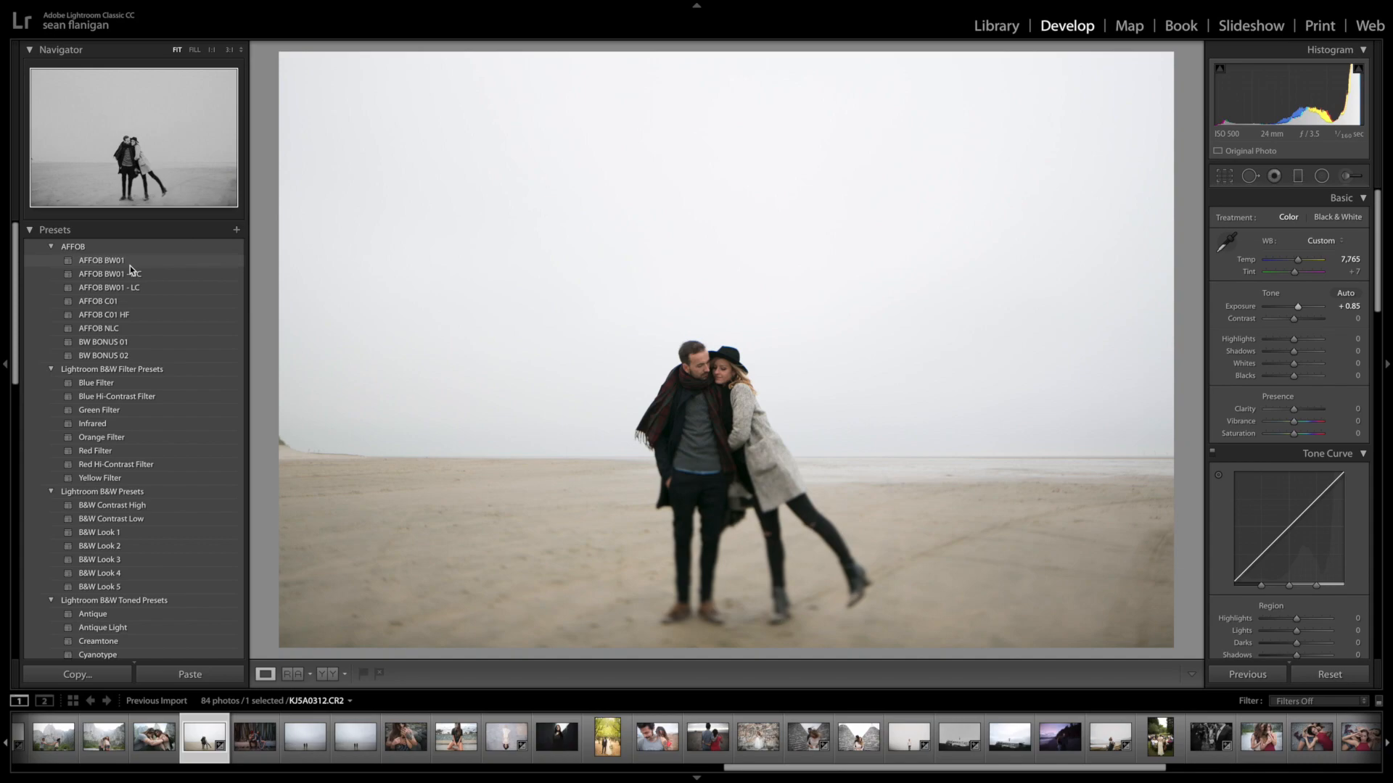
# Try the AFFOB C01 and AFFOB NLC presets on the beach photo, and apply AFFOB C01 HF.
pyautogui.click(130, 303)
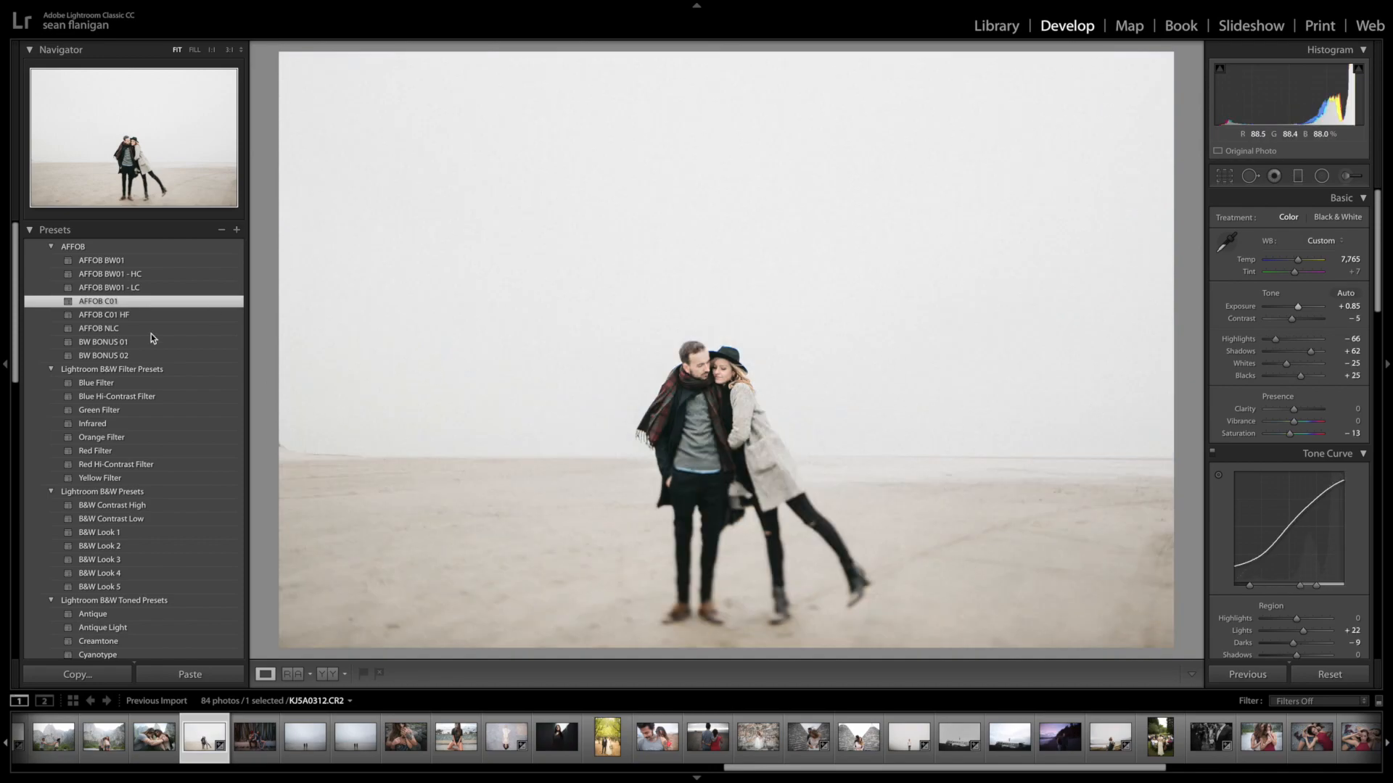
pyautogui.click(109, 328)
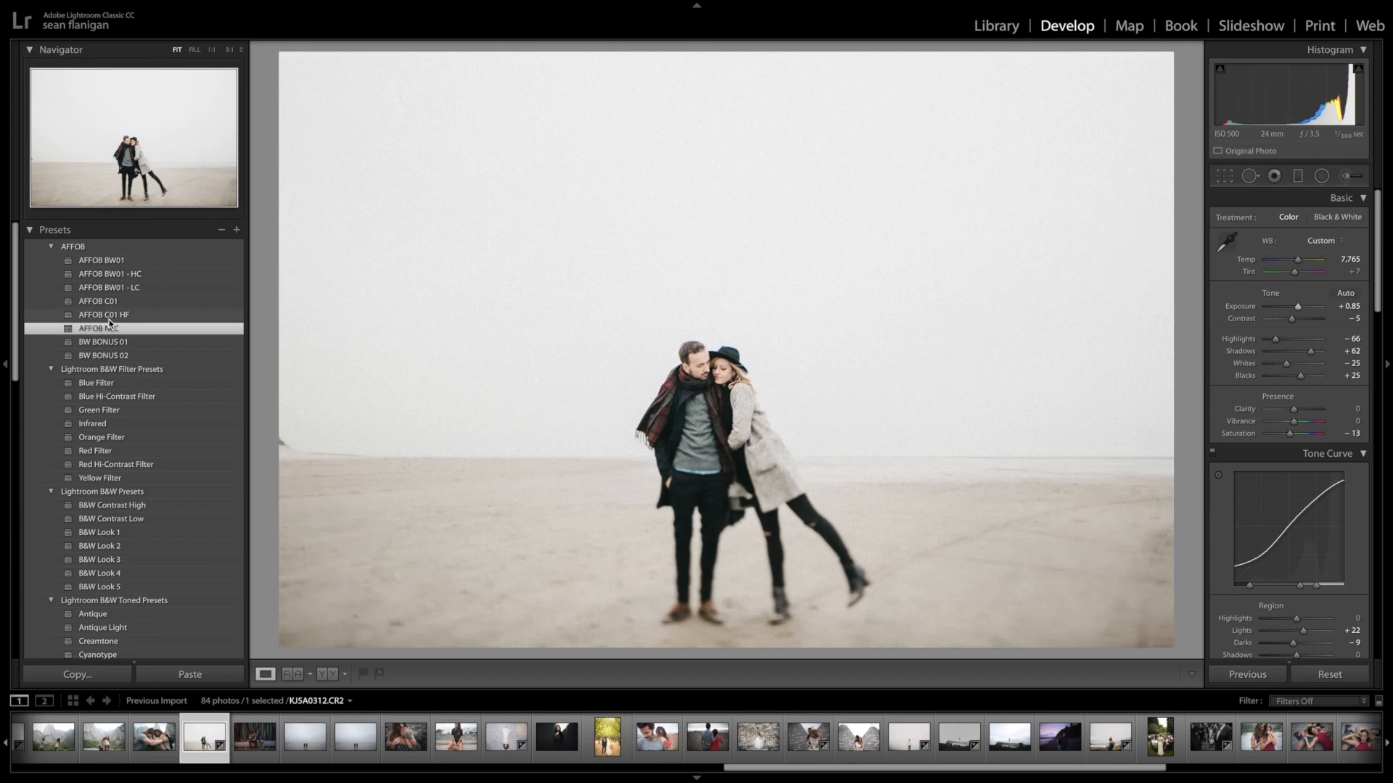
pyautogui.click(109, 319)
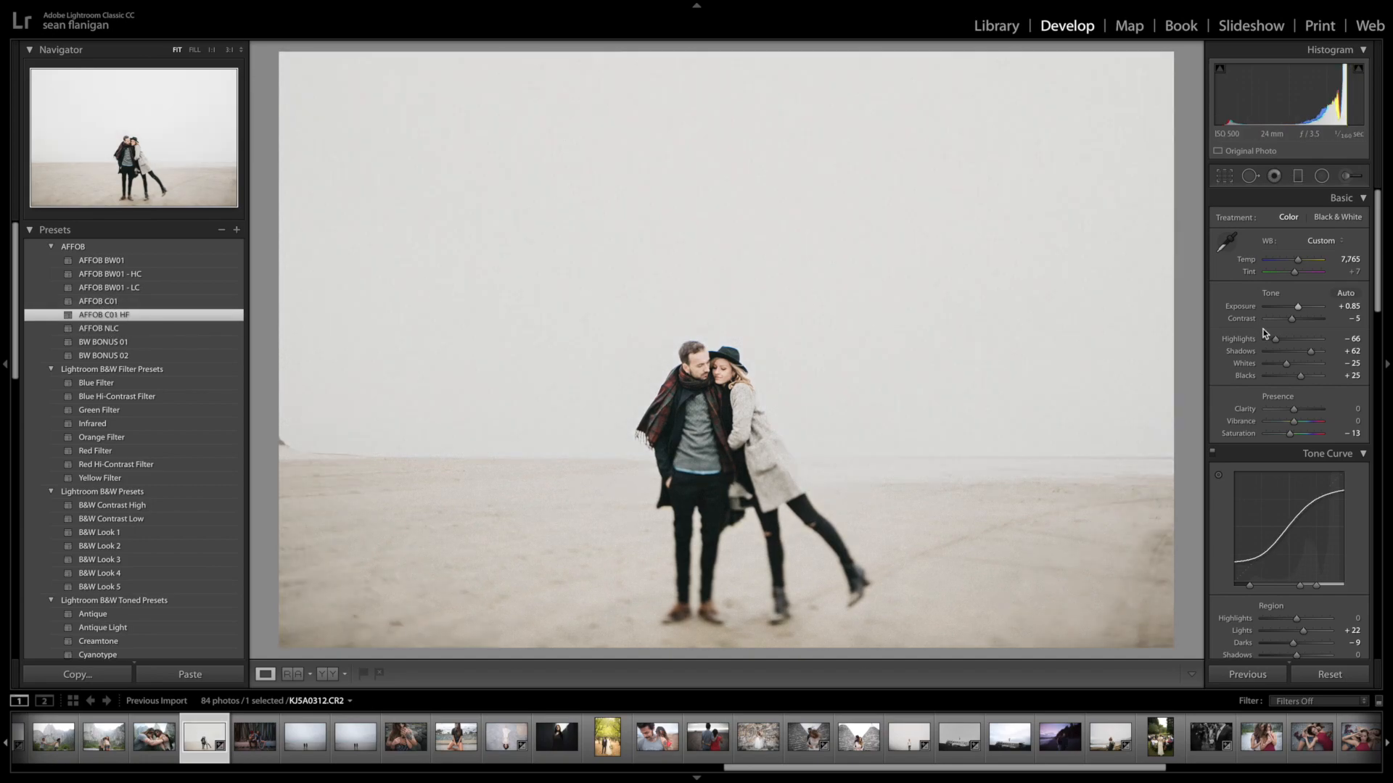
# Set Exposure to +0.45, Contrast to +14 and Shadows to +68, and show the beach photo's before and after side by side.
pyautogui.moveTo(1298, 307); pyautogui.dragTo(1312, 352)
pyautogui.click(335, 675)
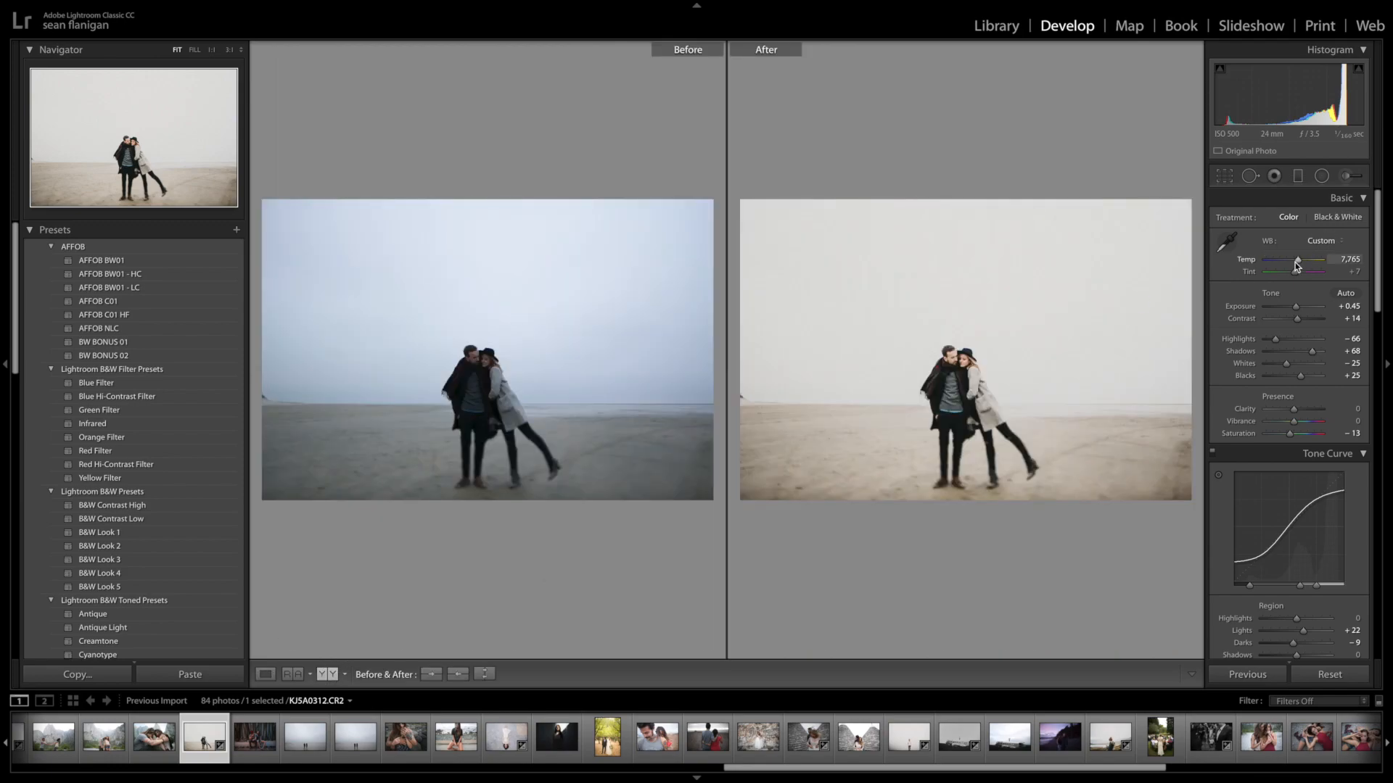
# Cool the beach photo to Temp 6,558 and try AFFOB BW01 with Highlights −100, Shadows +72, Whites −100 and Blacks −33.
pyautogui.moveTo(1298, 264); pyautogui.dragTo(1291, 264)
pyautogui.click(115, 264)
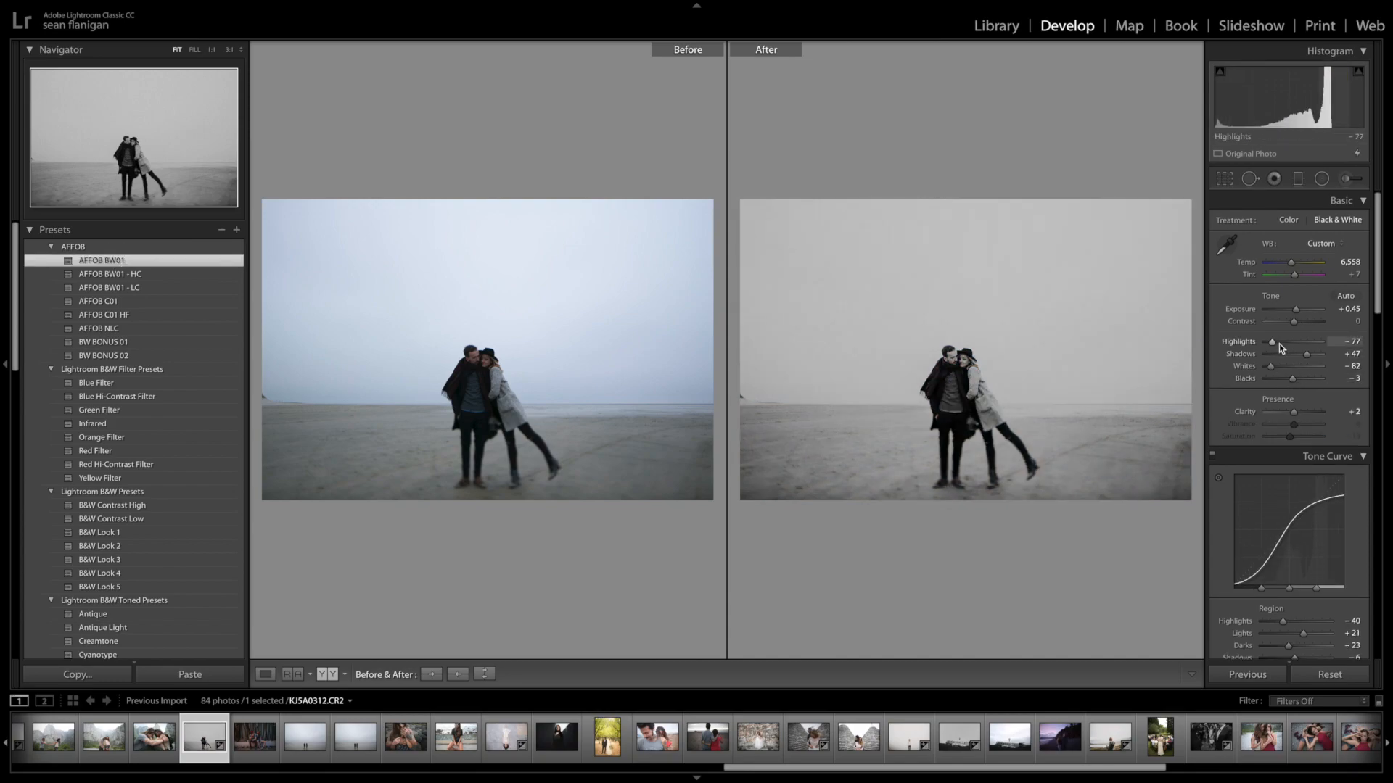
pyautogui.click(965, 394)
pyautogui.moveTo(981, 394); pyautogui.dragTo(939, 325)
pyautogui.moveTo(1311, 355); pyautogui.dragTo(1271, 377)
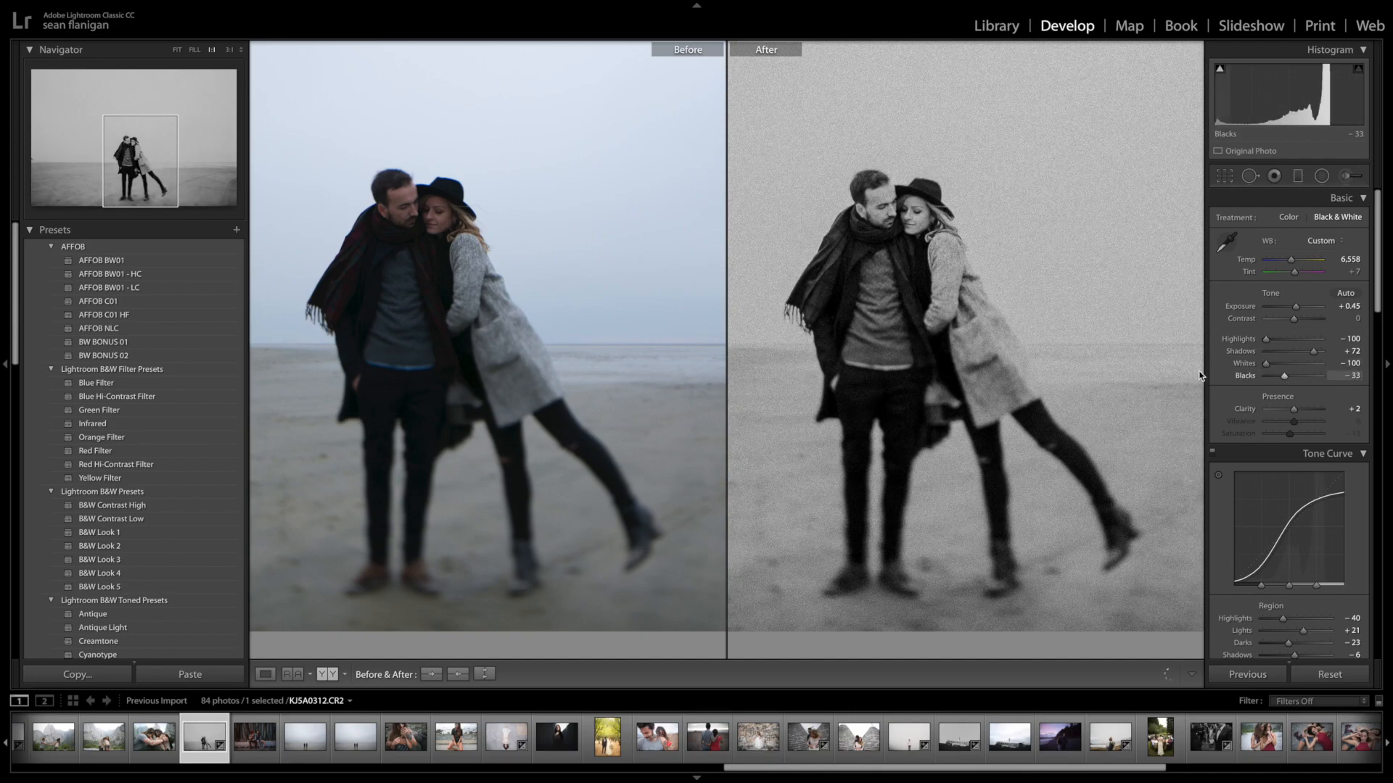
pyautogui.click(1032, 372)
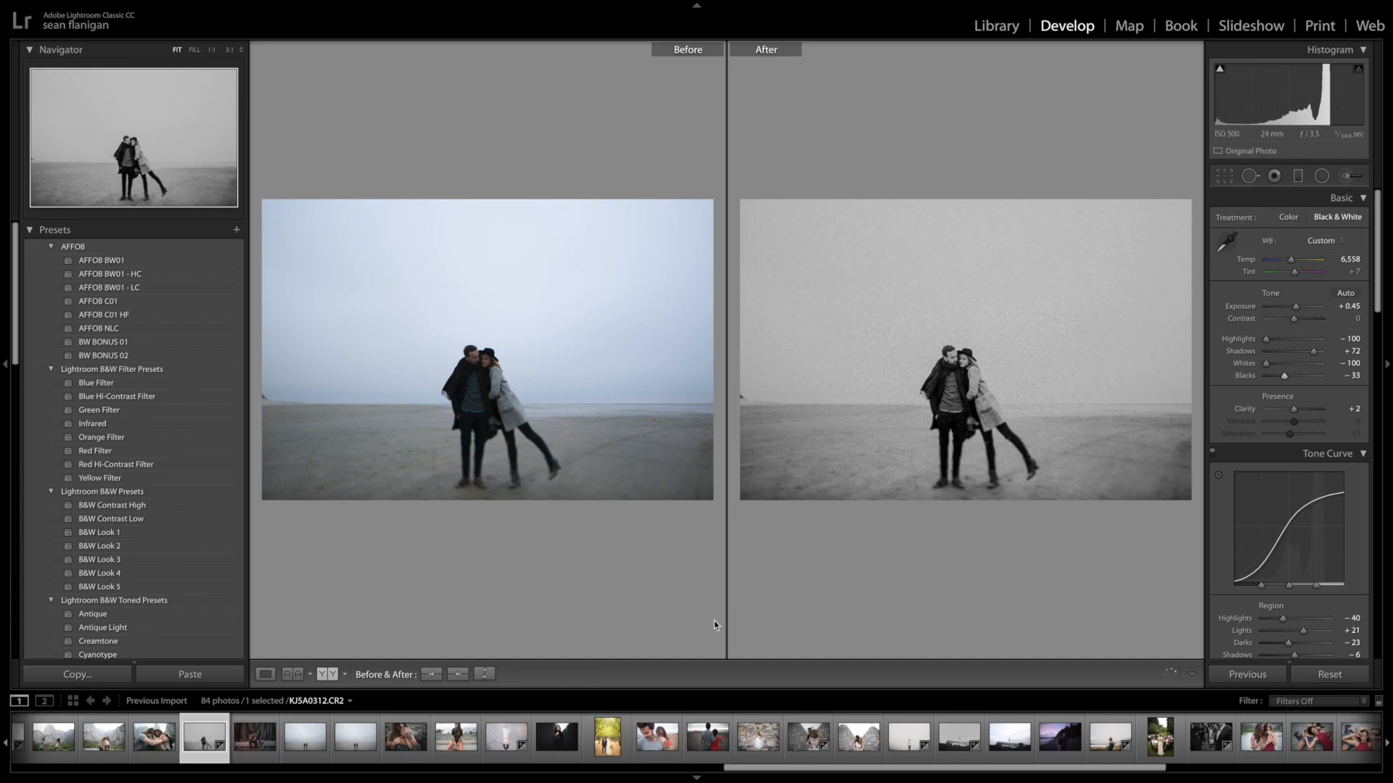
# Try AFFOB BW01 - HC with Shadows at +66 on the beach photo, followed by AFFOB BW01 - LC.
pyautogui.click(145, 281)
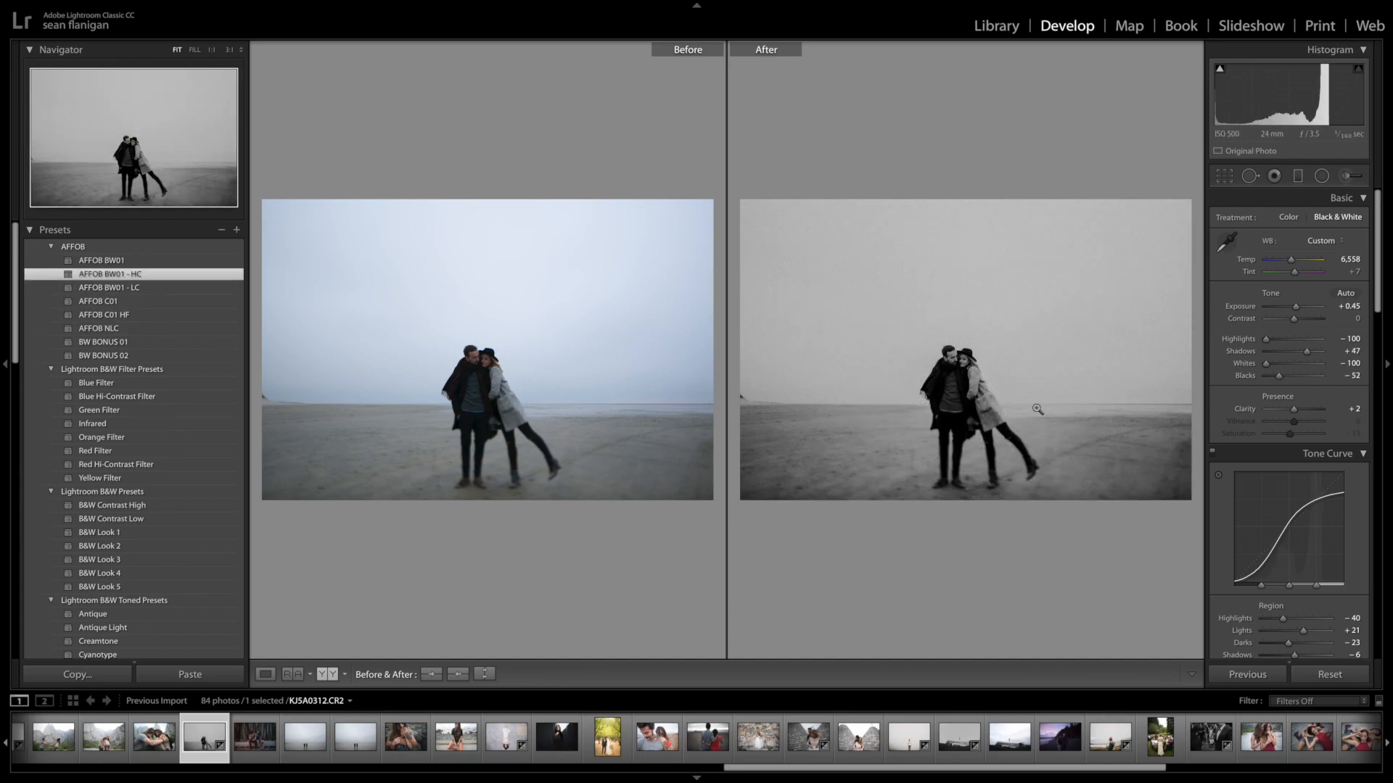
pyautogui.moveTo(1306, 352); pyautogui.dragTo(1313, 356)
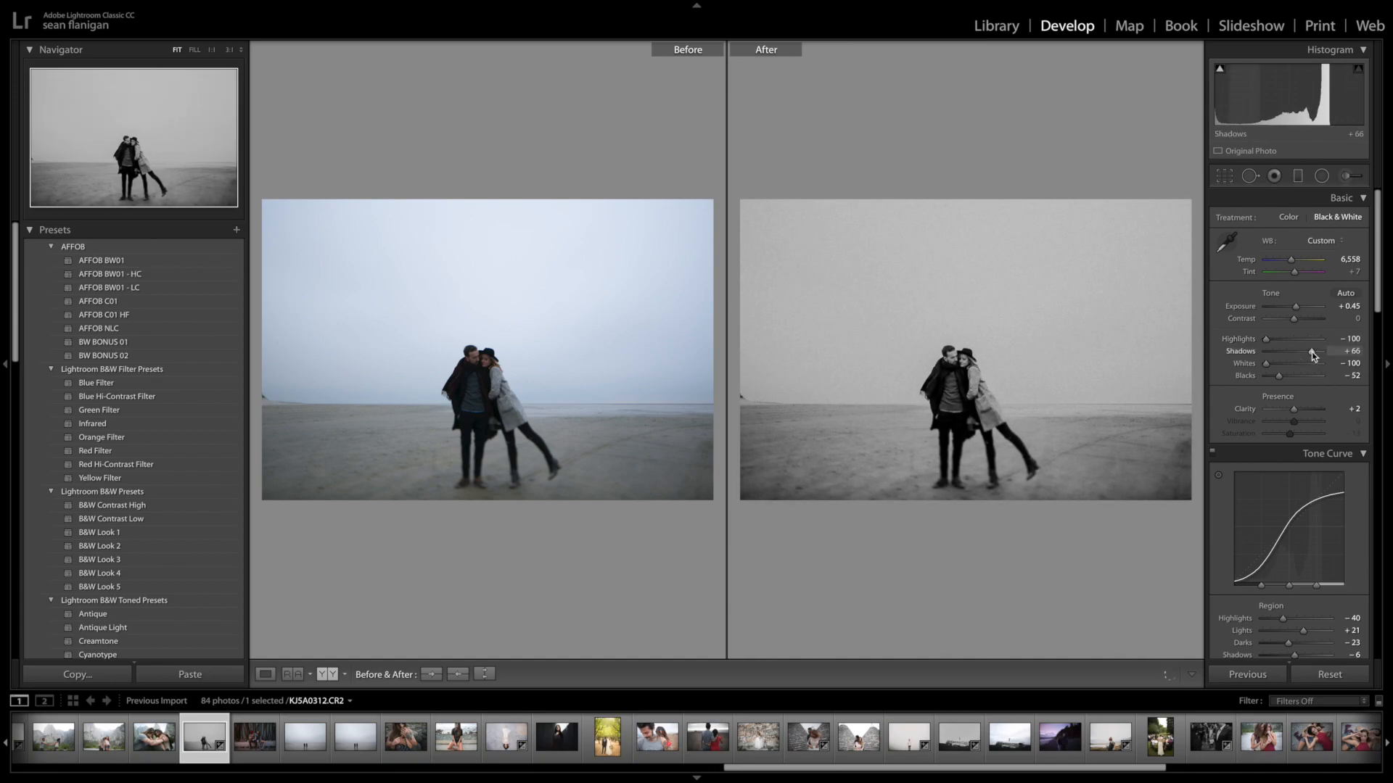
pyautogui.click(143, 291)
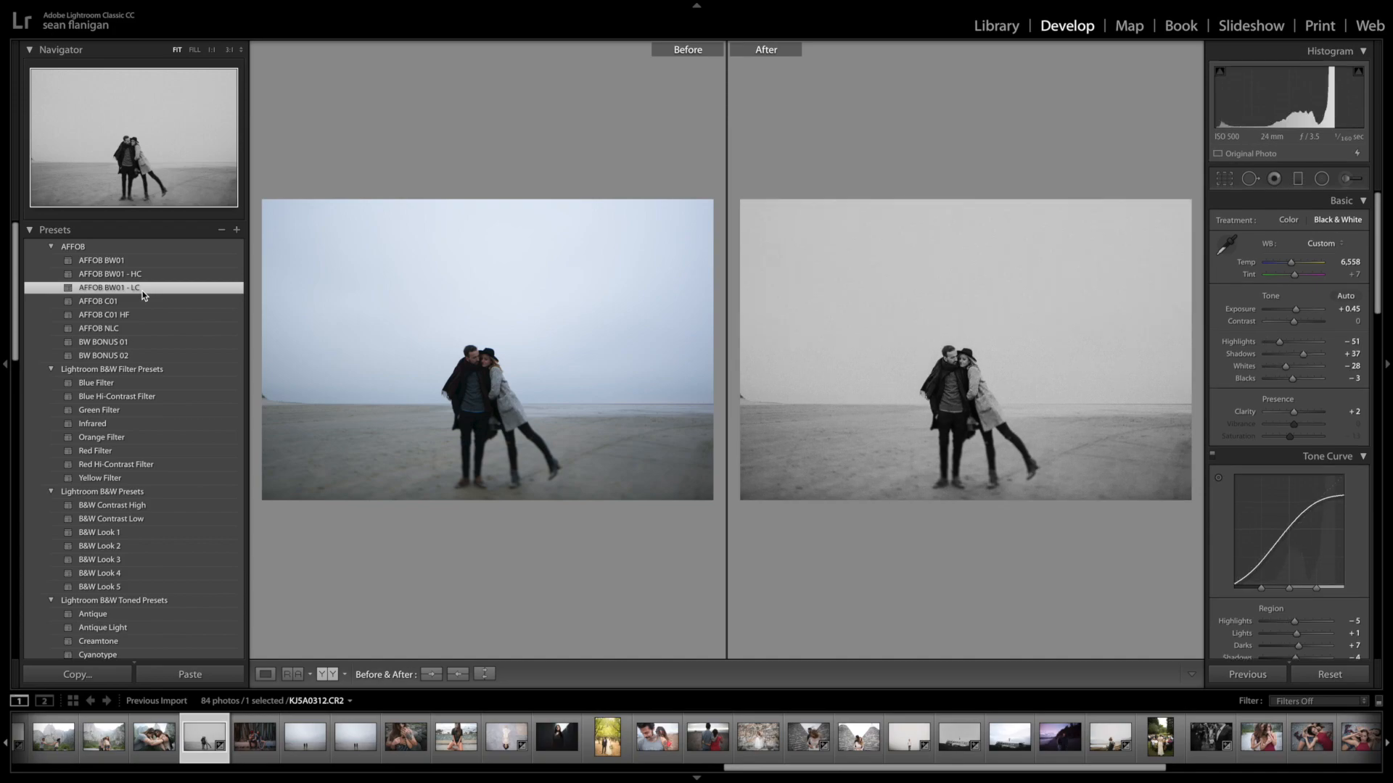
# Try BW BONUS 01 with Shadows at +50 on the beach photo, and apply BW BONUS 02.
pyautogui.click(136, 345)
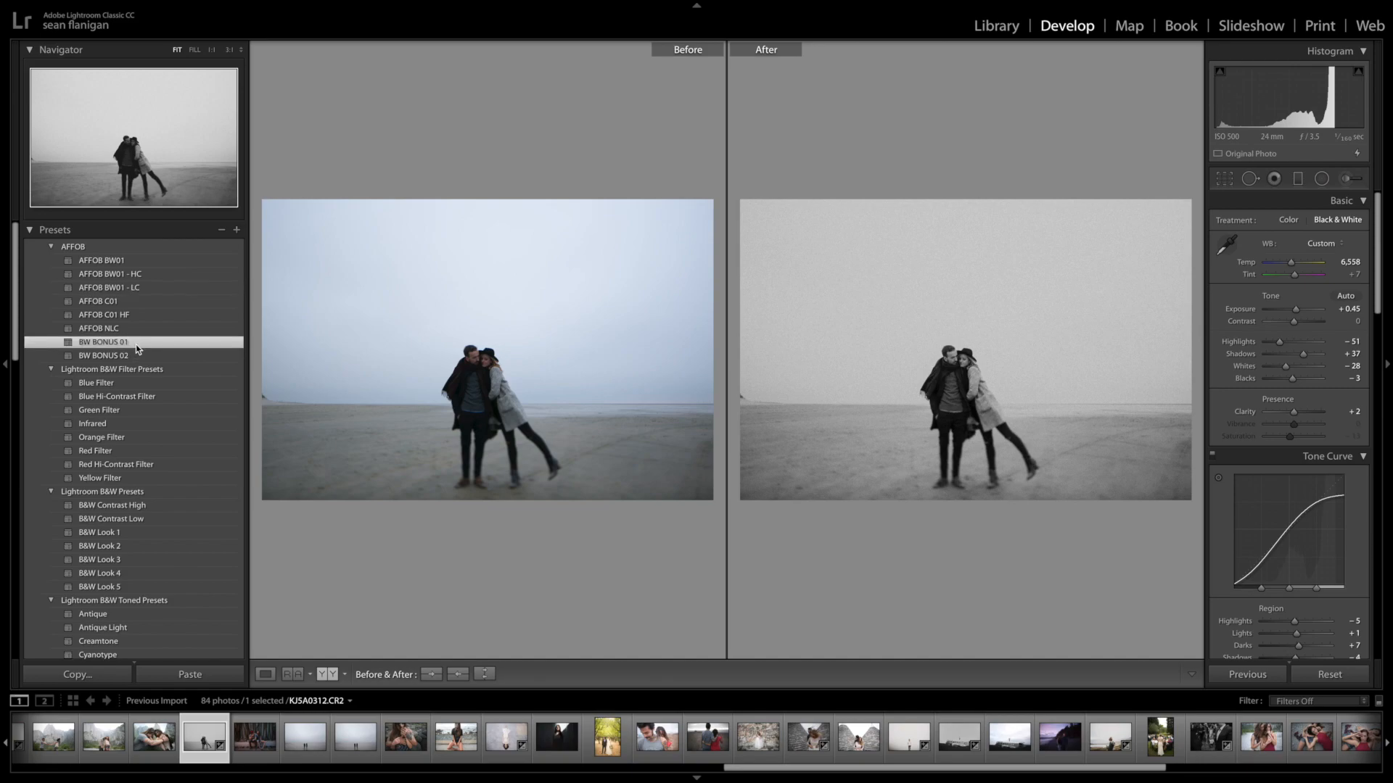
pyautogui.moveTo(1325, 355); pyautogui.dragTo(1307, 357)
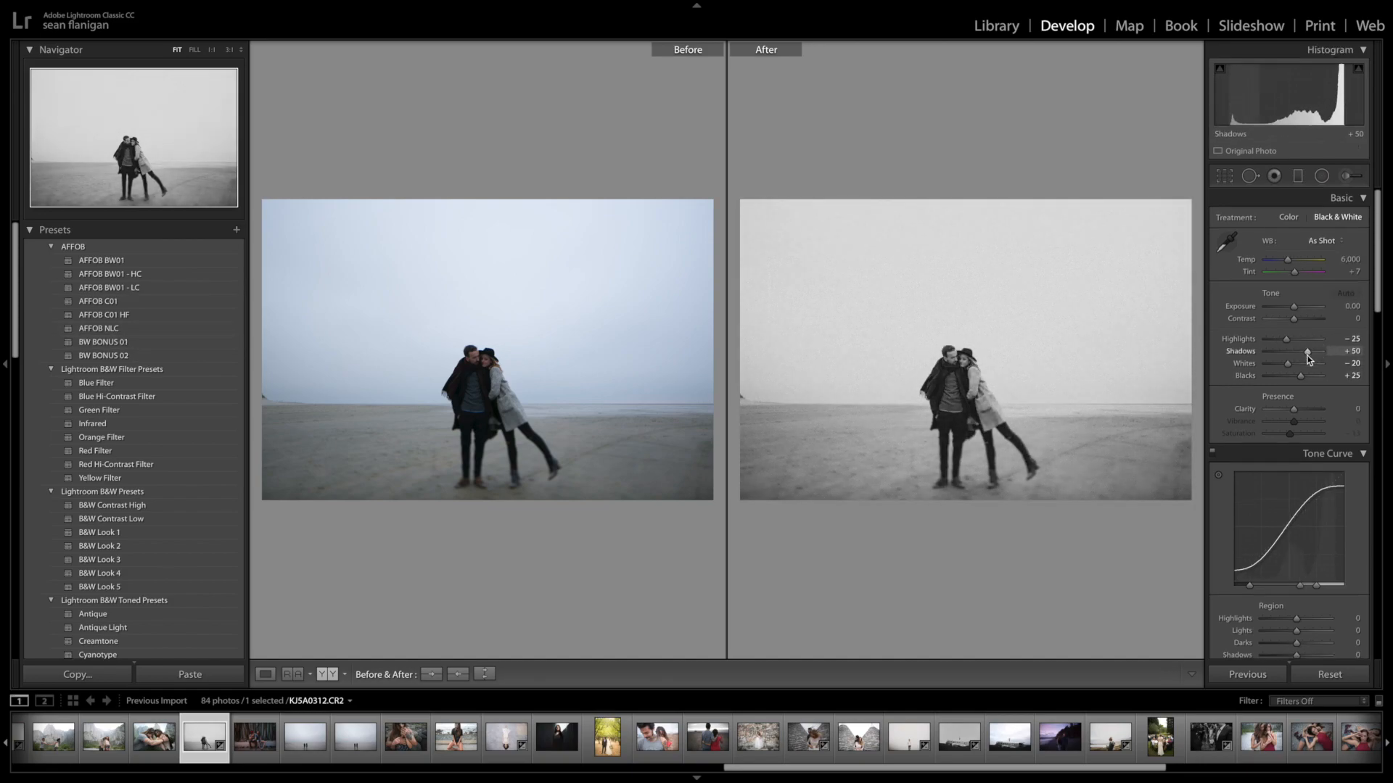
pyautogui.click(187, 355)
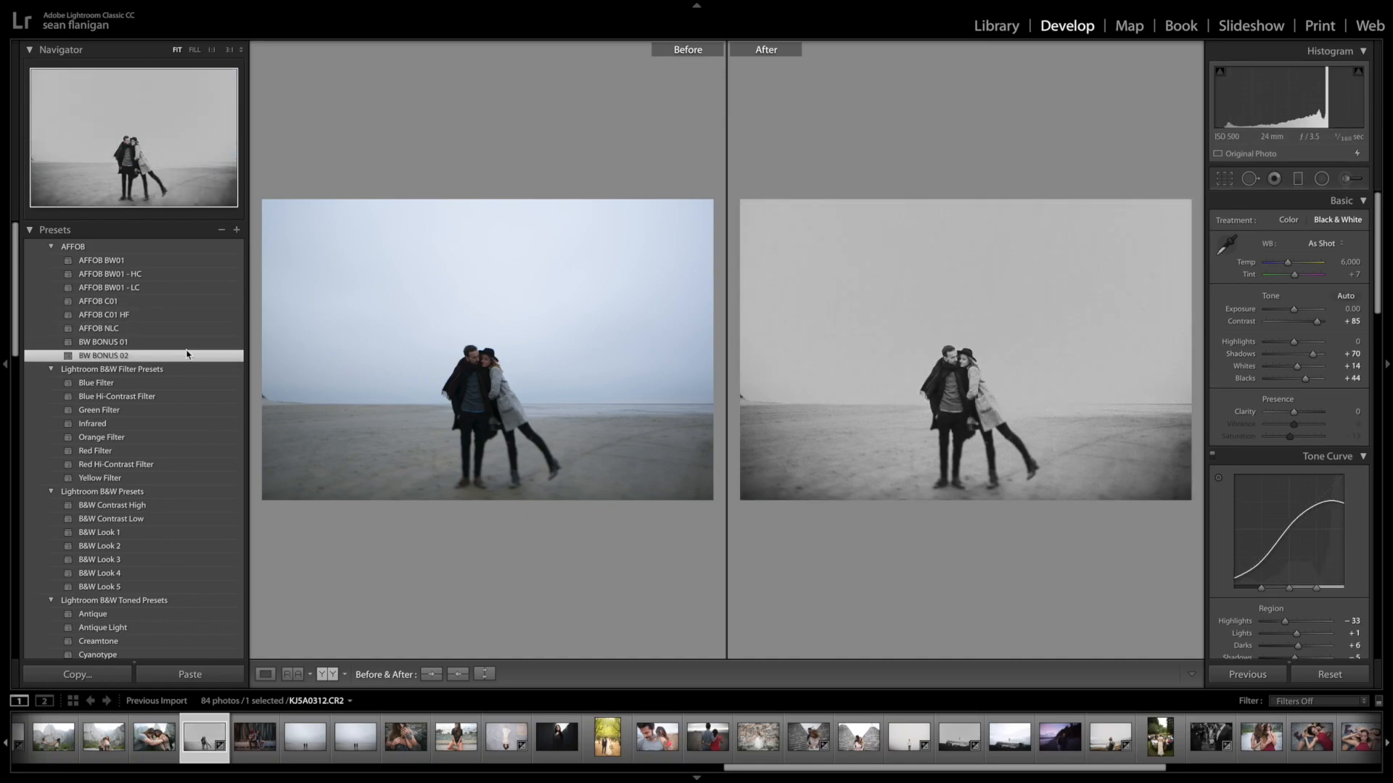
pyautogui.press('f')
# Open KJ5A0097.CR2, the couple in front of the cliffs, and compare the AFFOB BW01 and AFFOB BW01 - HC presets.
pyautogui.scroll(5, 319, 739)
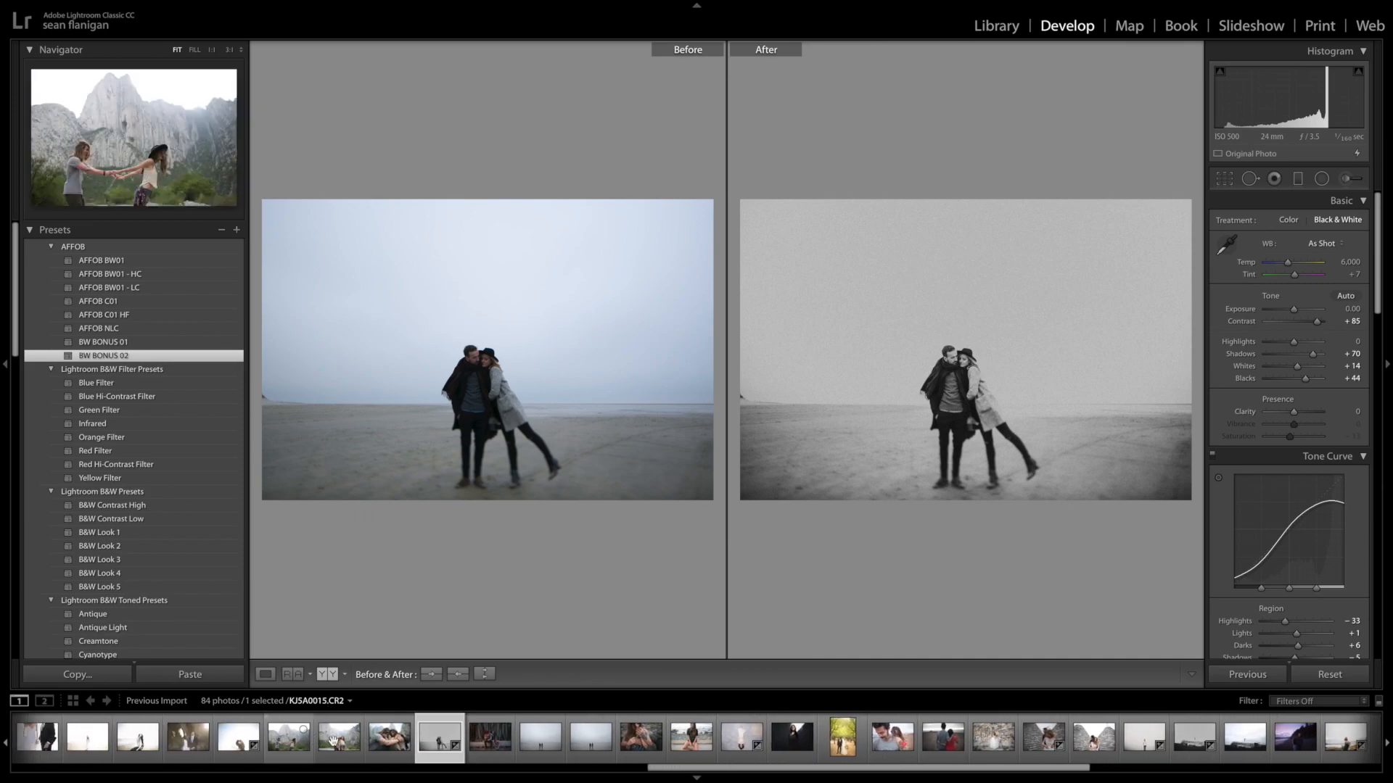
pyautogui.click(330, 742)
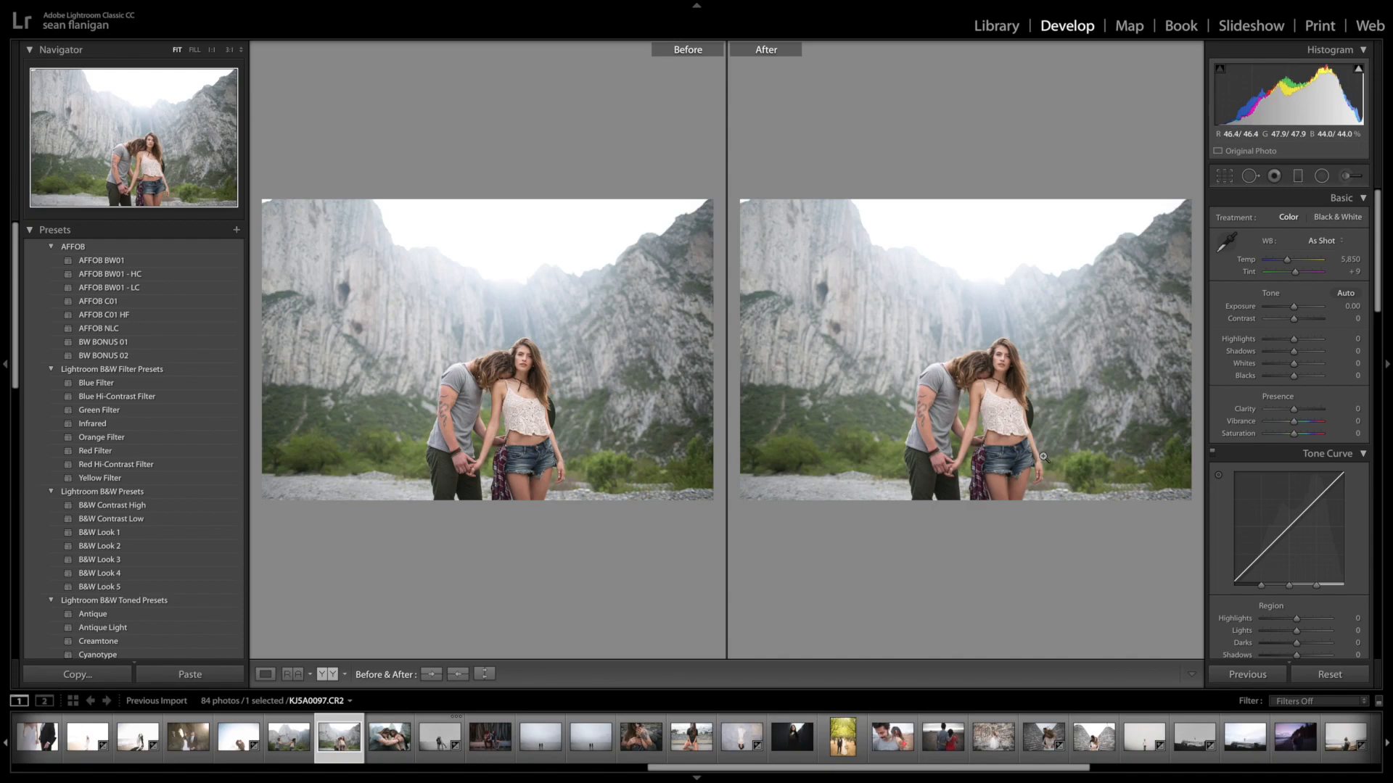
pyautogui.click(149, 260)
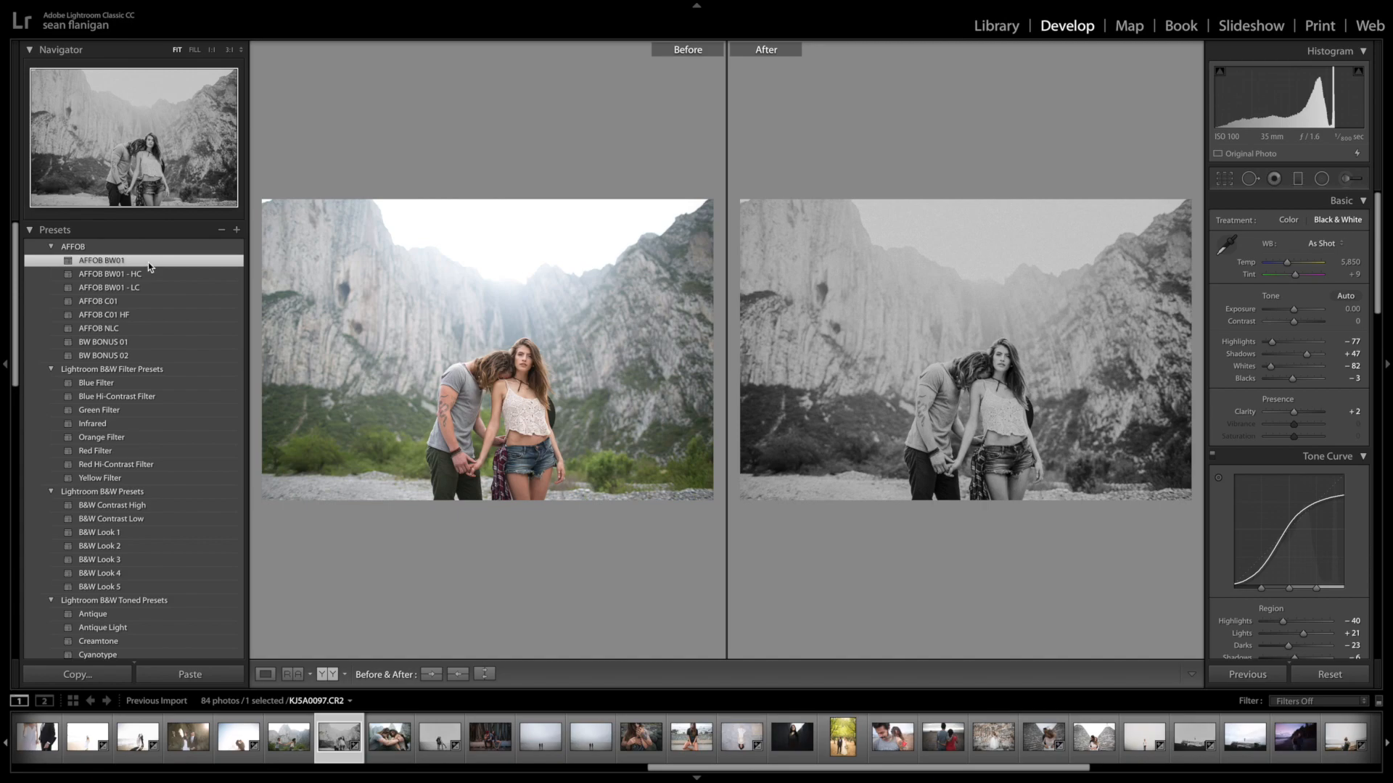
pyautogui.click(148, 275)
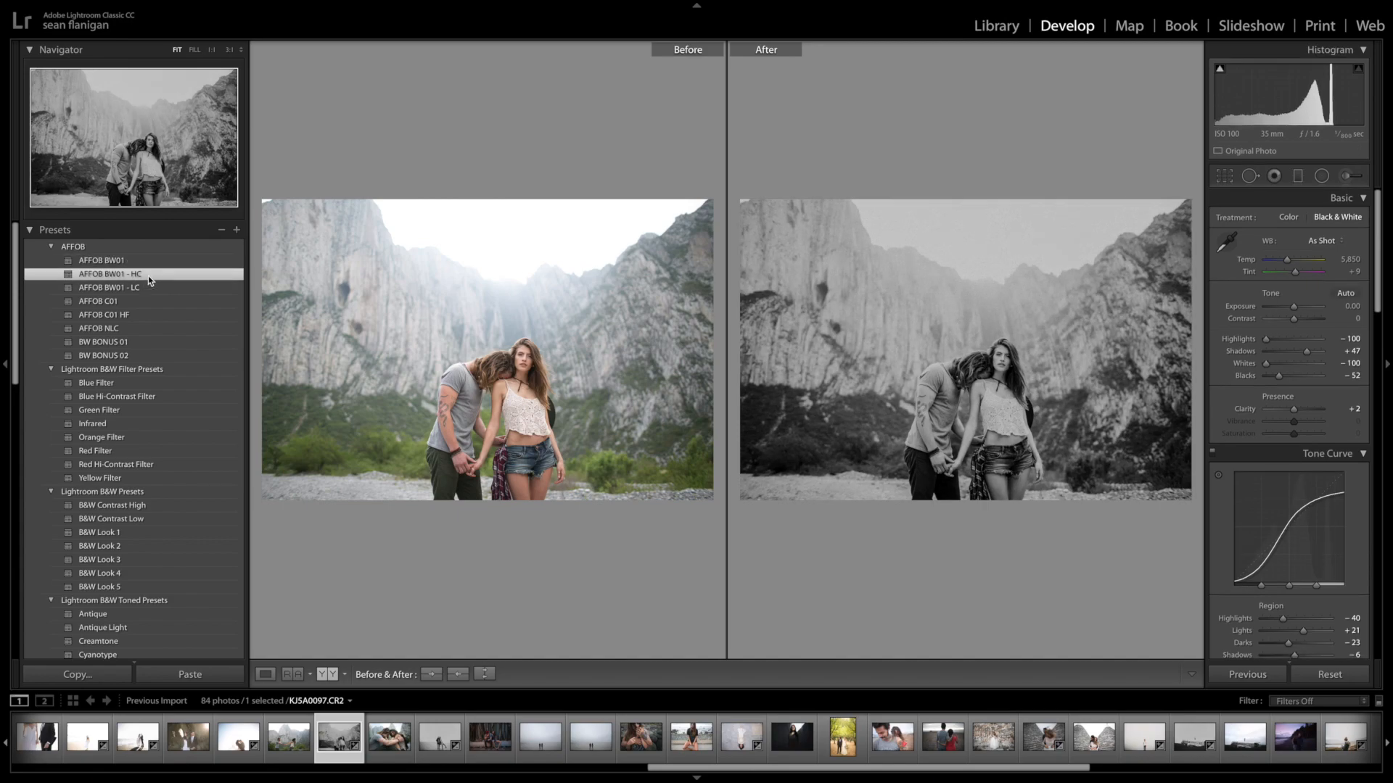
pyautogui.click(148, 263)
# Try AFFOB BW01 - LC with Highlights −100, Whites −100 and Blacks −63 on the cliff photo, and reset all its edits.
pyautogui.click(148, 288)
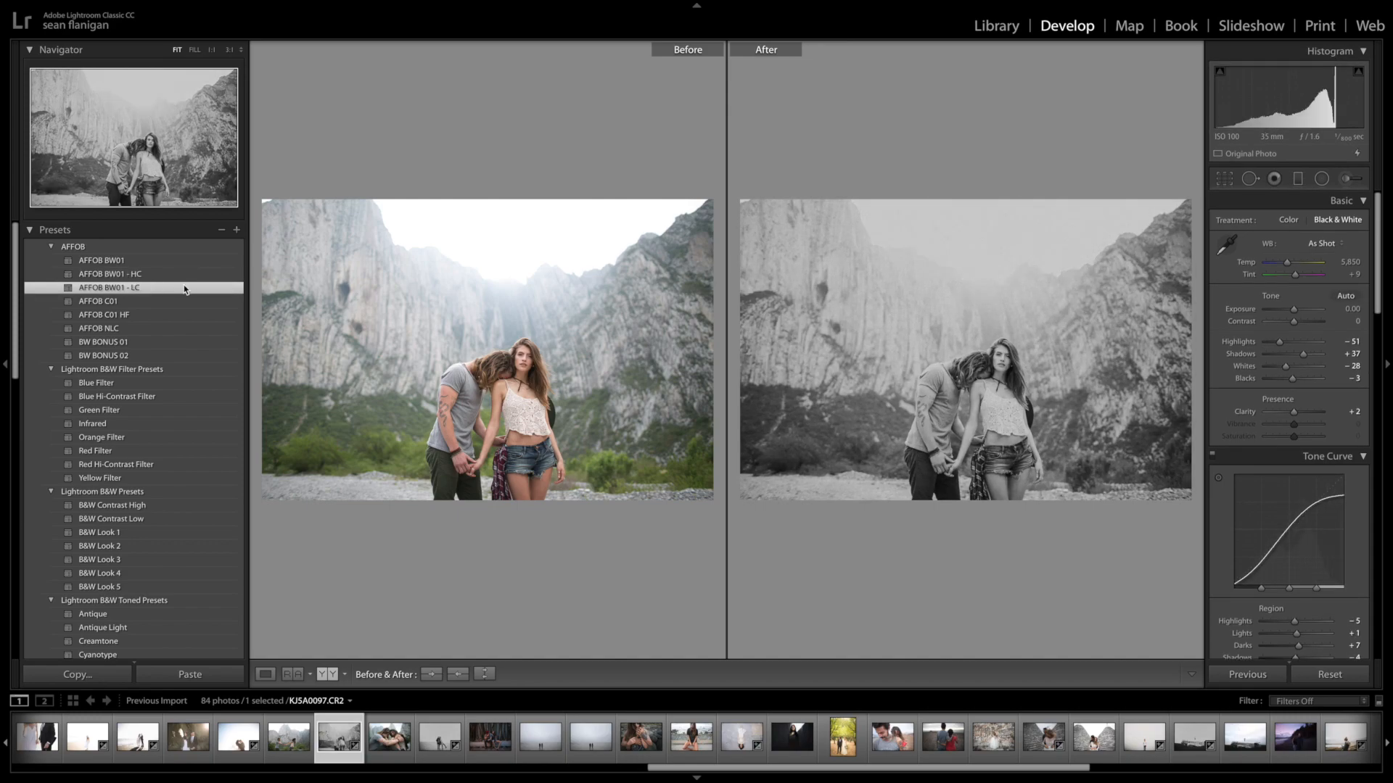
pyautogui.moveTo(1286, 383); pyautogui.dragTo(1258, 346)
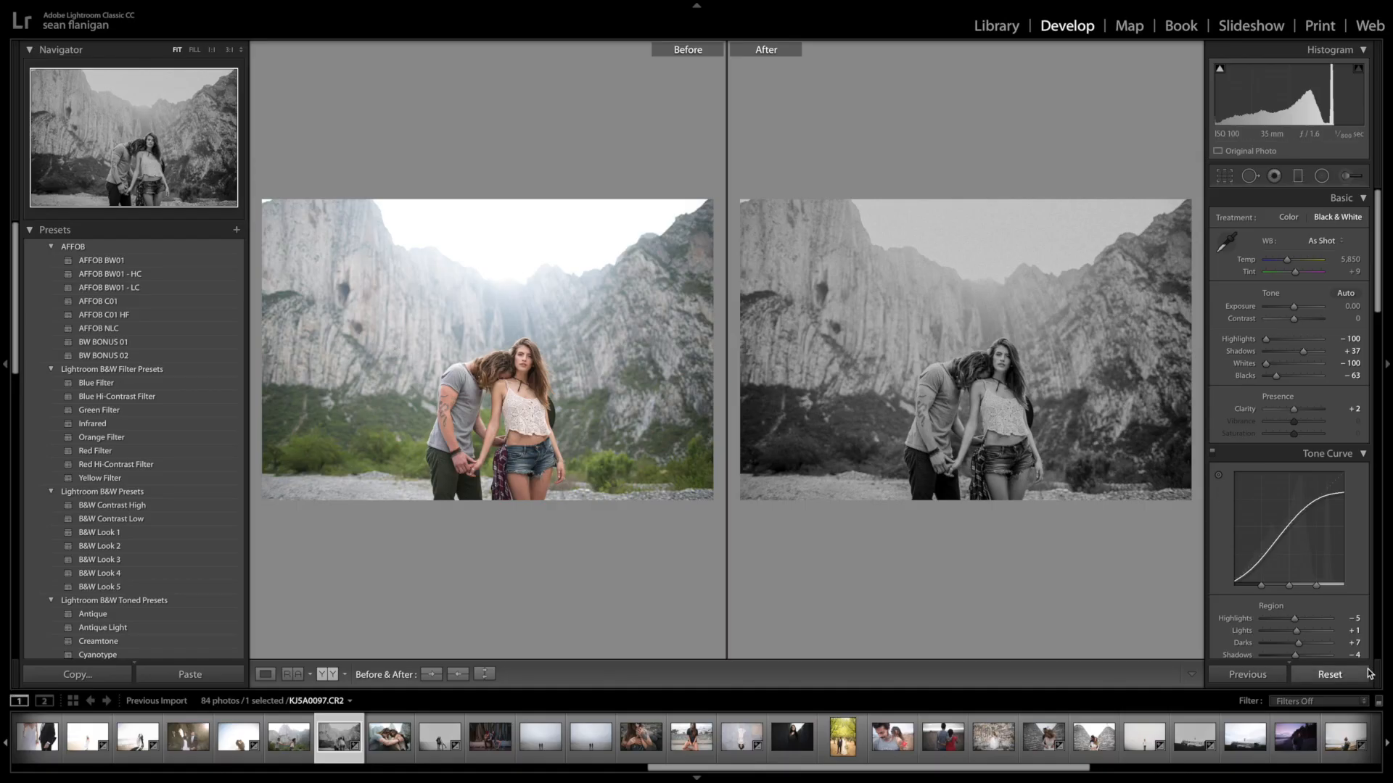
pyautogui.click(1354, 675)
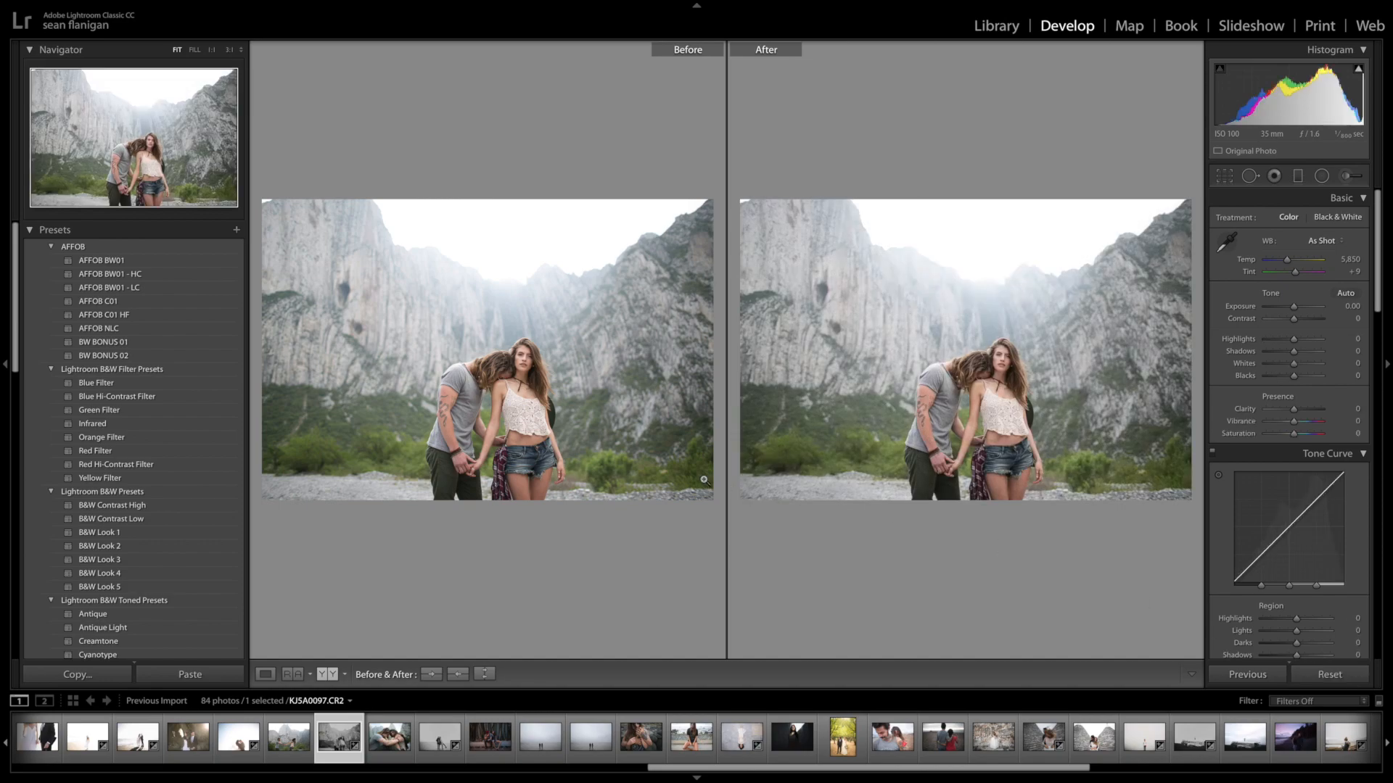
# Try AFFOB C01 and AFFOB NLC on the cliff photo, and apply AFFOB C01 HF with Highlights −87 and Whites −99.
pyautogui.click(113, 304)
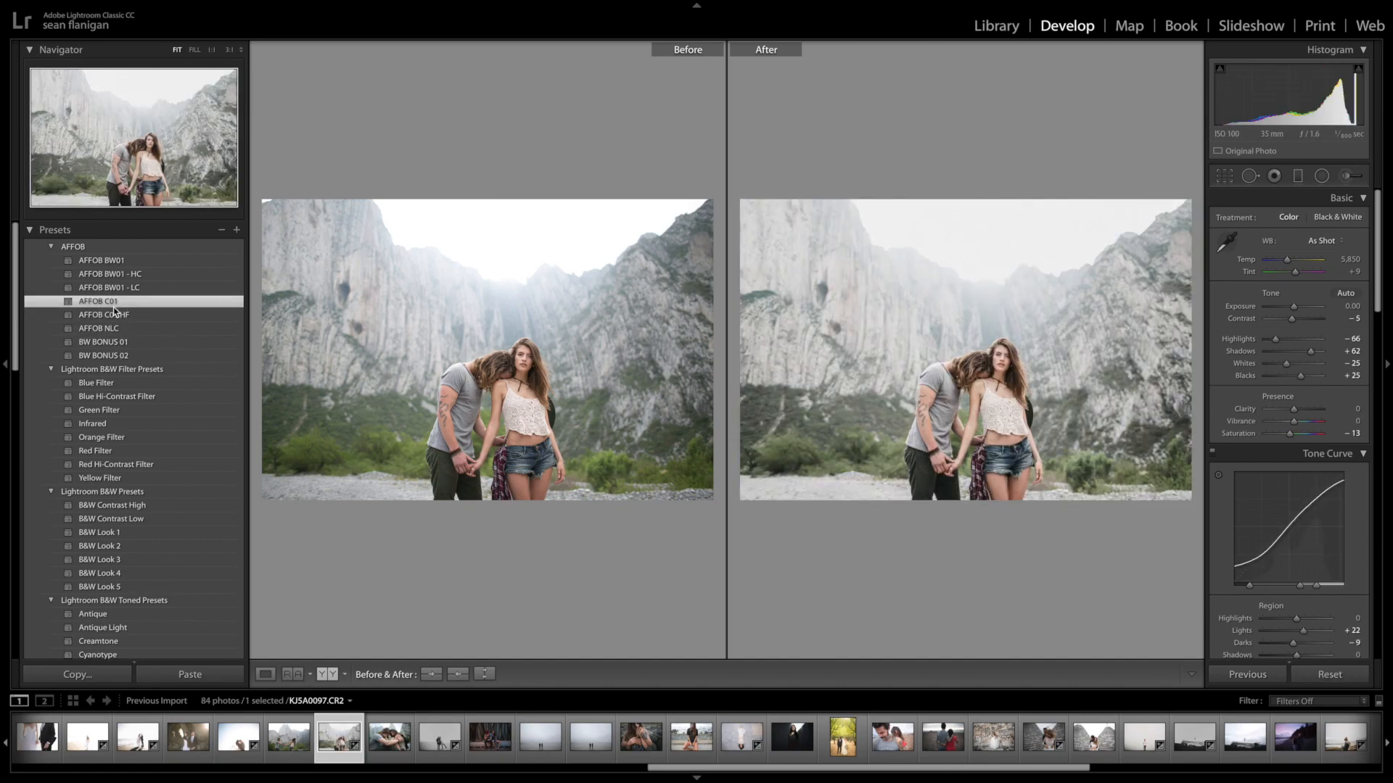
pyautogui.click(116, 327)
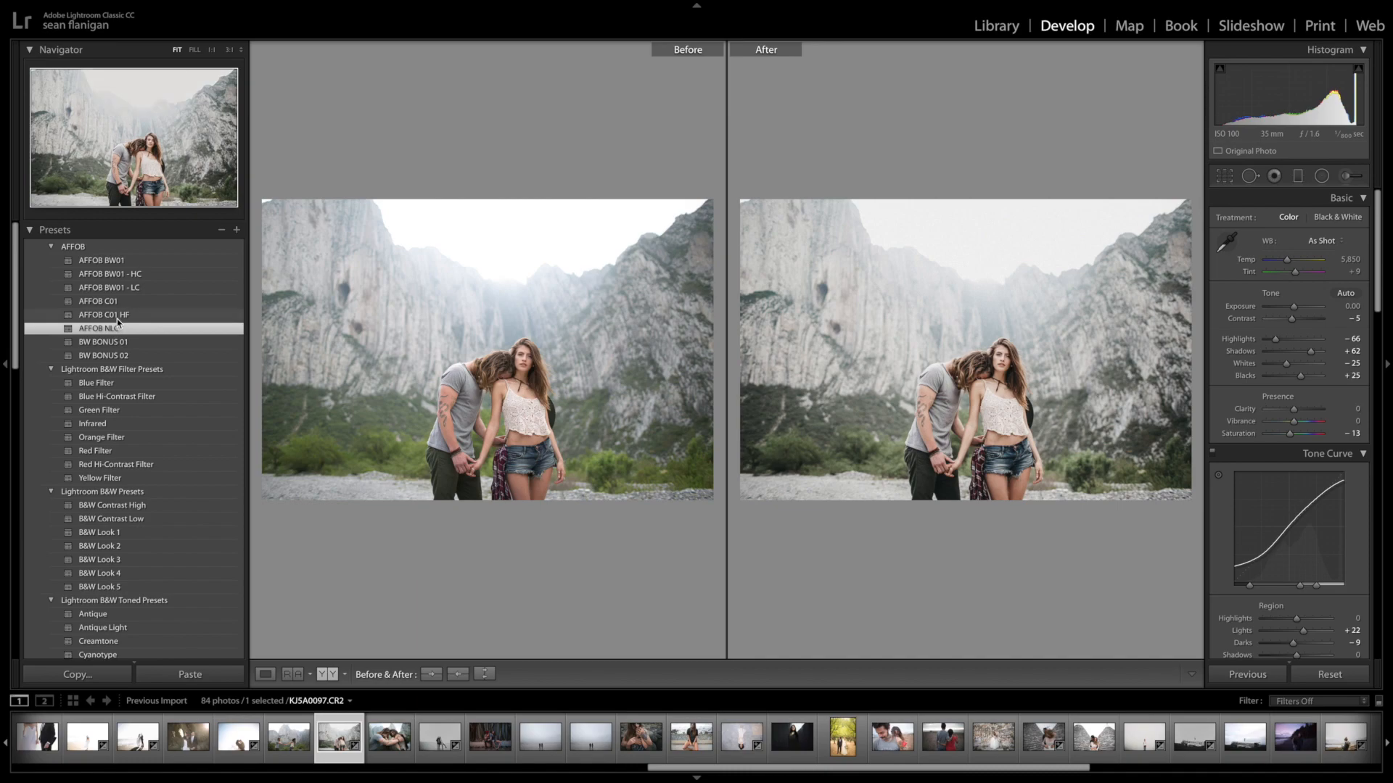
pyautogui.click(117, 319)
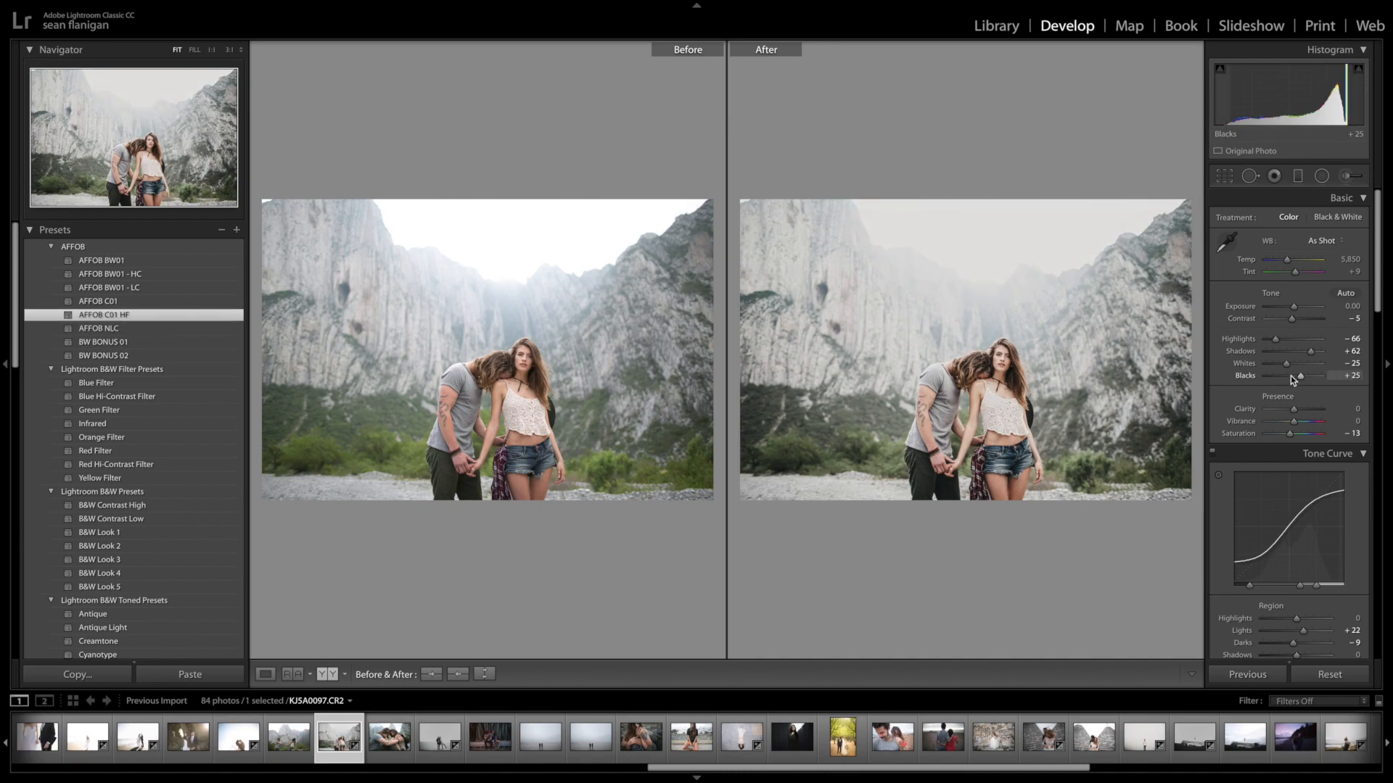
pyautogui.moveTo(1284, 364)
pyautogui.mouseDown()
pyautogui.moveTo(1266, 366)
pyautogui.moveTo(1266, 345)
pyautogui.mouseUp()
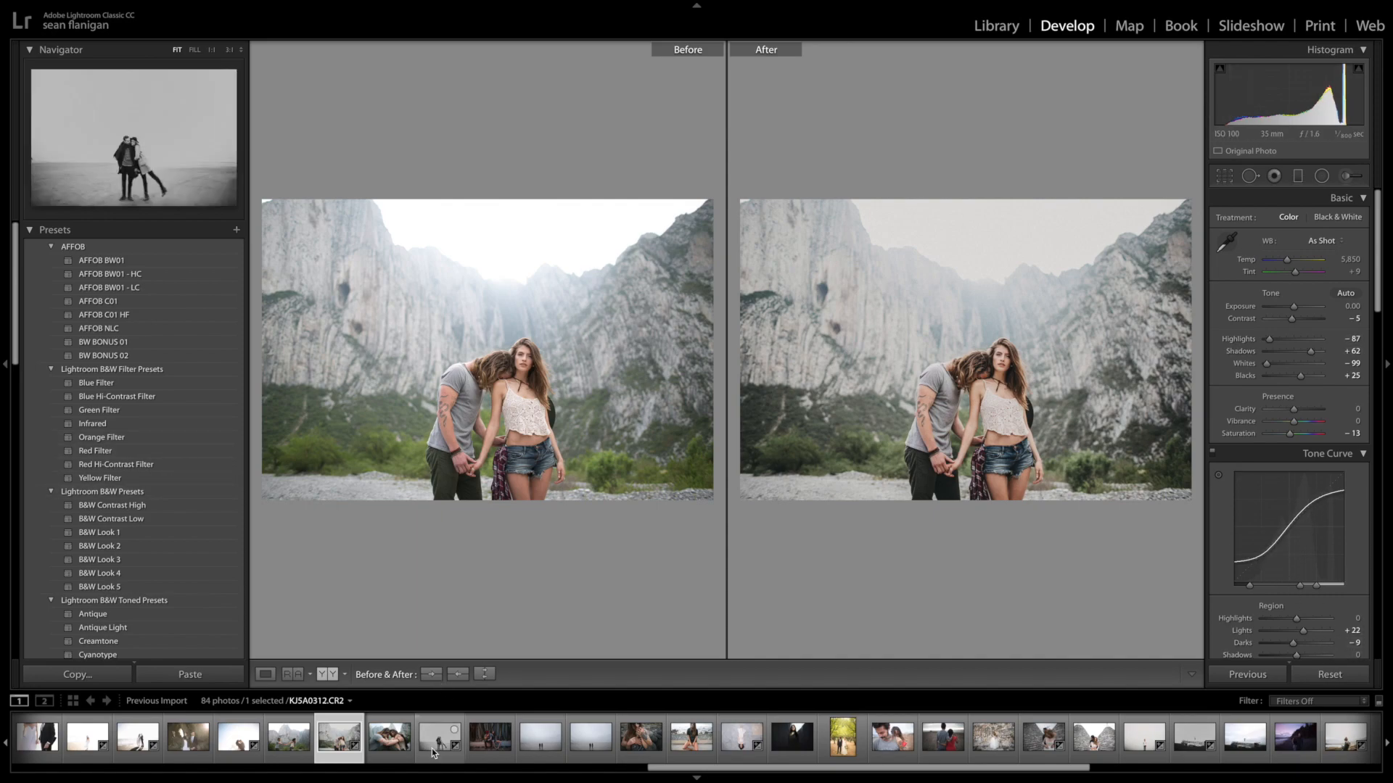
# Open INDIA_2015_6489.CR2, the person in a beanie above the city, and warm it to Temp 5,627.
pyautogui.scroll(3, 232, 736)
pyautogui.scroll(4, 232, 740)
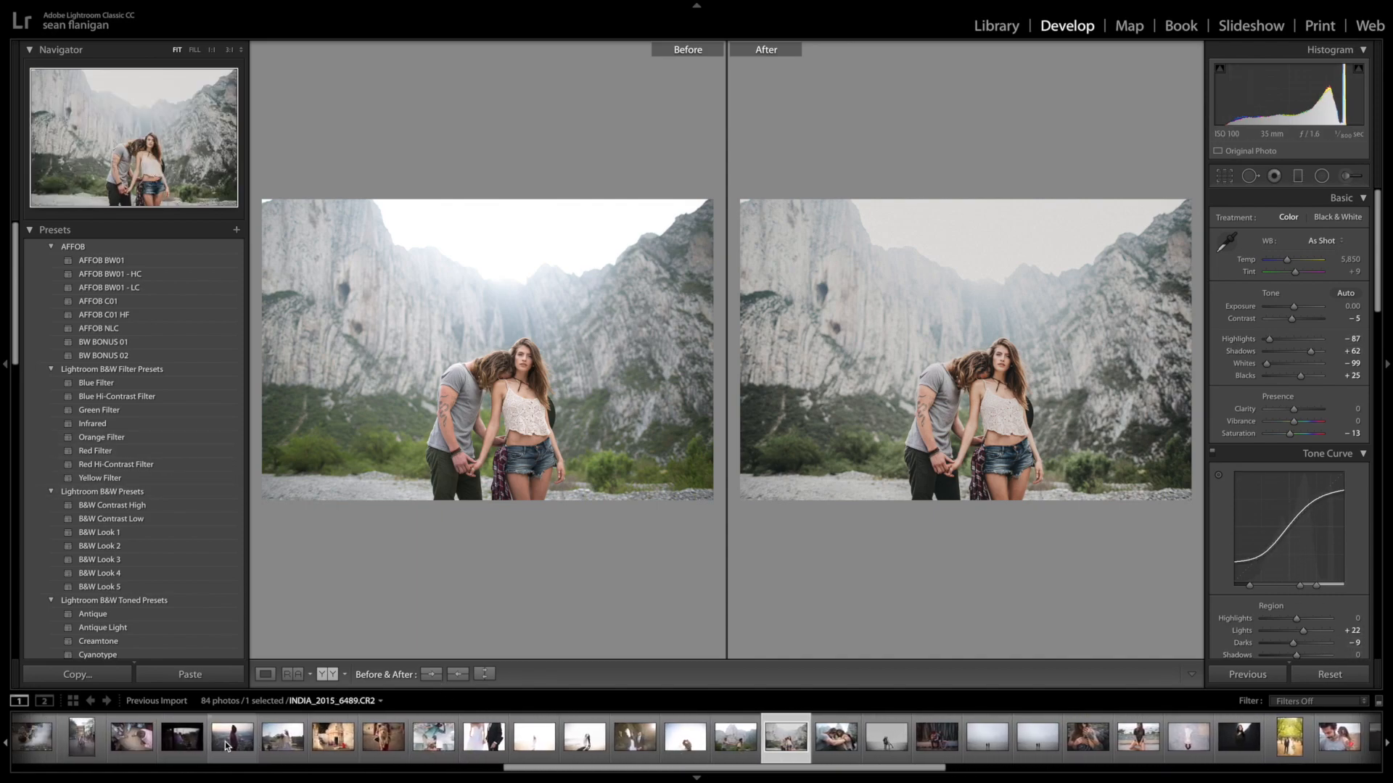
pyautogui.click(245, 735)
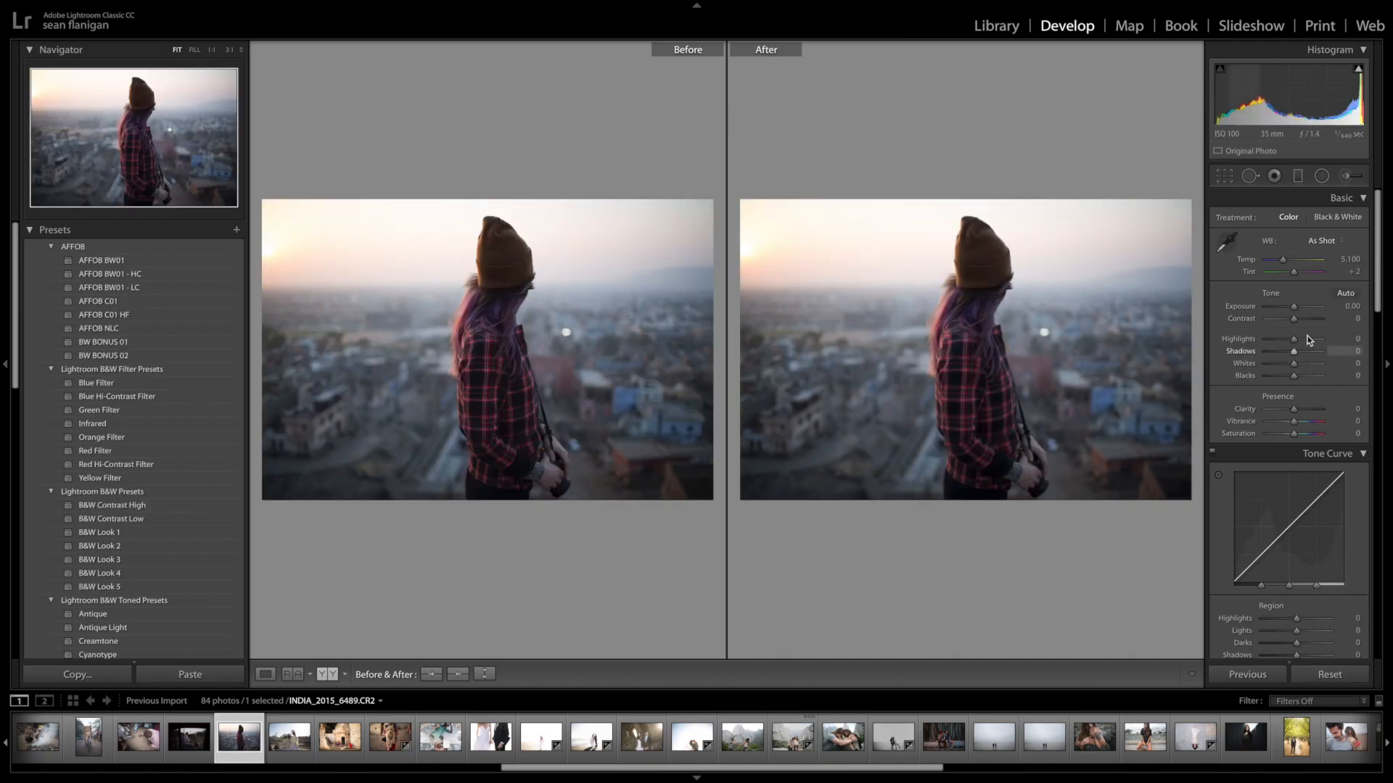
pyautogui.click(1284, 260)
pyautogui.moveTo(1283, 260); pyautogui.dragTo(1286, 261)
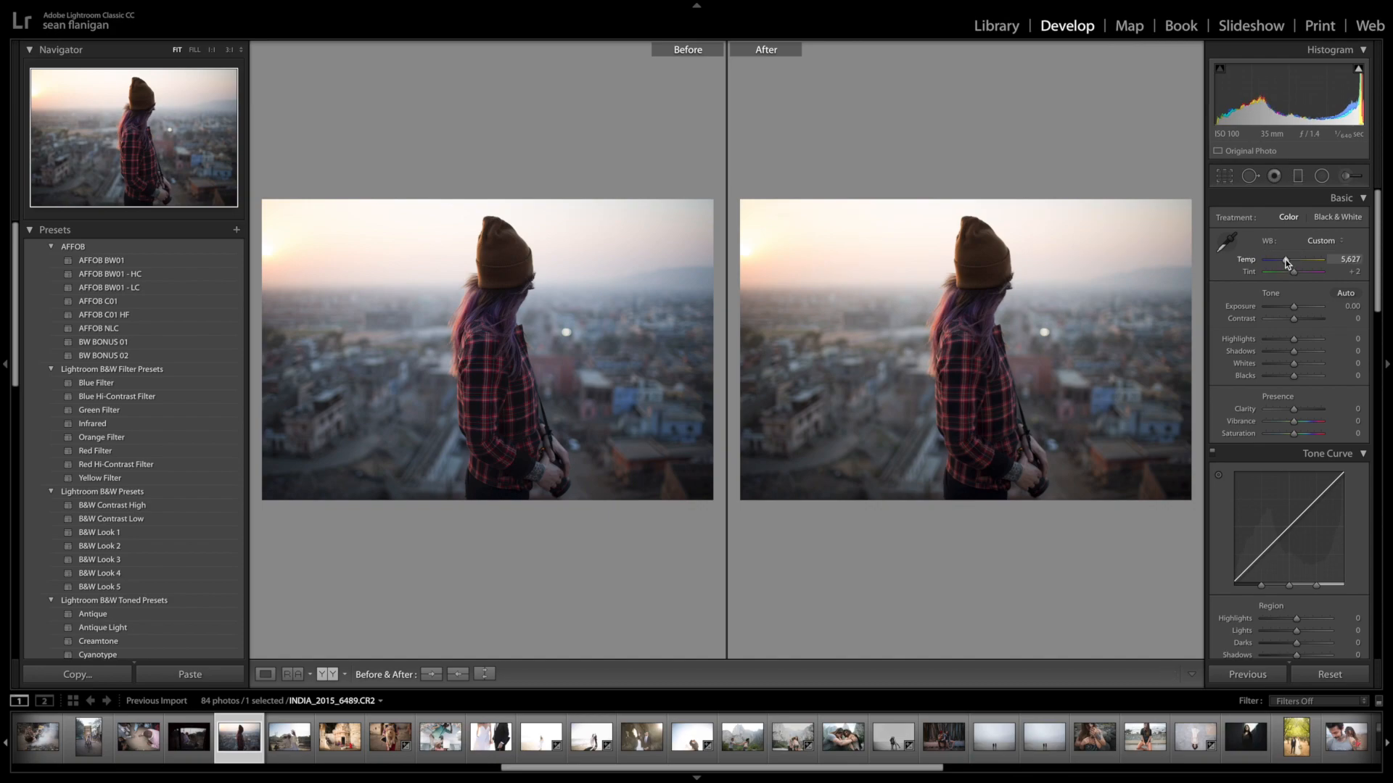
# Try AFFOB C01 and AFFOB NLC on the beanie photo, and apply AFFOB C01 HF with Highlights −100 and Shadows +92.
pyautogui.click(116, 306)
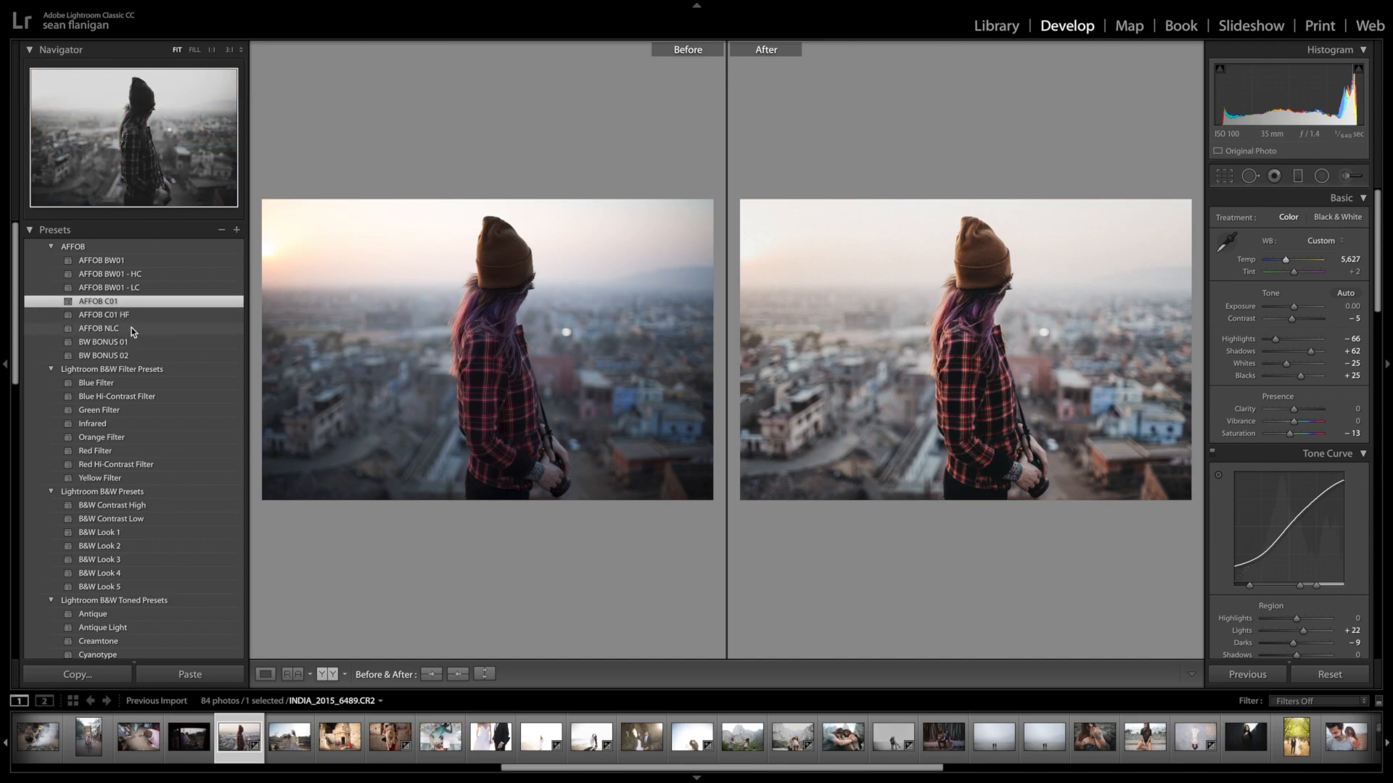
pyautogui.click(133, 333)
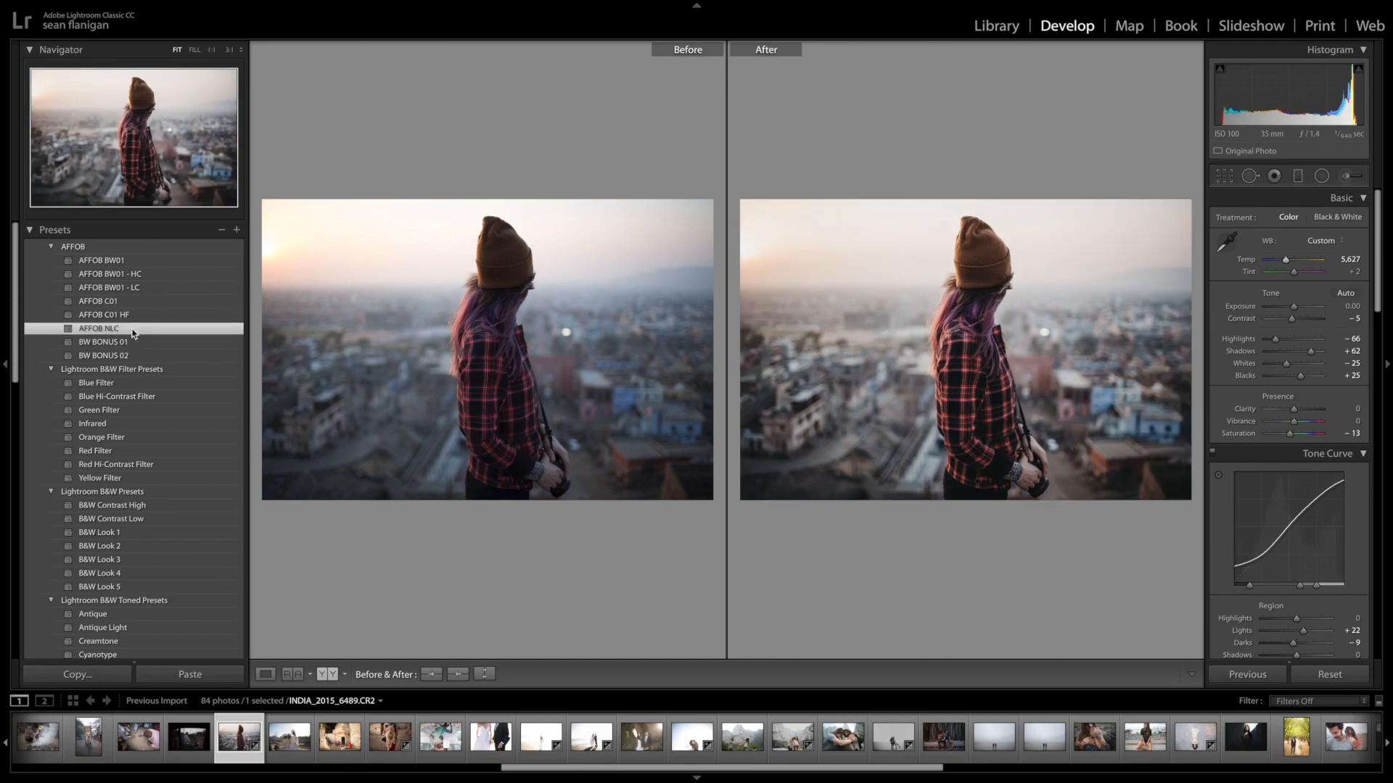
pyautogui.click(135, 315)
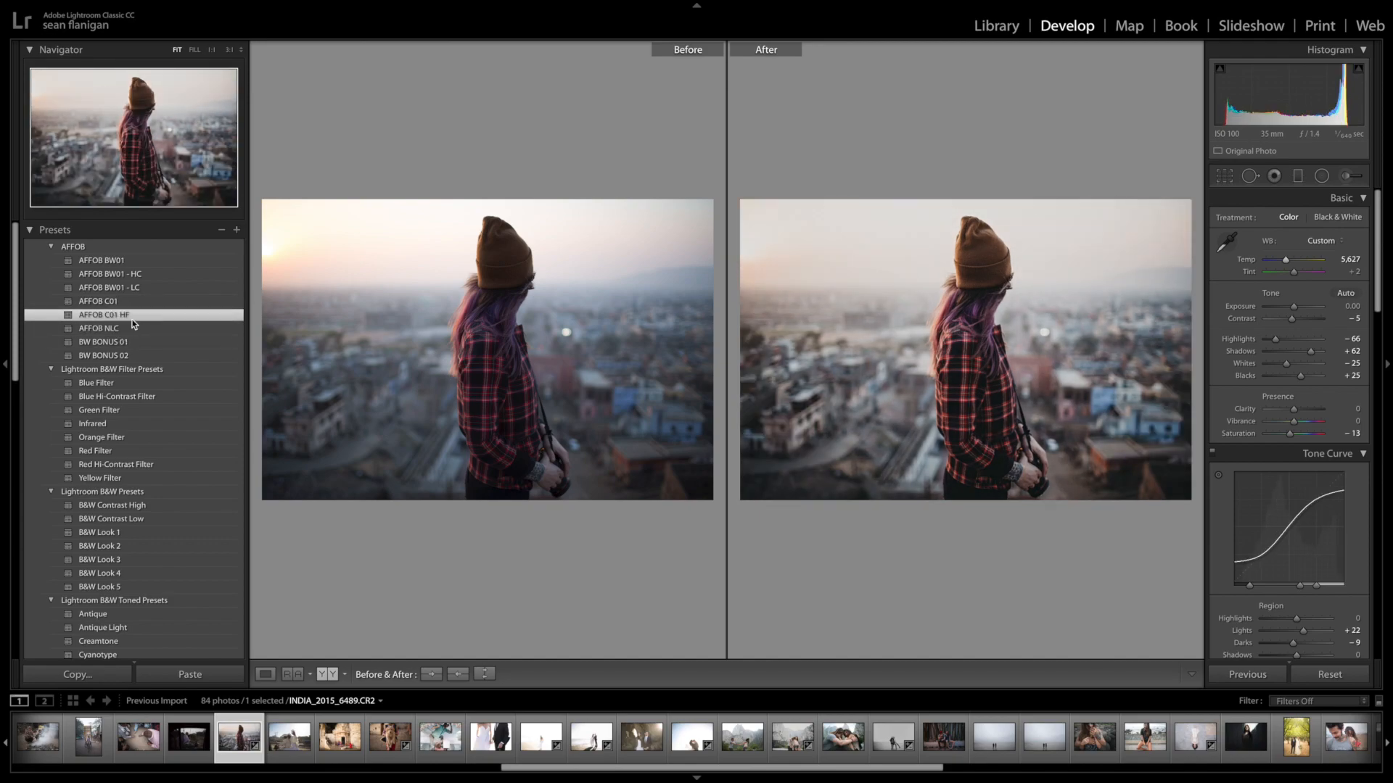
pyautogui.moveTo(1322, 353); pyautogui.dragTo(1267, 343)
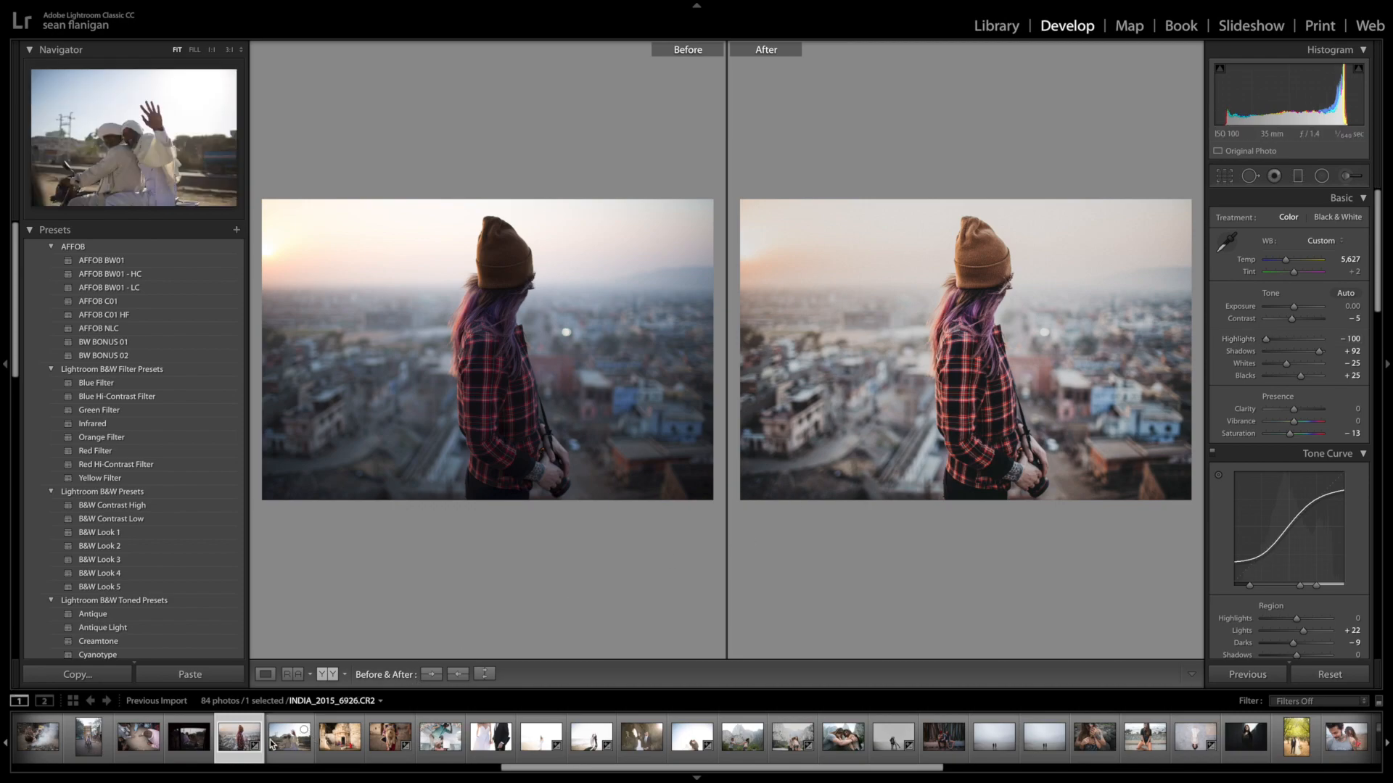
# Open INDIA_2015_6926.CR2, the two men on a motorcycle, and apply AFFOB BW01 with Exposure at +0.50.
pyautogui.click(276, 750)
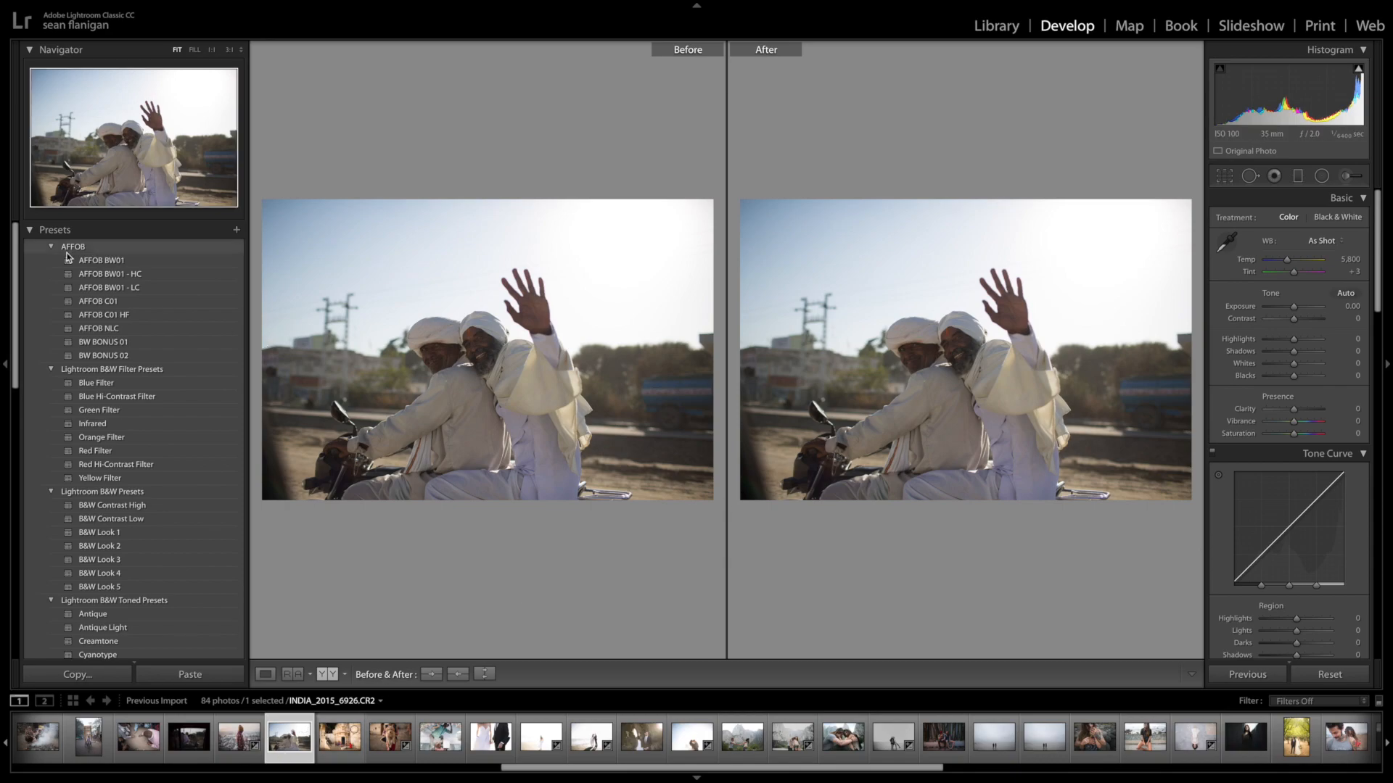
pyautogui.click(129, 263)
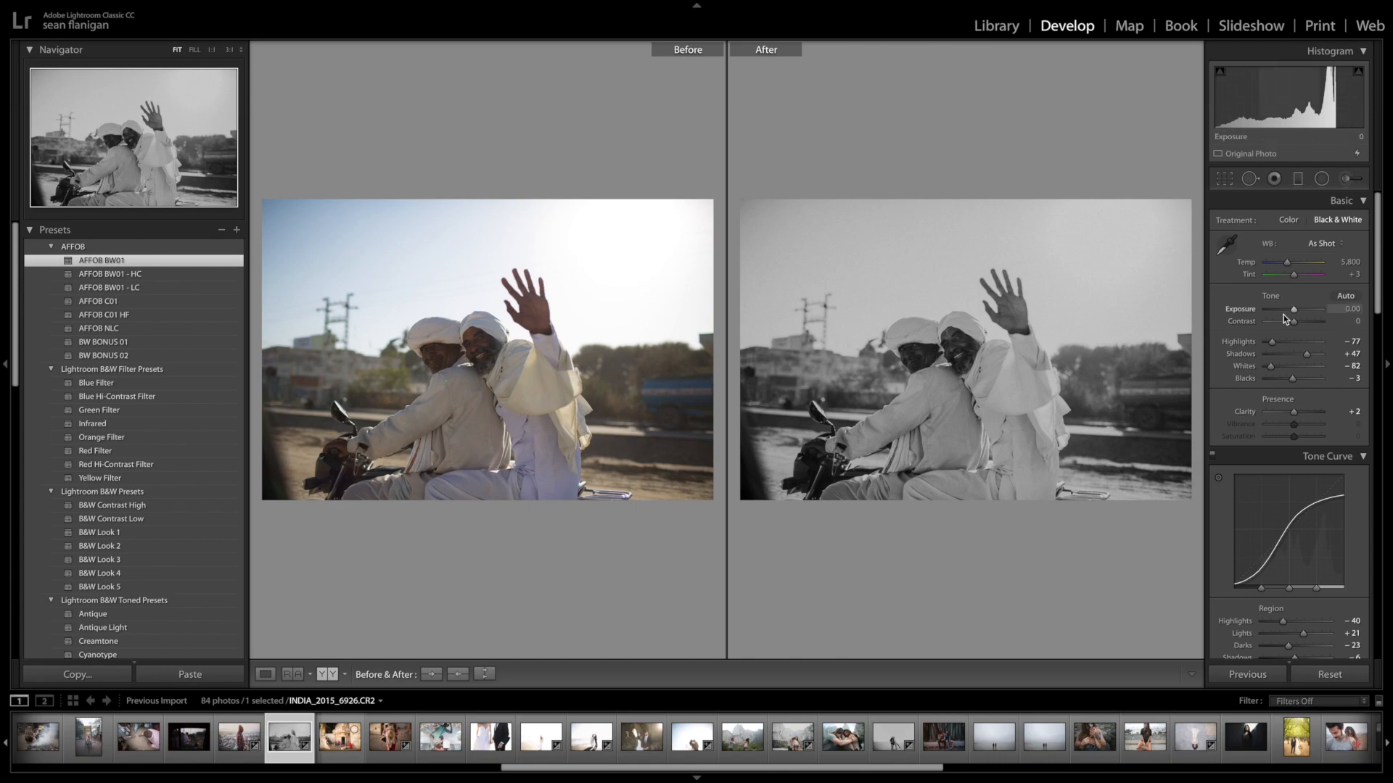
pyautogui.moveTo(1293, 310); pyautogui.dragTo(1298, 311)
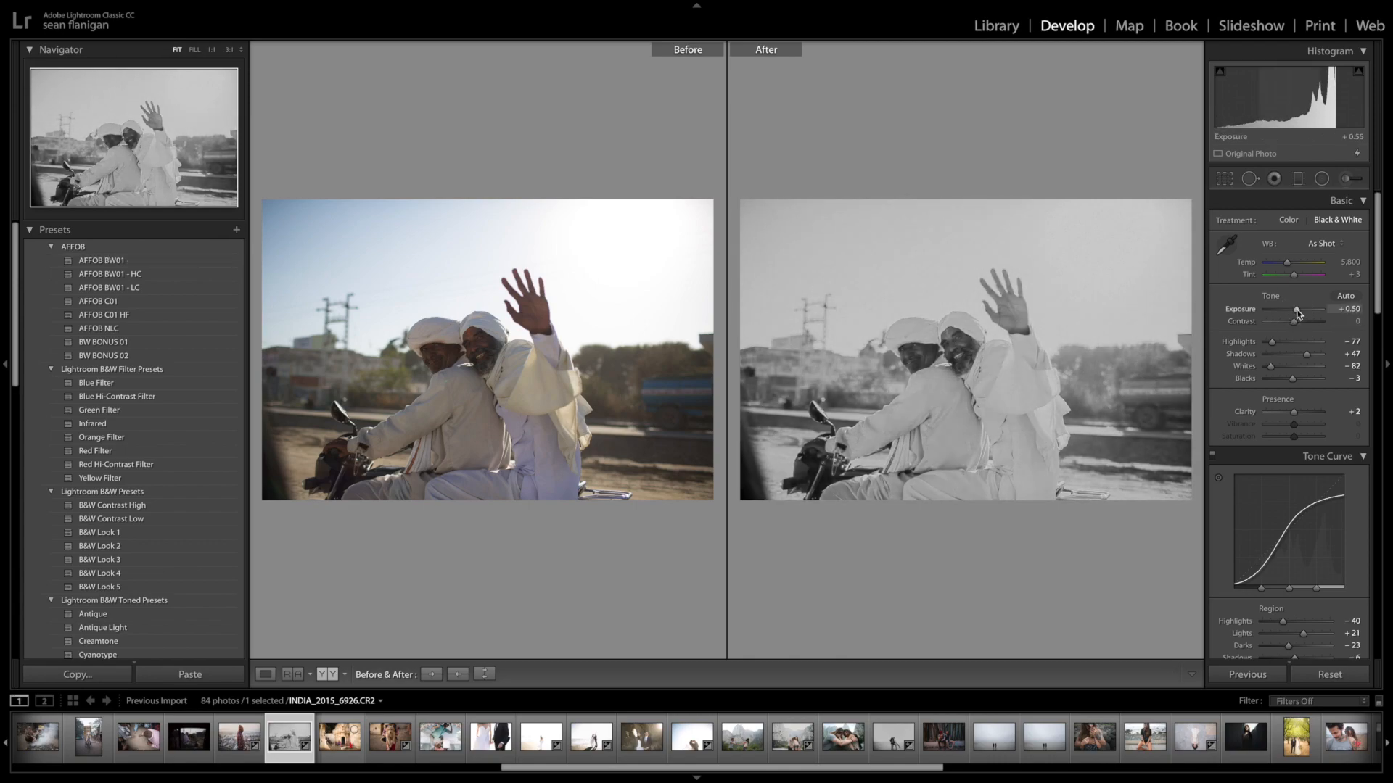
# Set the black-and-white motorcycle photo's Contrast to +53, Shadows to +77 and Blacks to −61.
pyautogui.moveTo(1292, 375); pyautogui.dragTo(1314, 354)
pyautogui.moveTo(1293, 320); pyautogui.dragTo(1310, 325)
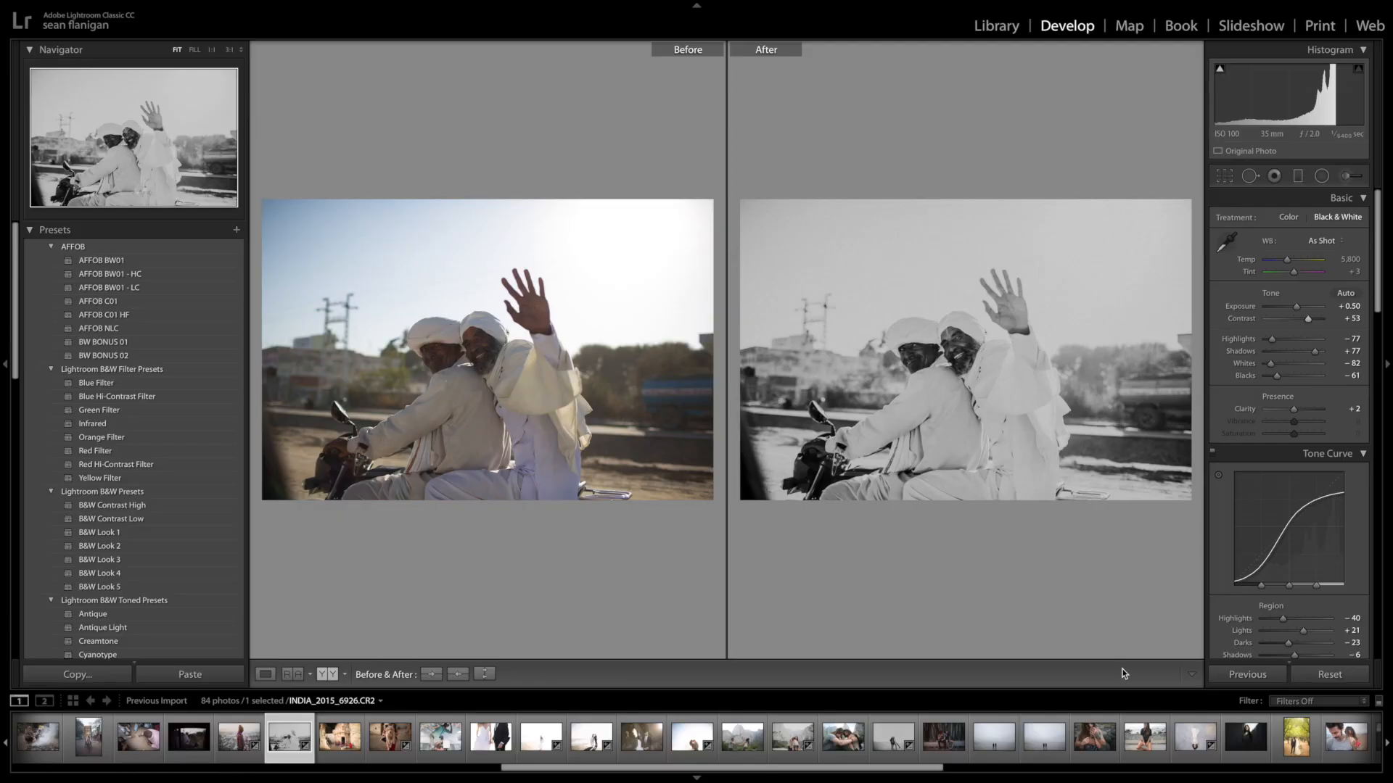
# Try AFFOB C01 on the motorcycle photo, and apply AFFOB NLC with Contrast +18, Shadows +75 and Blacks −25.
pyautogui.click(105, 302)
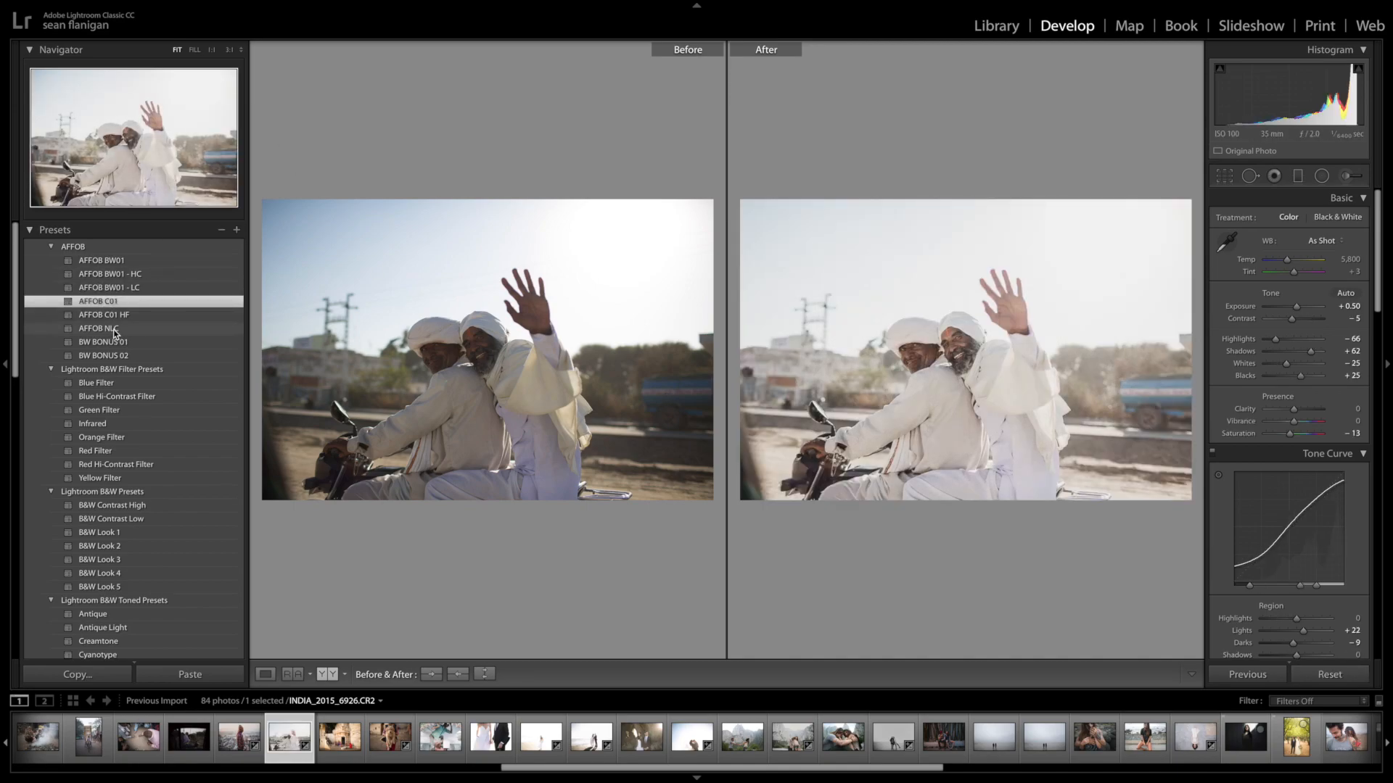
pyautogui.click(113, 330)
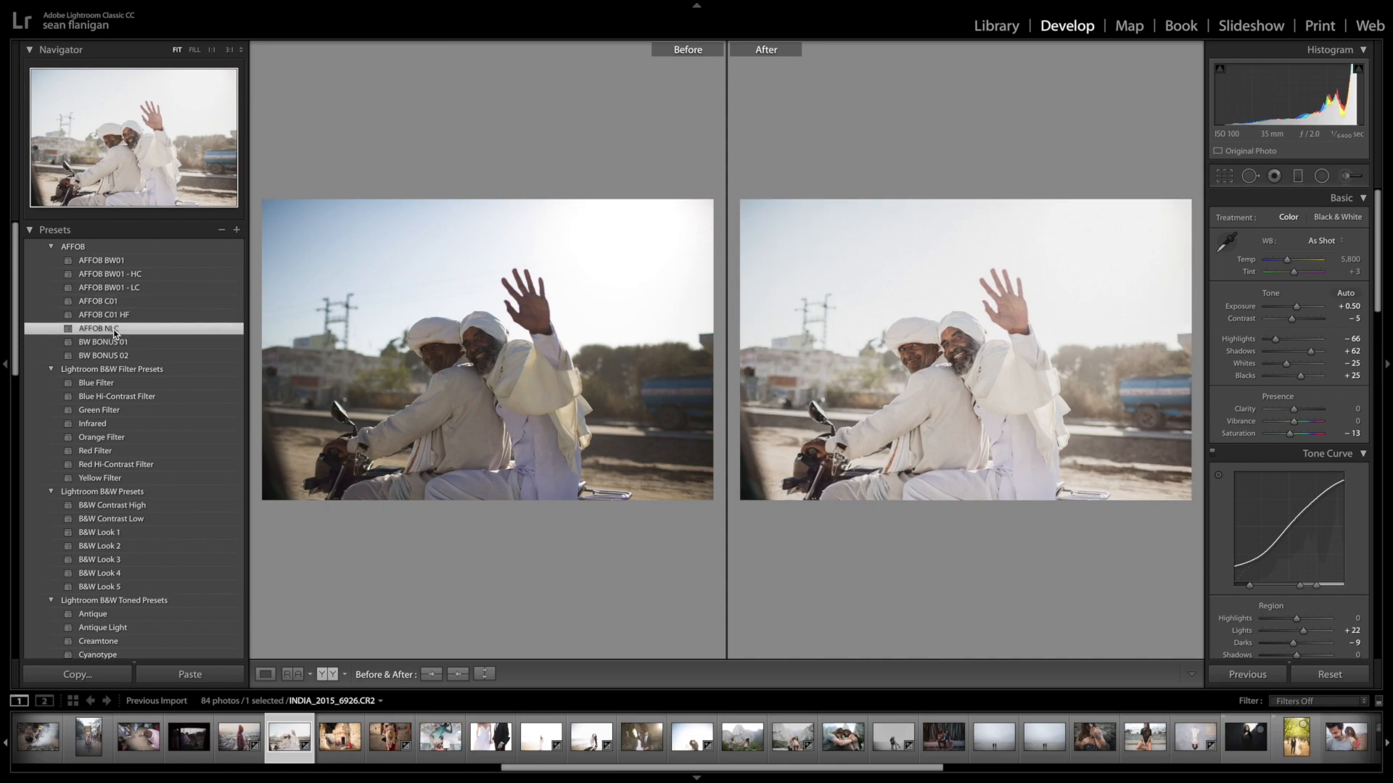
pyautogui.moveTo(1292, 379); pyautogui.dragTo(1300, 321)
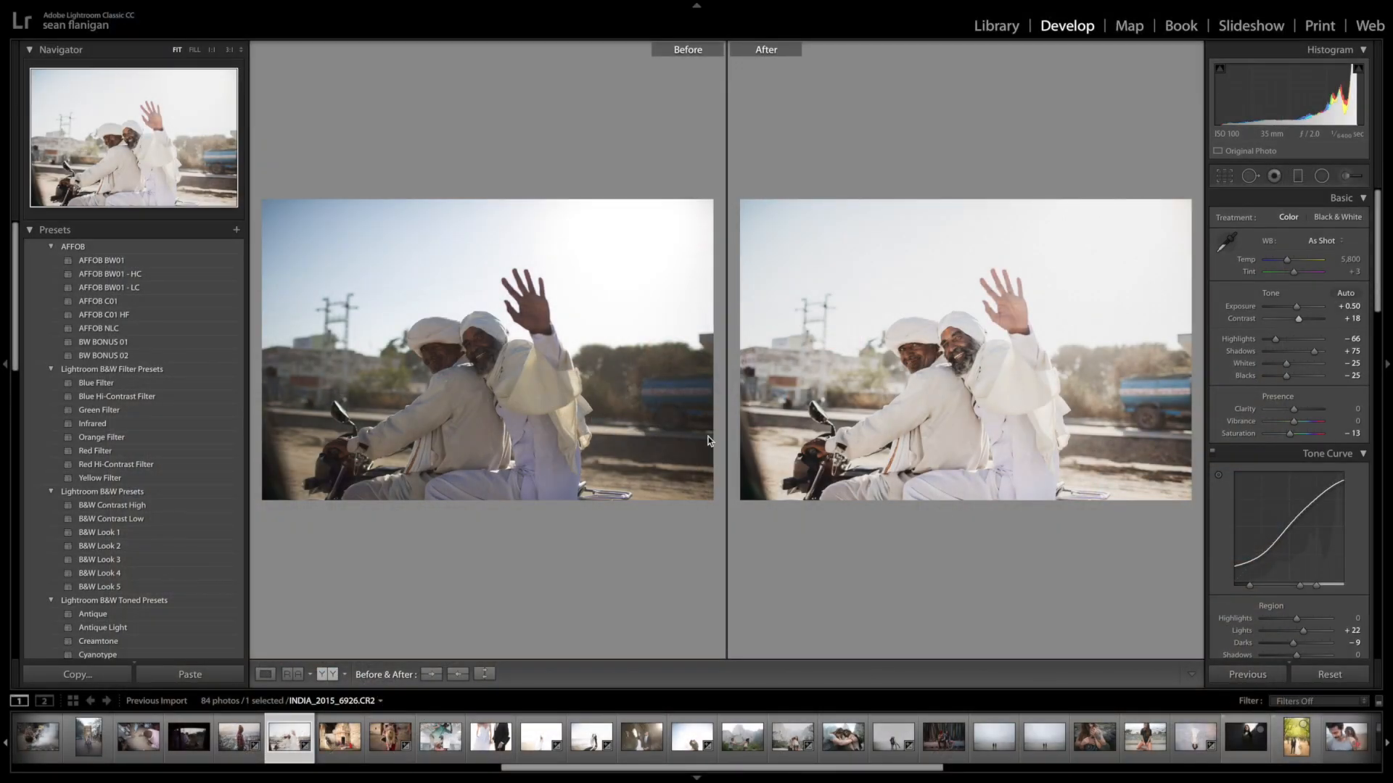
# Open INDIA_2015_4525.CR2, the men gathered around a ground game, and apply AFFOB BW01, checking it full screen.
pyautogui.click(138, 736)
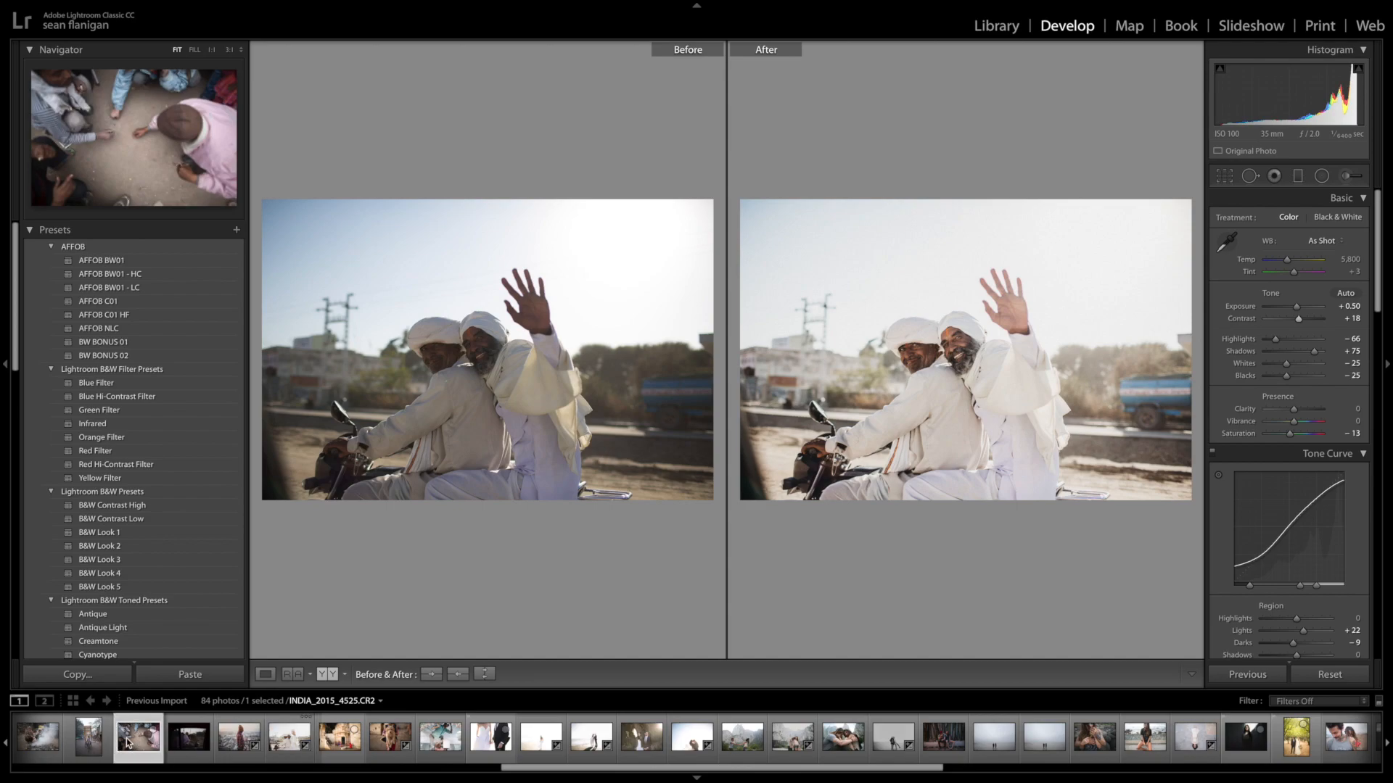
pyautogui.click(132, 264)
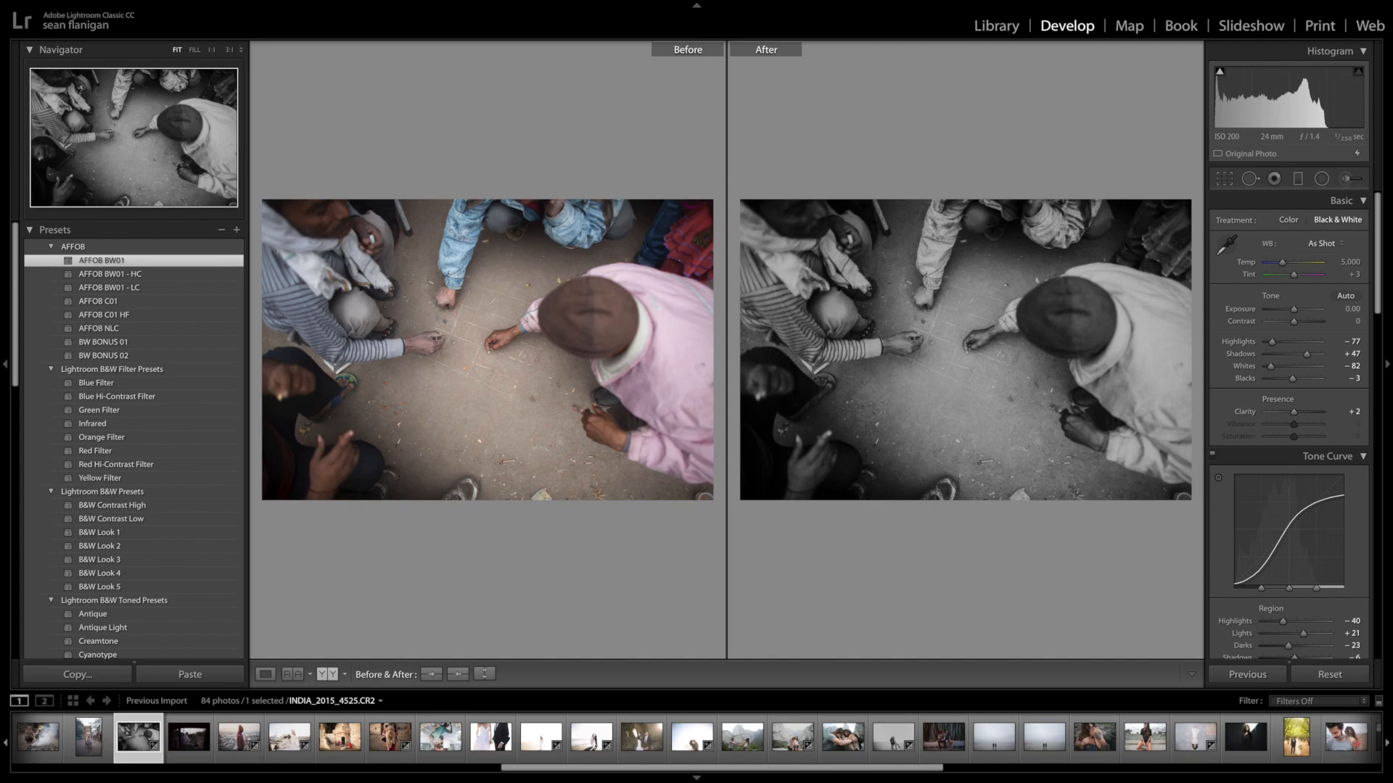
pyautogui.press('f')
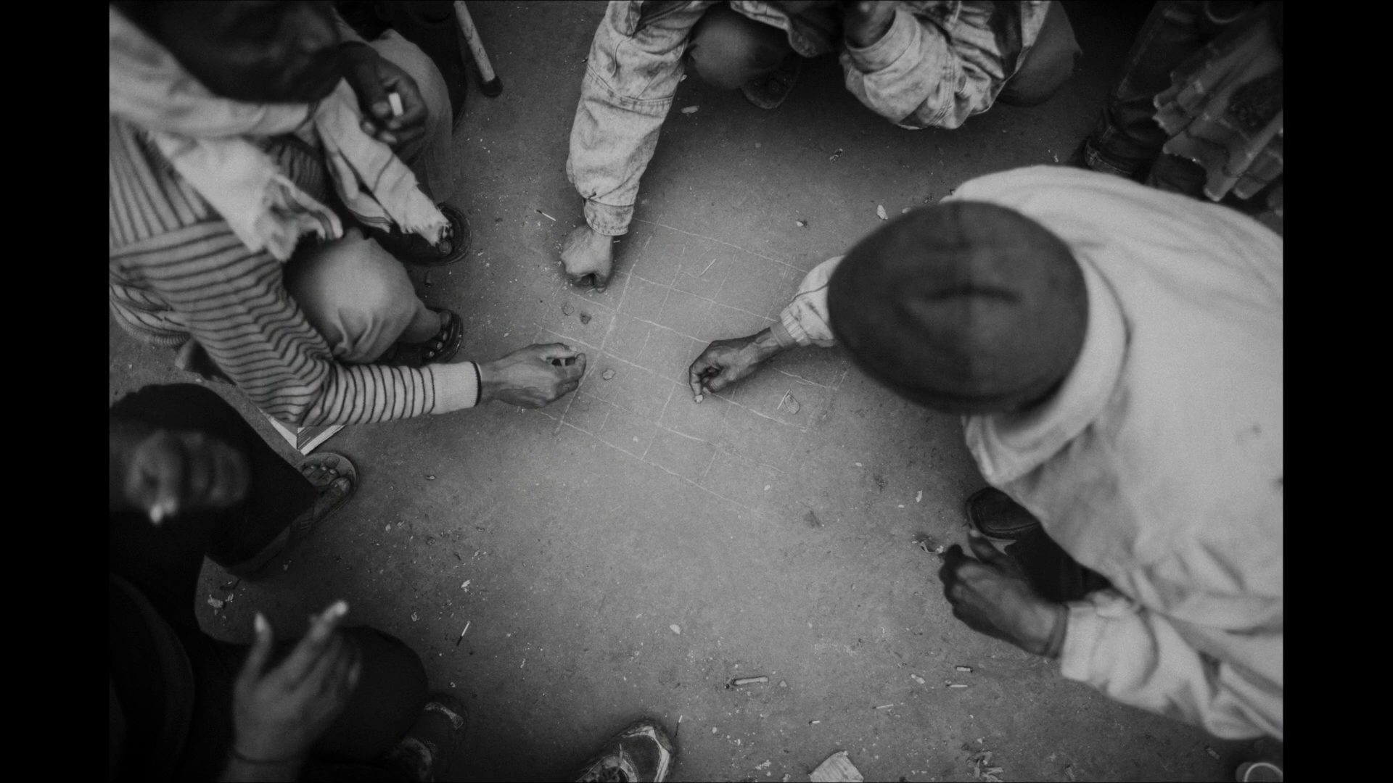
pyautogui.press('f')
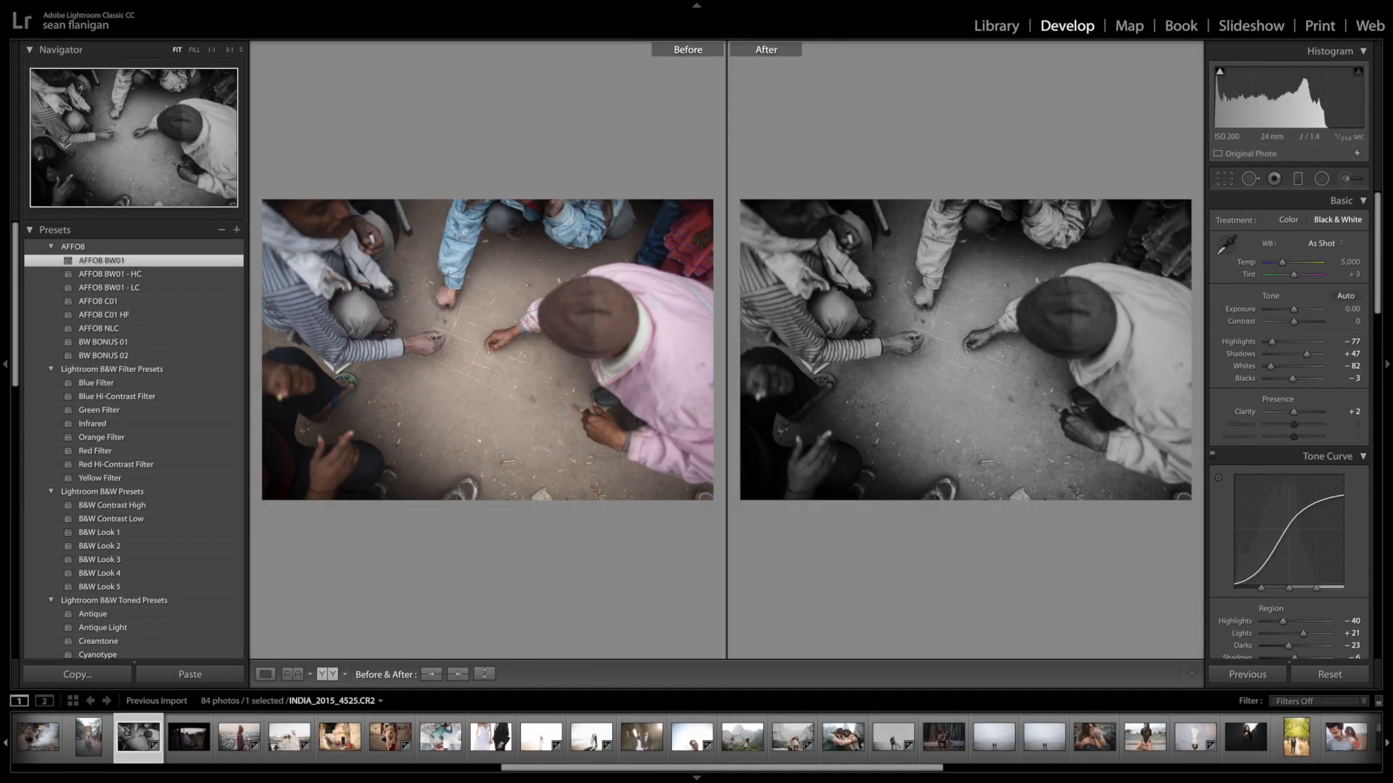
# Try AFFOB BW01 - HC, AFFOB BW01 - LC and BW BONUS 01 on the ground-game photo, previewing each full screen.
pyautogui.click(133, 275)
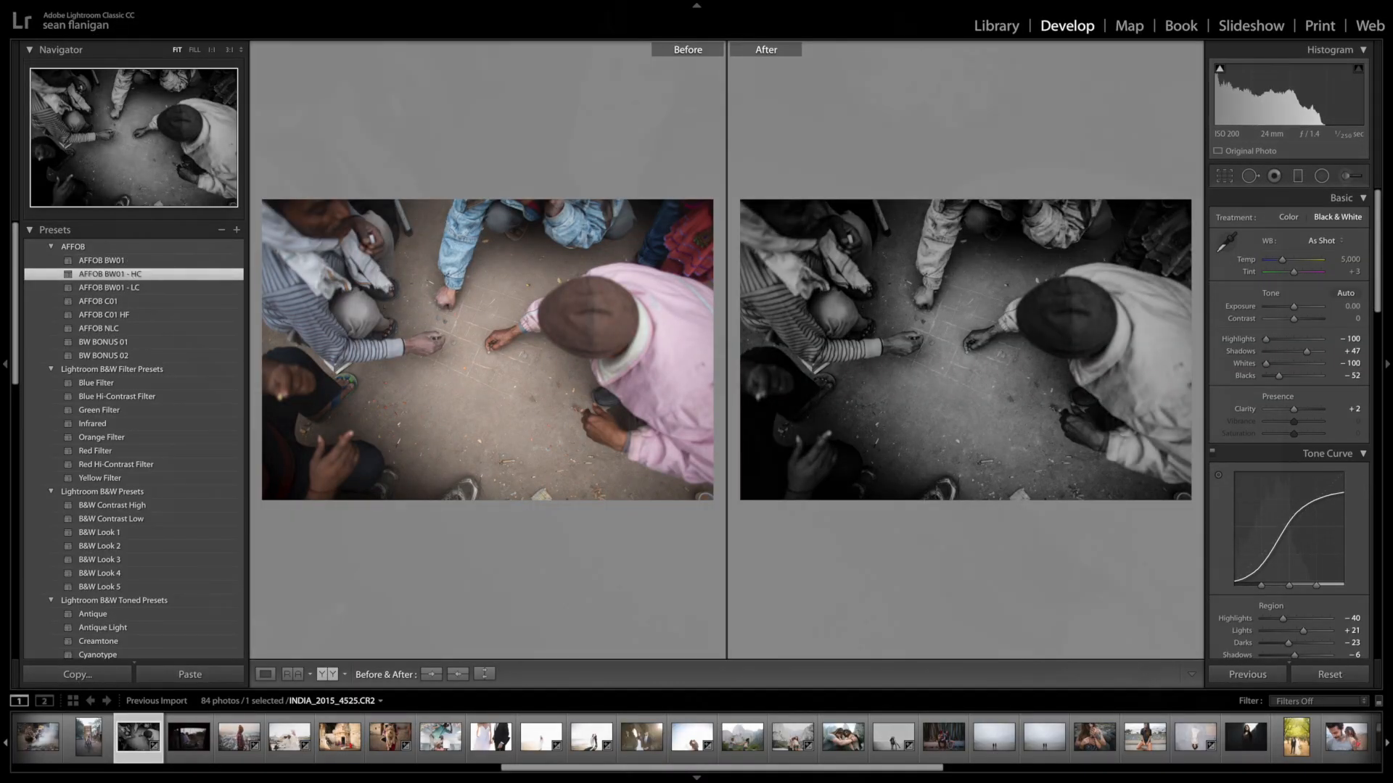
pyautogui.press('f')
pyautogui.press('f')
pyautogui.click(103, 288)
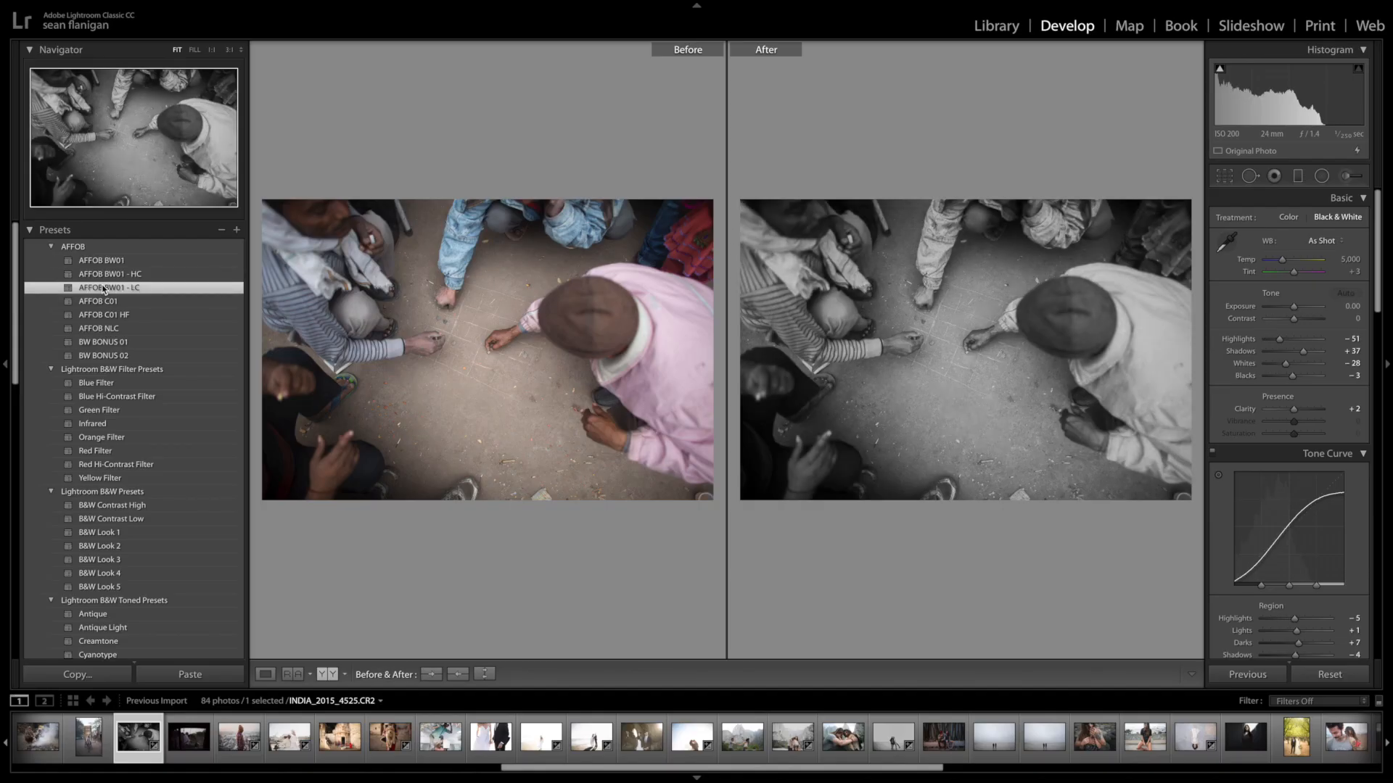
pyautogui.press('f')
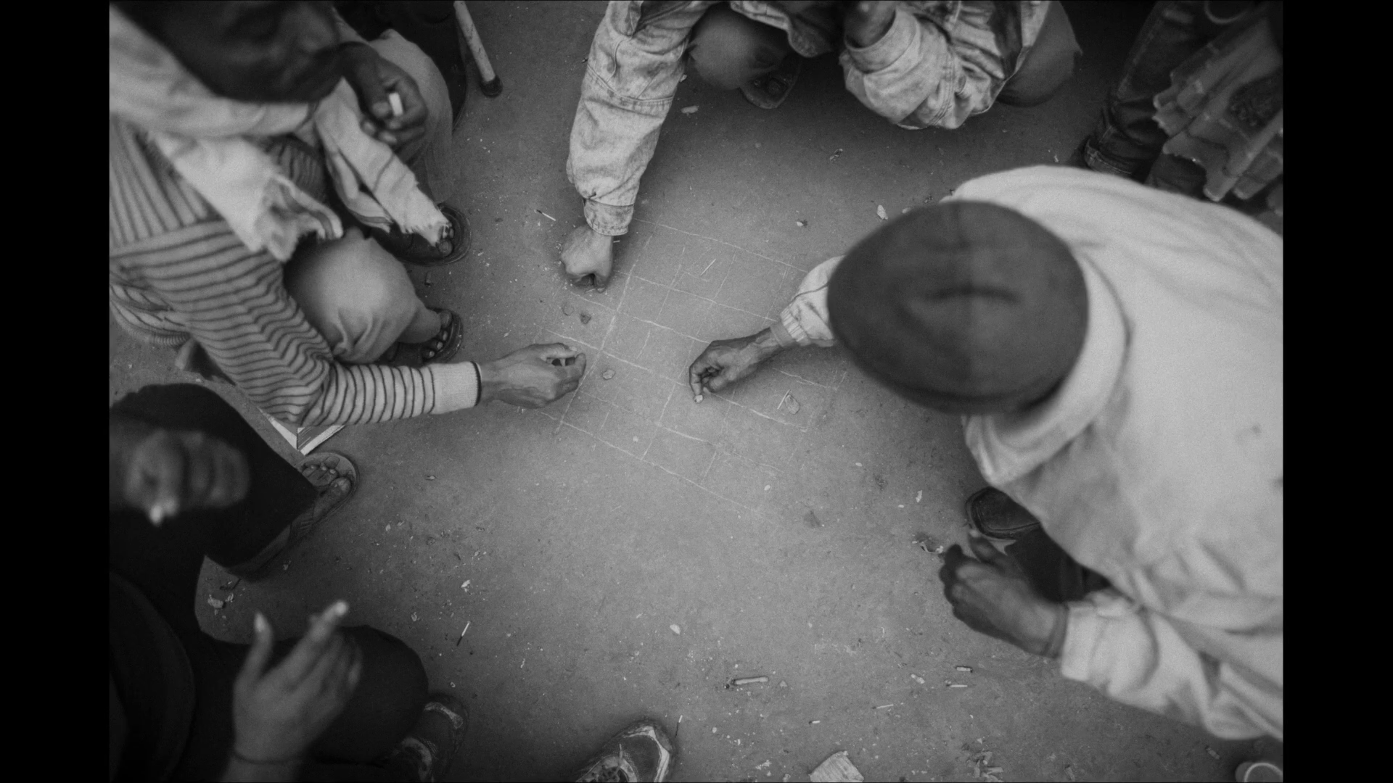
pyautogui.press('f')
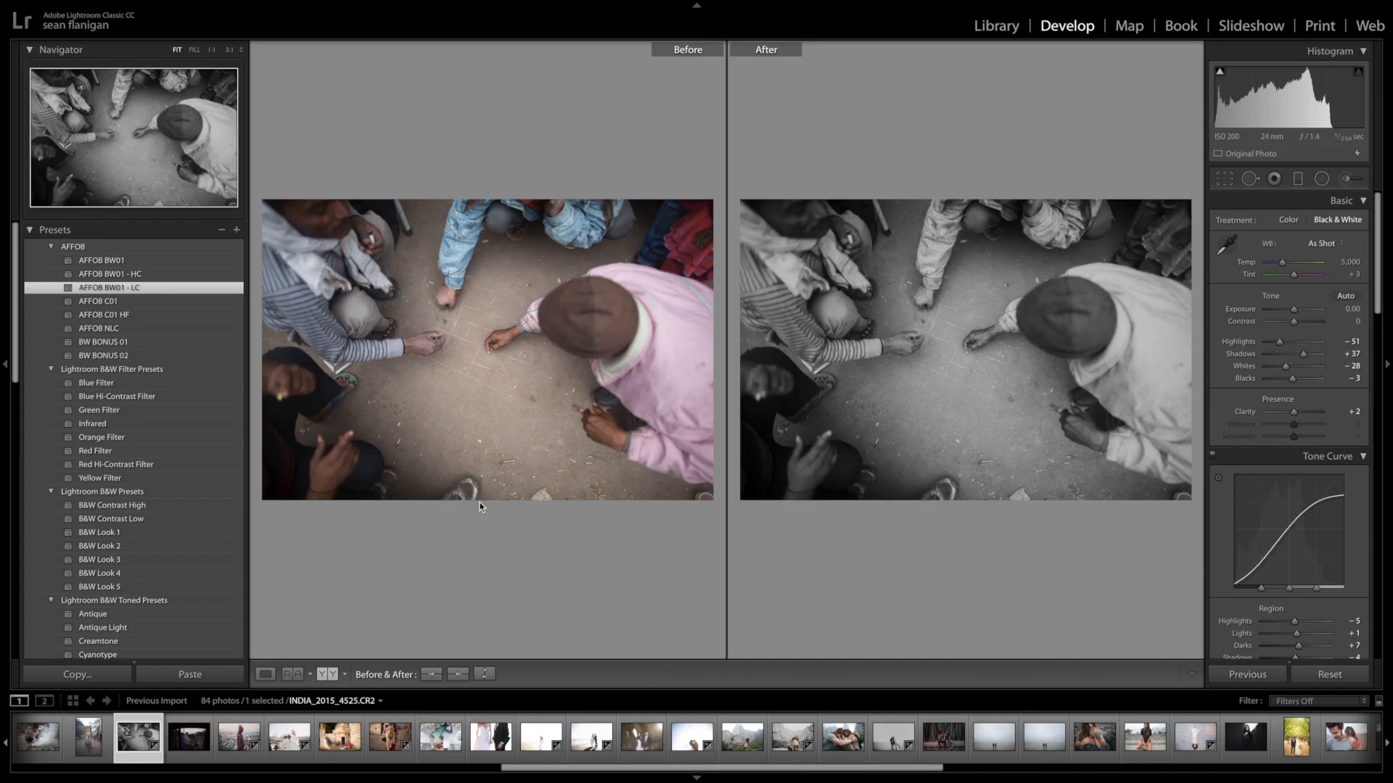
pyautogui.click(177, 342)
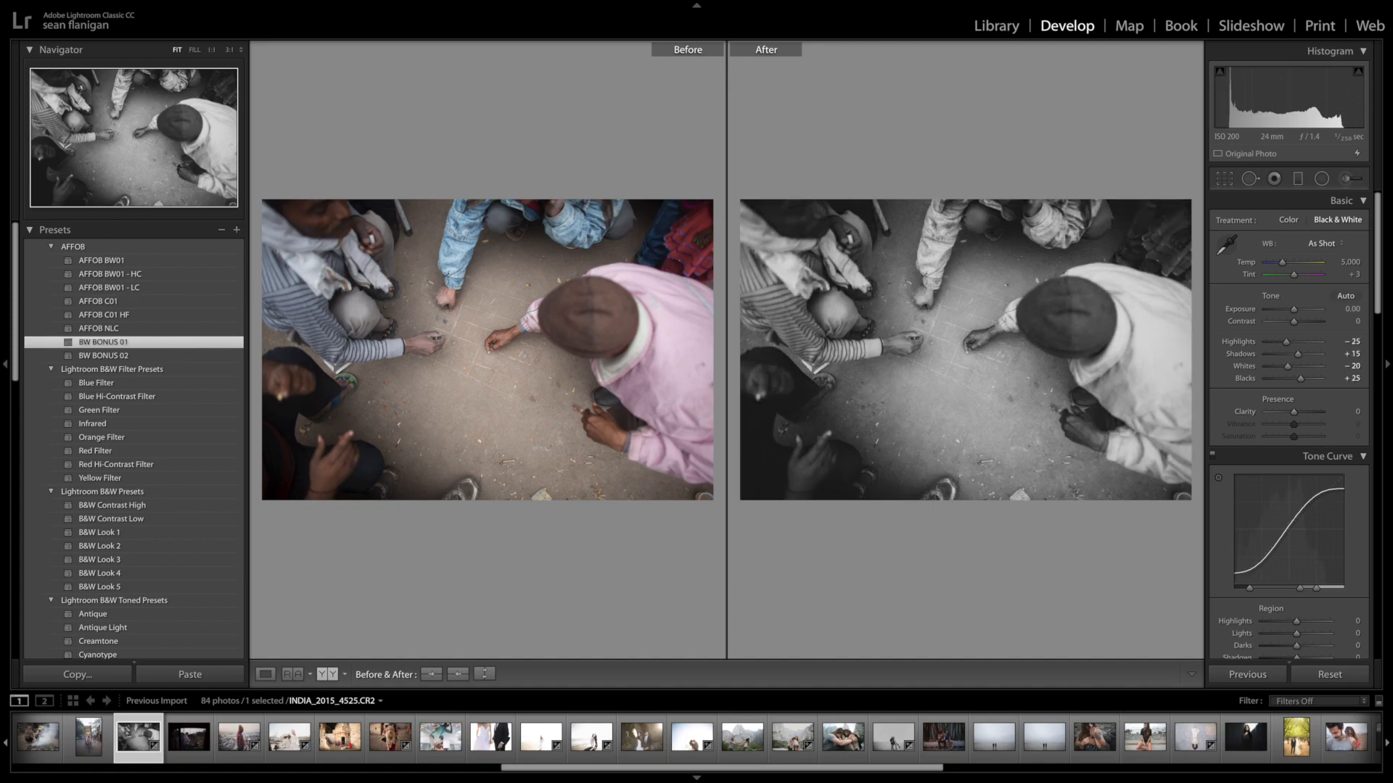
pyautogui.press('f')
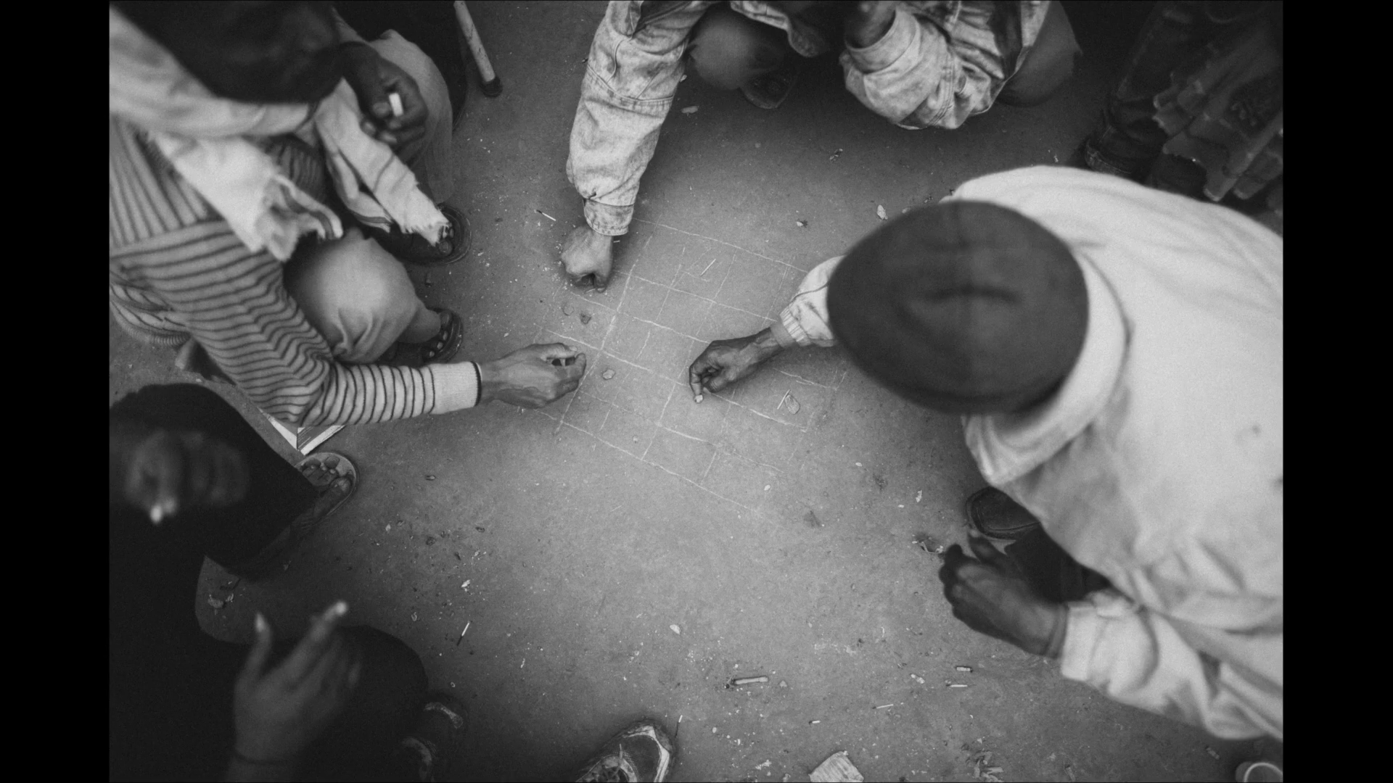
pyautogui.press('f')
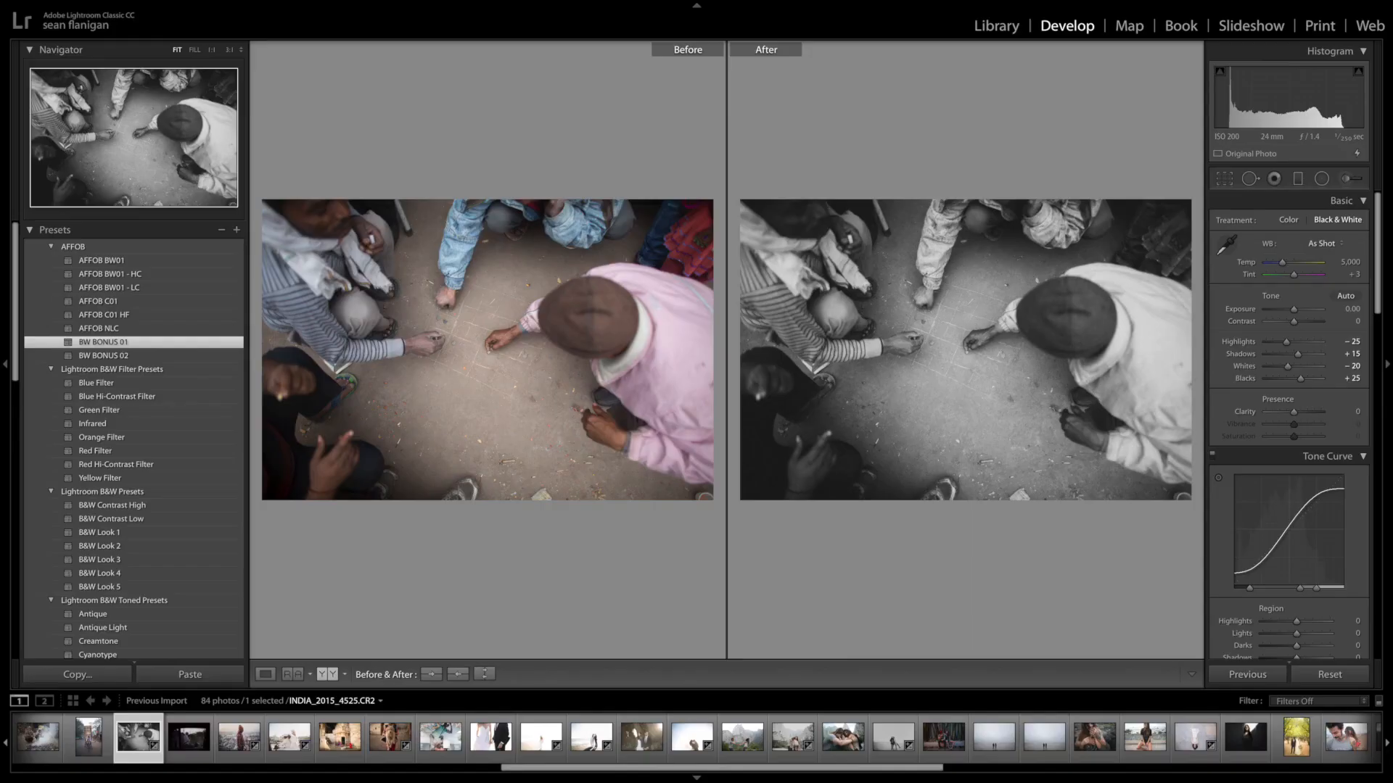
# Try BW BONUS 02 full screen and with Contrast +100, Highlights −75, Shadows +86 and Whites −61, and reset the photo.
pyautogui.click(138, 354)
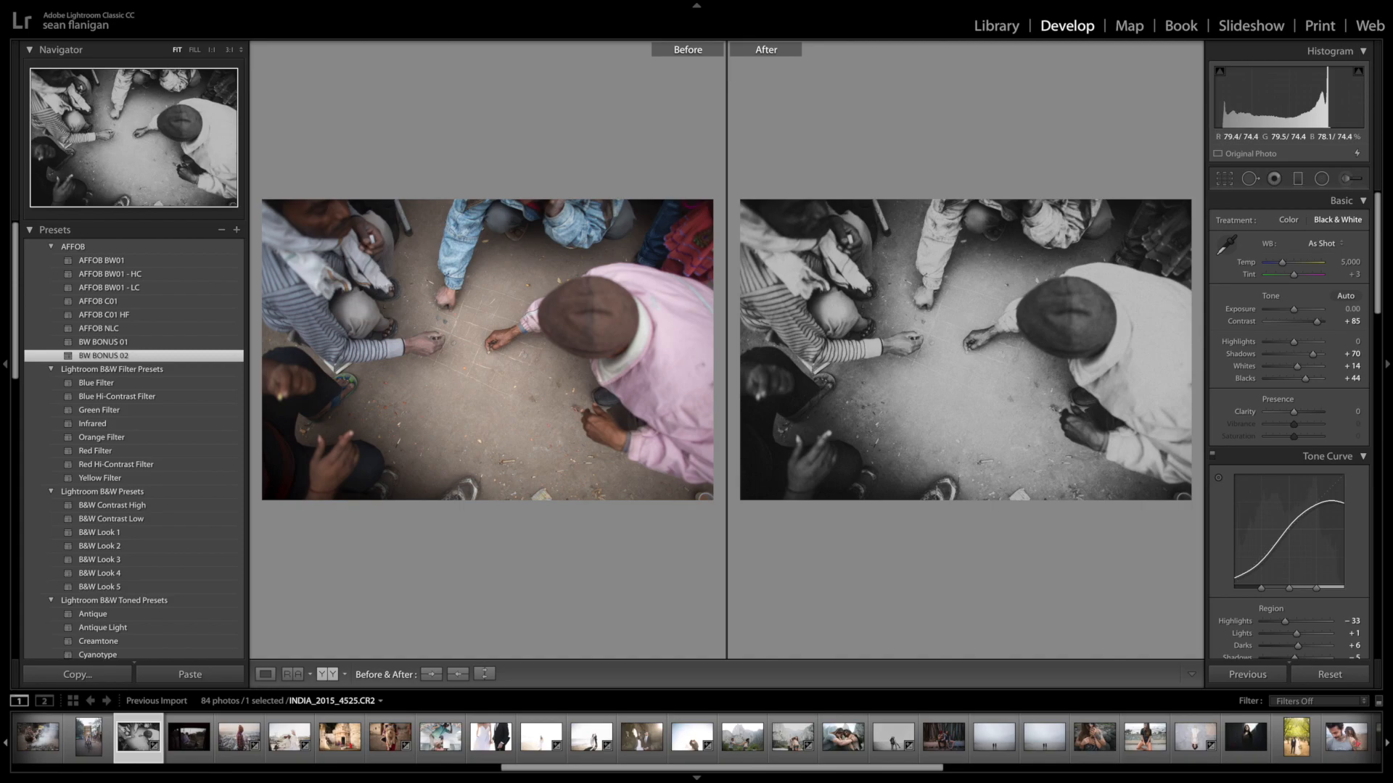
pyautogui.press('f')
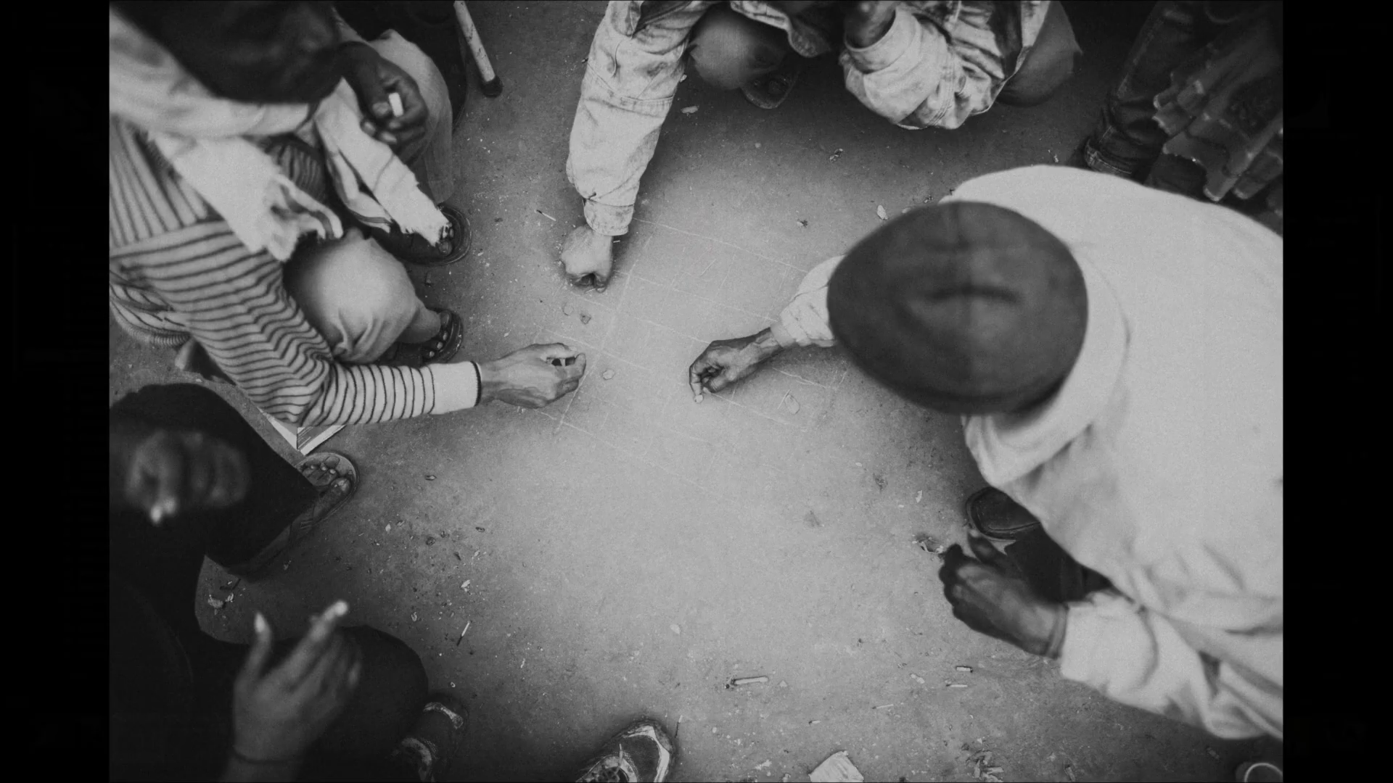
pyautogui.press('f')
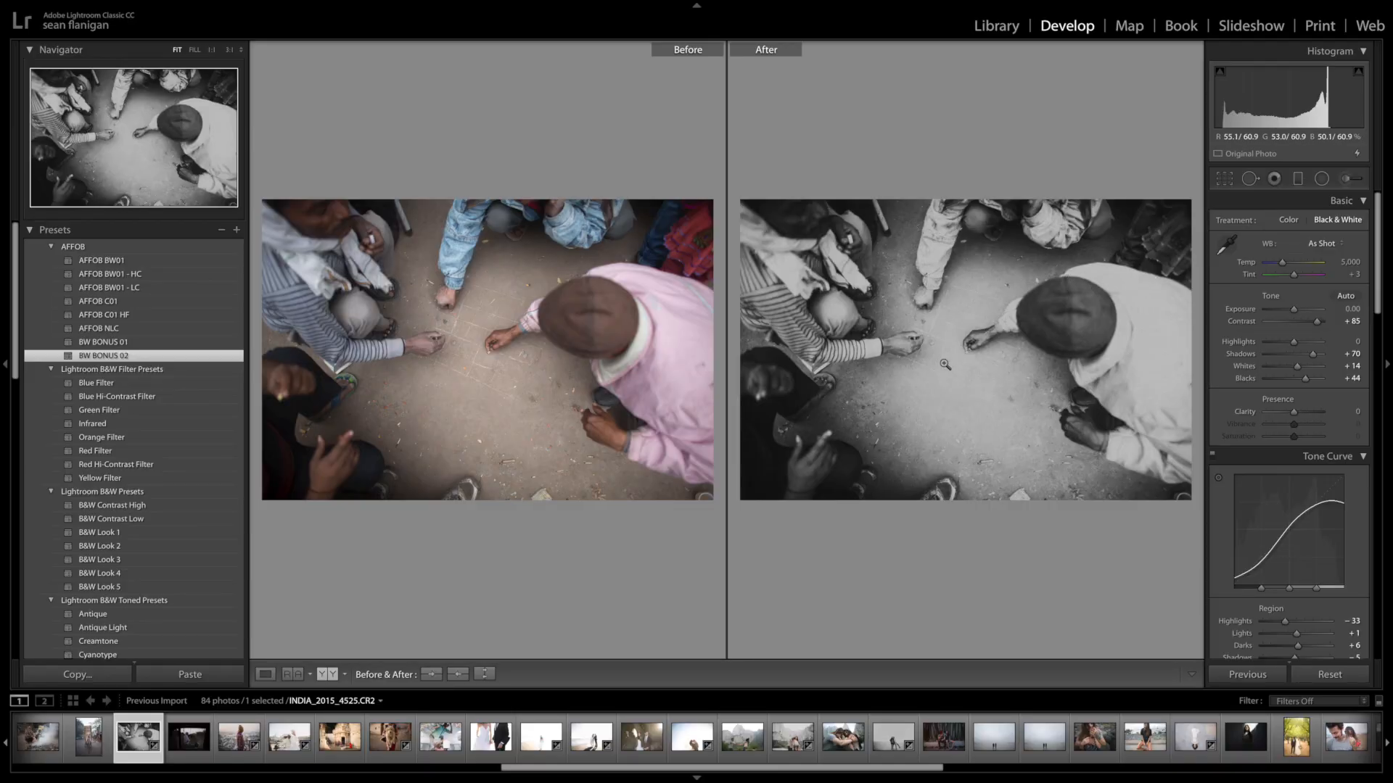
pyautogui.moveTo(1294, 341); pyautogui.dragTo(1328, 317)
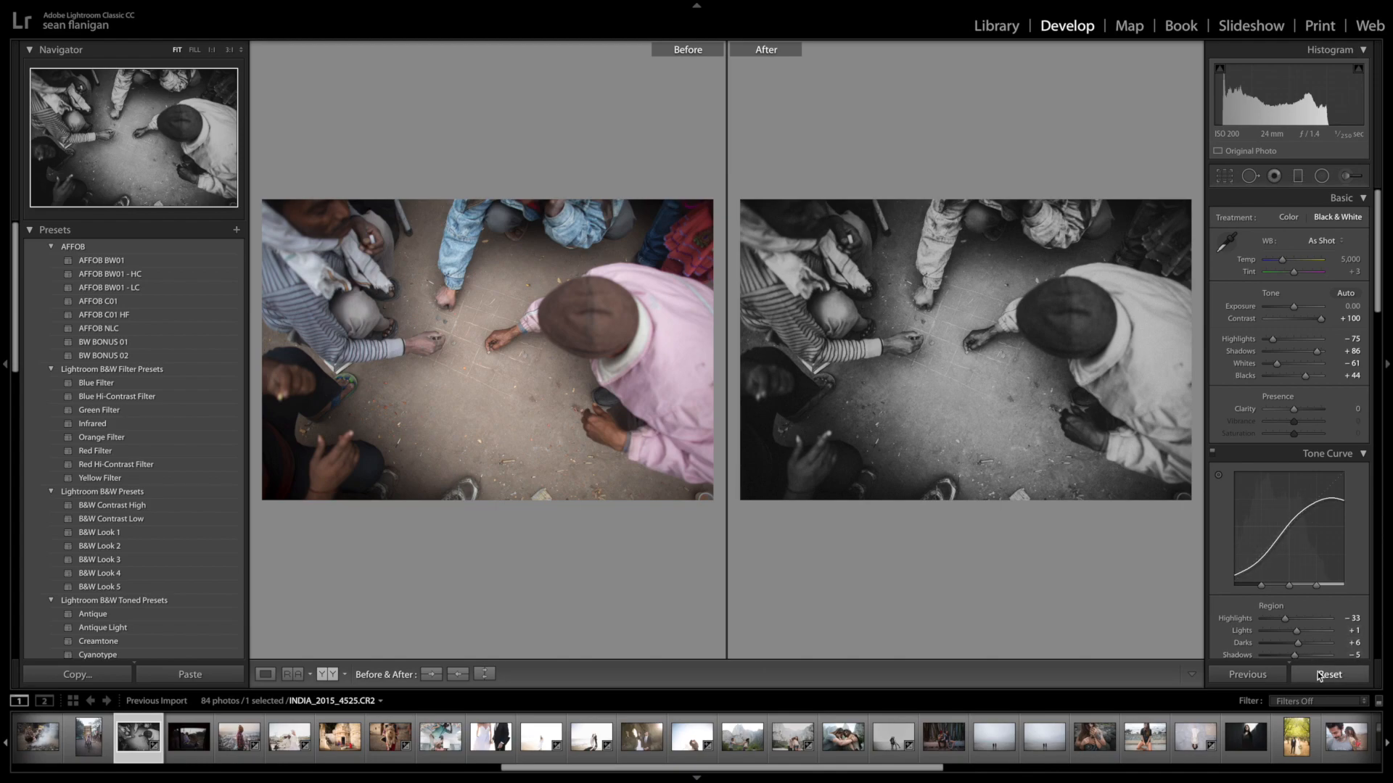
pyautogui.click(1322, 675)
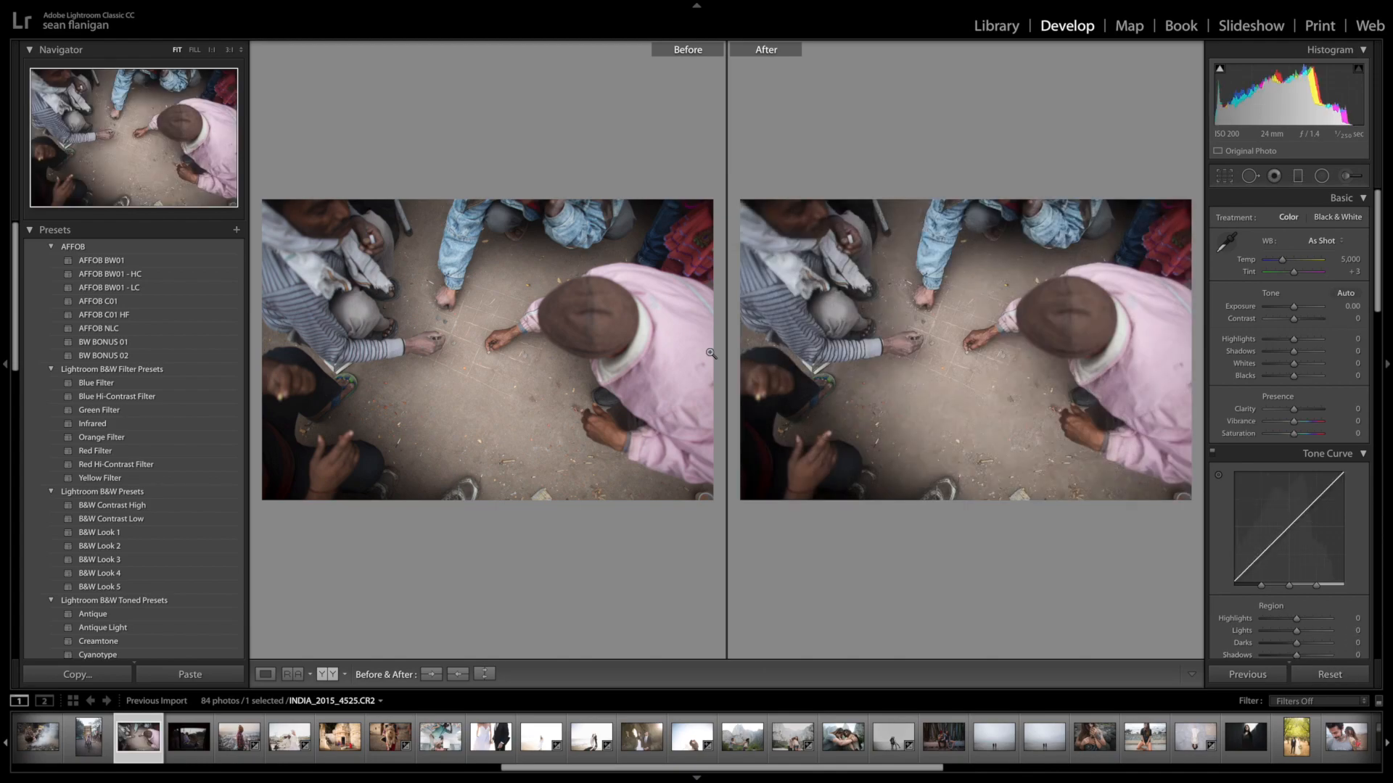
# Compare AFFOB C01 and AFFOB NLC on the ground-game photo, and apply AFFOB C01 HF.
pyautogui.click(119, 302)
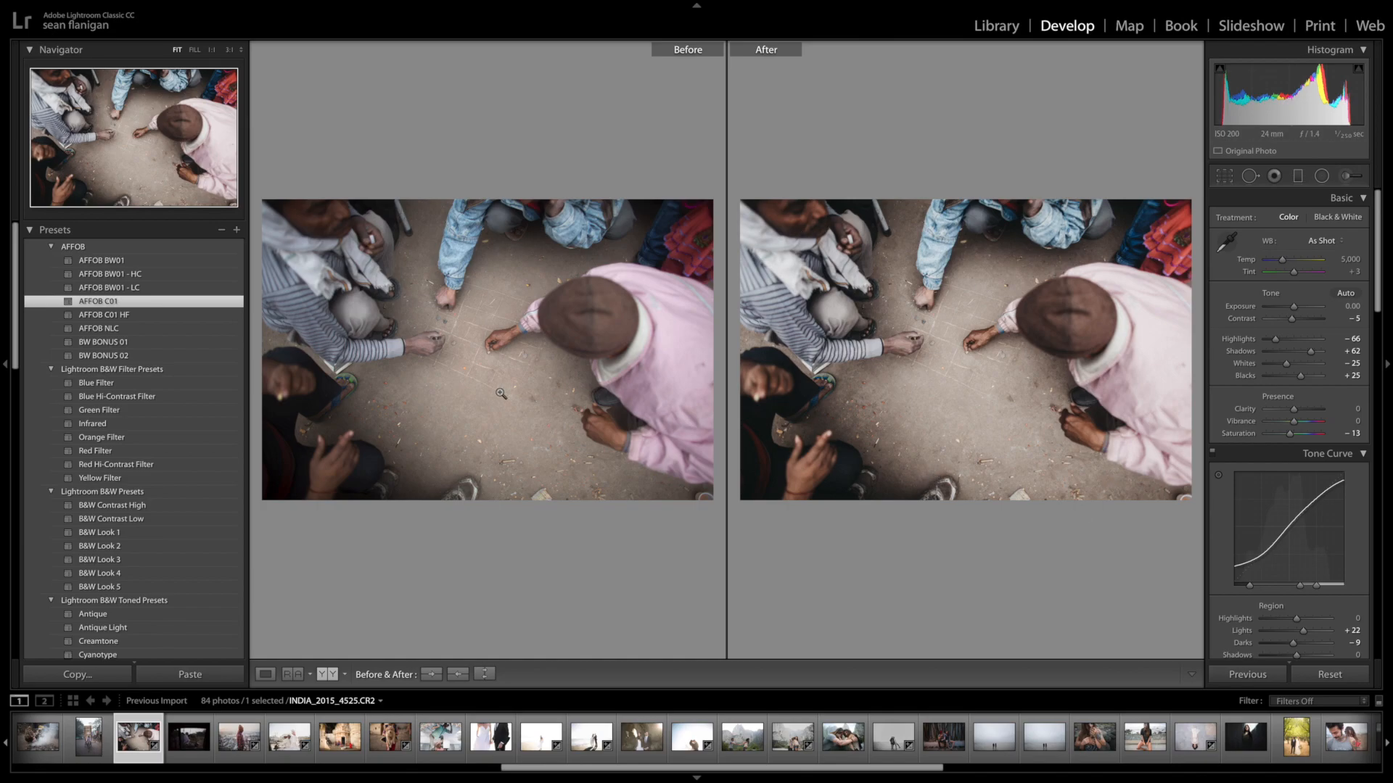
pyautogui.click(164, 329)
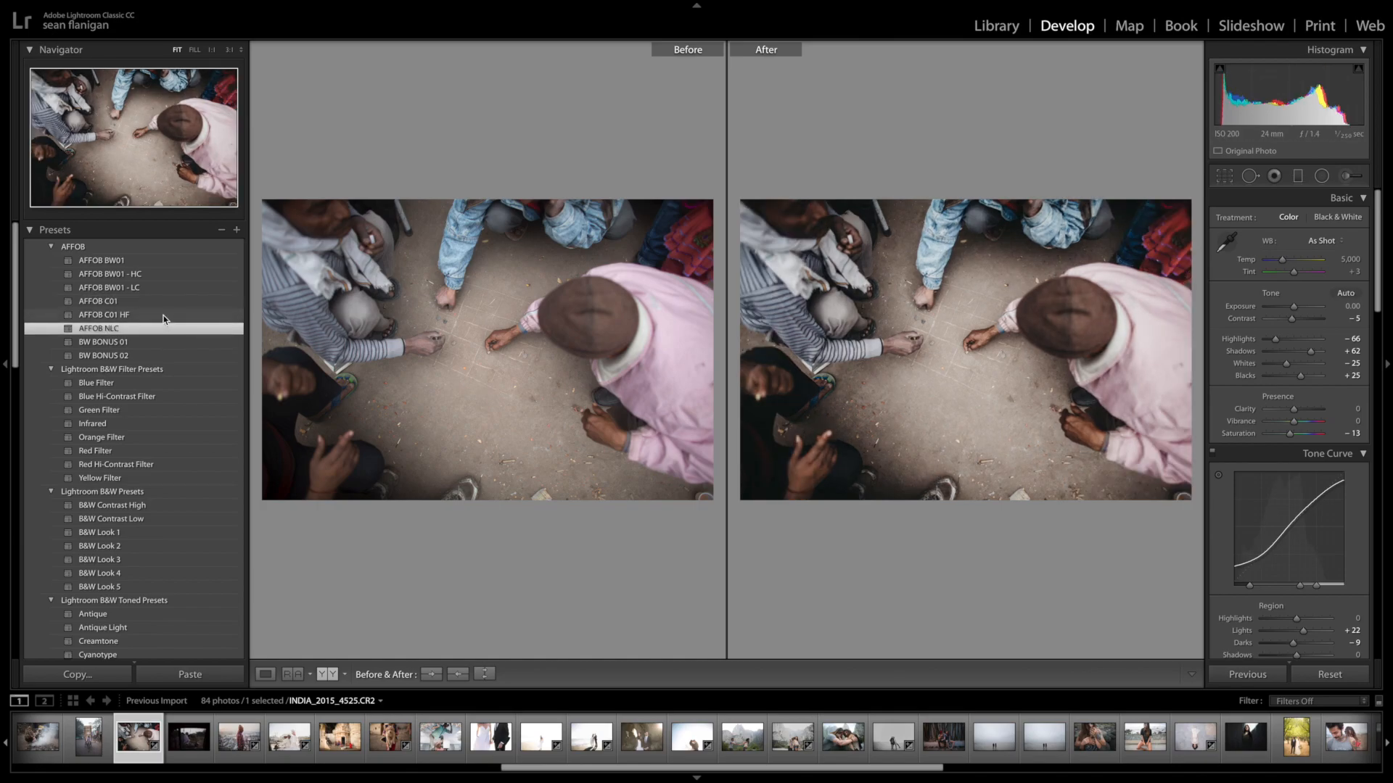
pyautogui.click(164, 311)
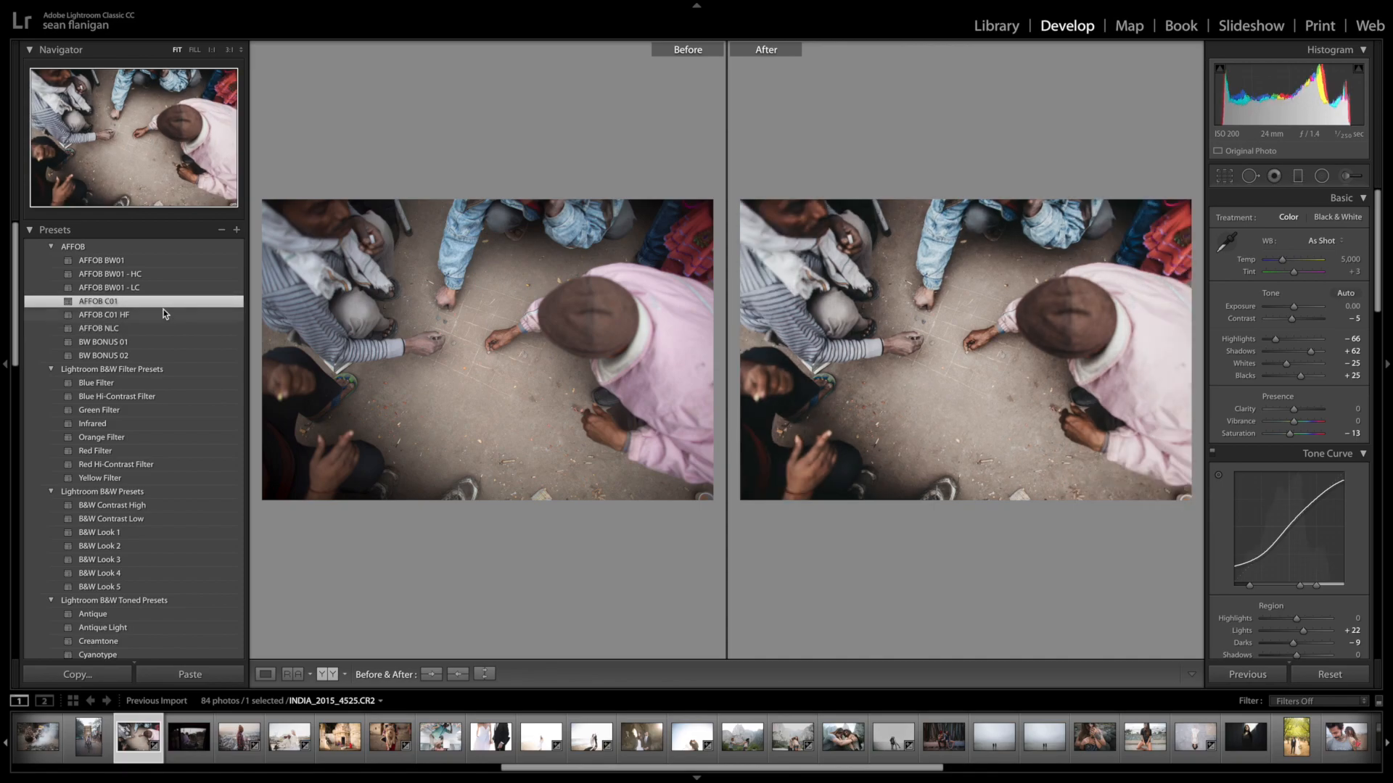
pyautogui.click(164, 329)
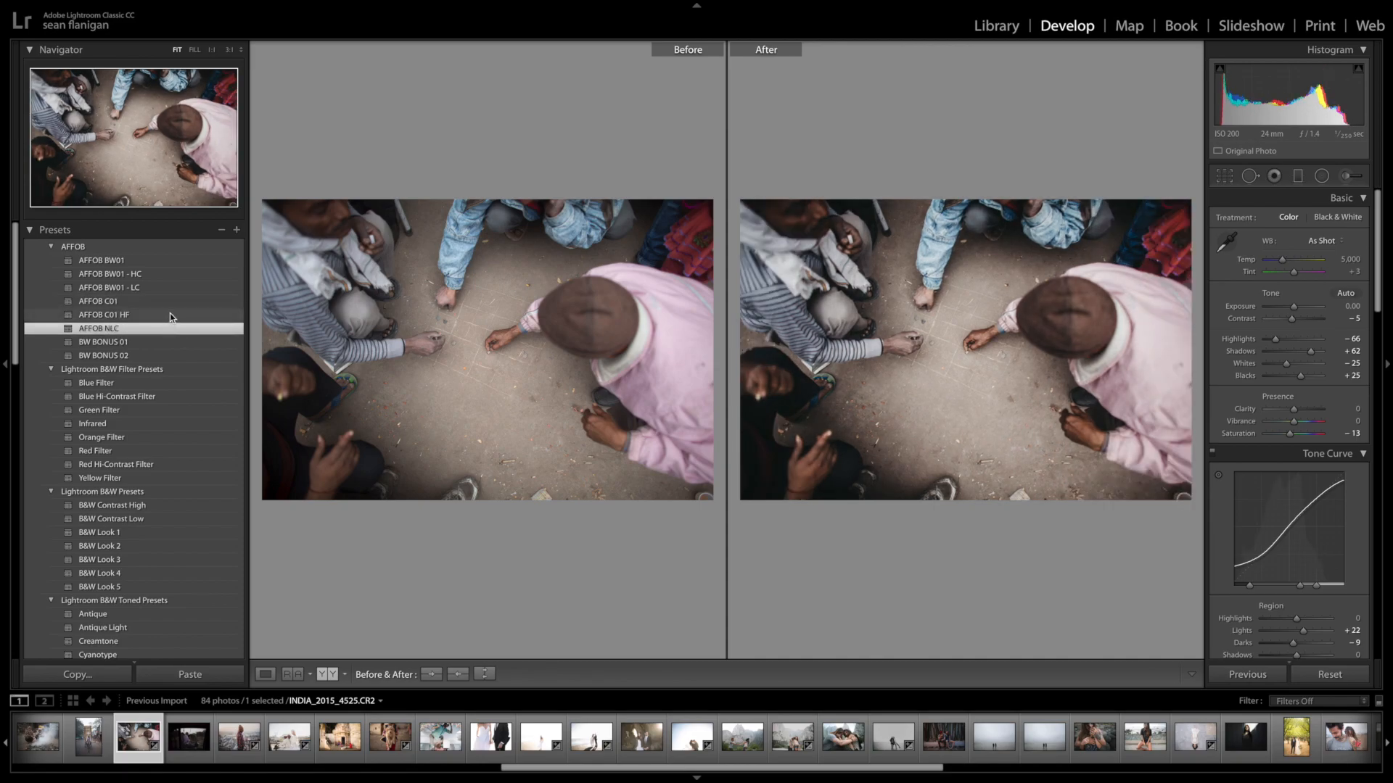
pyautogui.click(169, 315)
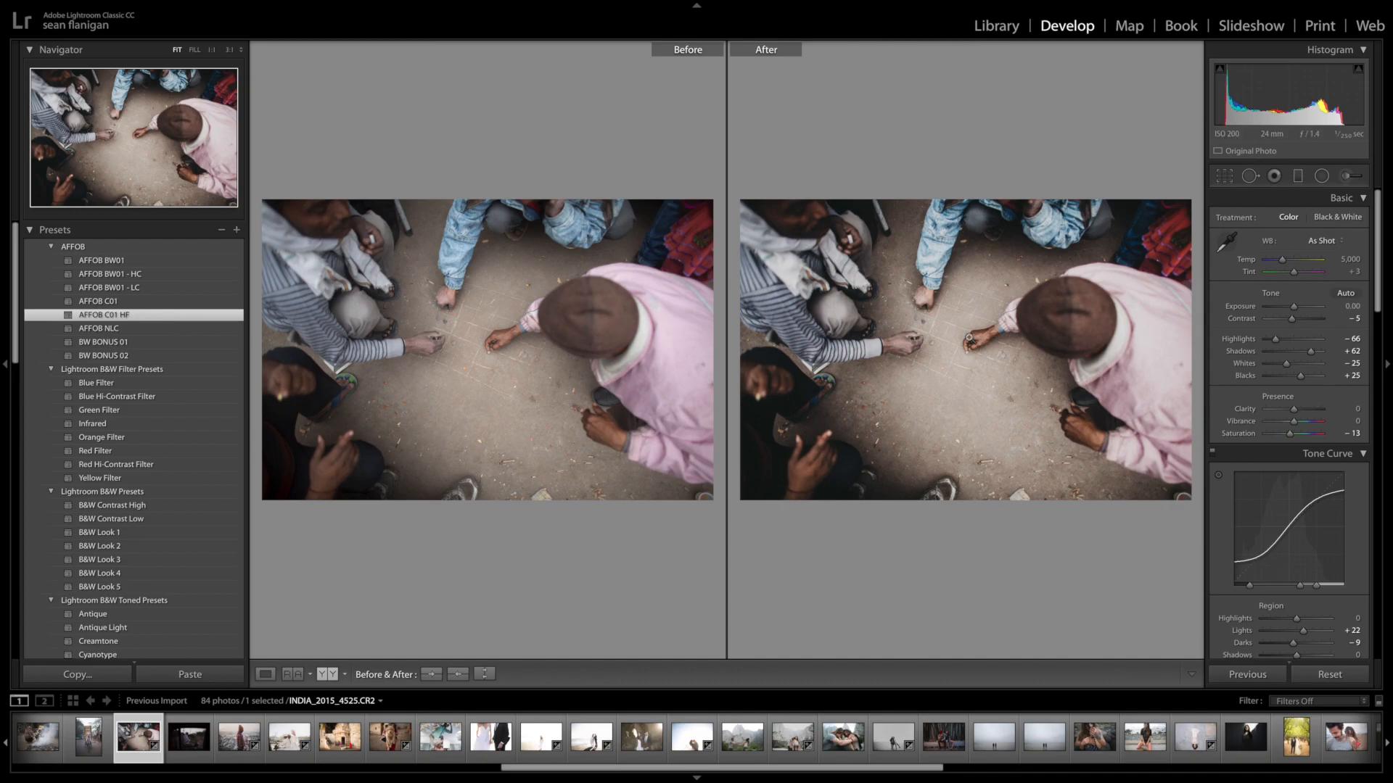
# Set the ground-game photo's Shadows to +78, Contrast to +17 and Exposure to +0.10.
pyautogui.moveTo(1310, 351); pyautogui.dragTo(1317, 353)
pyautogui.click(1298, 319)
pyautogui.moveTo(1293, 306); pyautogui.dragTo(1296, 311)
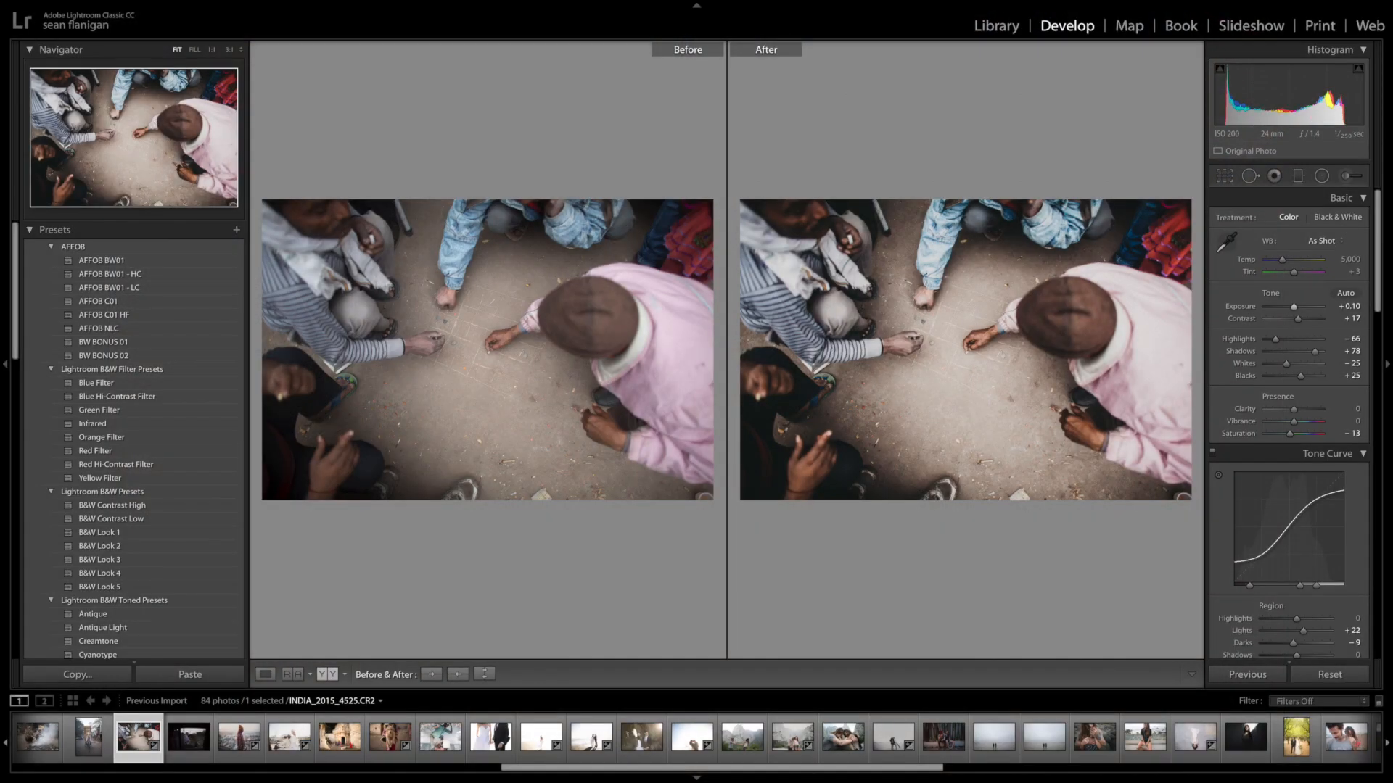
# On INDIA_2015_4014.CR2, the box-laden tricycle, set Temp to 5,678 and apply AFFOB C01 HF after trying AFFOB C01 and AFFOB NLC.
pyautogui.press('Left')
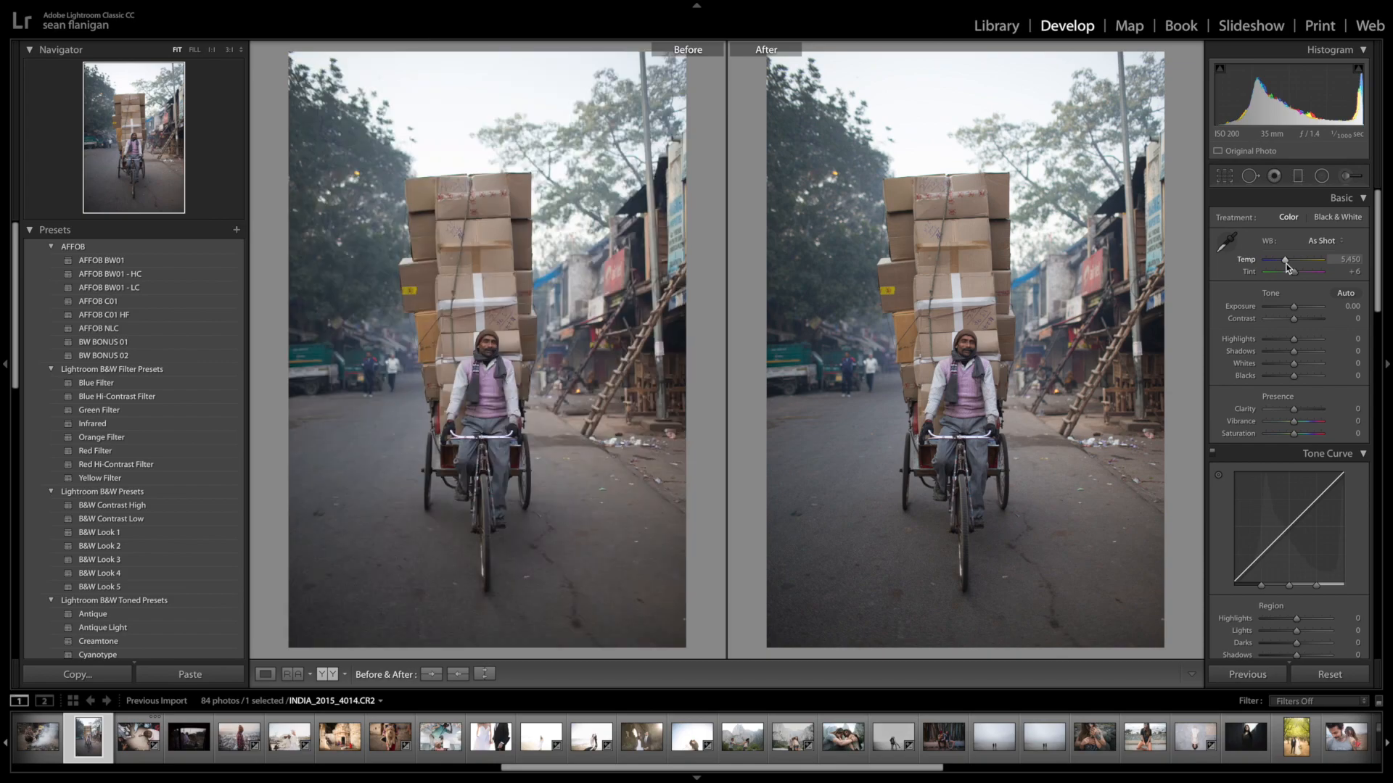
pyautogui.moveTo(1287, 266); pyautogui.dragTo(1288, 266)
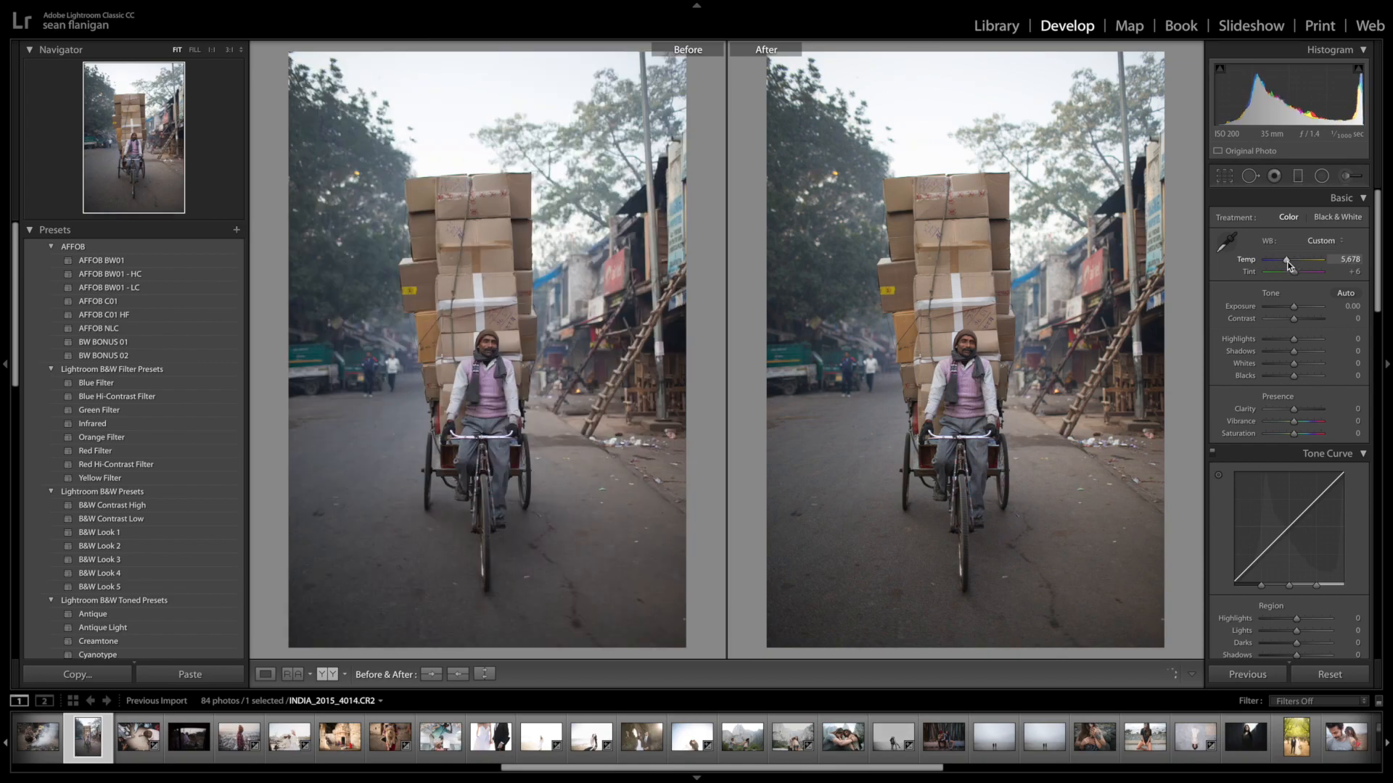
pyautogui.click(123, 304)
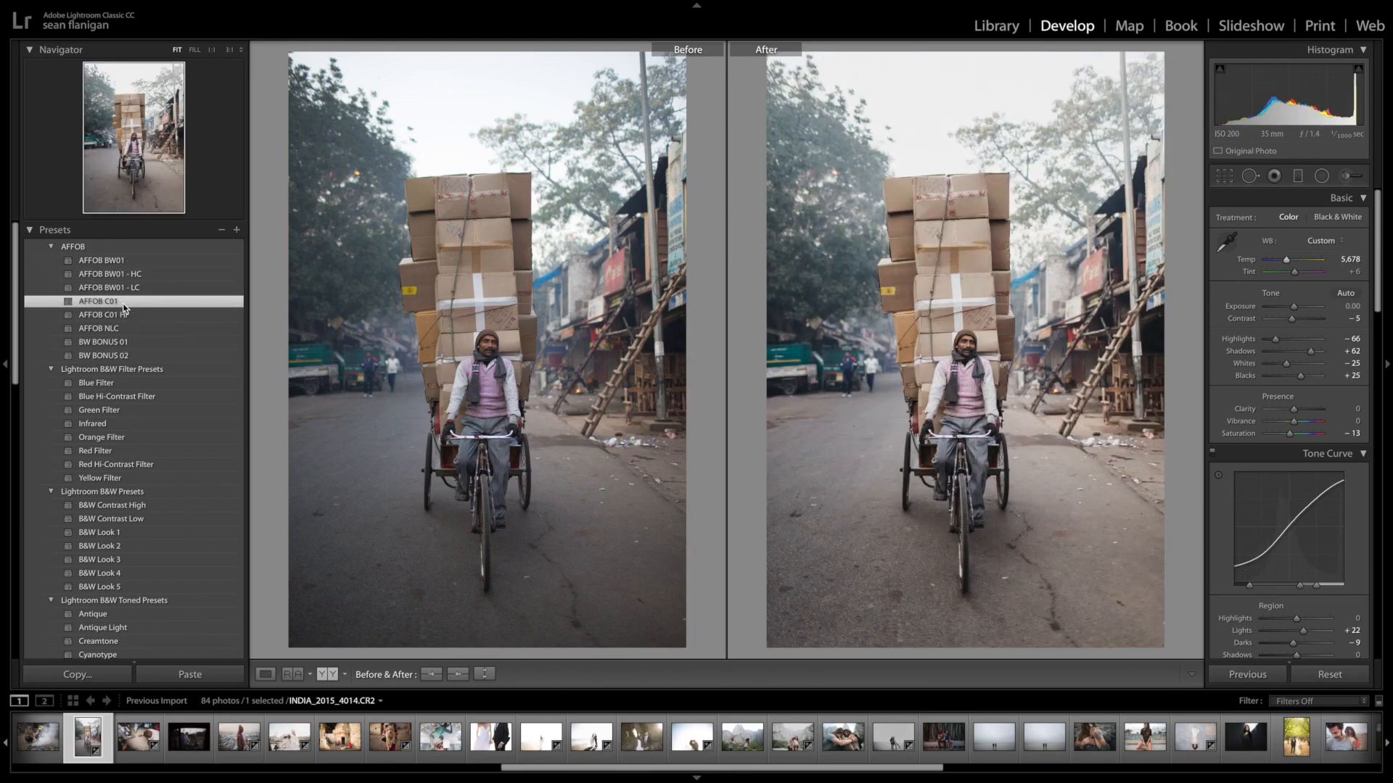
pyautogui.click(124, 333)
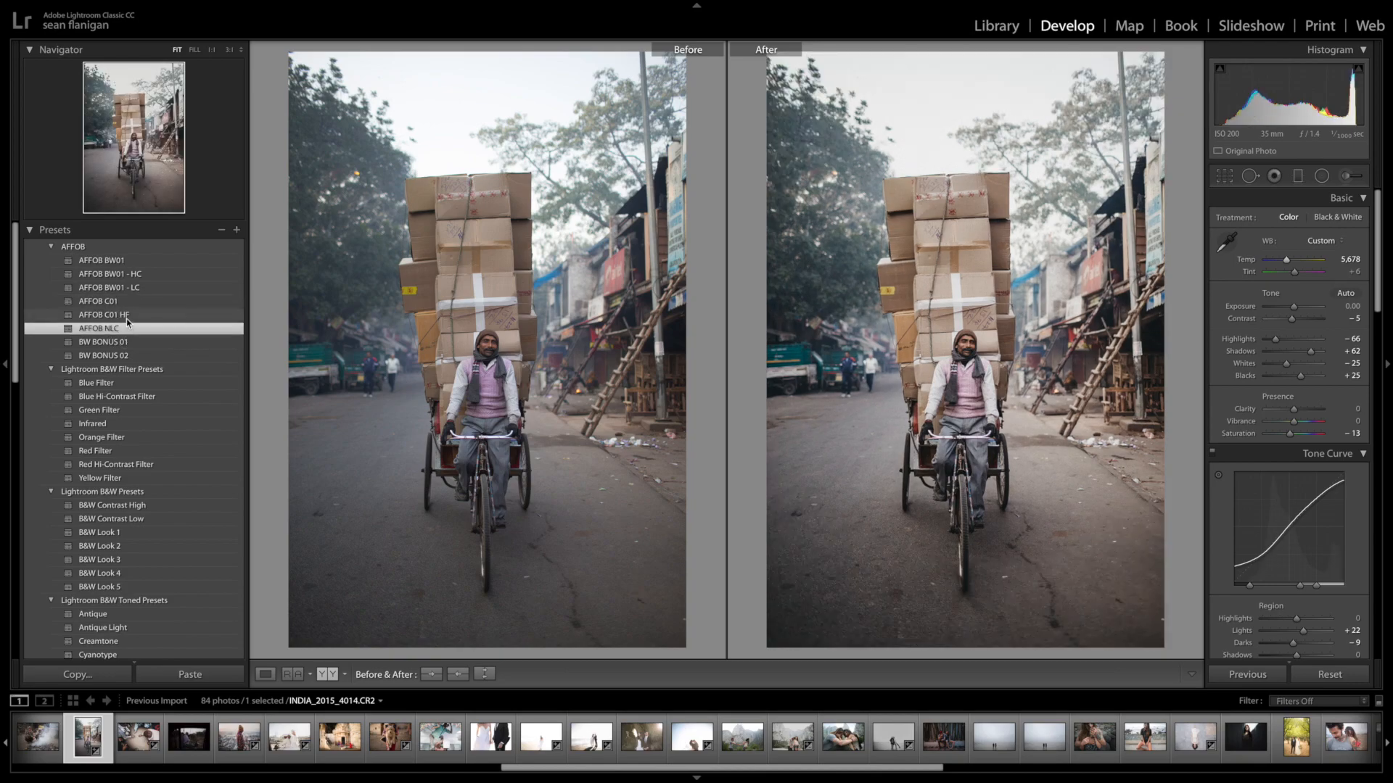
pyautogui.click(127, 319)
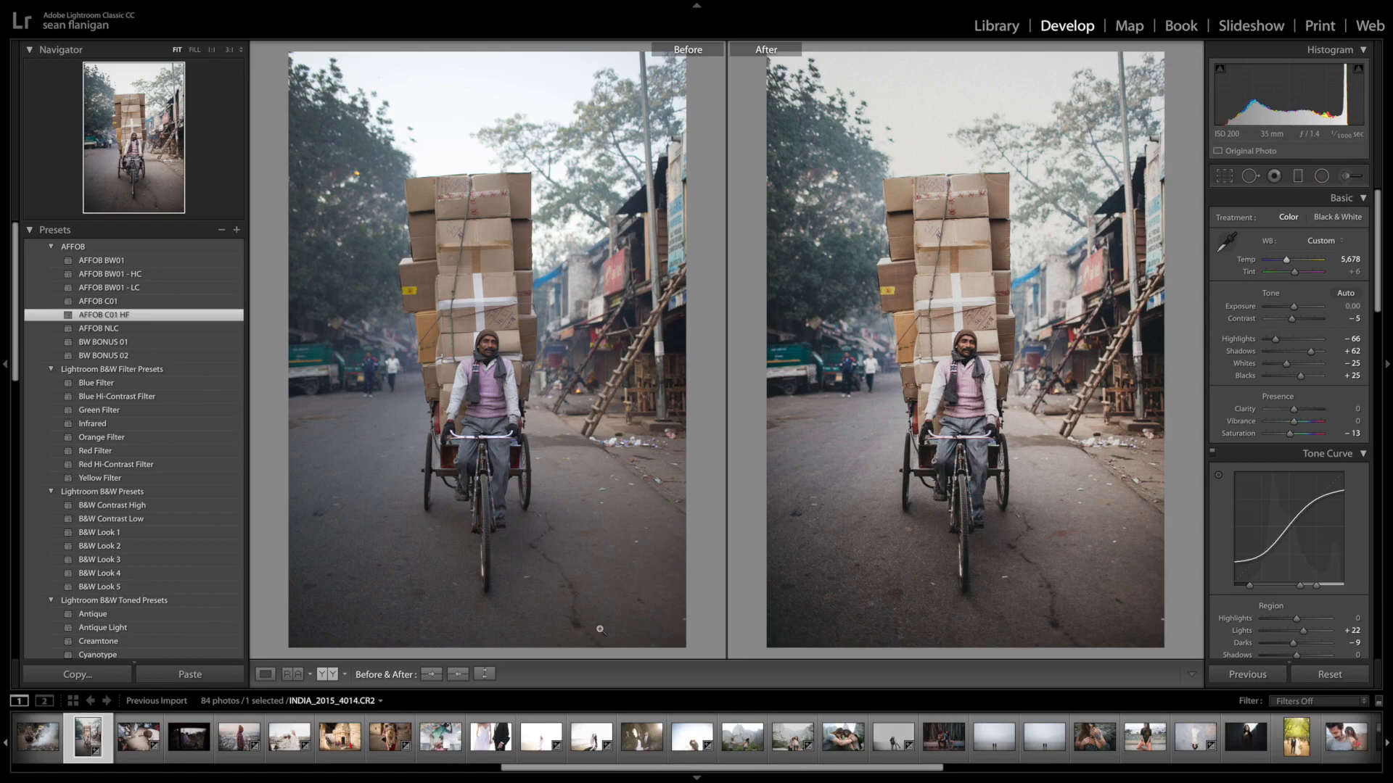
# Open INDIA_2015_4003.CR2, the two men by a smoking fire, and compare AFFOB BW01, BW01 - HC and BW01 - LC, returning to HC.
pyautogui.click(40, 738)
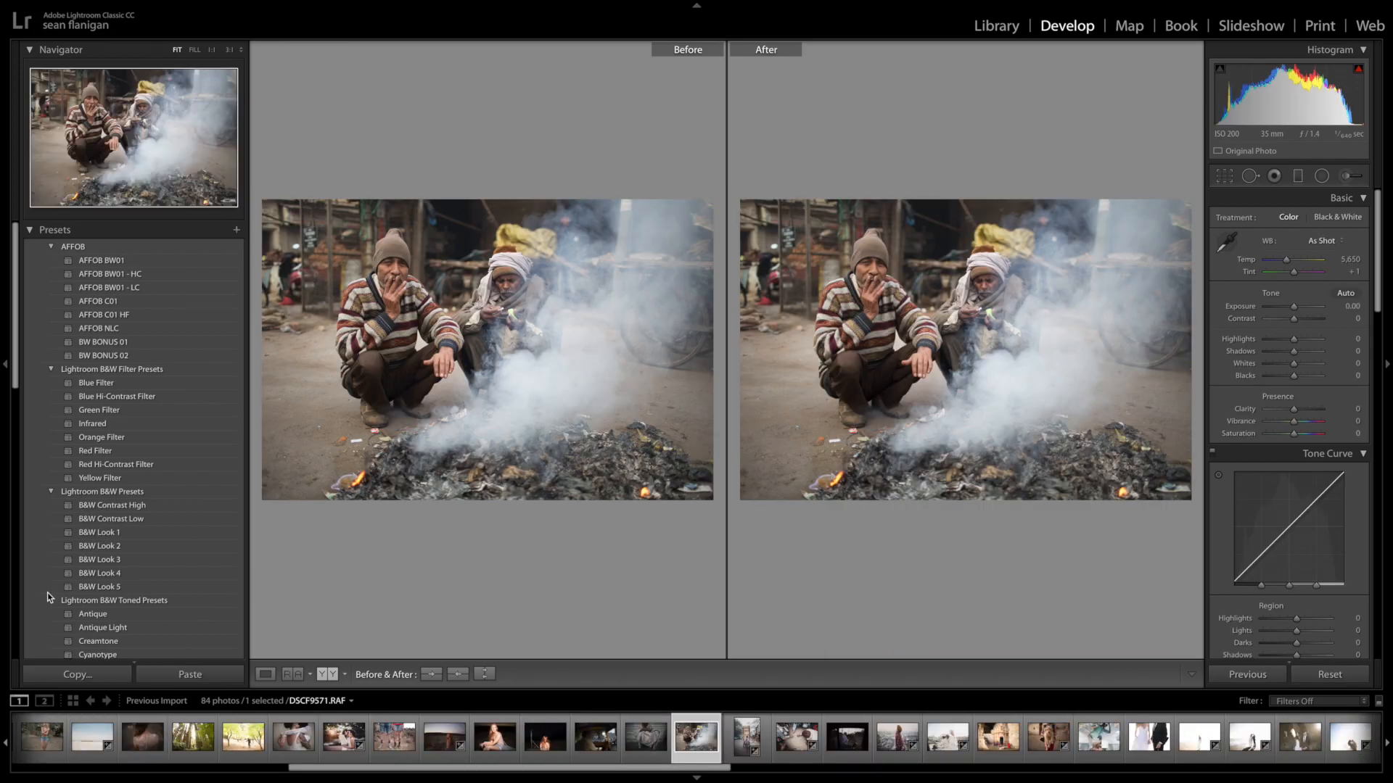
pyautogui.click(124, 261)
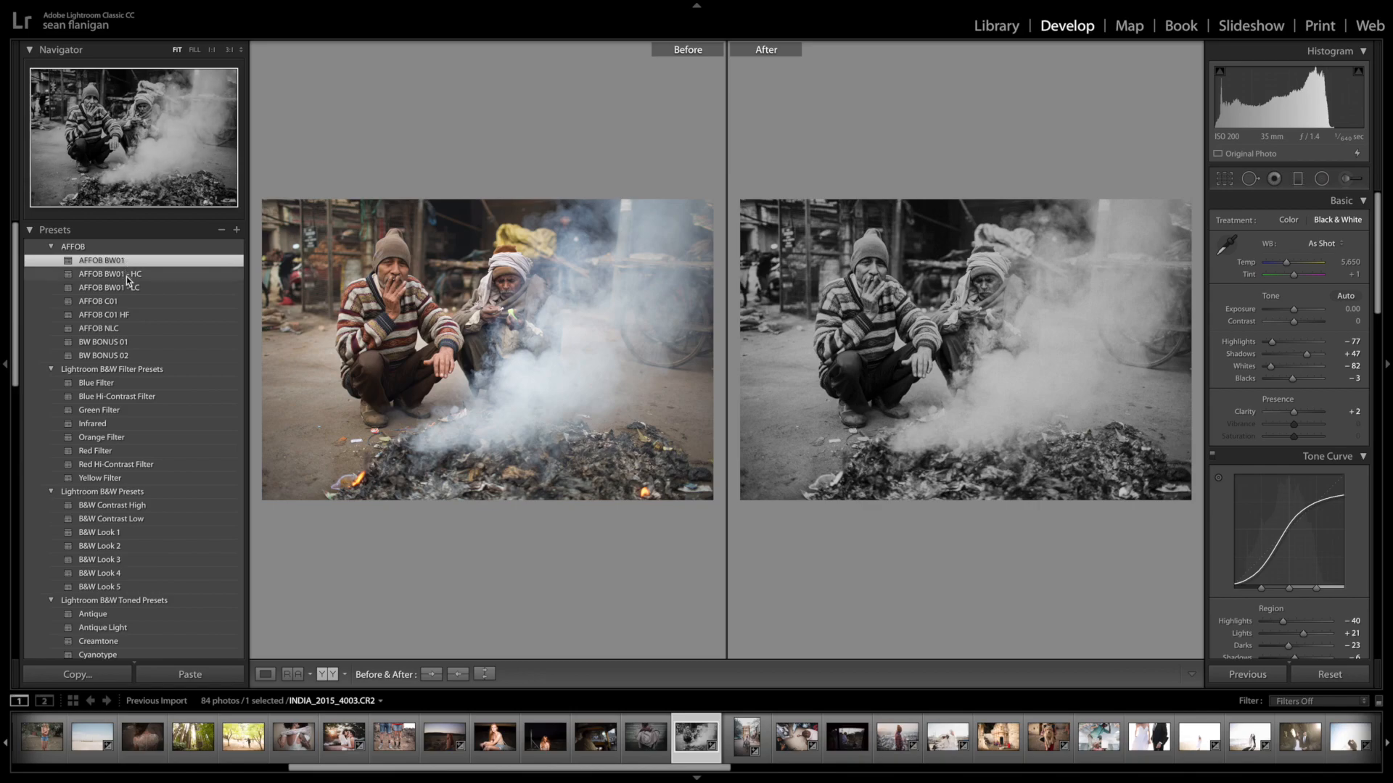
pyautogui.click(128, 278)
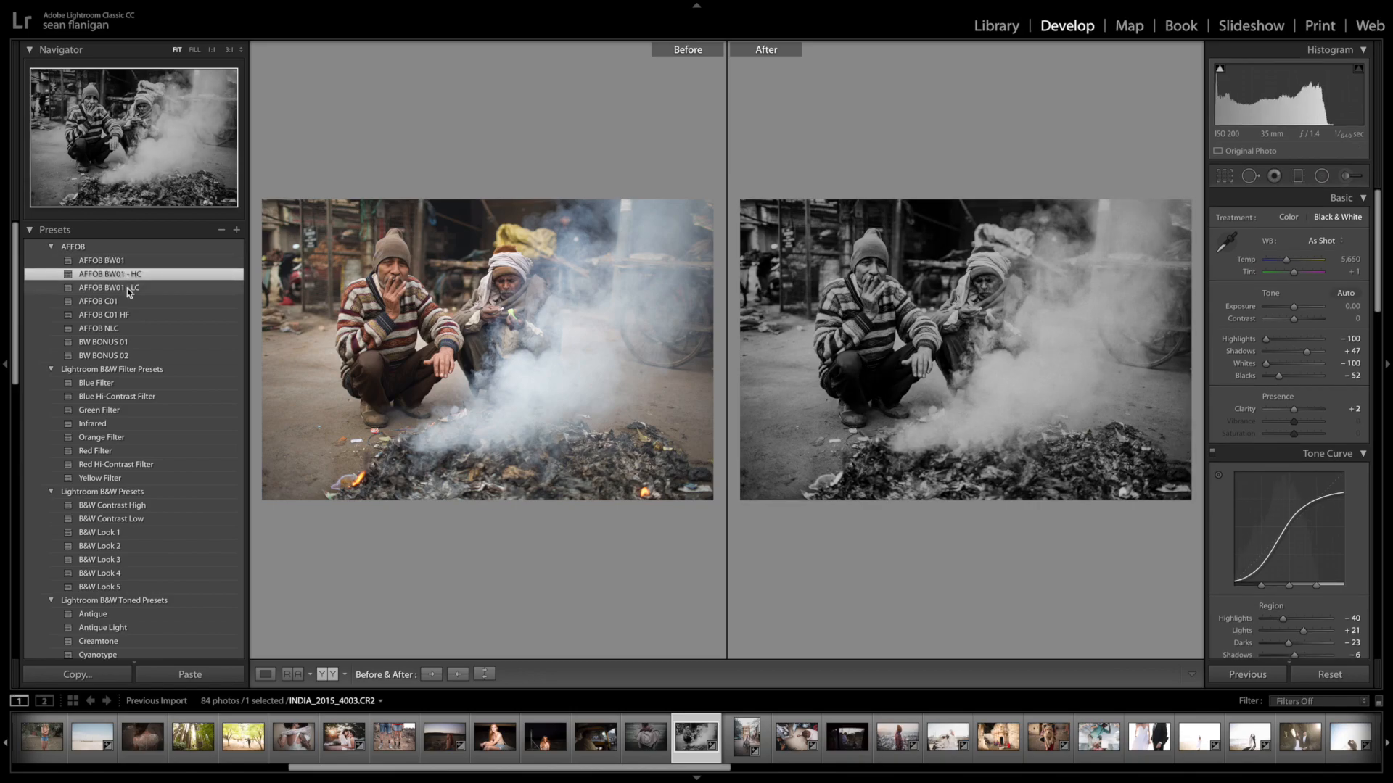
pyautogui.click(128, 289)
pyautogui.click(127, 275)
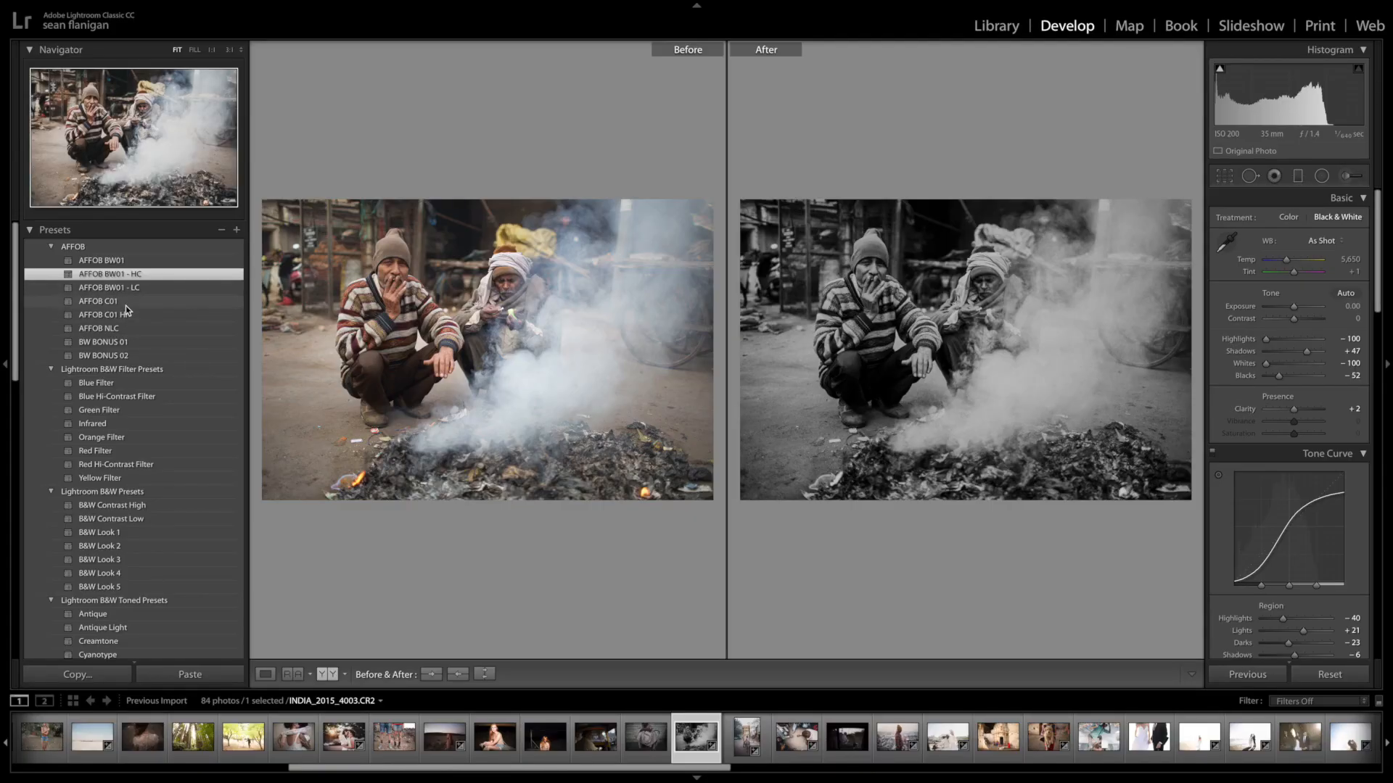
# Try AFFOB C01 and AFFOB NLC on the smoking-fire photo, and apply AFFOB C01 HF.
pyautogui.click(125, 304)
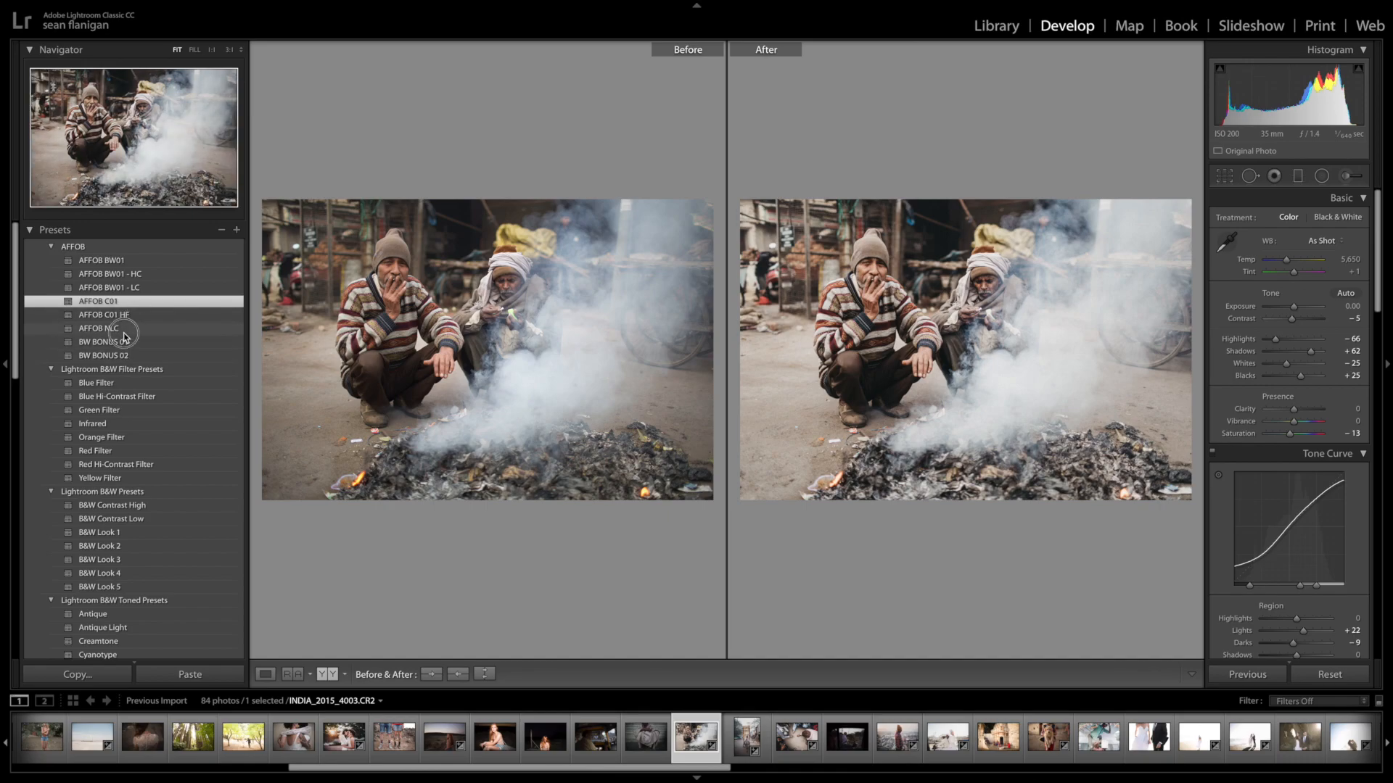
pyautogui.click(124, 334)
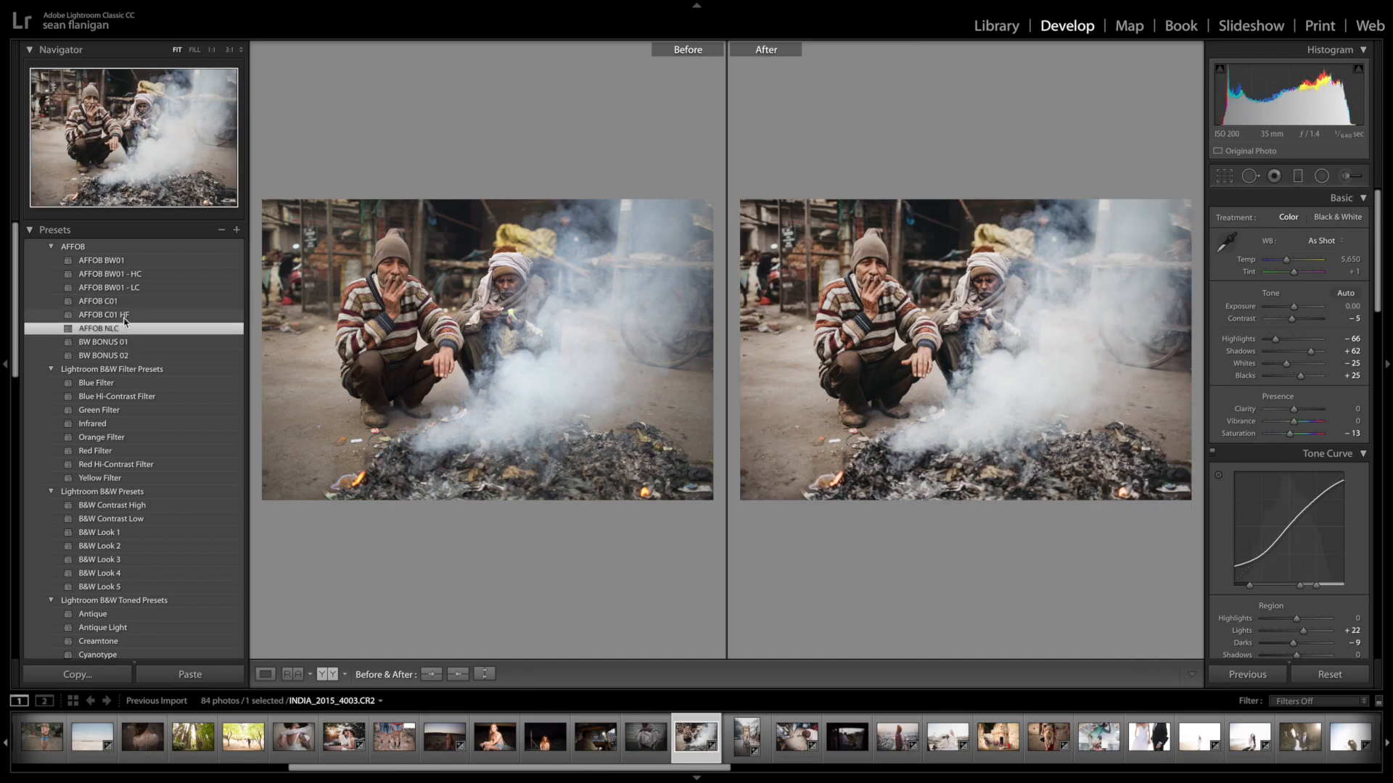
pyautogui.click(124, 317)
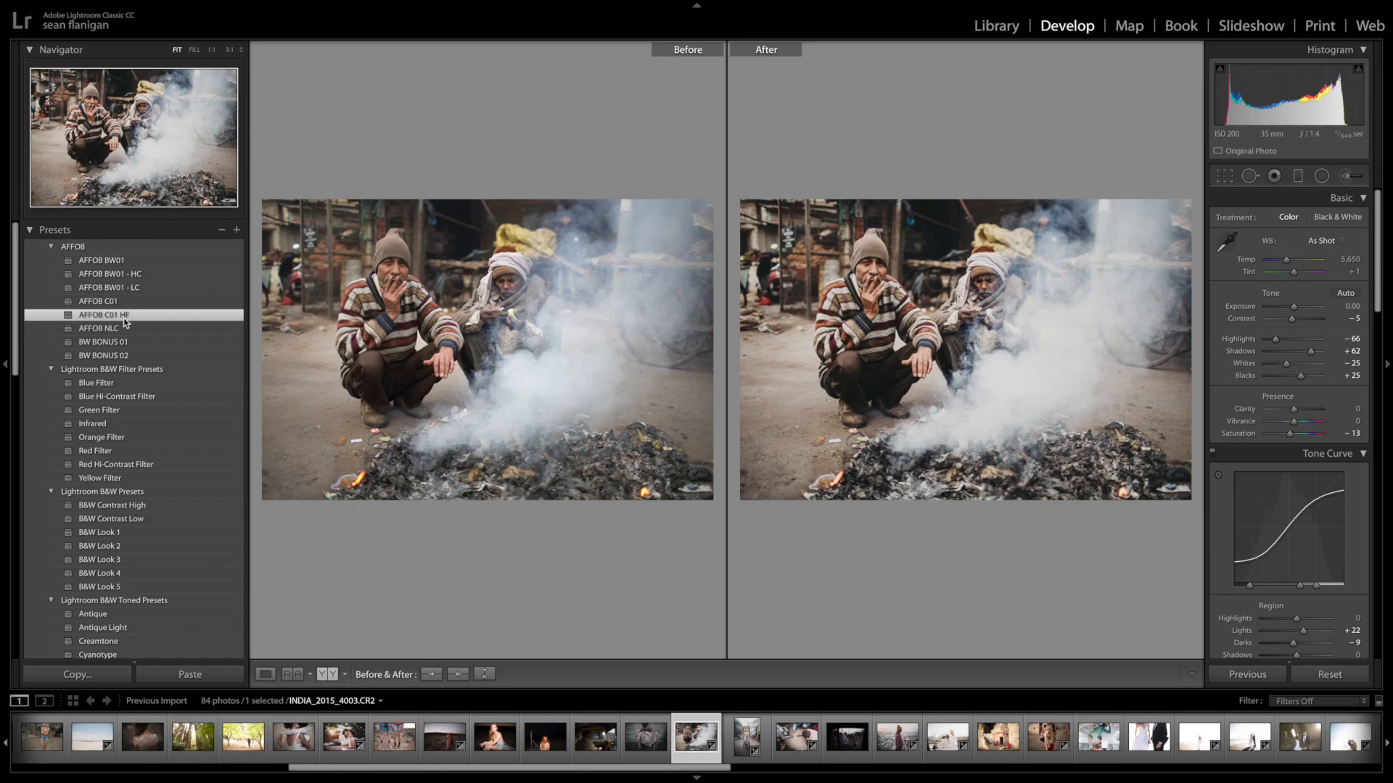
# Open IMG_1553.CR2, the embracing brides with the tattooed arm, set Temp to 5,284 and apply AFFOB C01.
pyautogui.click(304, 741)
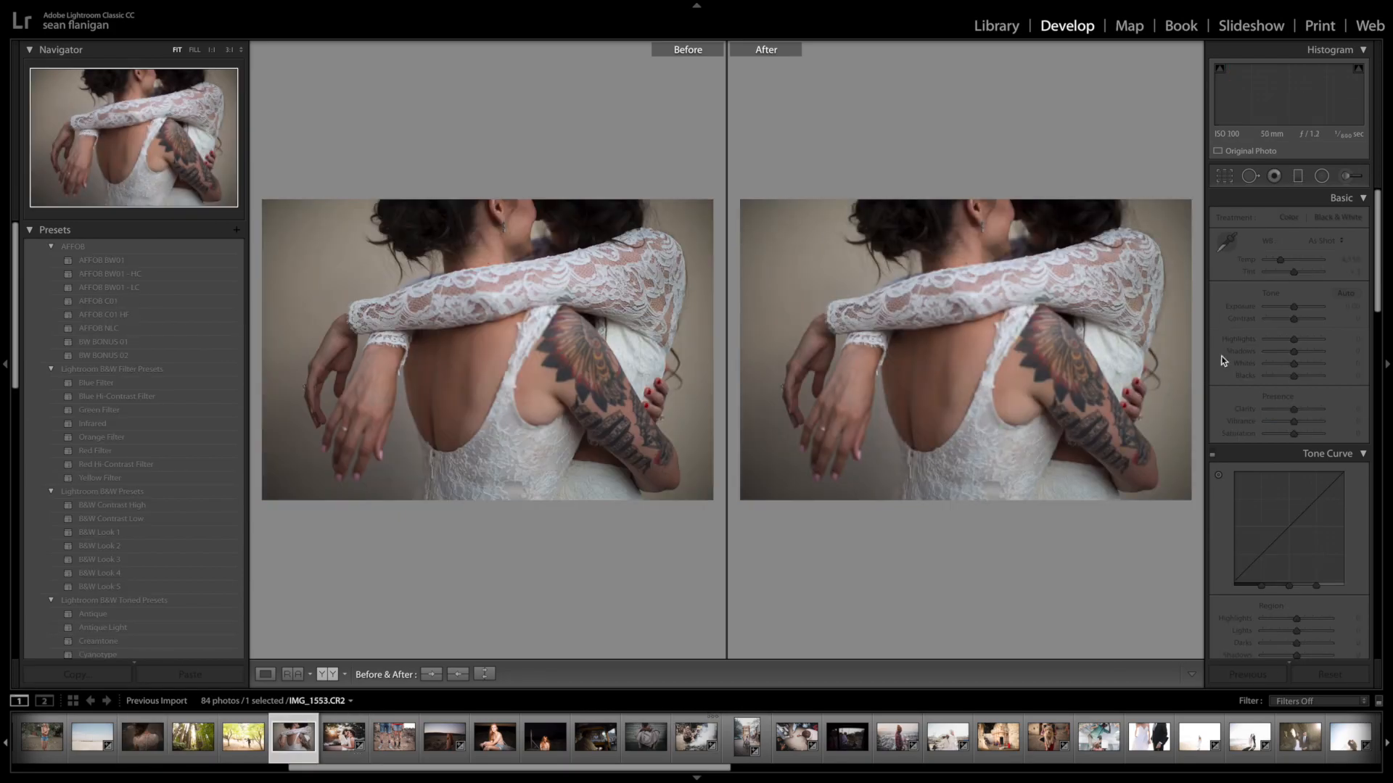
pyautogui.moveTo(1279, 259); pyautogui.dragTo(1285, 264)
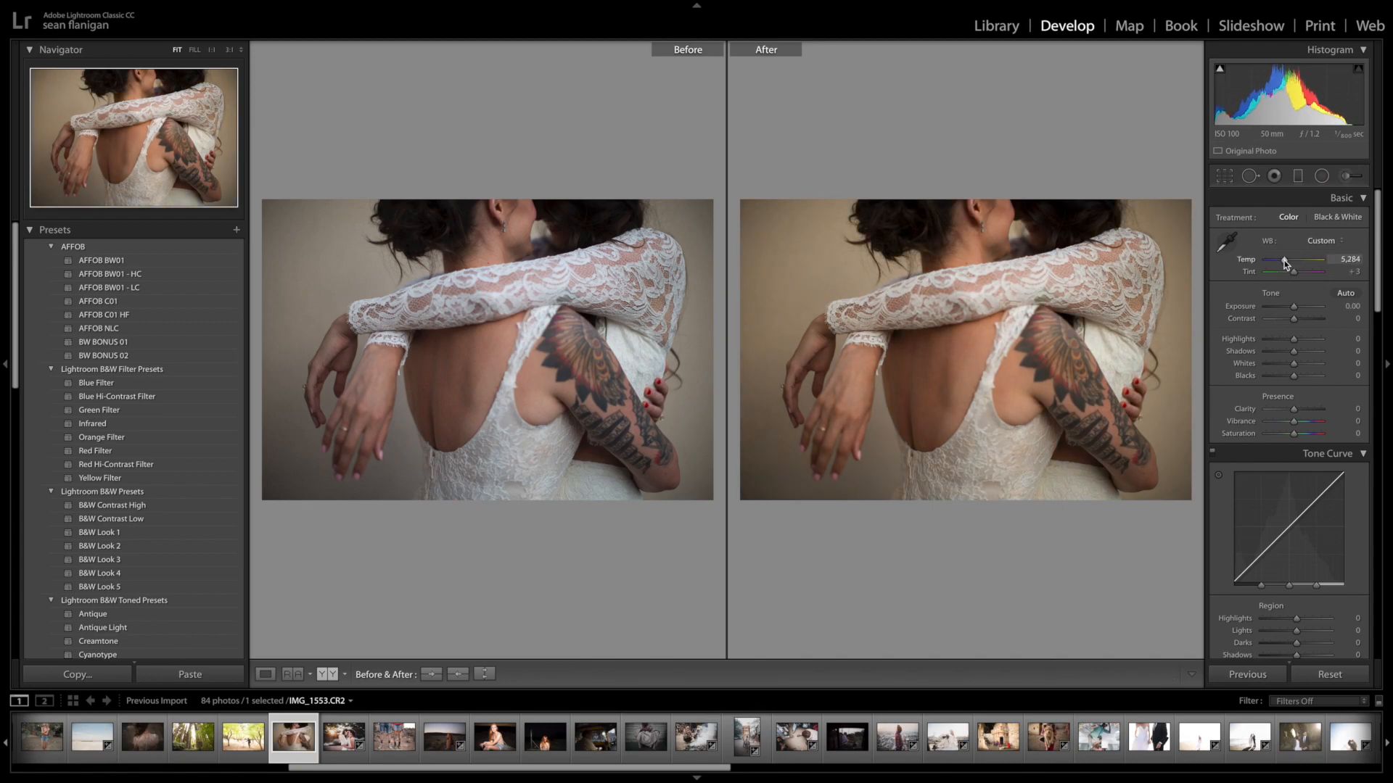
pyautogui.click(101, 304)
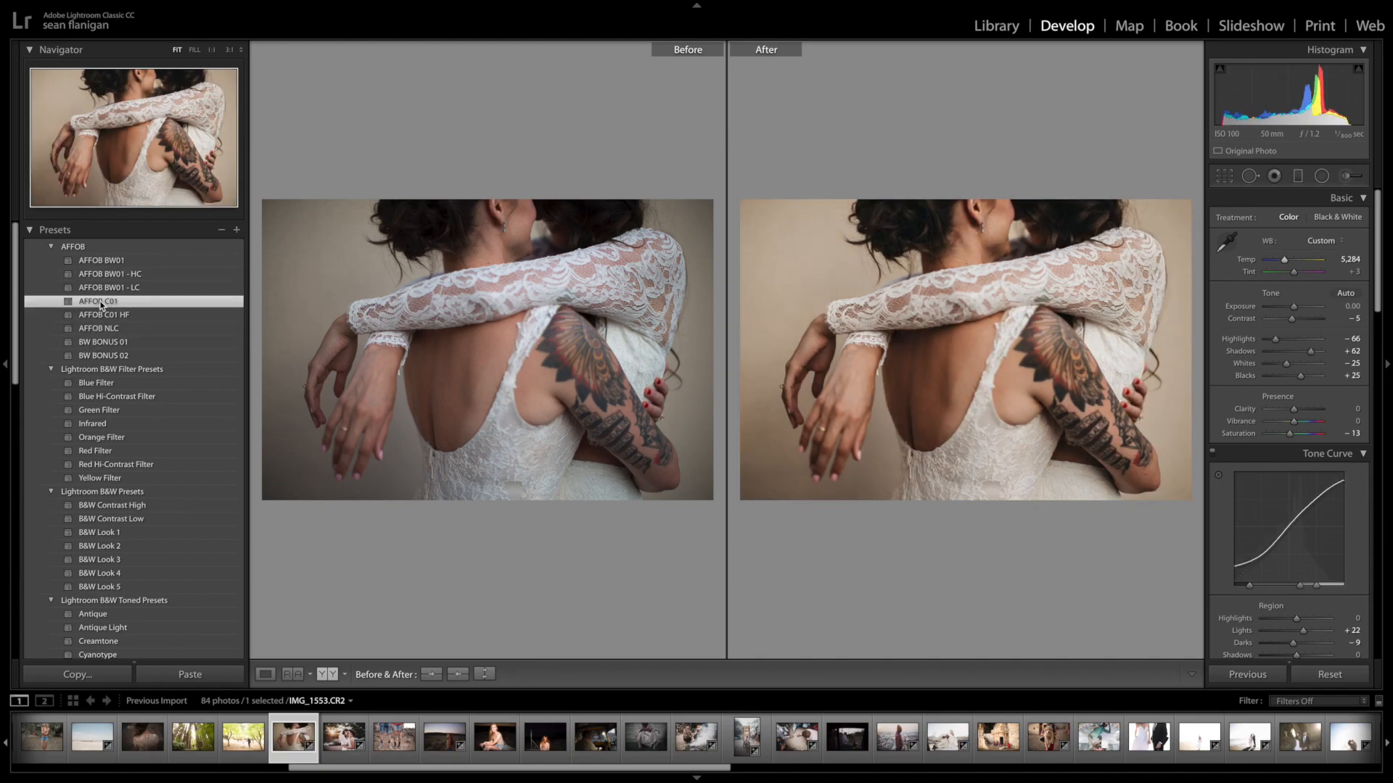
# Compare AFFOB NLC and AFFOB C01 HF on the tattooed-arm photo, then set Shadows to +96 and Exposure to +0.45.
pyautogui.click(103, 328)
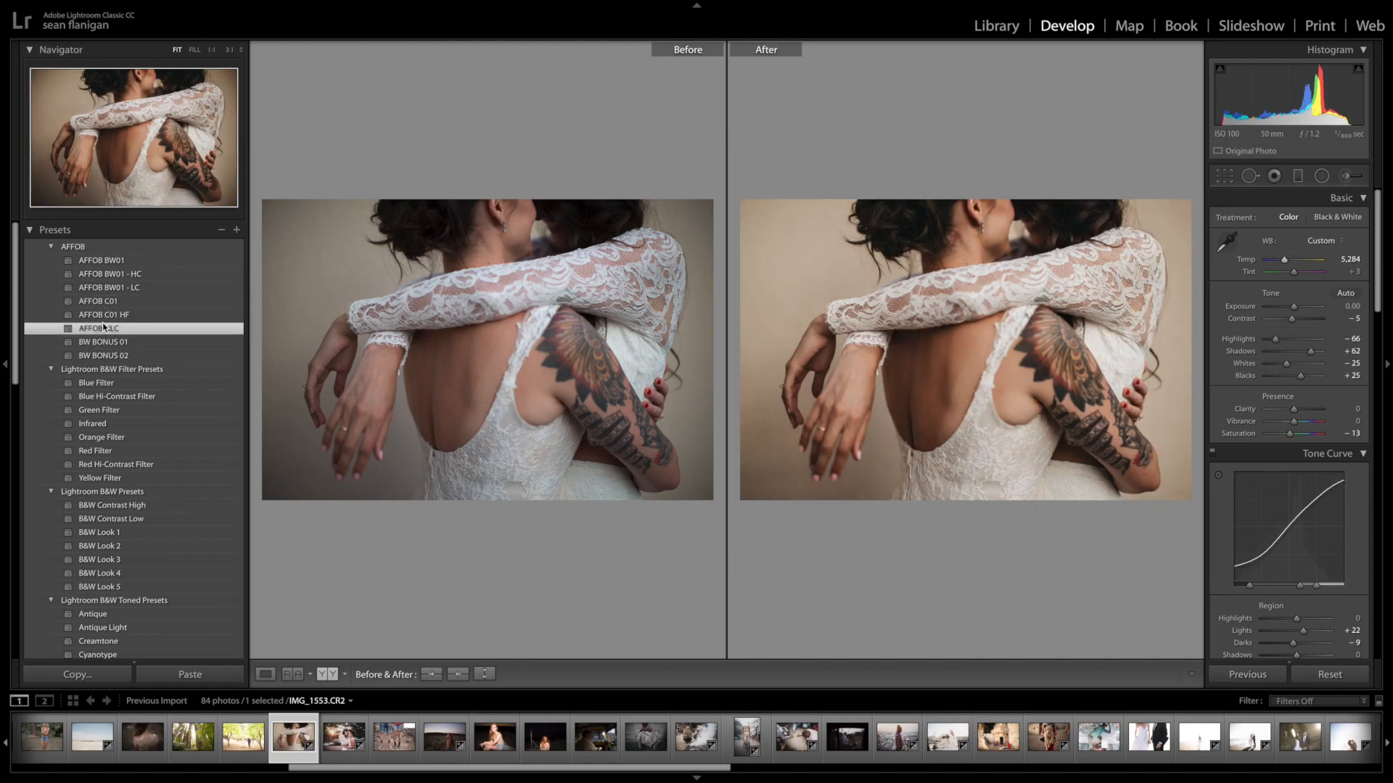
pyautogui.click(103, 318)
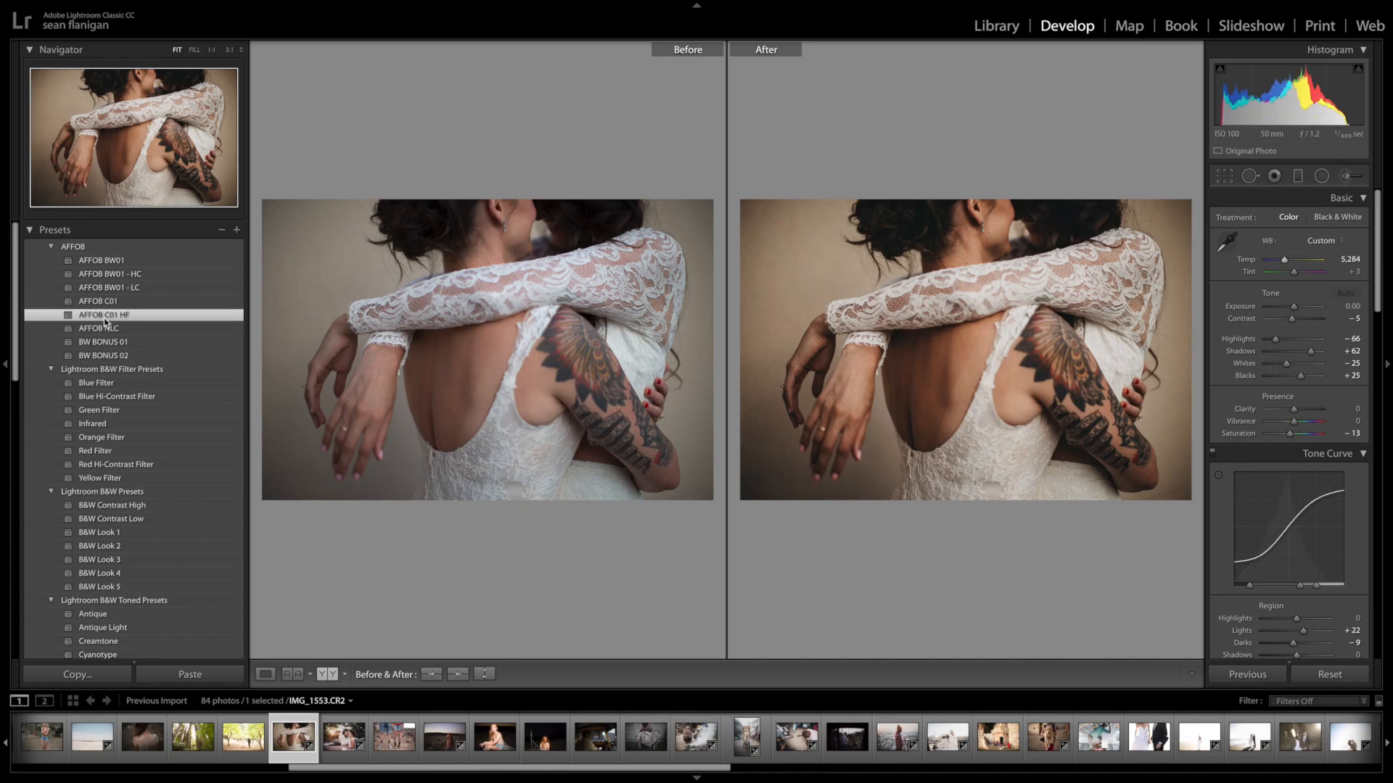
pyautogui.click(104, 328)
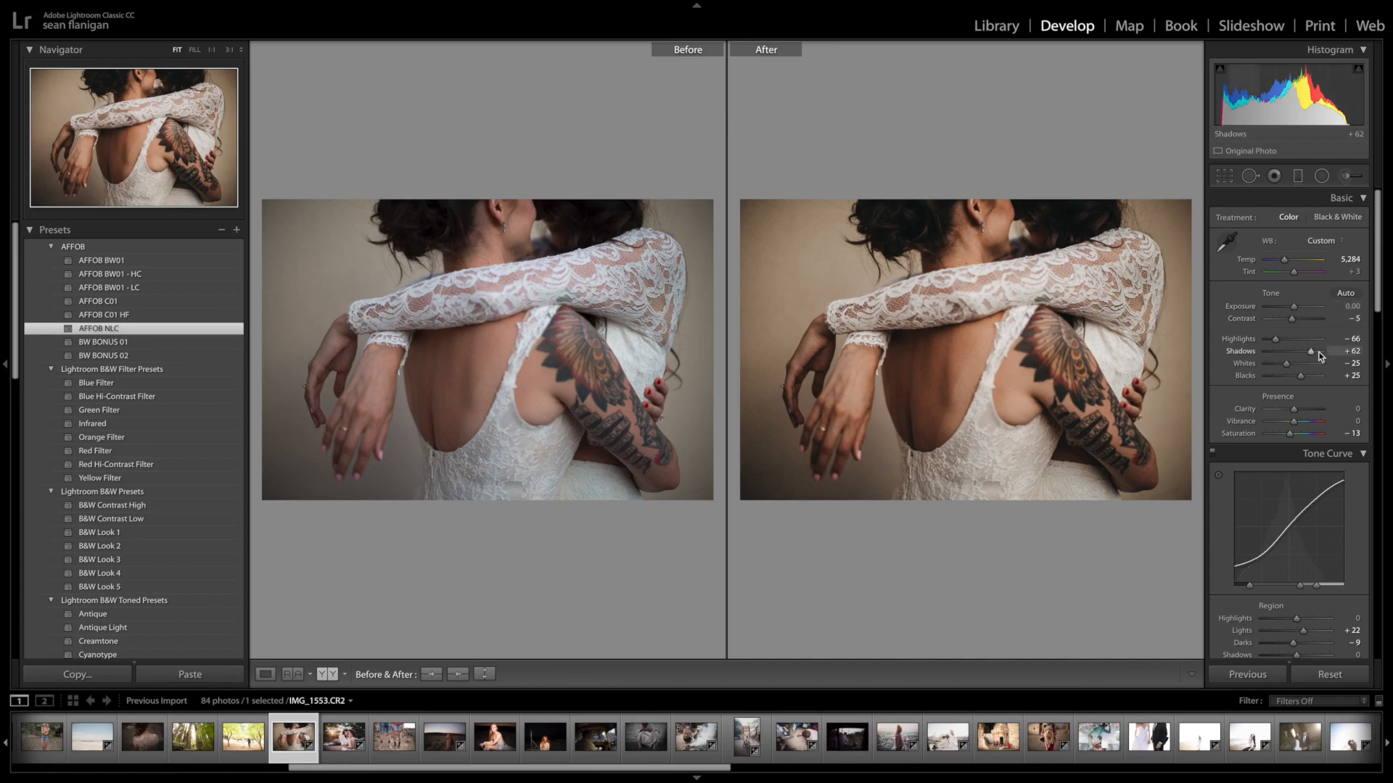
pyautogui.moveTo(1321, 352); pyautogui.dragTo(1297, 310)
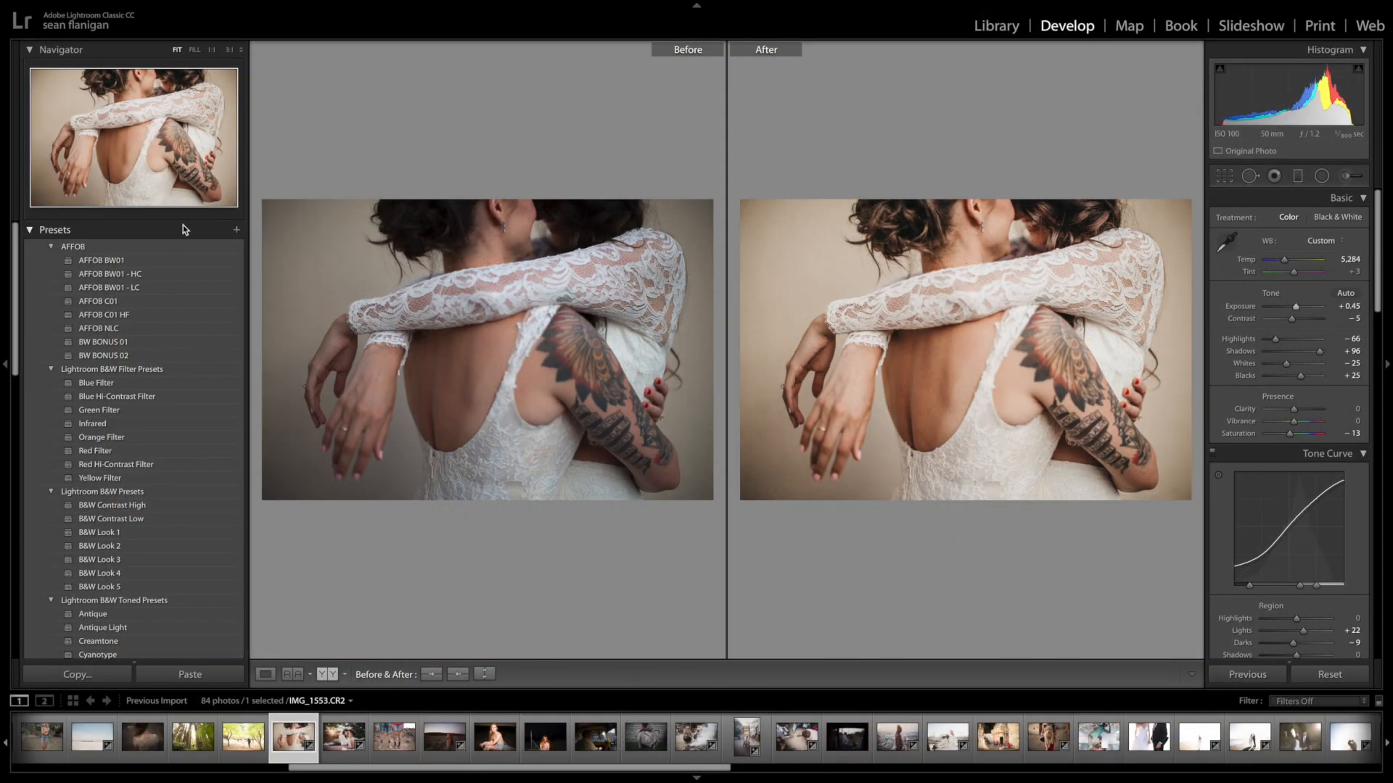
# Reset the tattooed-arm photo and compare AFFOB BW01, BW01 - HC and BW01 - LC on it, returning to HC.
pyautogui.click(118, 261)
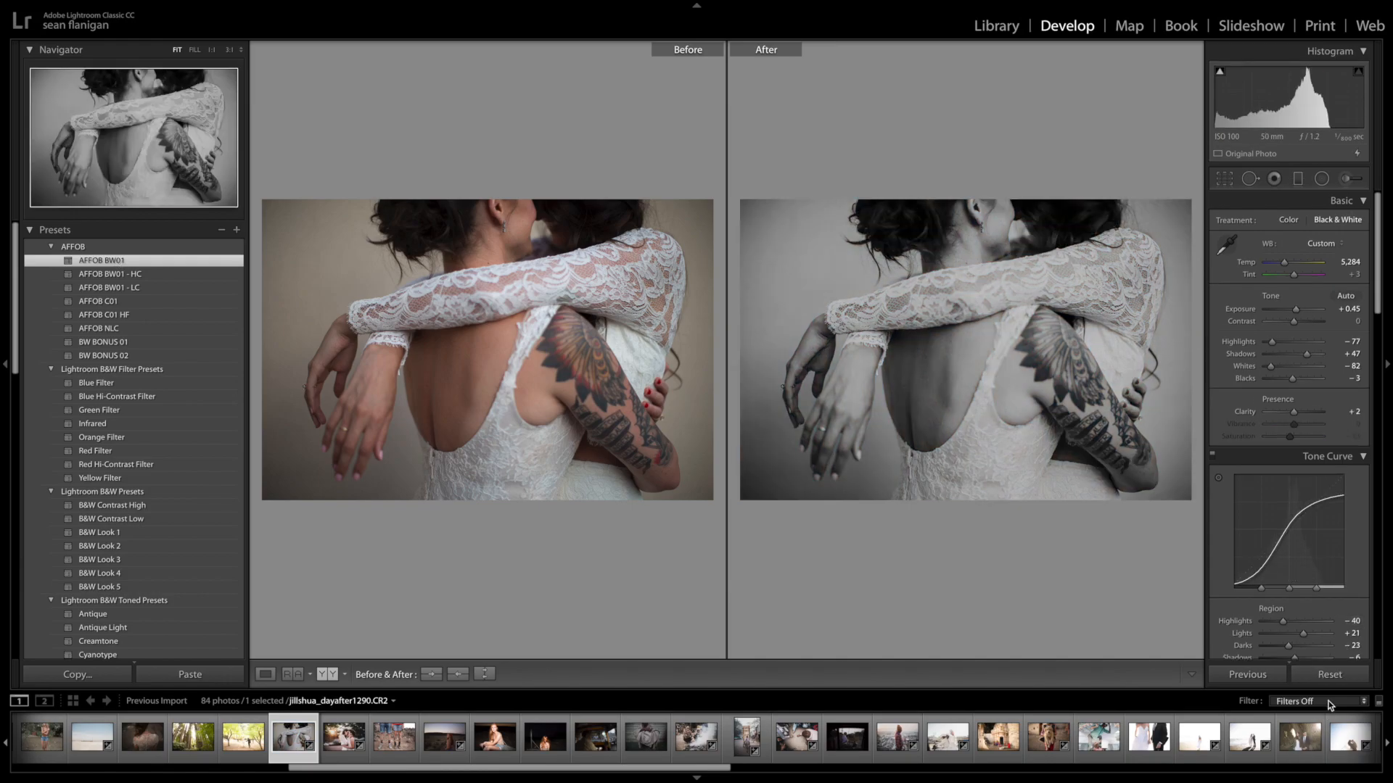
pyautogui.click(1330, 677)
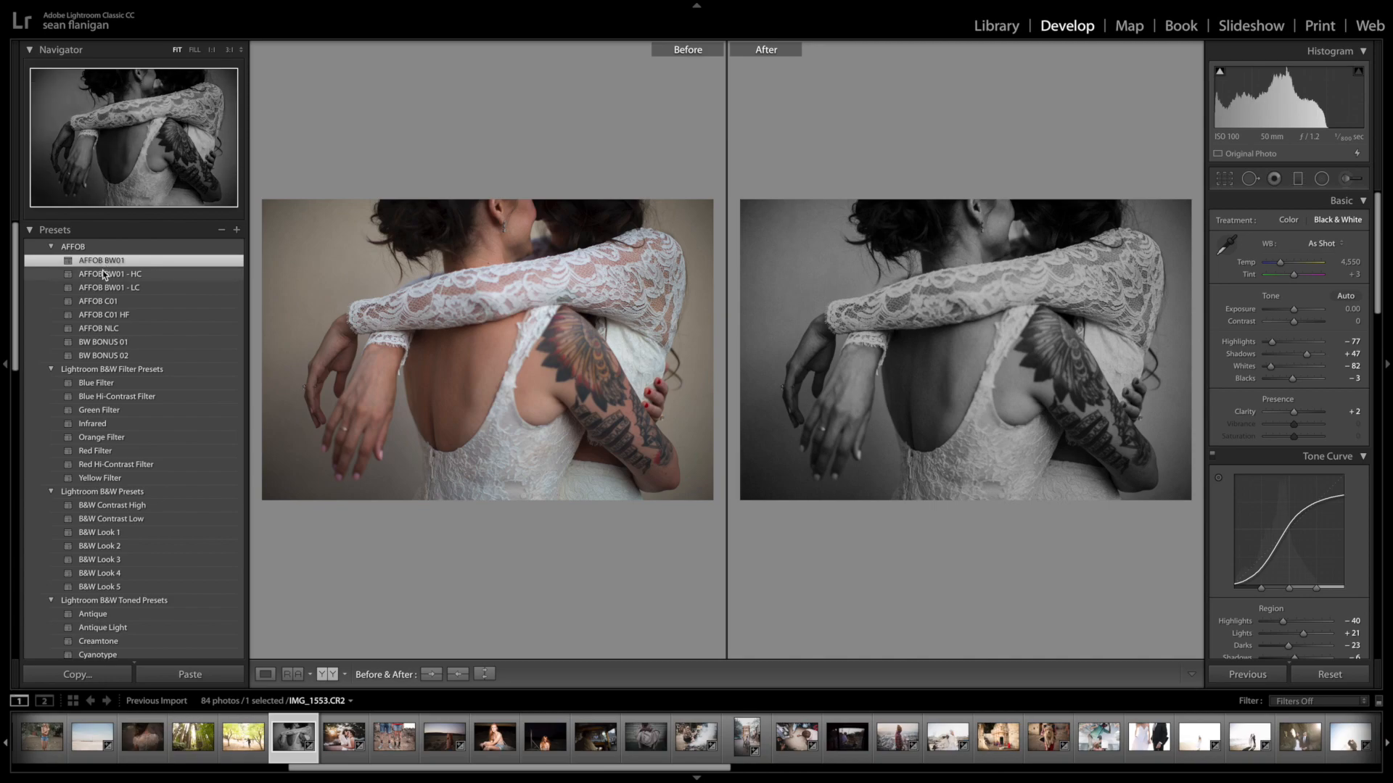
pyautogui.click(103, 276)
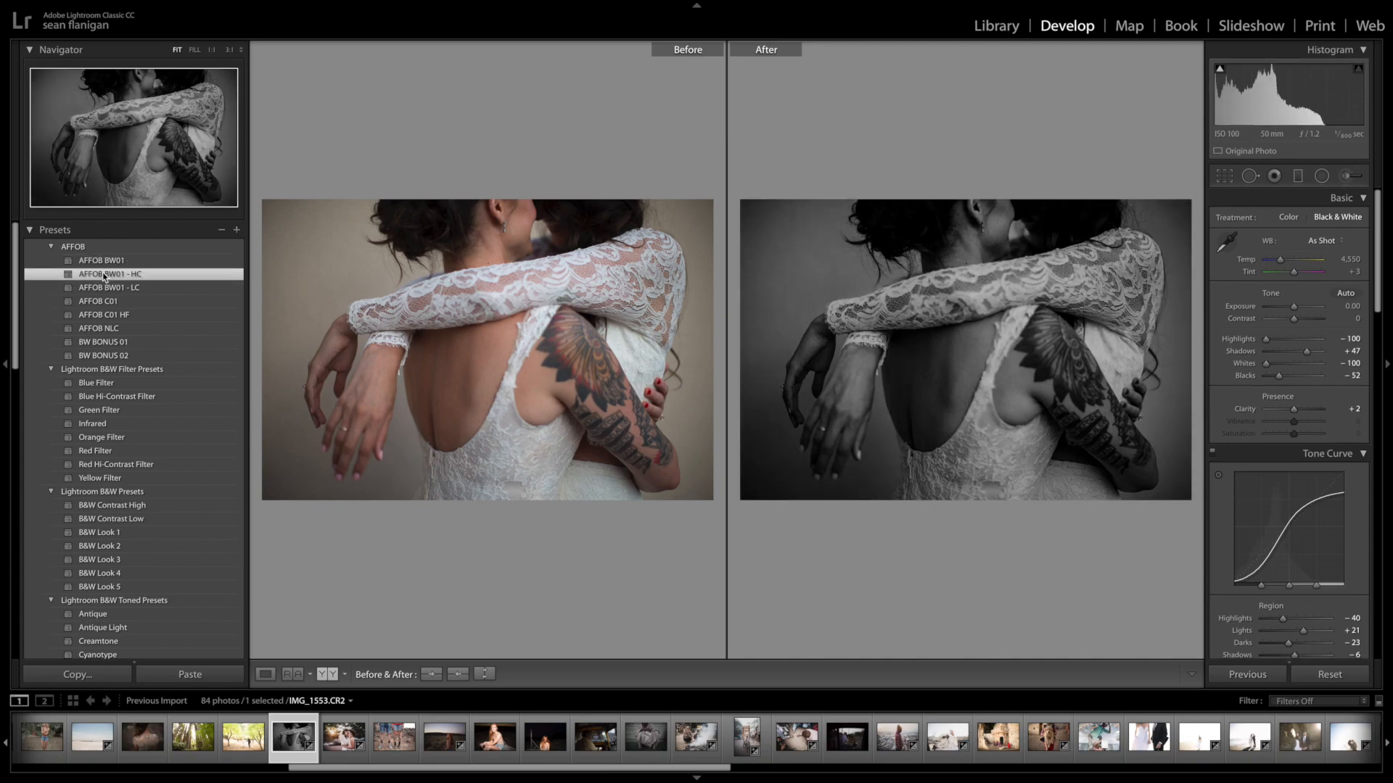
pyautogui.click(103, 289)
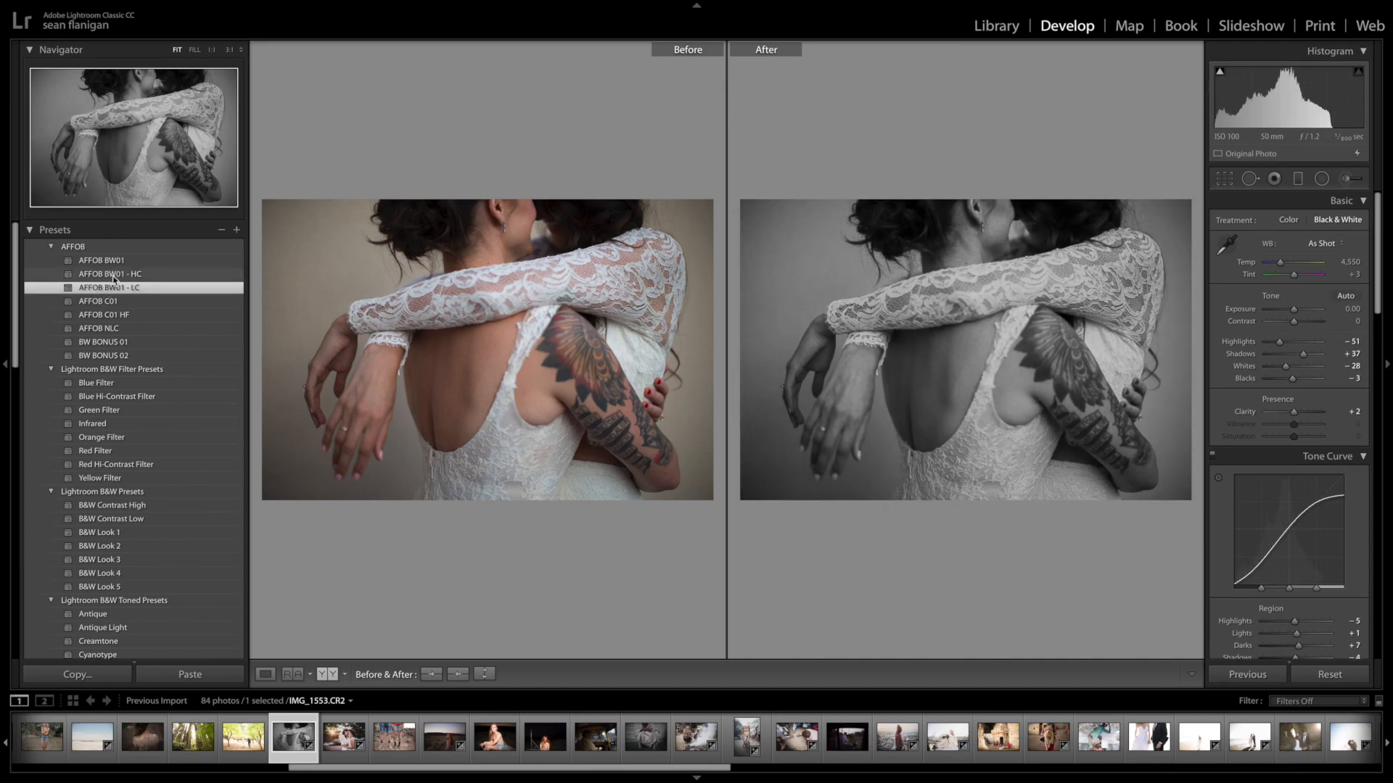
pyautogui.click(113, 277)
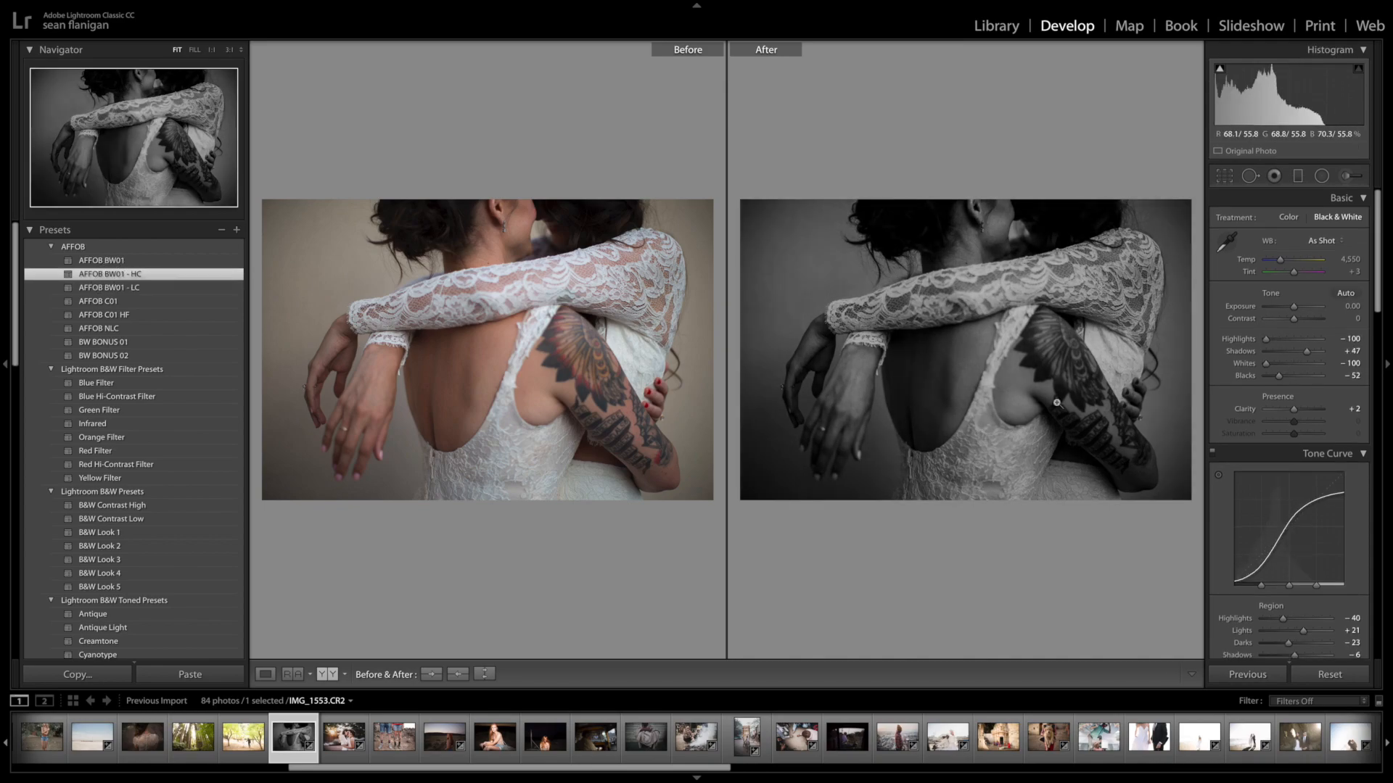
# Try Shadows at +100 on the tattooed-arm photo, then reset it and apply AFFOB BW01.
pyautogui.click(1321, 354)
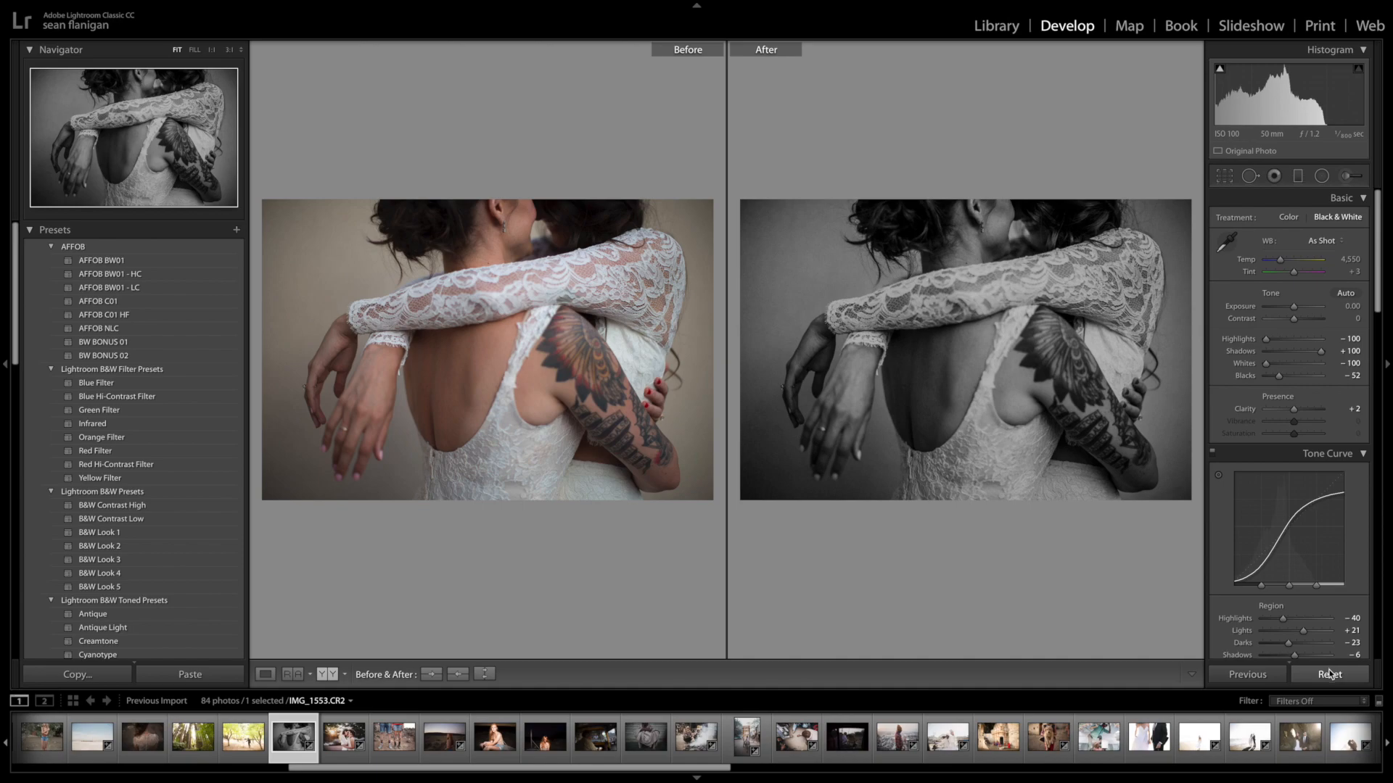
pyautogui.click(1329, 674)
pyautogui.click(184, 260)
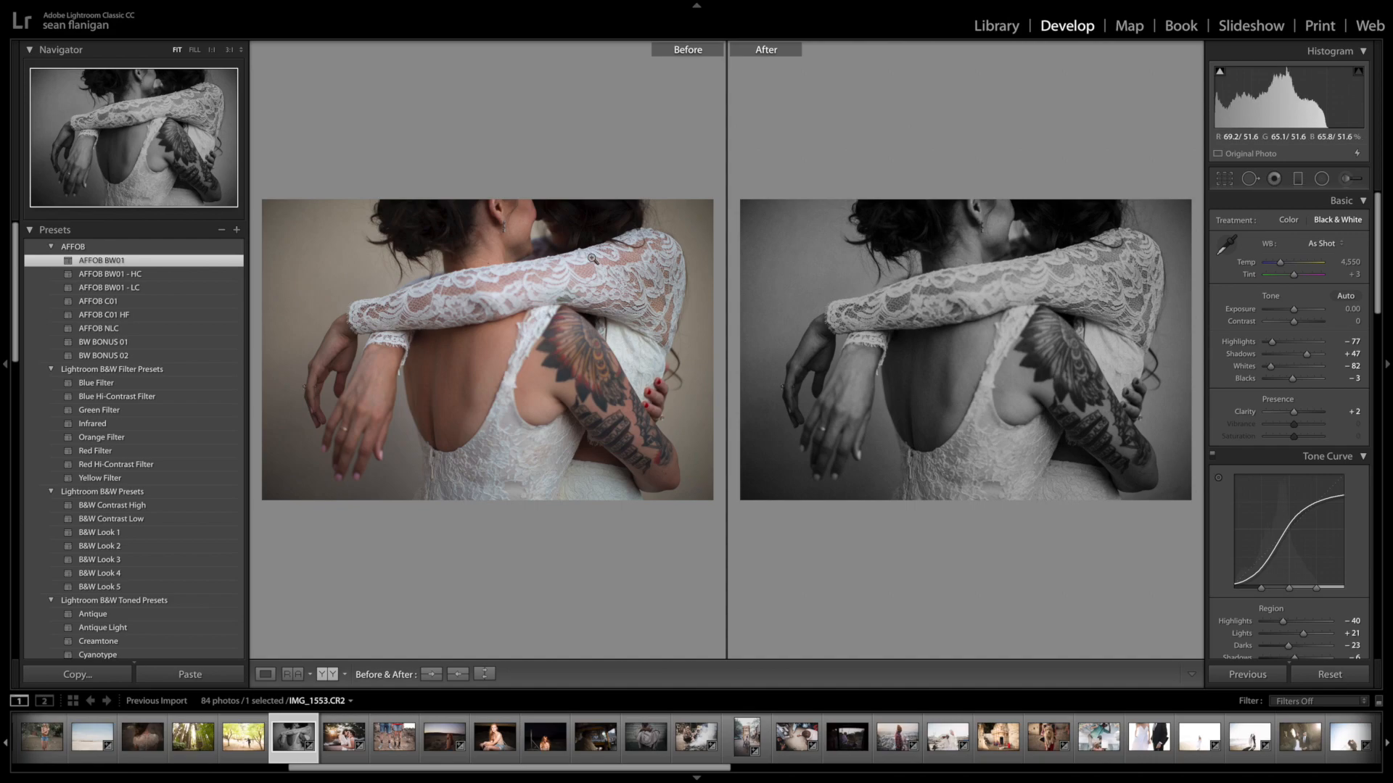
# Open IMG_6244.CR2, the red-haired woman in the desert, and compare AFFOB C01, NLC and C01 HF with Exposure at +0.60.
pyautogui.click(451, 741)
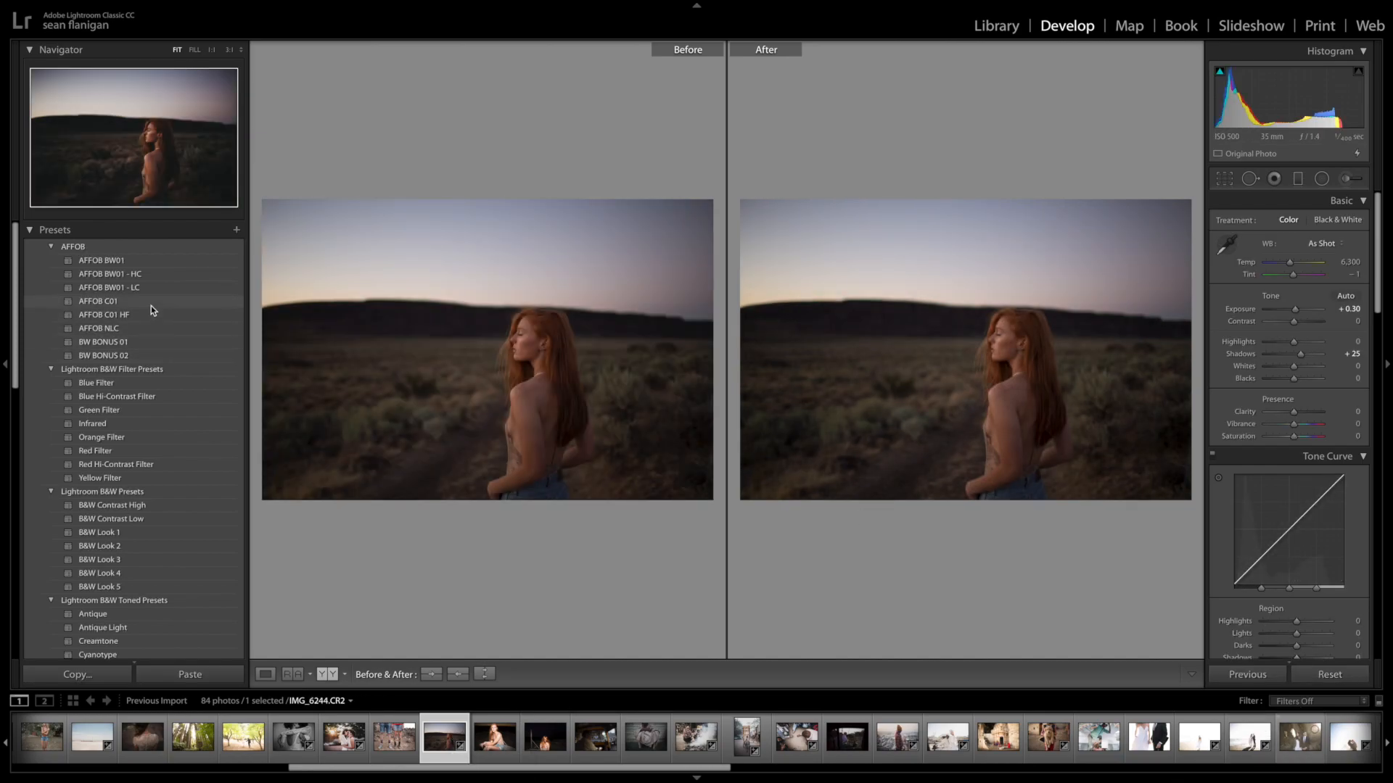
pyautogui.click(151, 308)
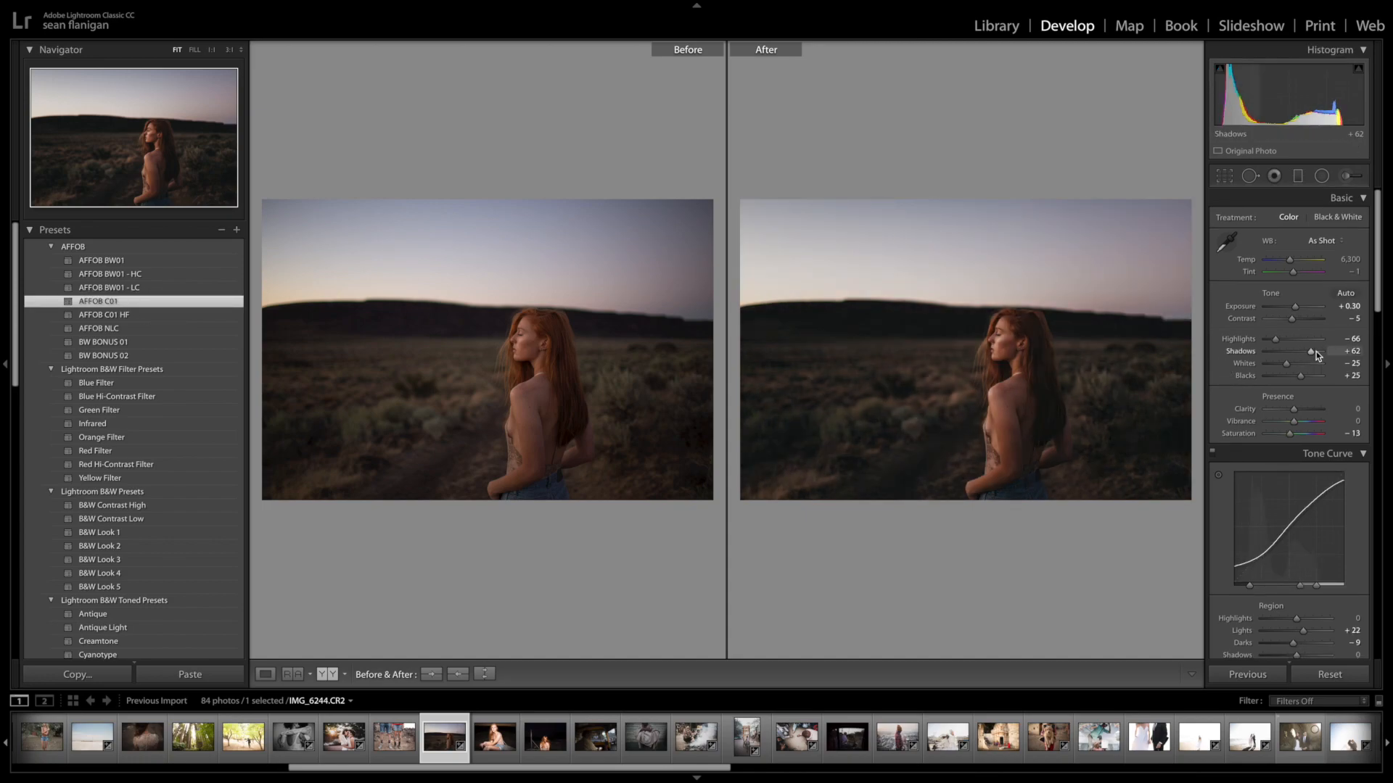
pyautogui.moveTo(1295, 307); pyautogui.dragTo(1298, 308)
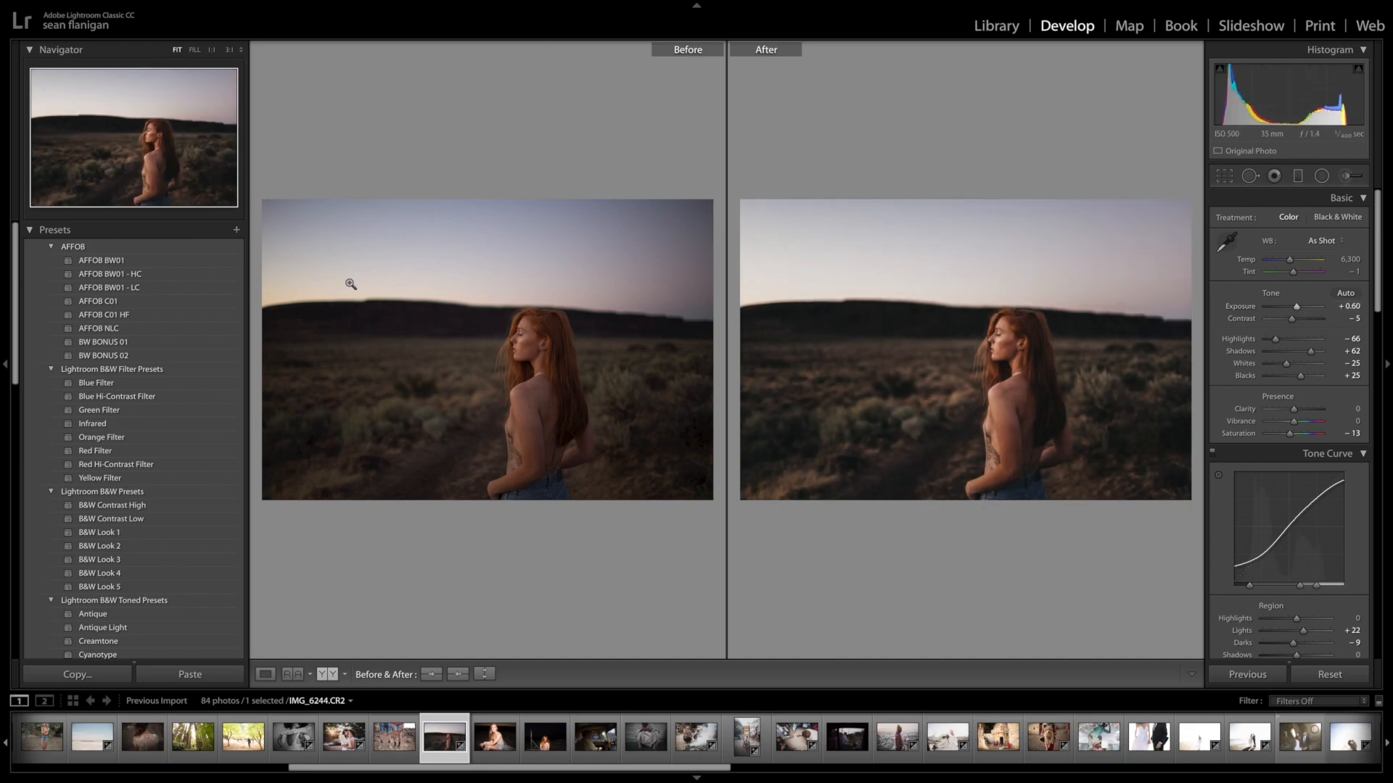
pyautogui.click(151, 330)
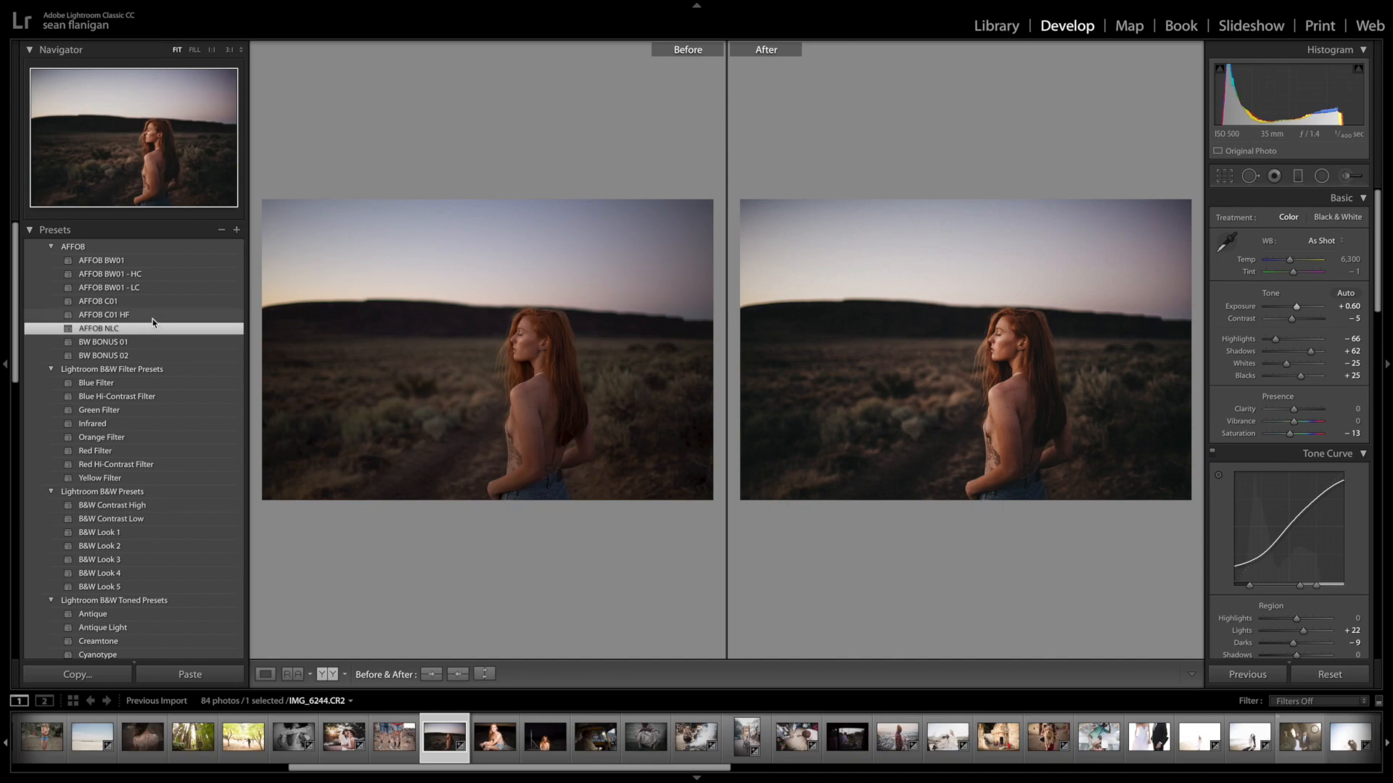
pyautogui.click(153, 318)
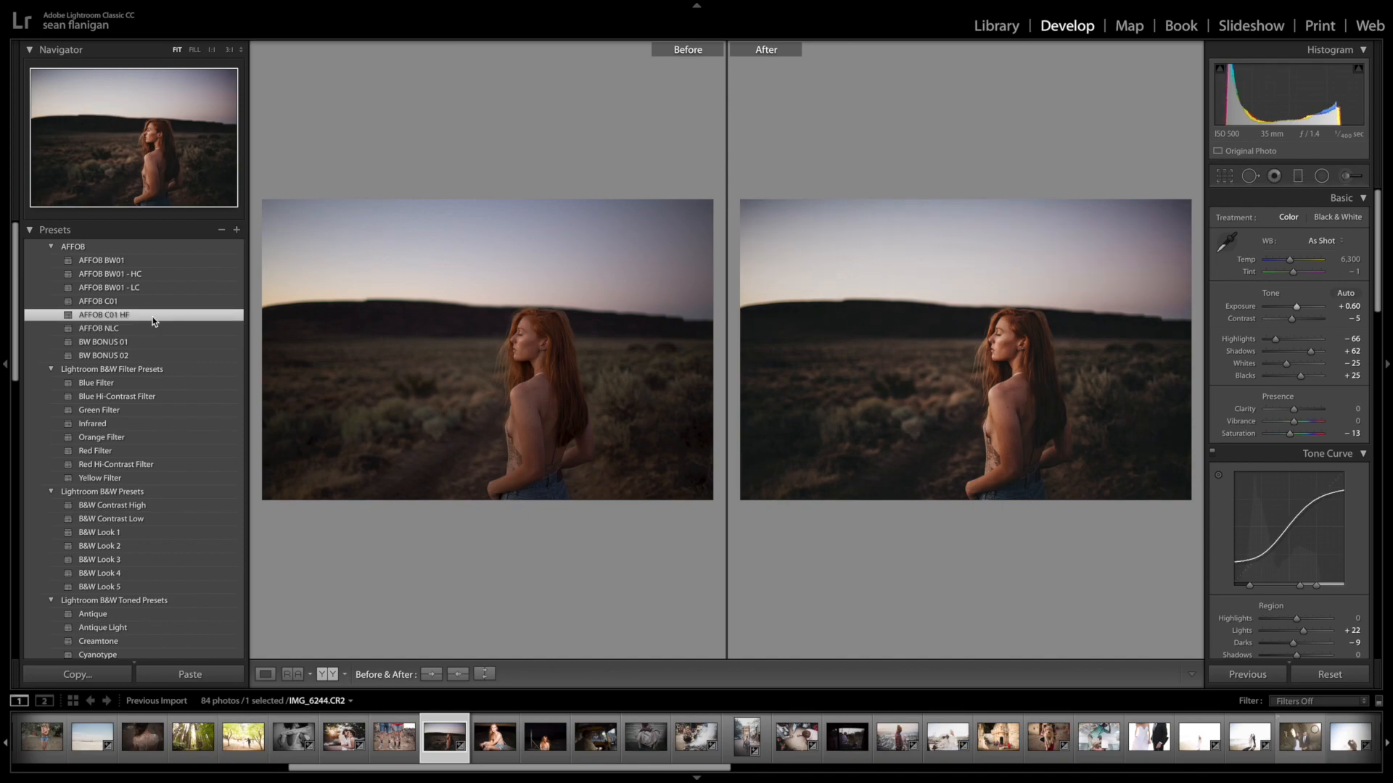
# Reset the desert photo, apply AFFOB BW01 - HC after trying BW01, and set Exposure to +0.80.
pyautogui.click(1330, 674)
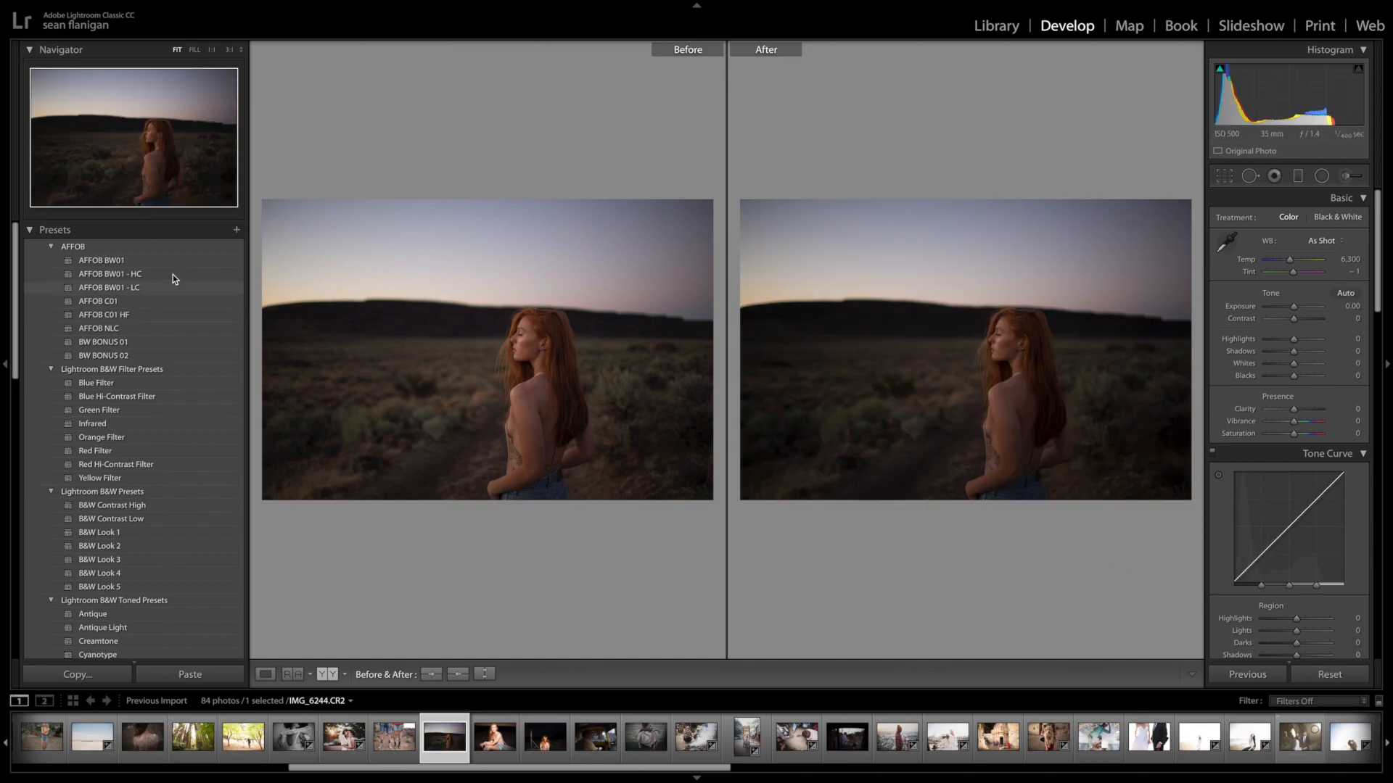
pyautogui.click(154, 263)
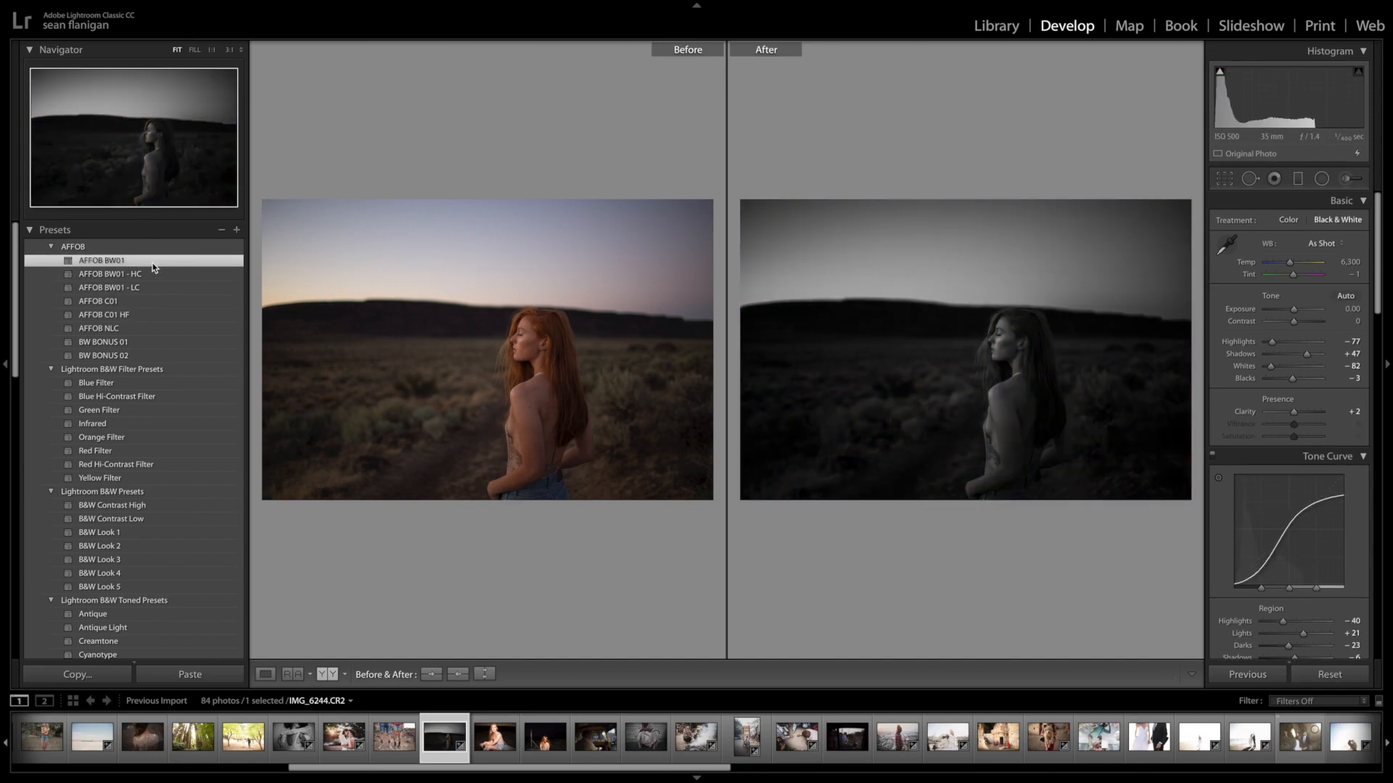
pyautogui.click(154, 275)
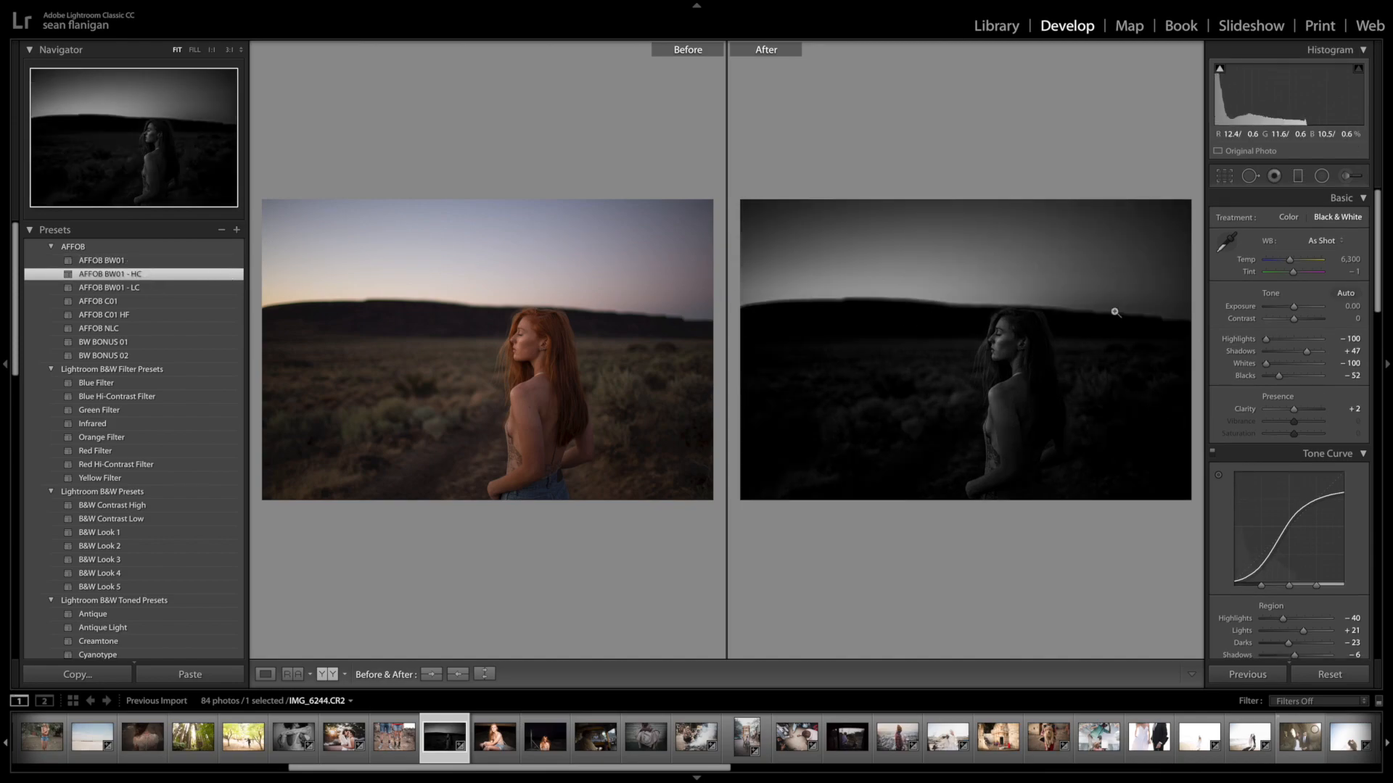
pyautogui.moveTo(1298, 305); pyautogui.dragTo(1302, 310)
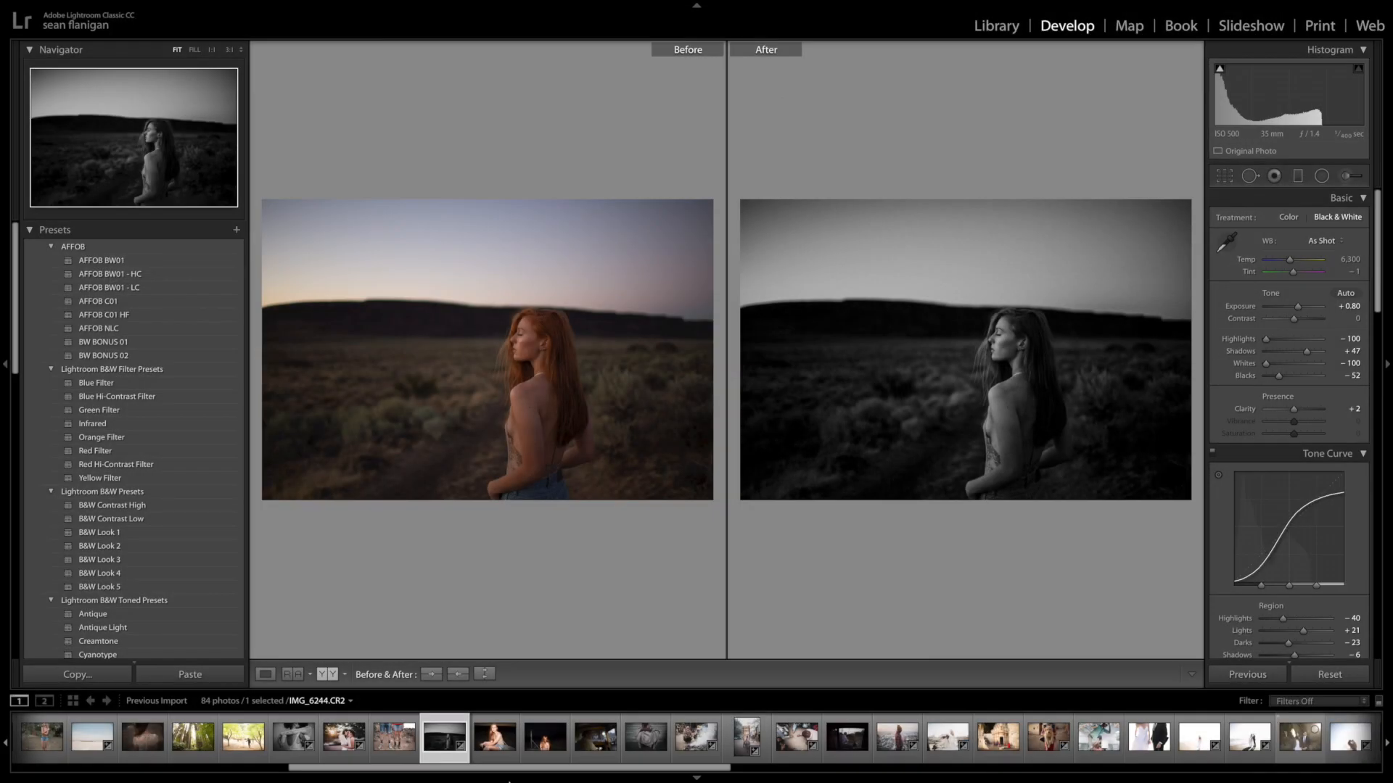
# Reset IMG_1606.CR2, the two brides at sunset, apply AFFOB BW01 - HC after trying BW01, and set Shadows to +100.
pyautogui.click(344, 738)
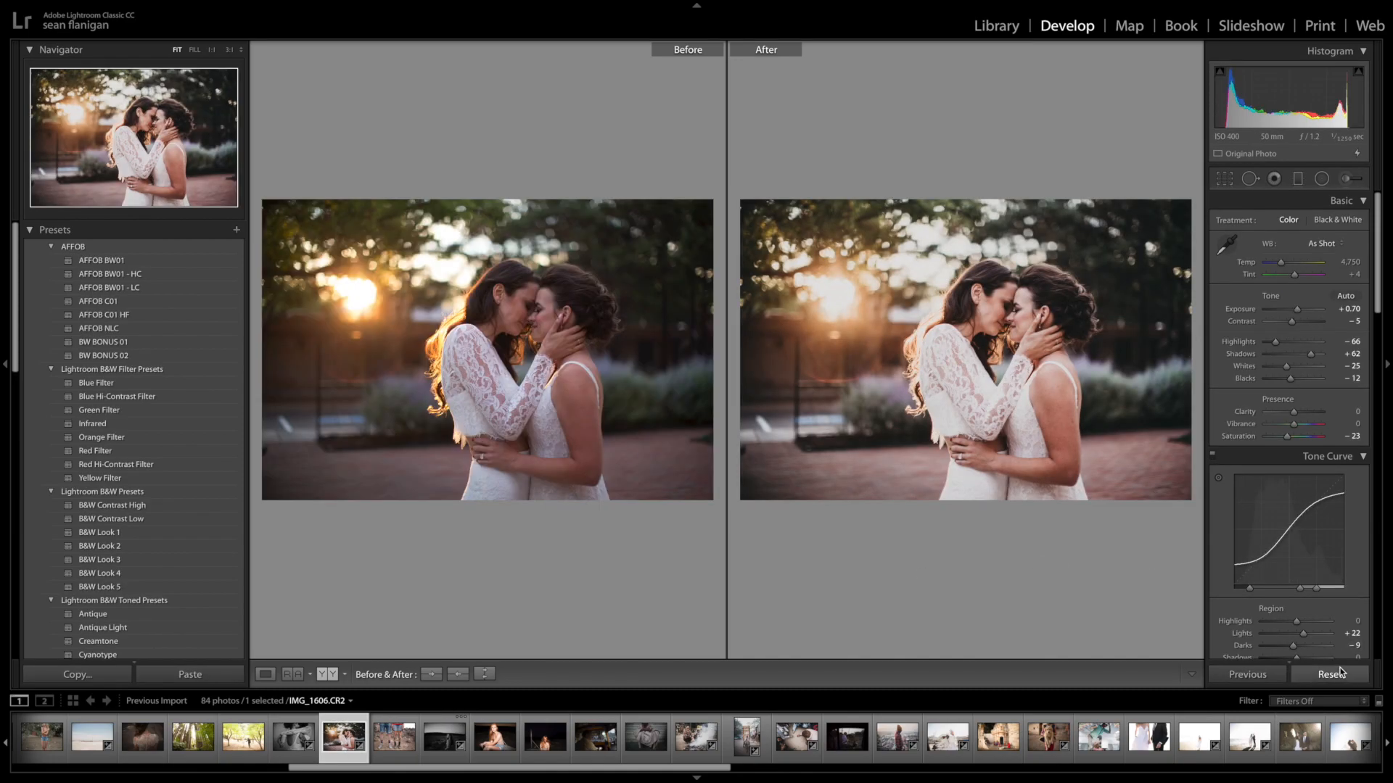
pyautogui.click(1331, 674)
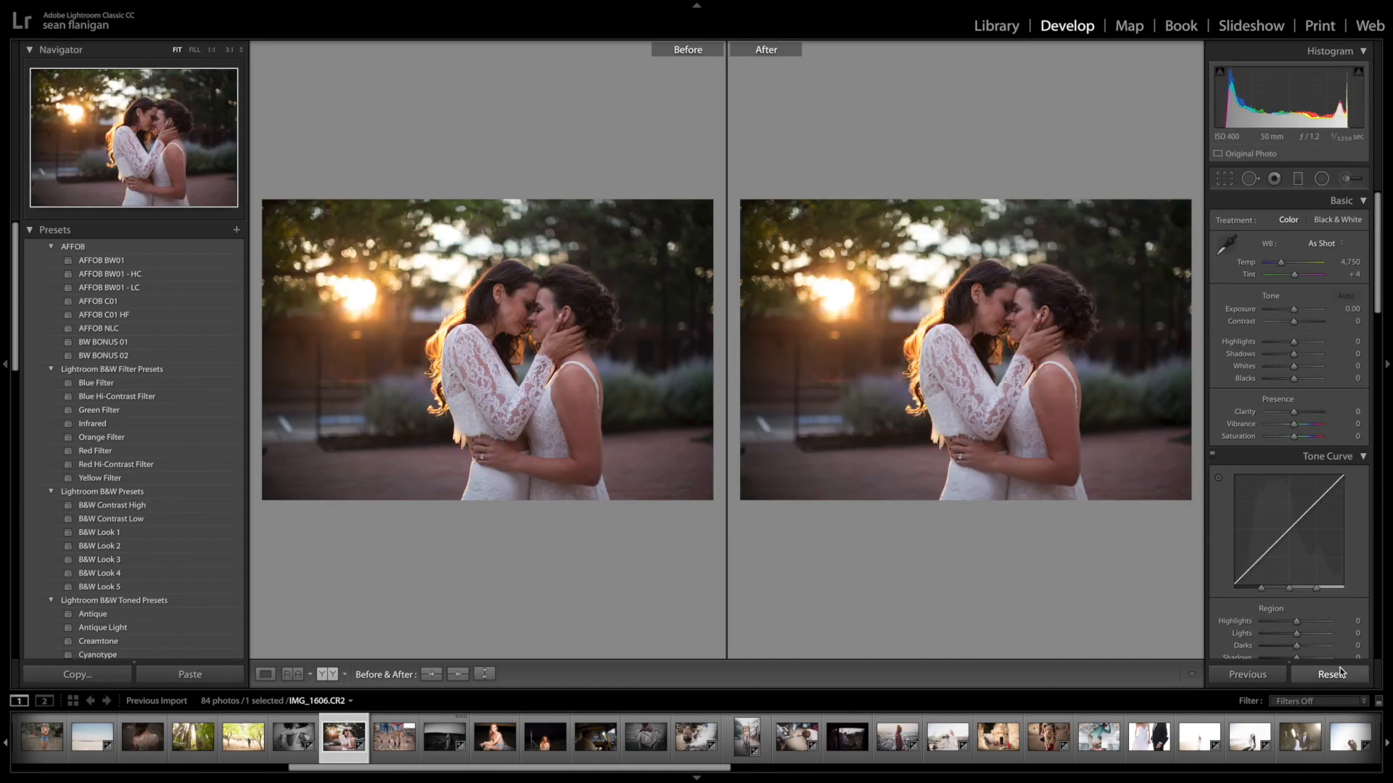
pyautogui.click(98, 261)
pyautogui.click(102, 274)
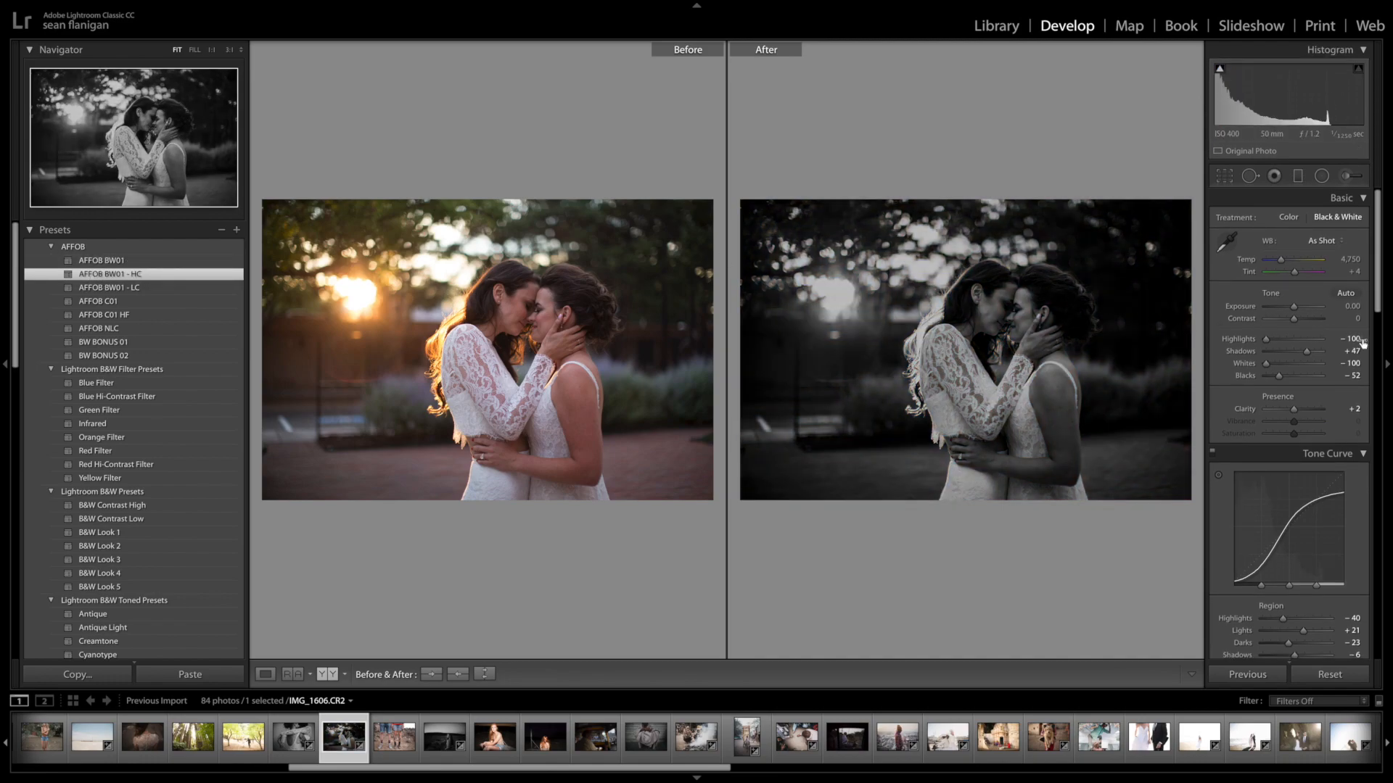
pyautogui.moveTo(1321, 355); pyautogui.dragTo(1325, 355)
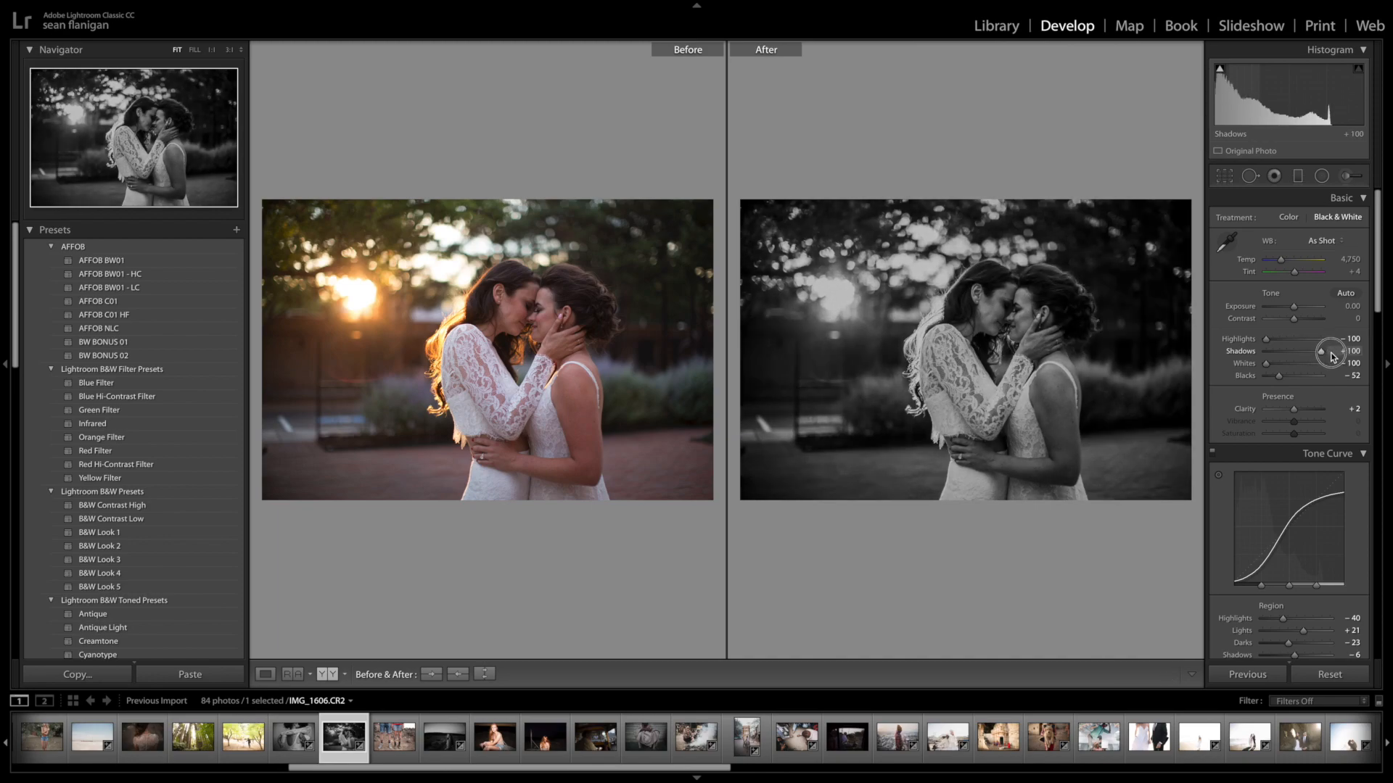
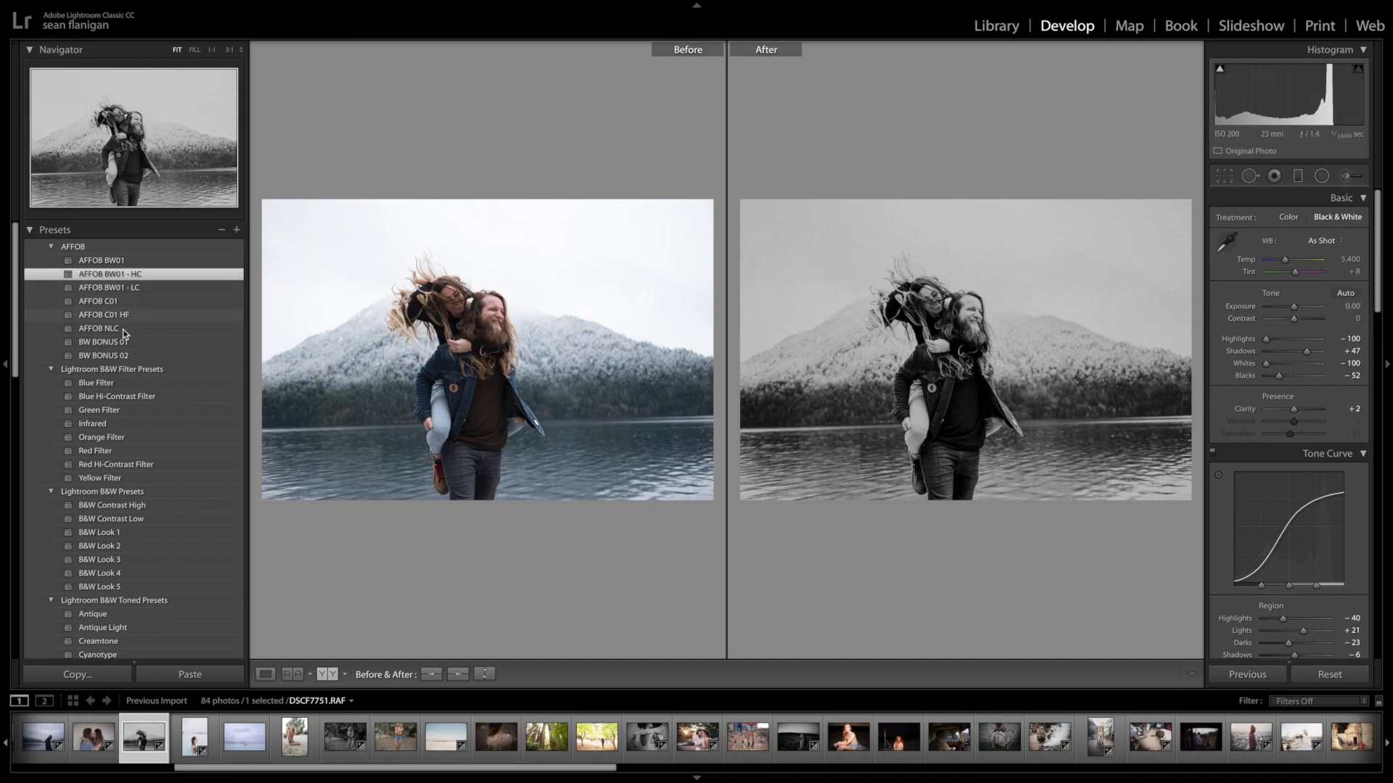
# Open affob_haarlem_ws1011.CR2, the couple embracing in the dunes, and apply AFFOB C01.
pyautogui.scroll(3, 74, 739)
pyautogui.scroll(3, 74, 739)
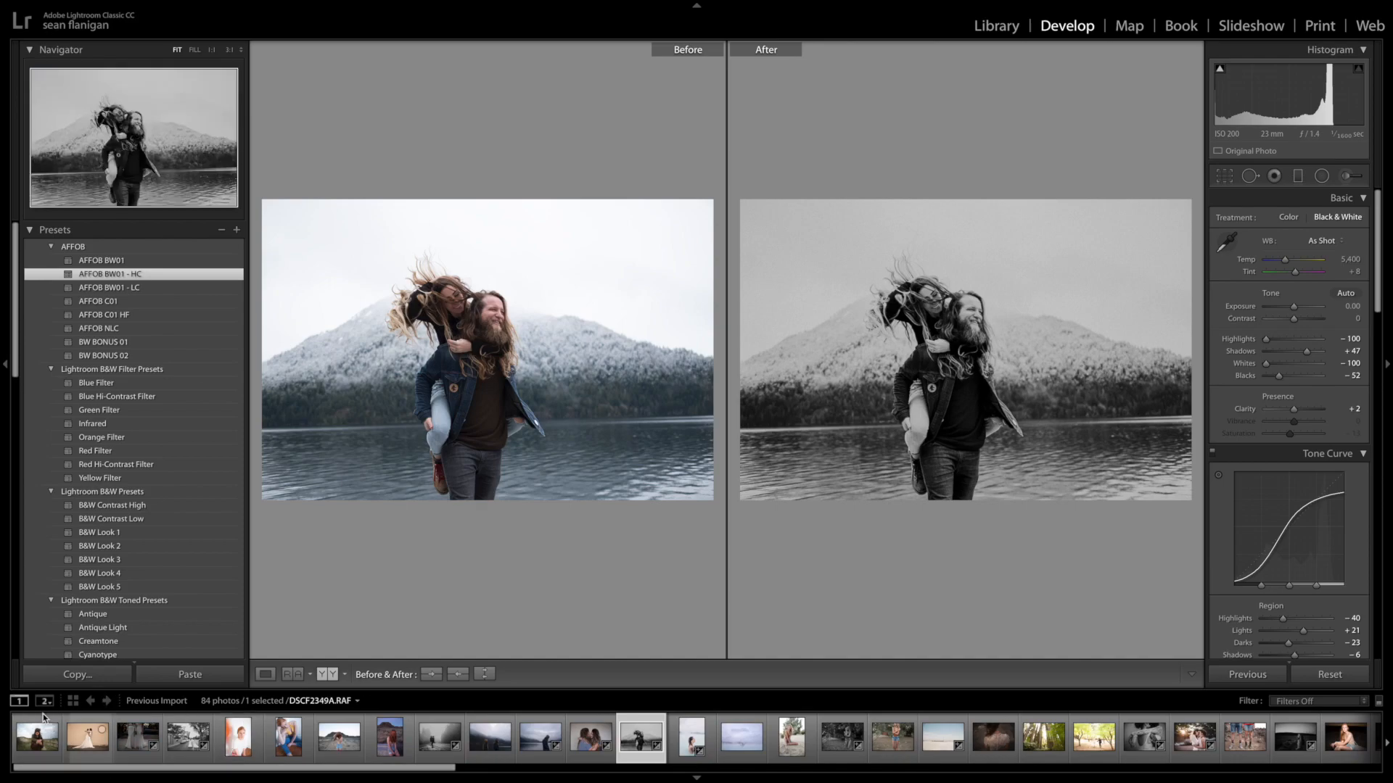
pyautogui.click(40, 739)
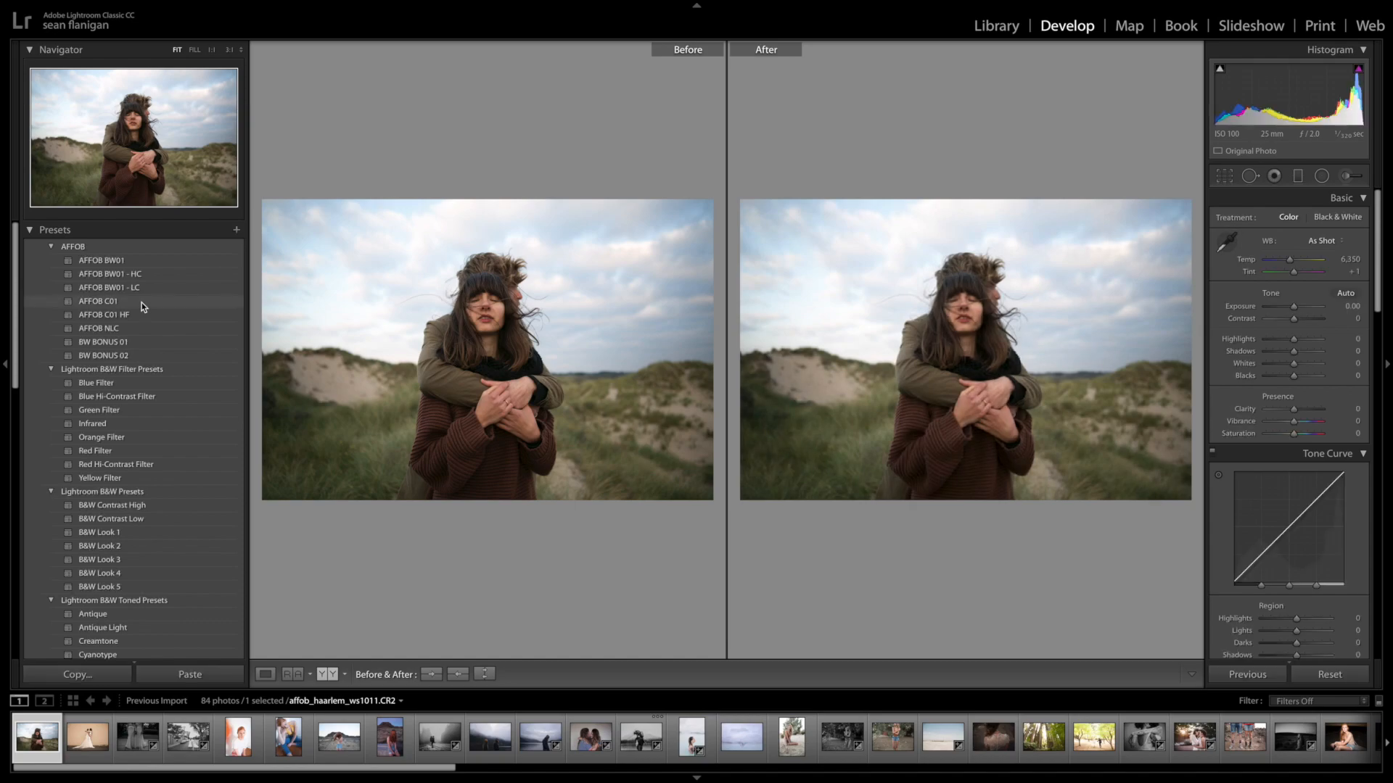
pyautogui.click(142, 303)
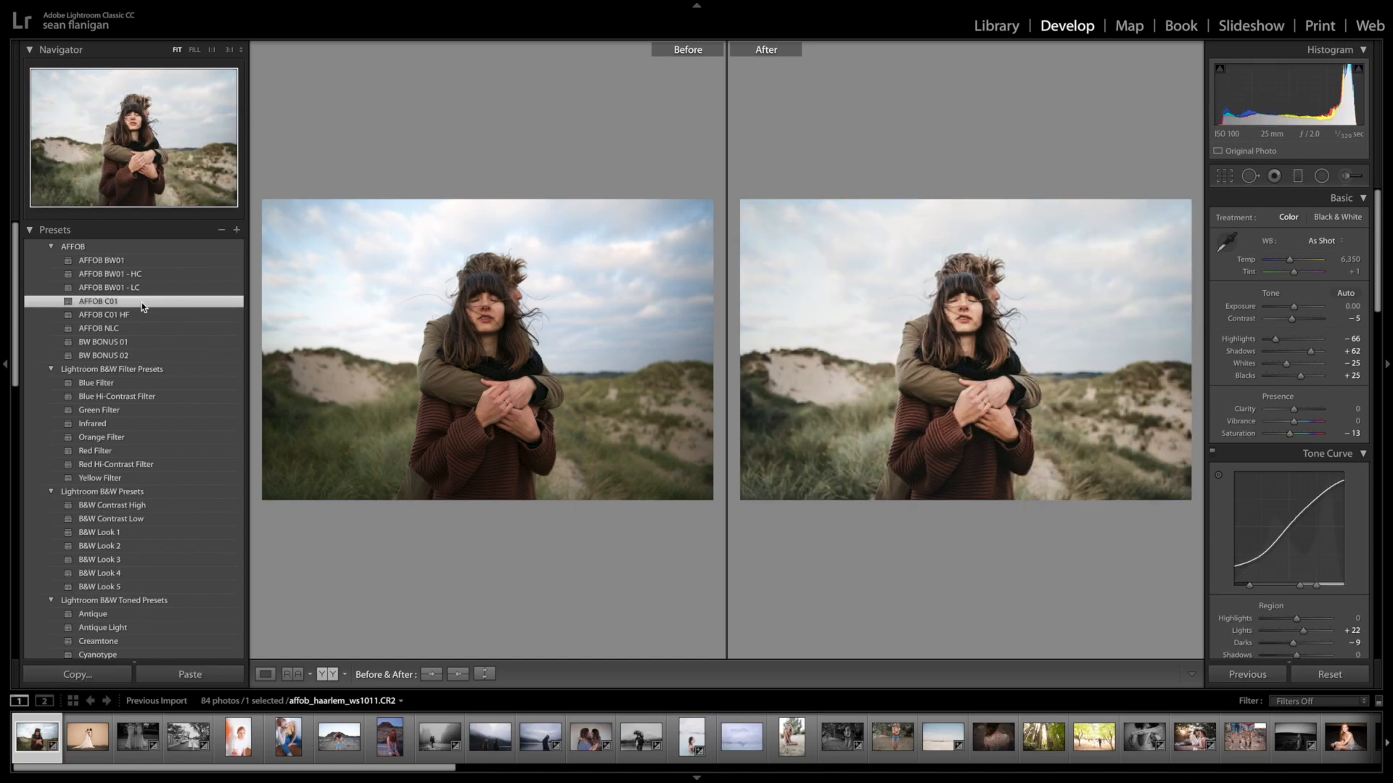
# Compare AFFOB NLC and AFFOB C01 HF on the dunes photo, ending on AFFOB NLC.
pyautogui.click(140, 330)
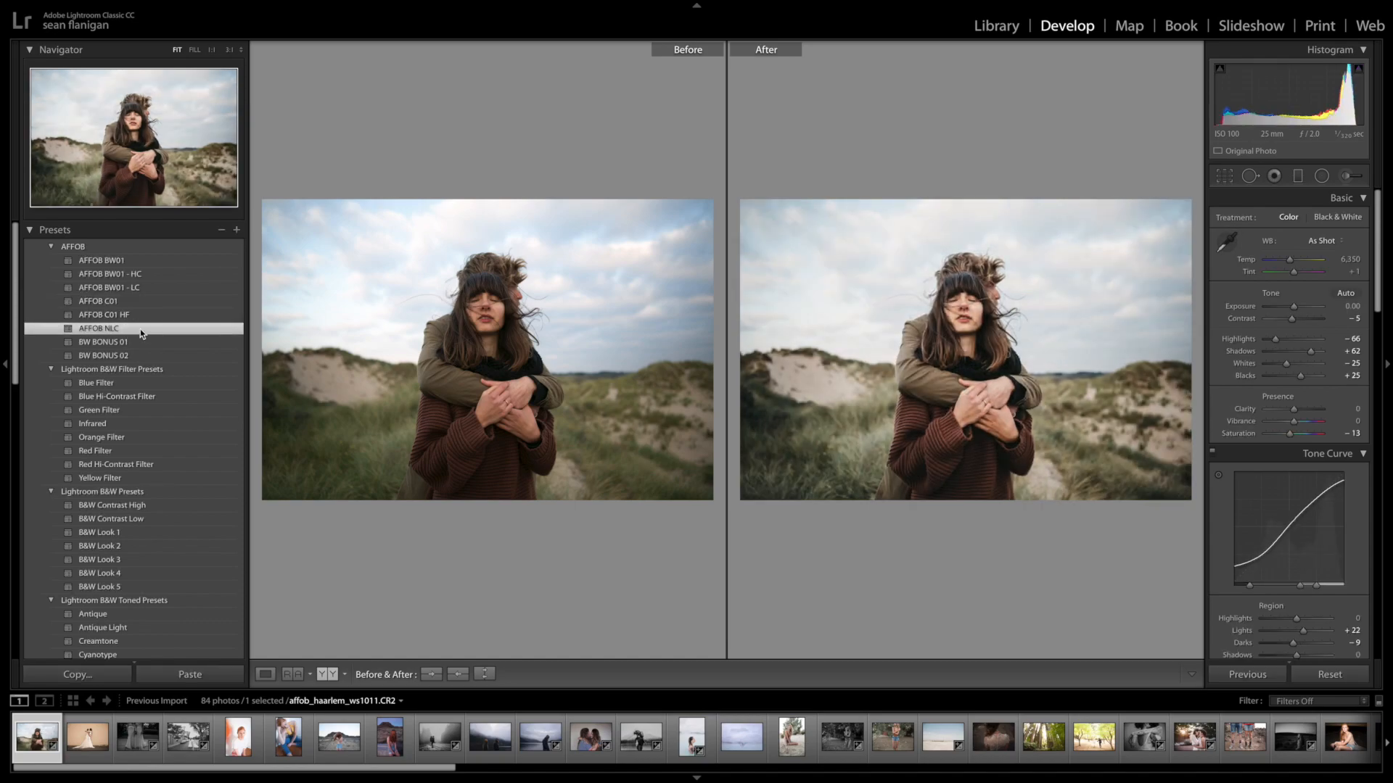
pyautogui.click(141, 317)
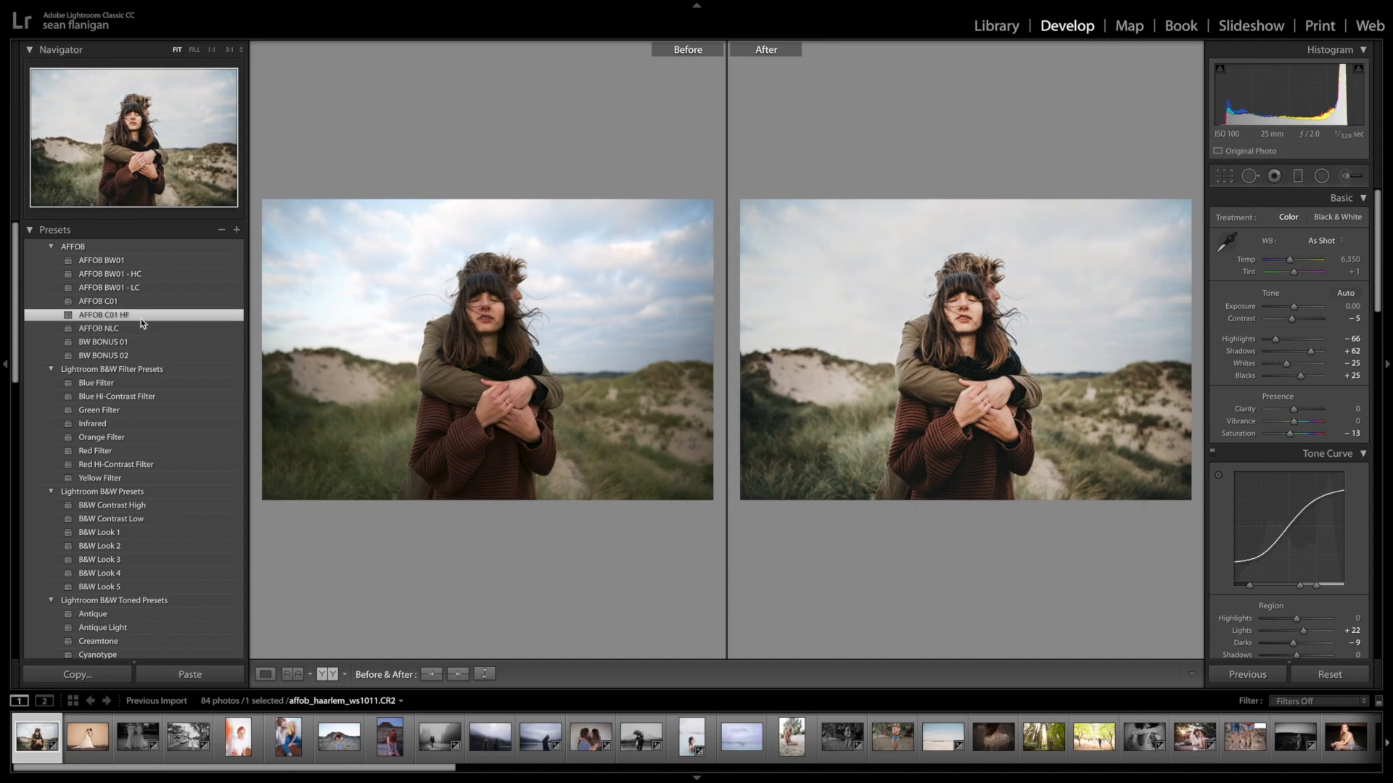
pyautogui.click(143, 323)
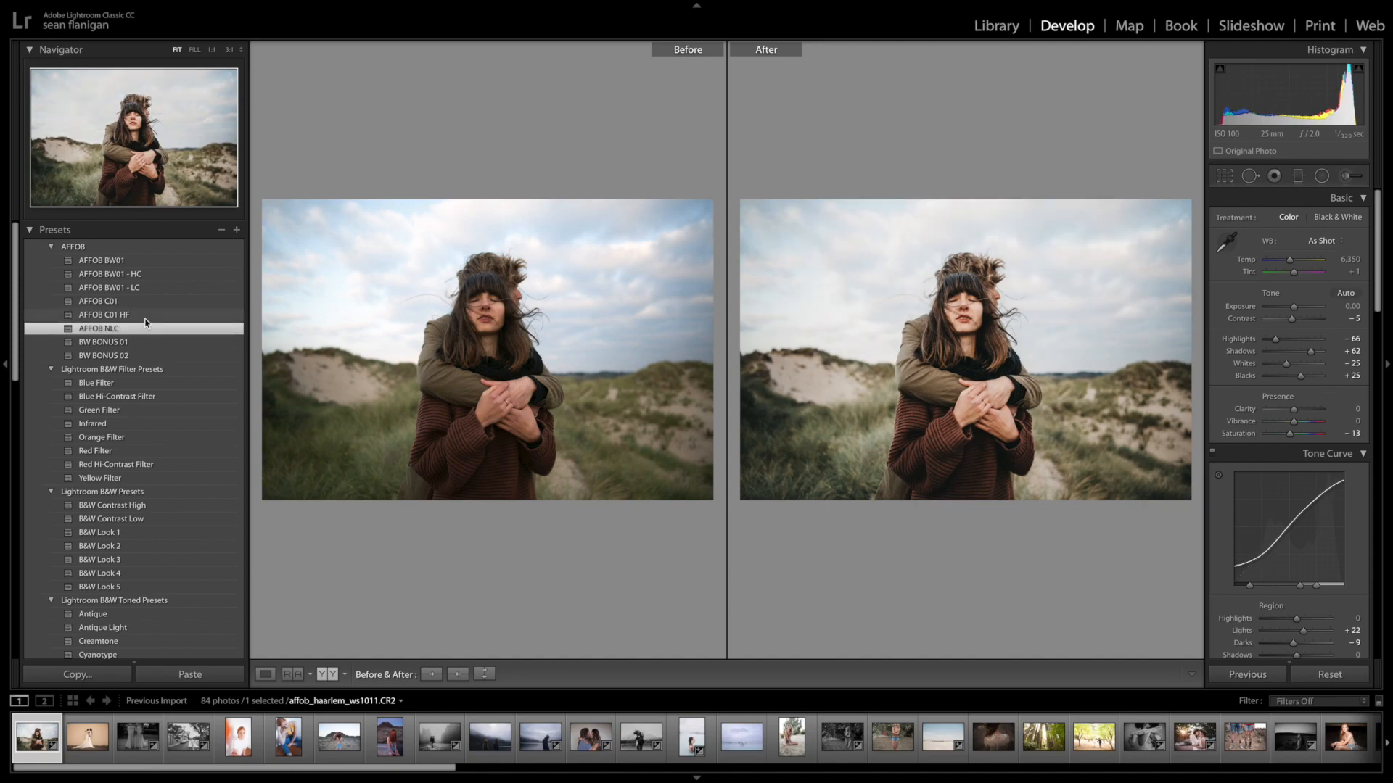
pyautogui.click(145, 317)
pyautogui.click(147, 326)
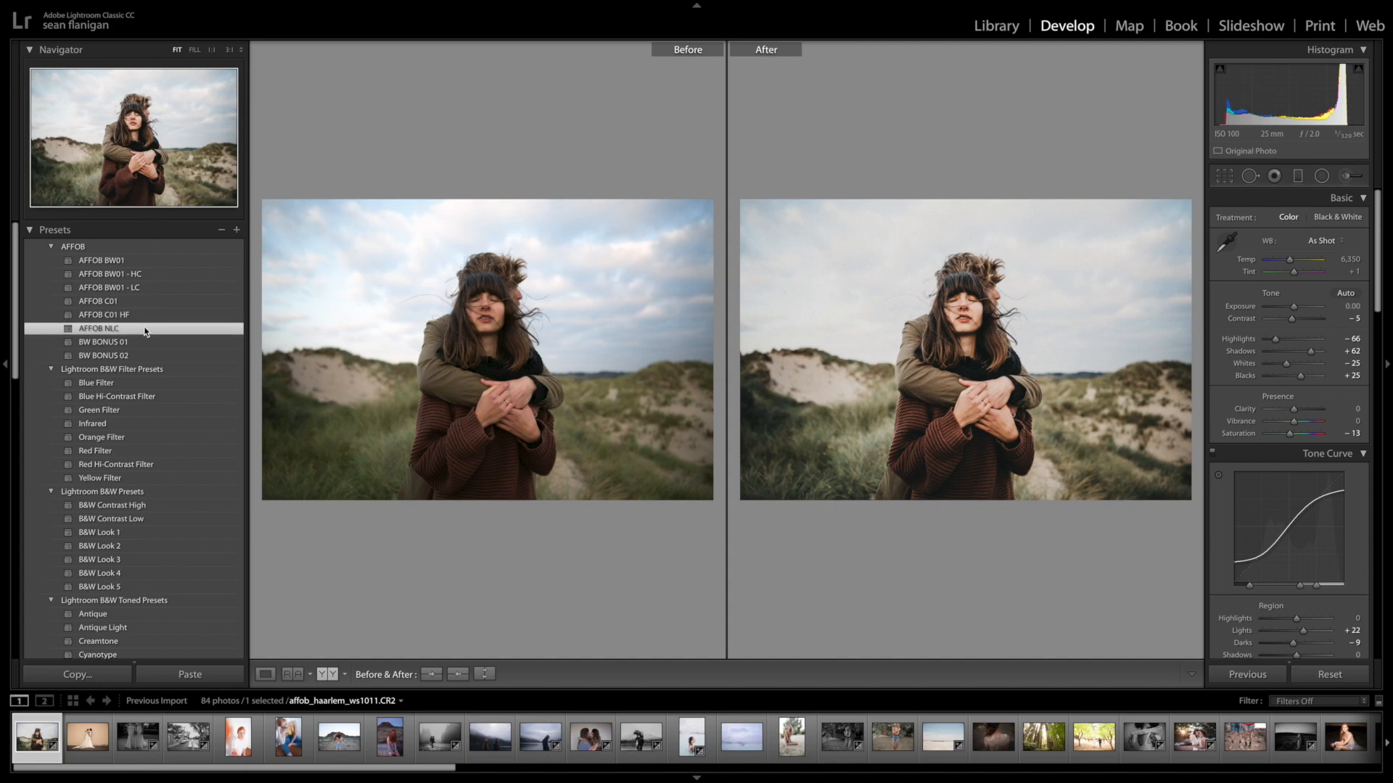
# Apply the AFFOB C01 HF preset to the dunes photo.
pyautogui.click(148, 316)
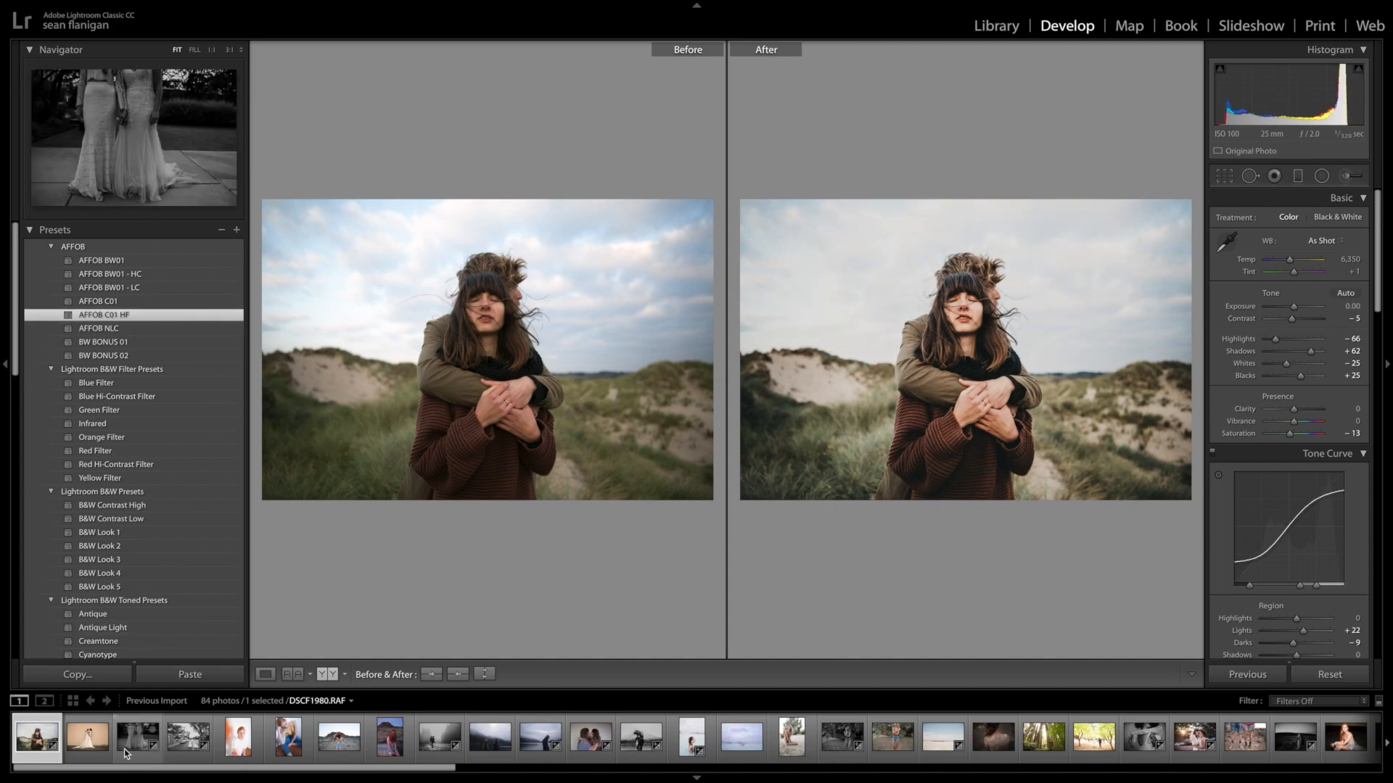
# Open DSCF4970.RAF, apply AFFOB NLC after trying AFFOB C01, and set Exposure −0.25, Highlights −95, Whites −84 and Blacks −25.
pyautogui.click(333, 746)
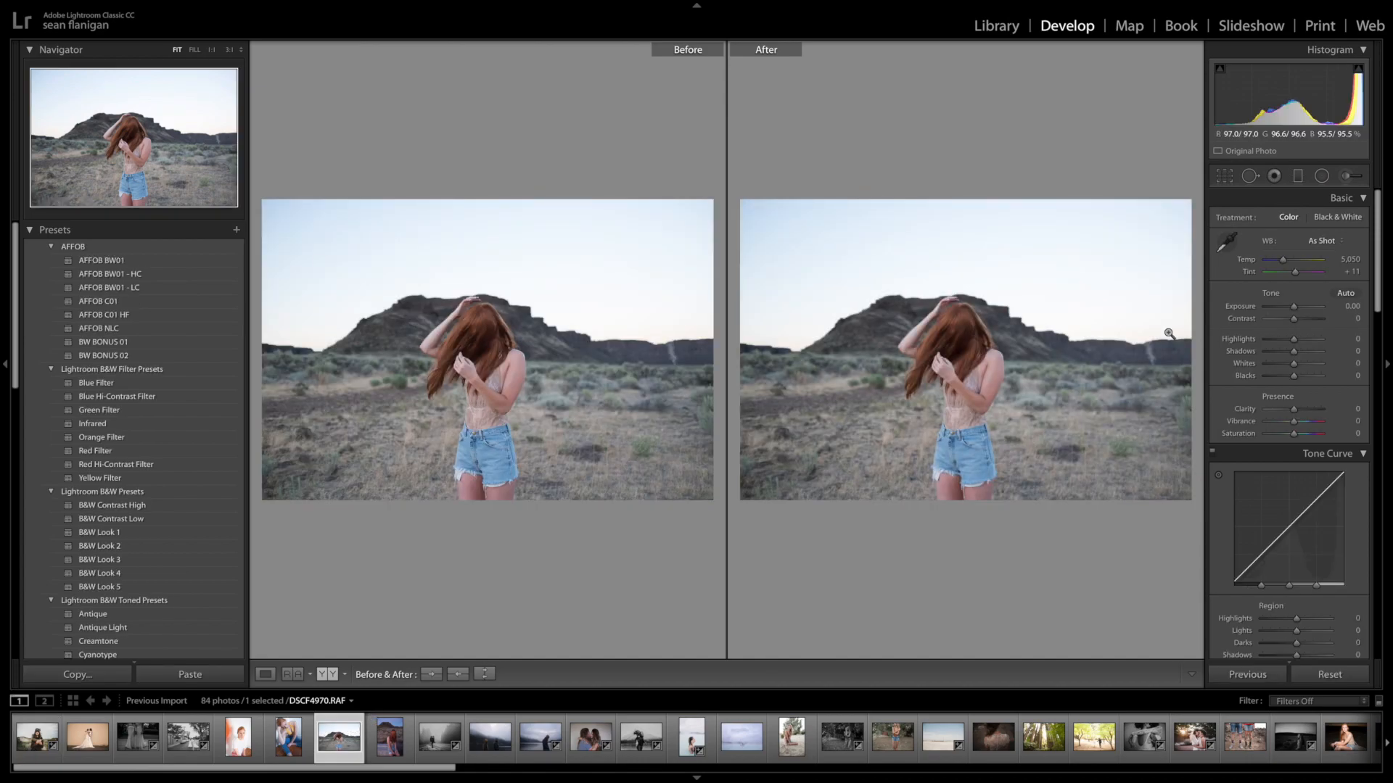
pyautogui.click(110, 303)
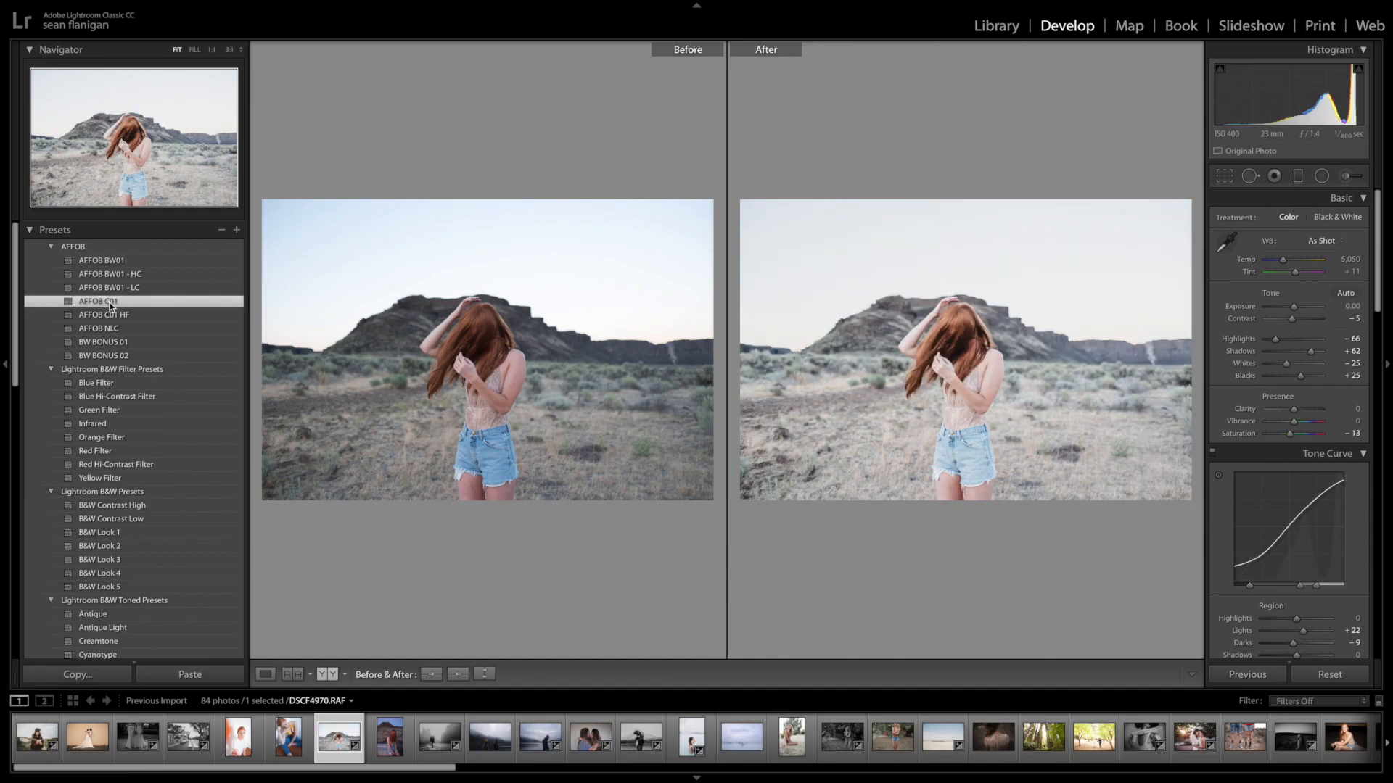
pyautogui.click(114, 330)
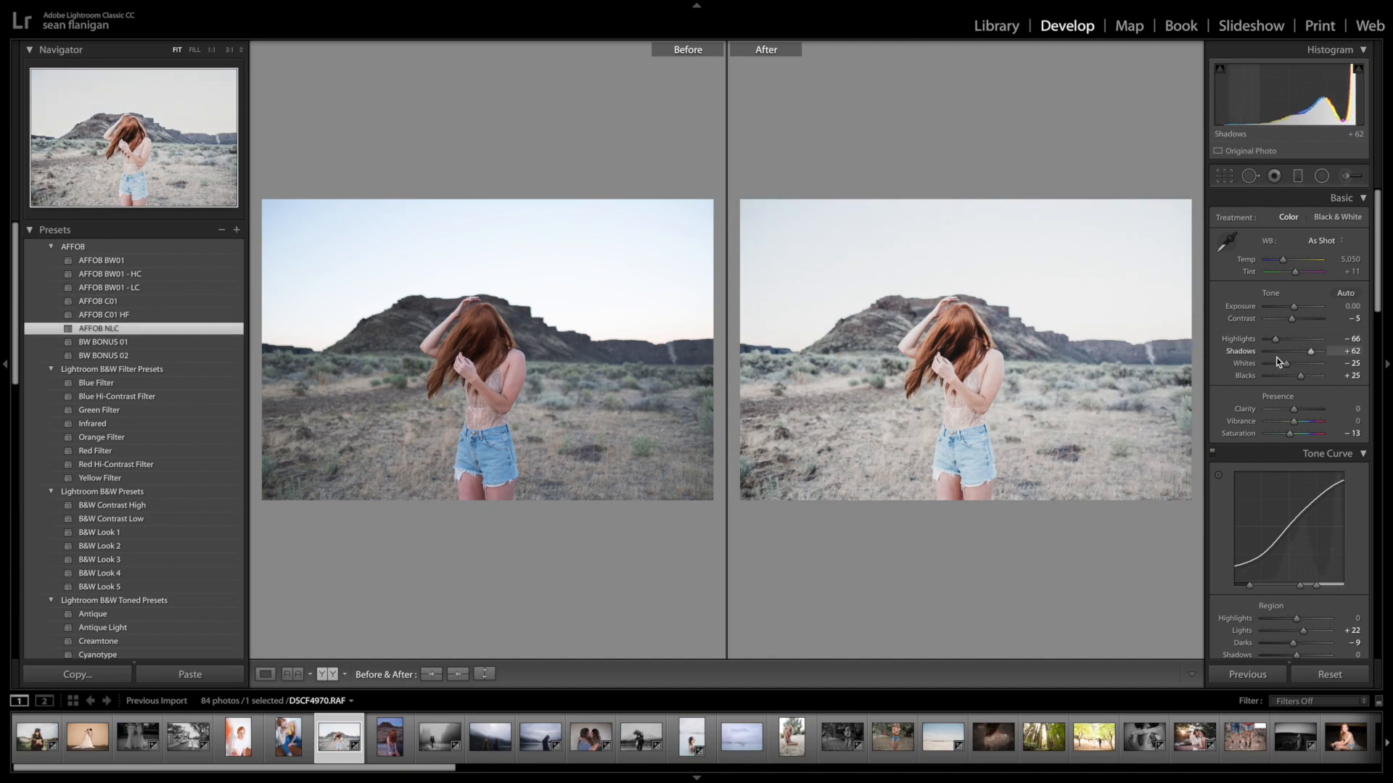
pyautogui.moveTo(1290, 374); pyautogui.dragTo(1291, 308)
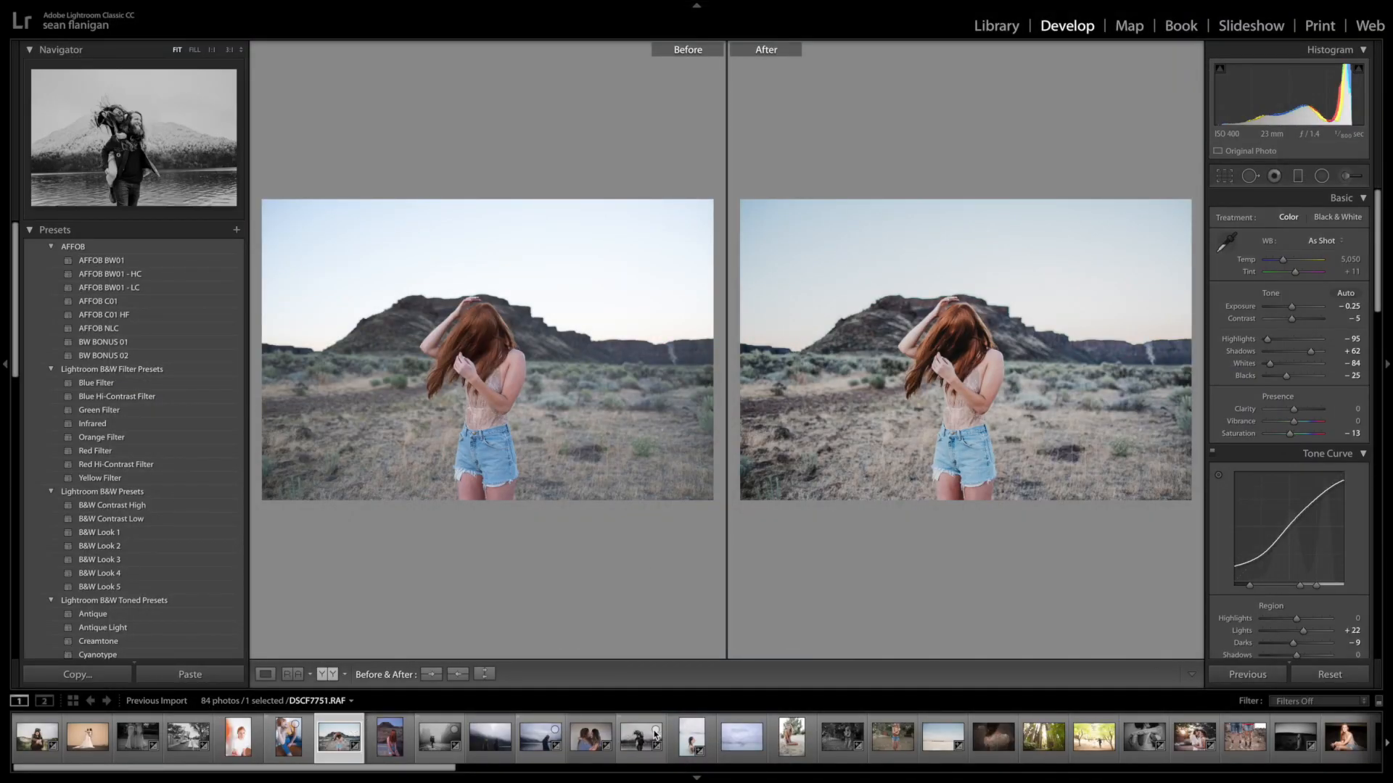
# Open IMG_6269.CR2, the redhead at night, apply AFFOB BW01 after trying AFFOB BW01 - HC, and preview it full screen.
pyautogui.scroll(-3, 303, 743)
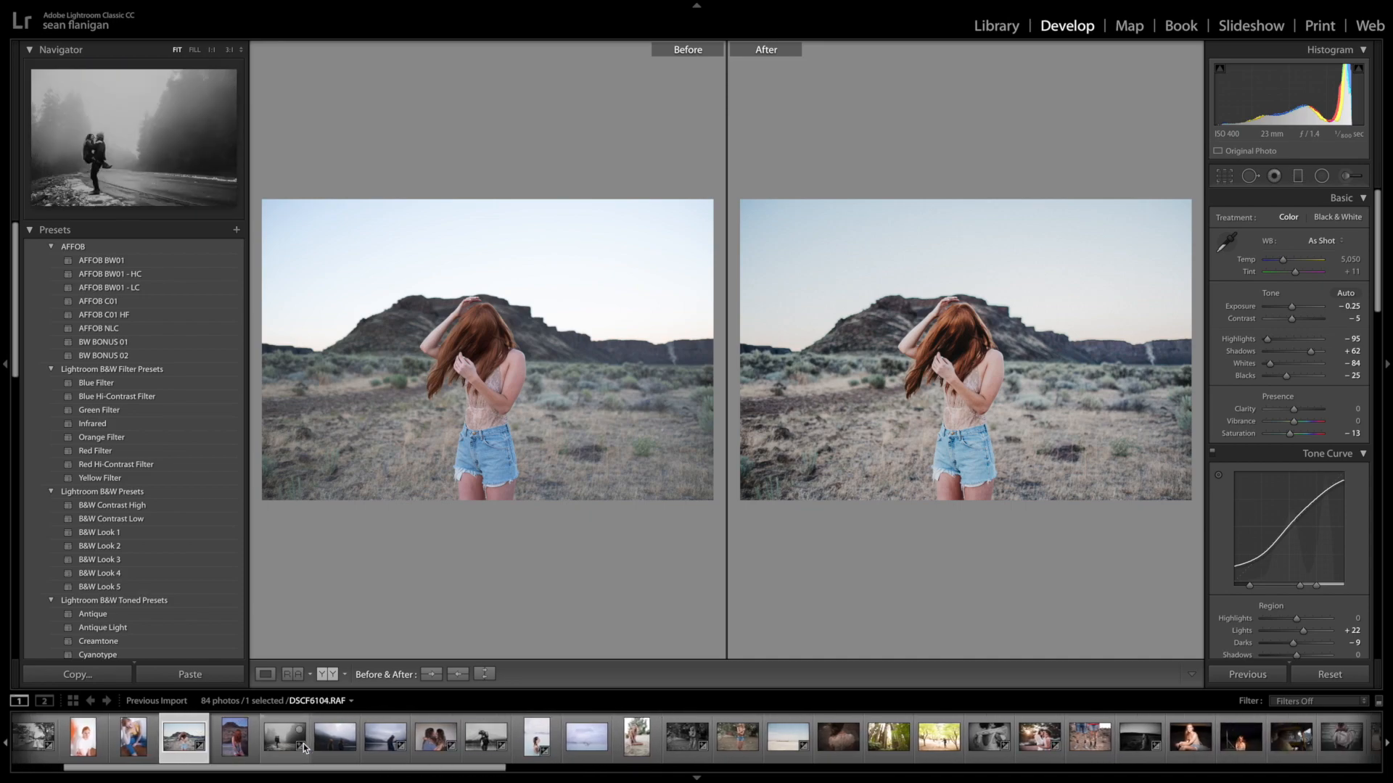
pyautogui.click(1192, 738)
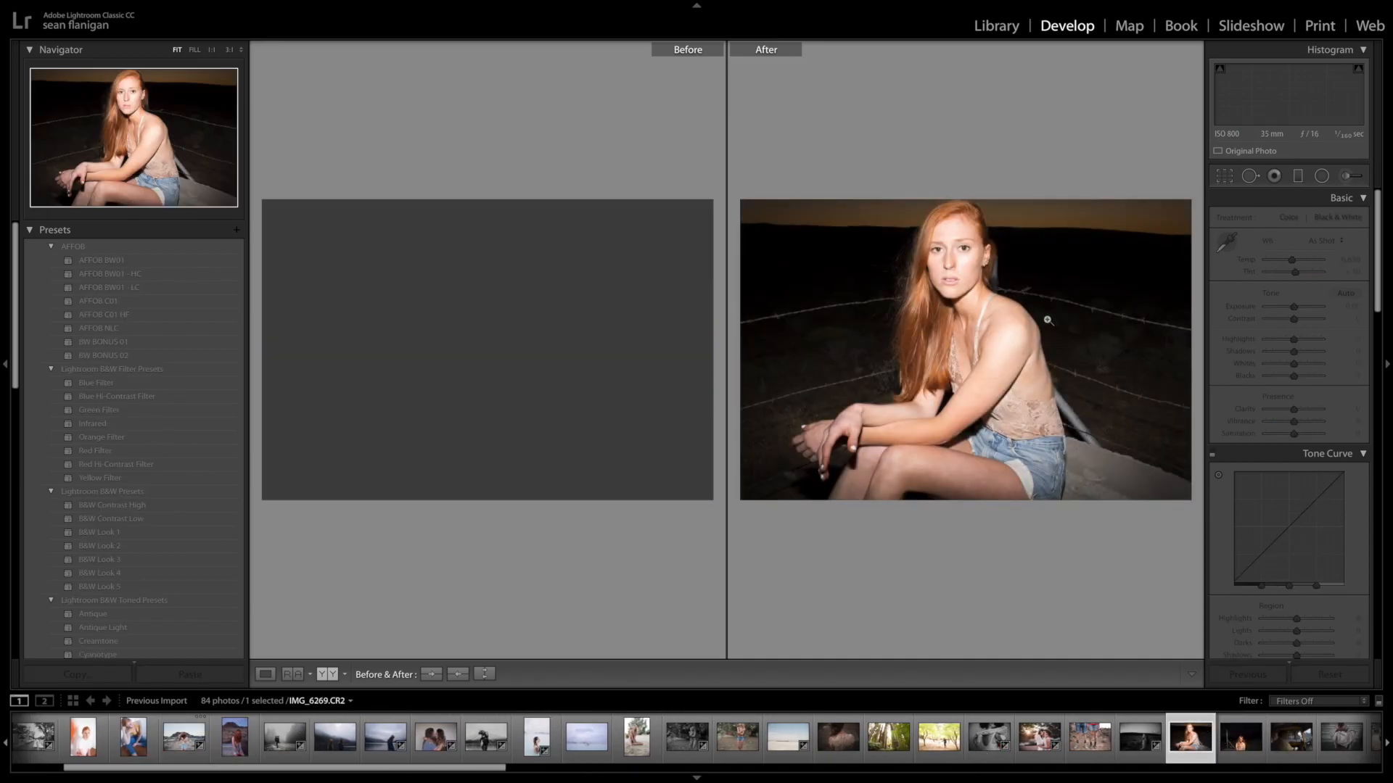
pyautogui.click(151, 273)
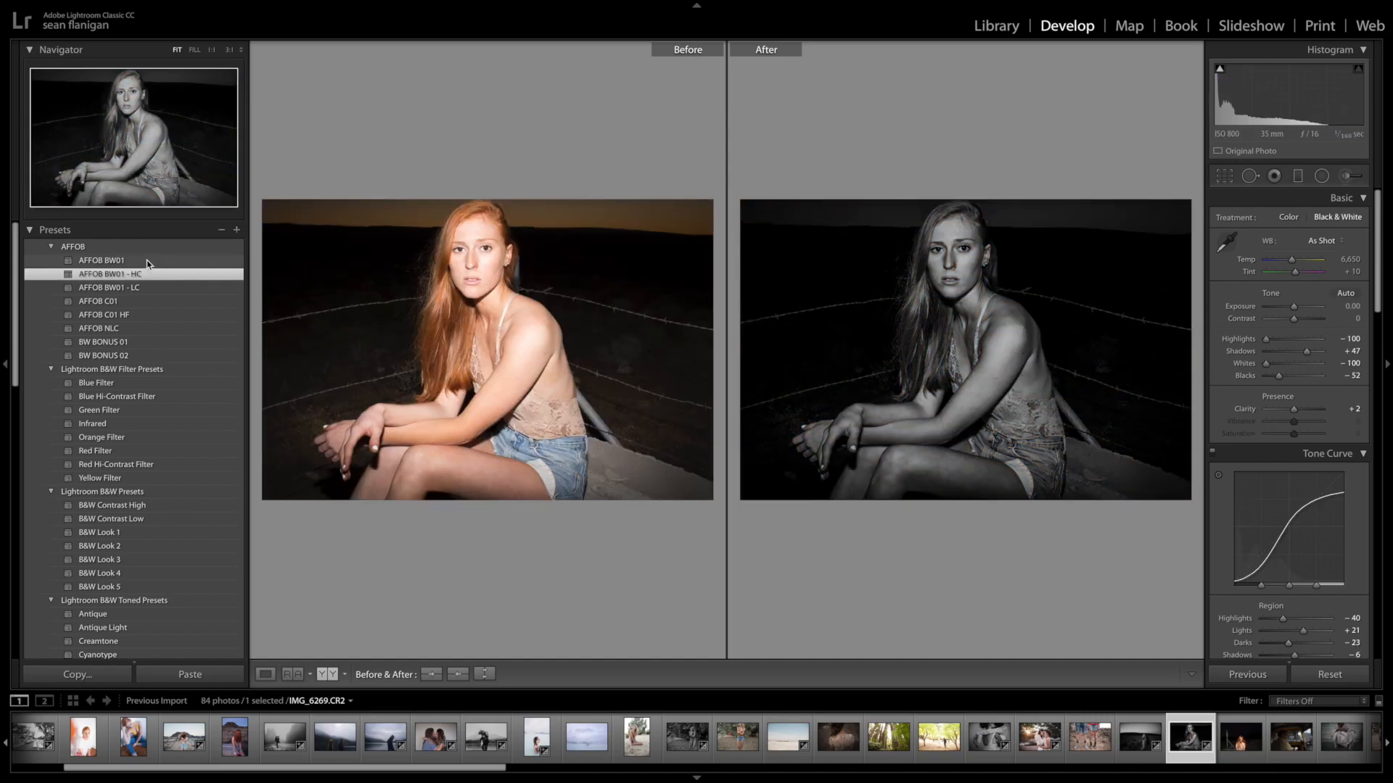
pyautogui.click(147, 261)
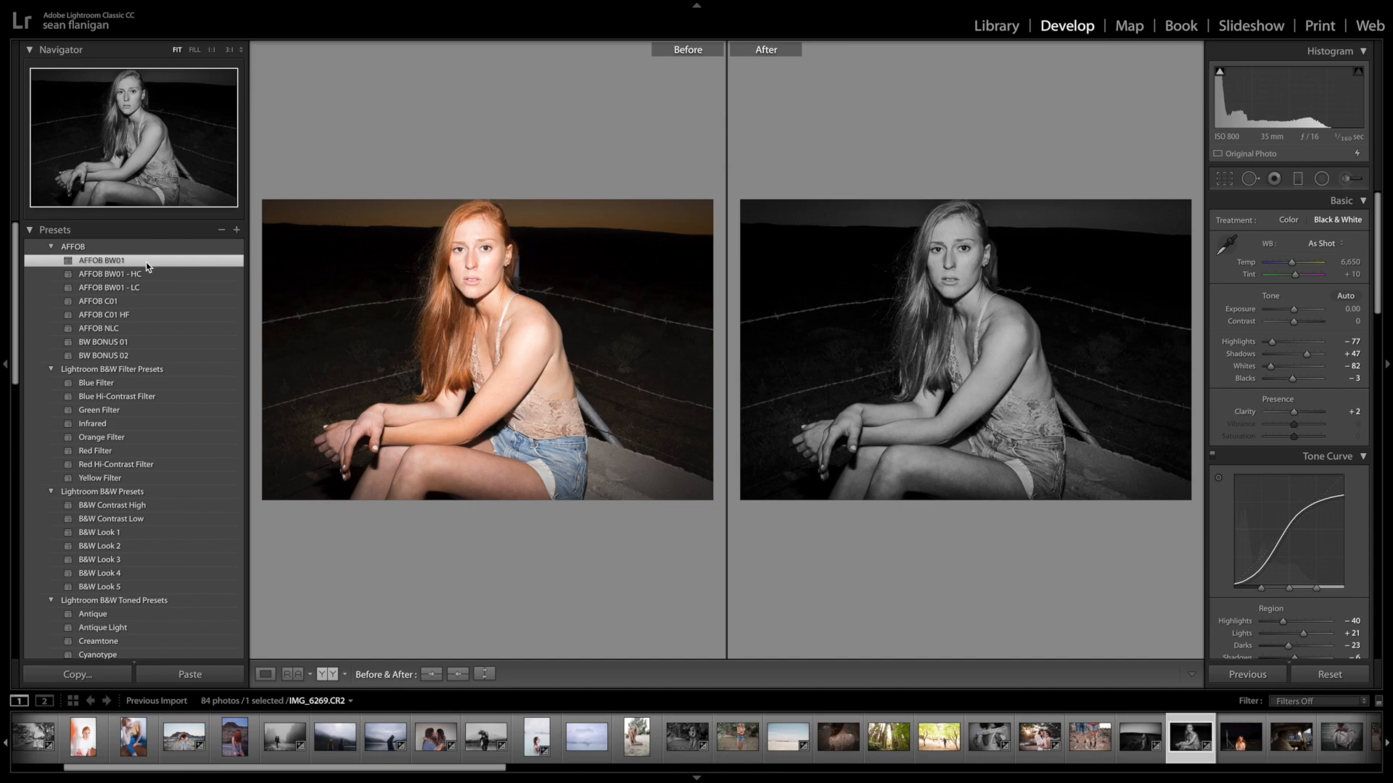
pyautogui.press('f')
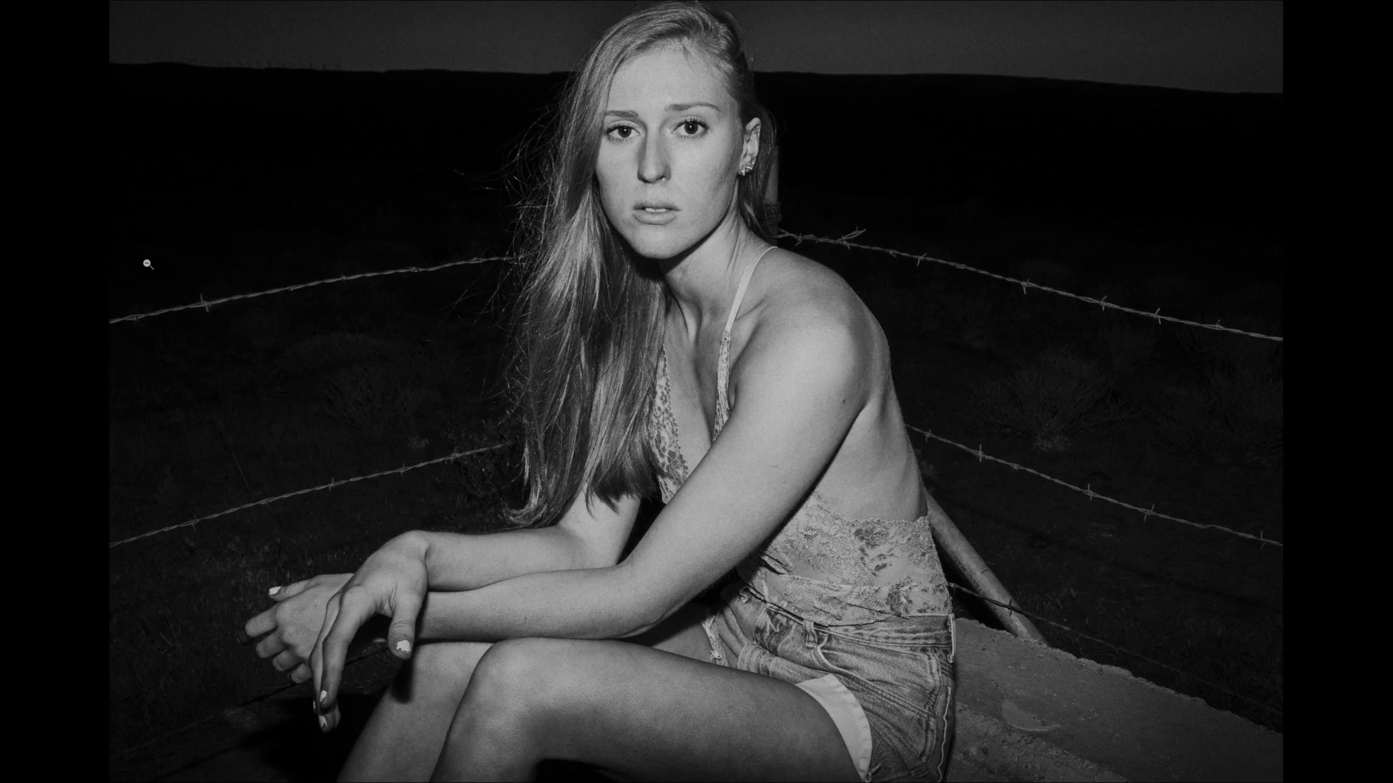
pyautogui.press('f')
# Apply AFFOB BW01 - HC to the night portrait, set Shadows to +100, and check the look full screen.
pyautogui.click(145, 275)
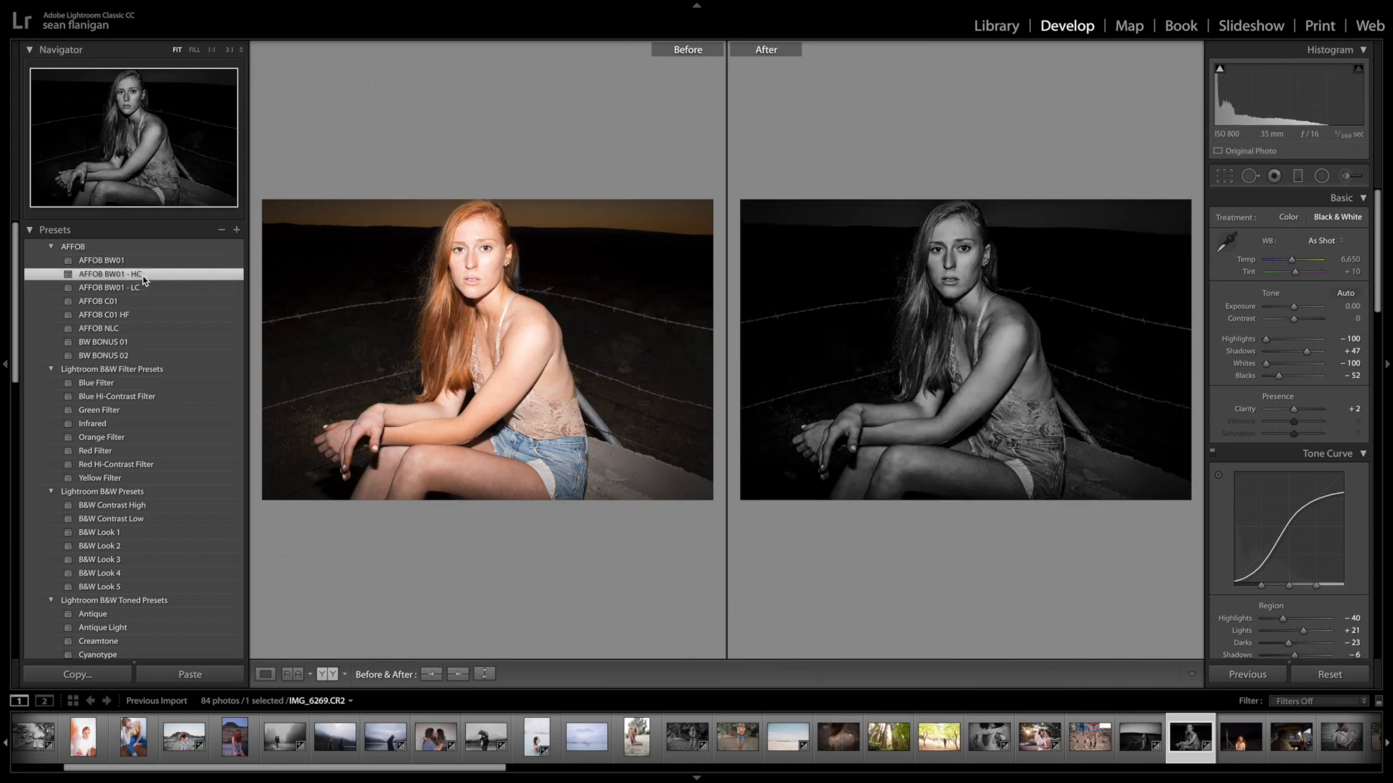
pyautogui.moveTo(645, 281); pyautogui.dragTo(643, 280)
pyautogui.press('f')
pyautogui.press('f')
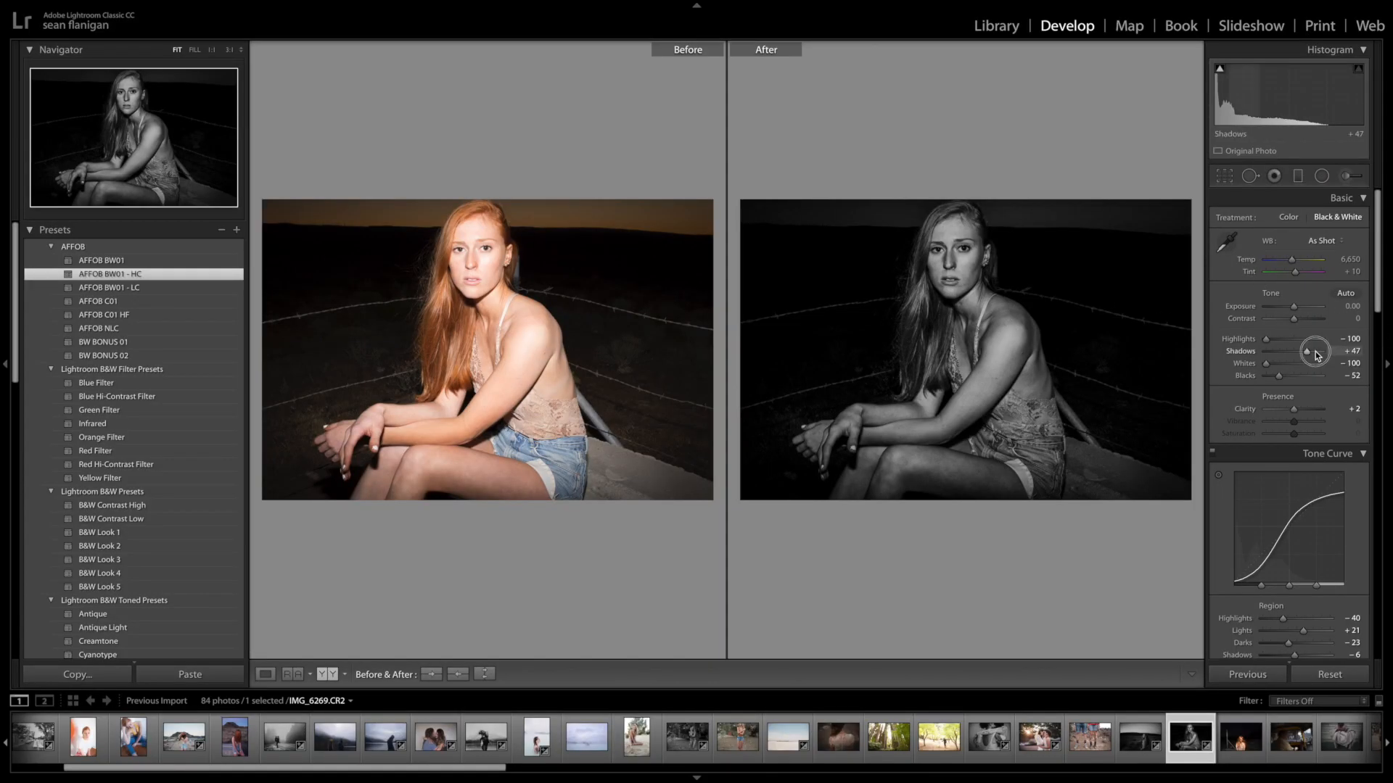
pyautogui.moveTo(1316, 351); pyautogui.dragTo(1322, 351)
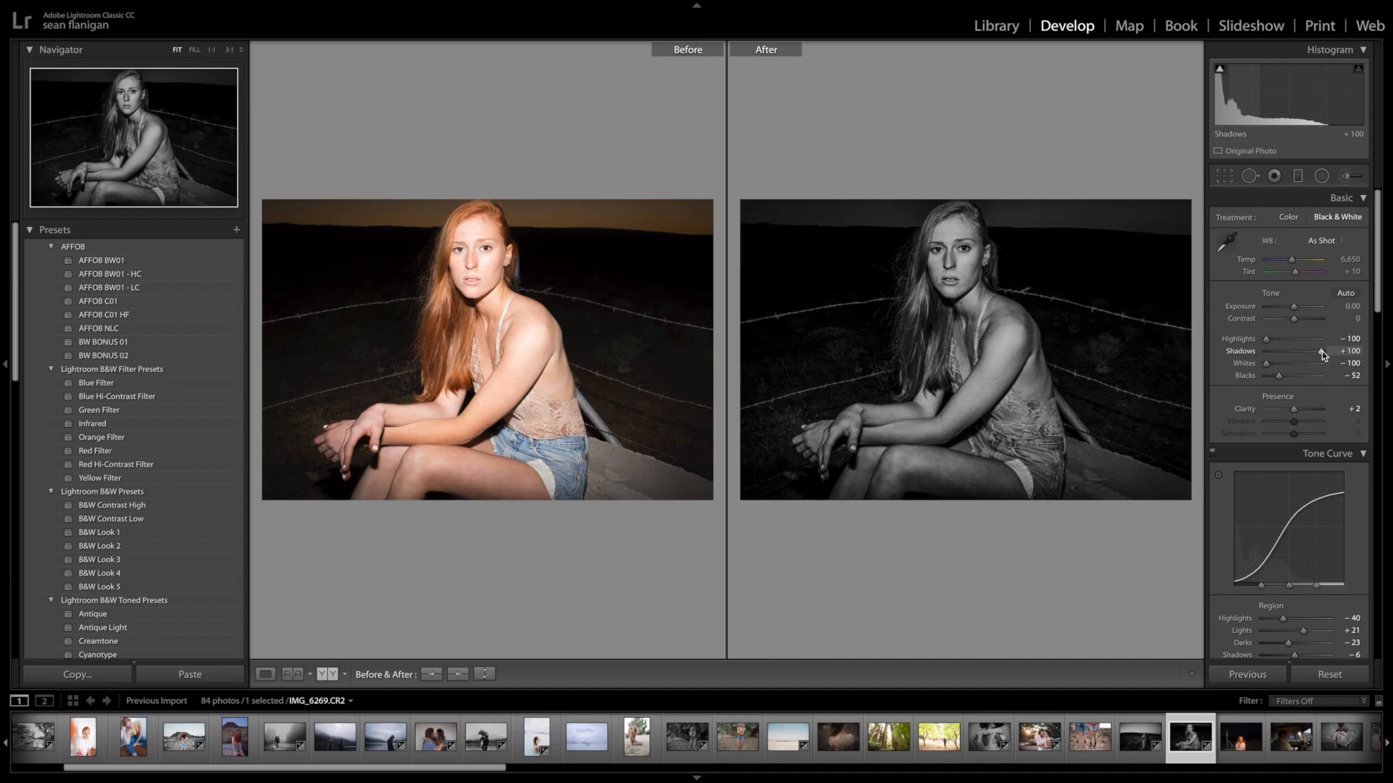
pyautogui.press('f')
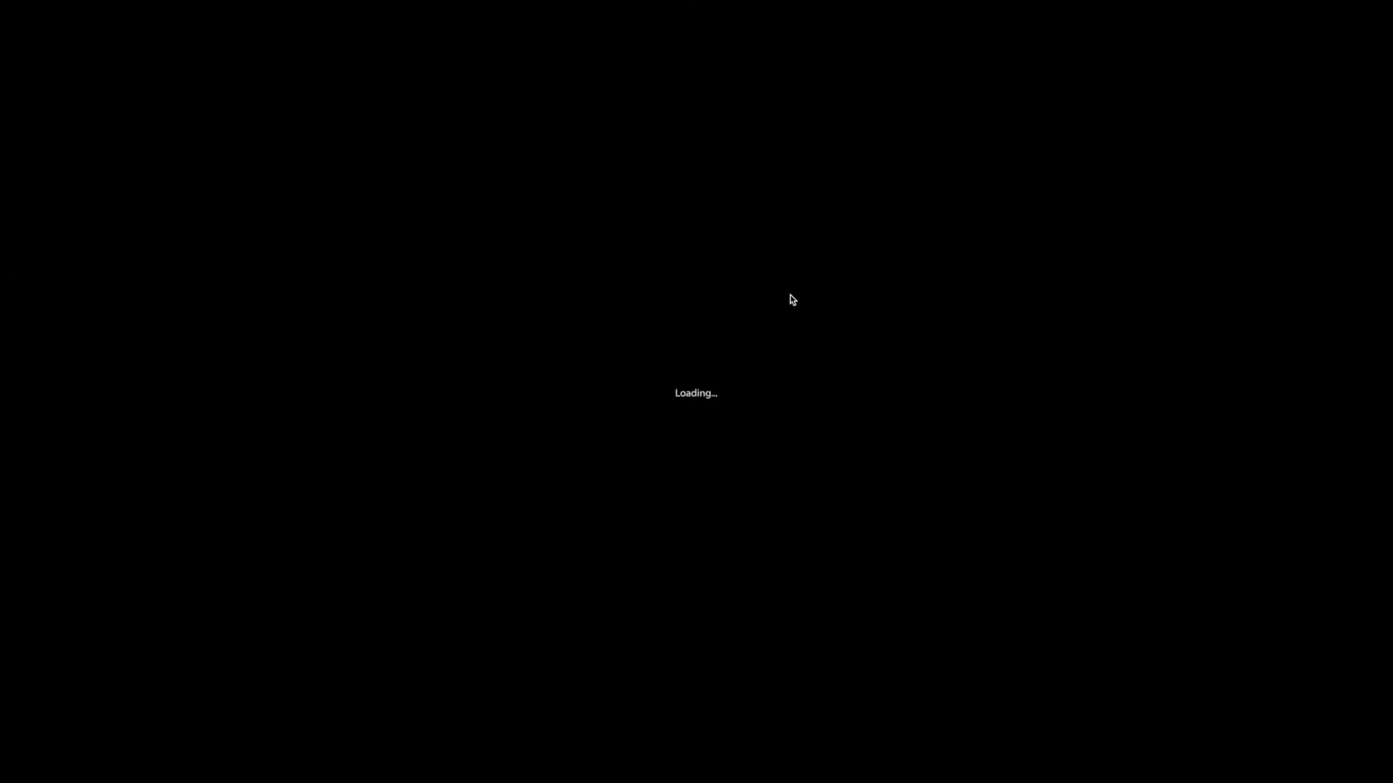
pyautogui.press('f')
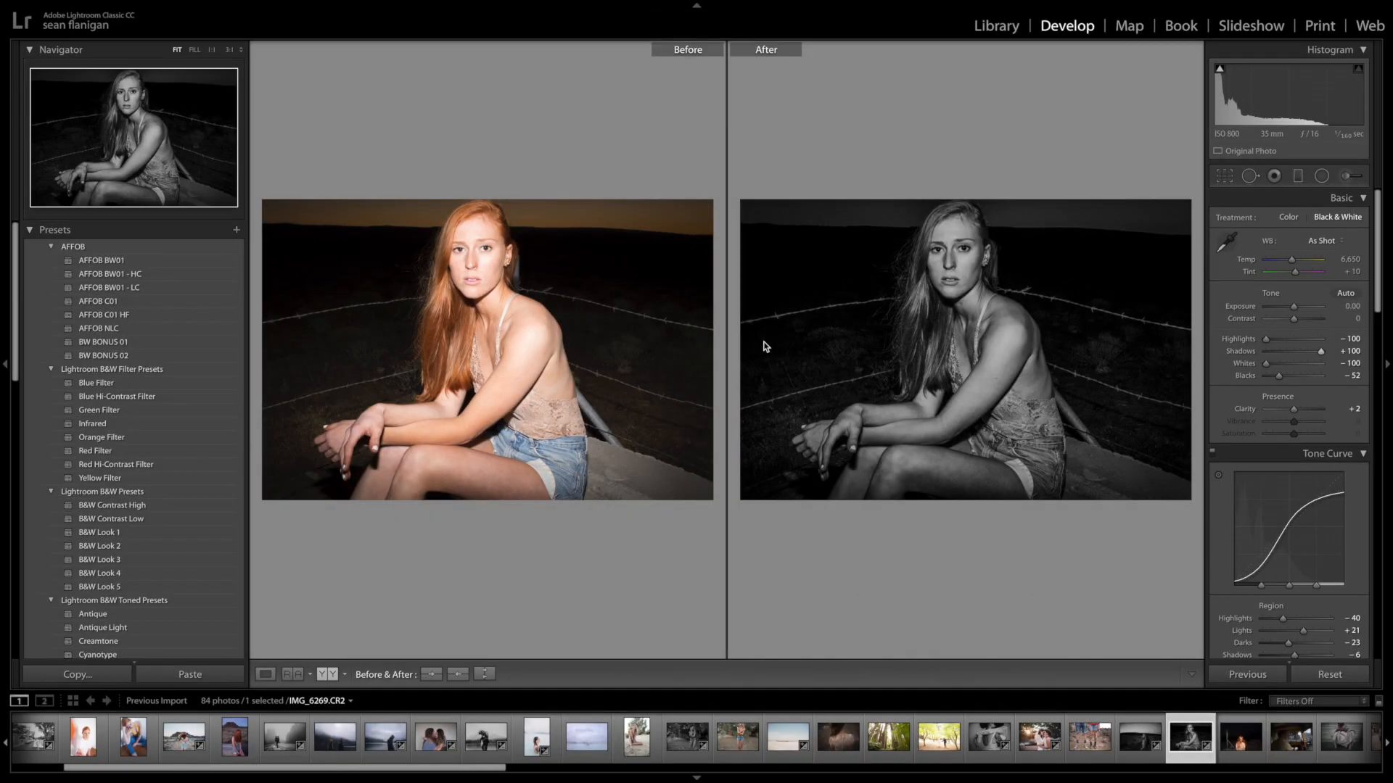
# Reset the night portrait, apply AFFOB C01, set Shadows to +76 and Blacks to +2, and preview it full screen.
pyautogui.click(1330, 677)
pyautogui.click(89, 303)
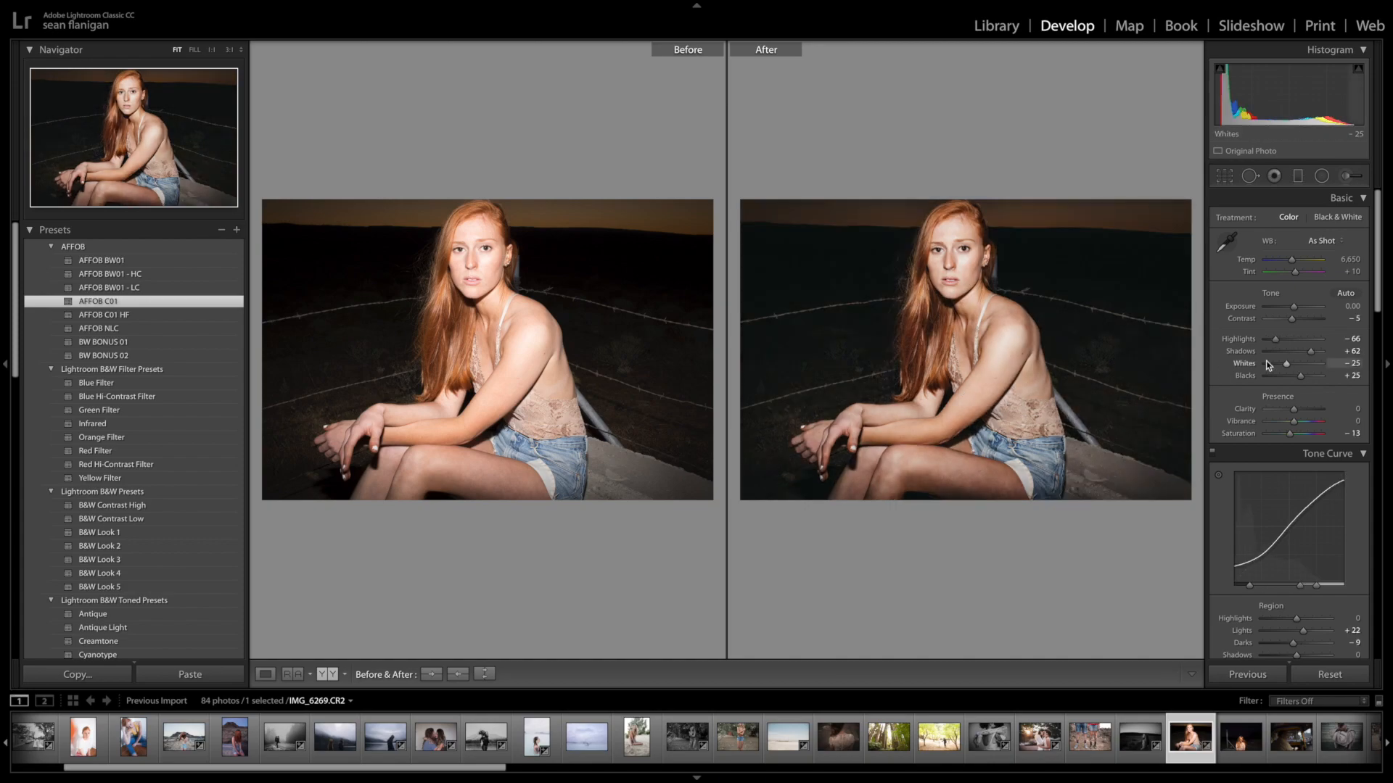
pyautogui.moveTo(1317, 351); pyautogui.dragTo(1296, 378)
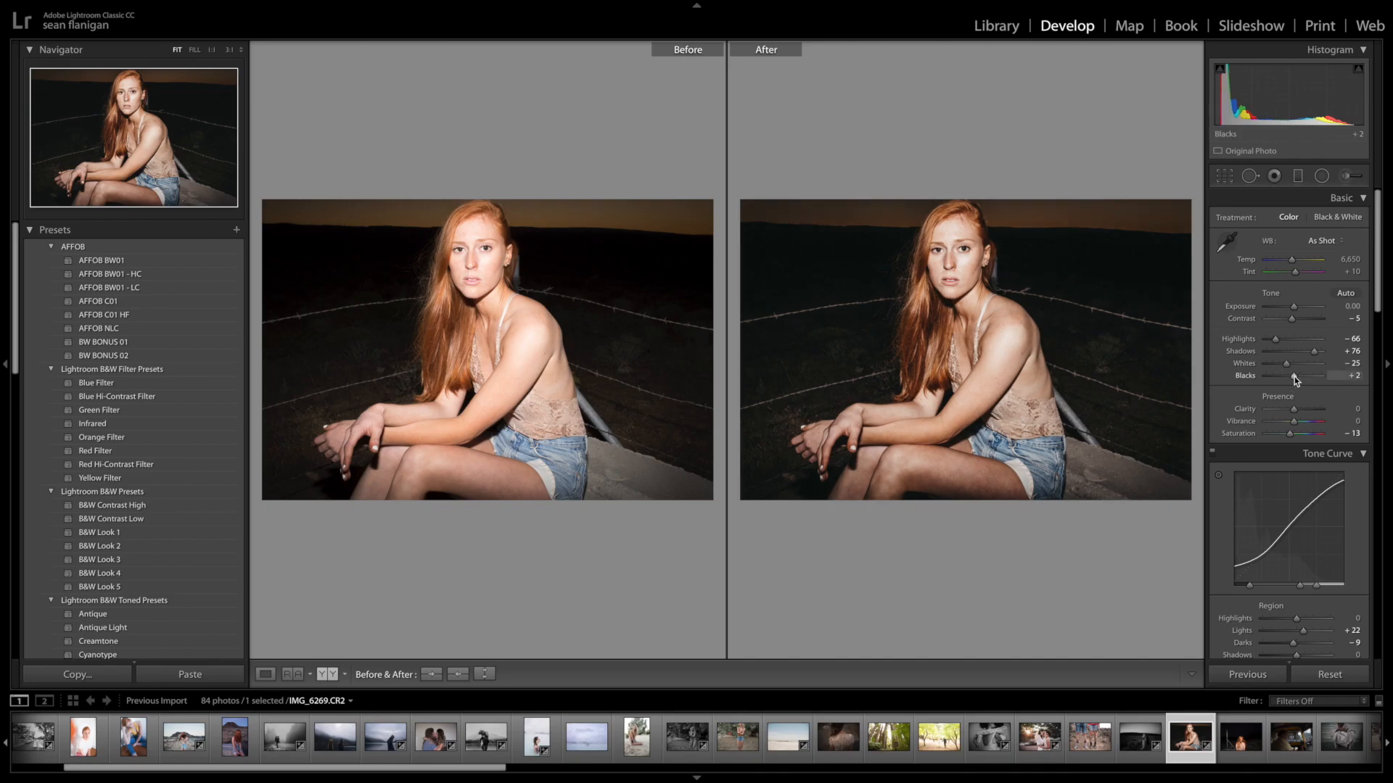
pyautogui.press('f')
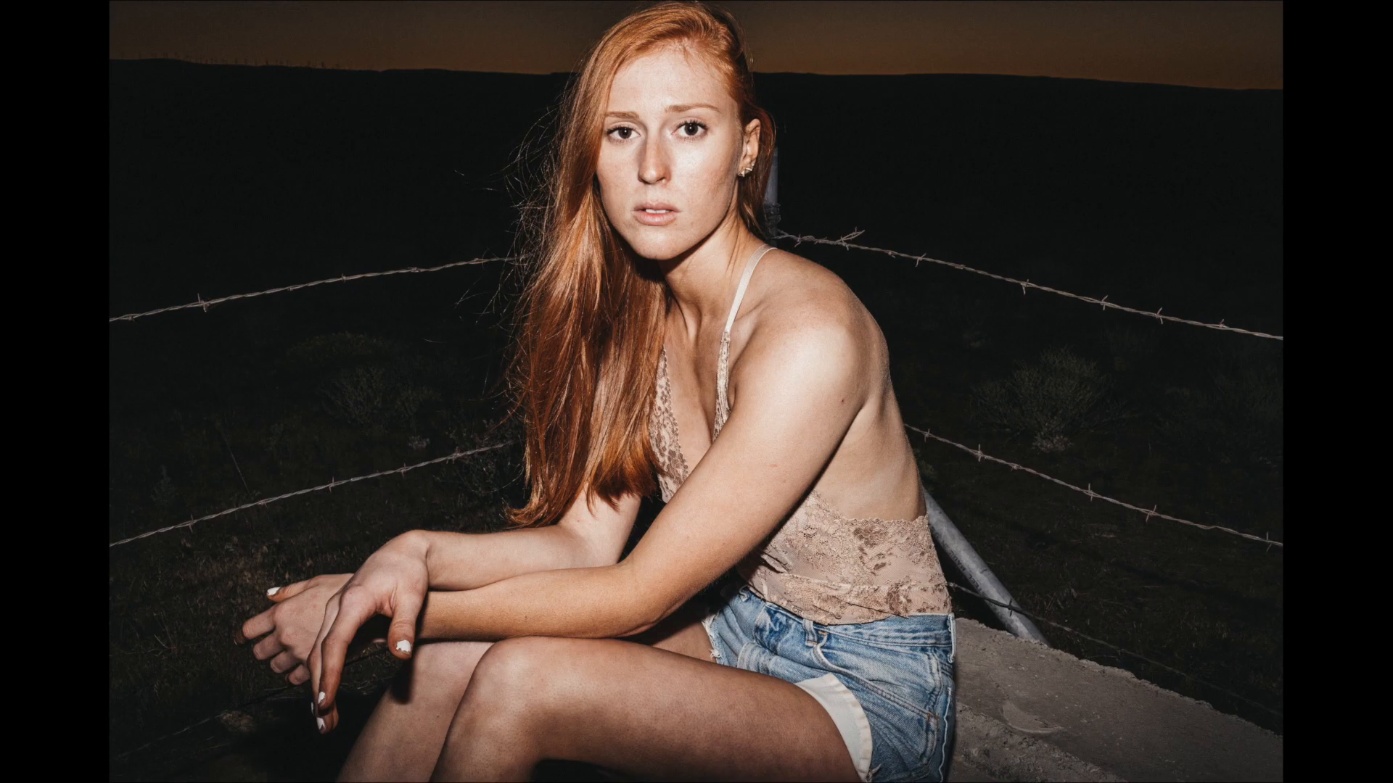
pyautogui.press('f')
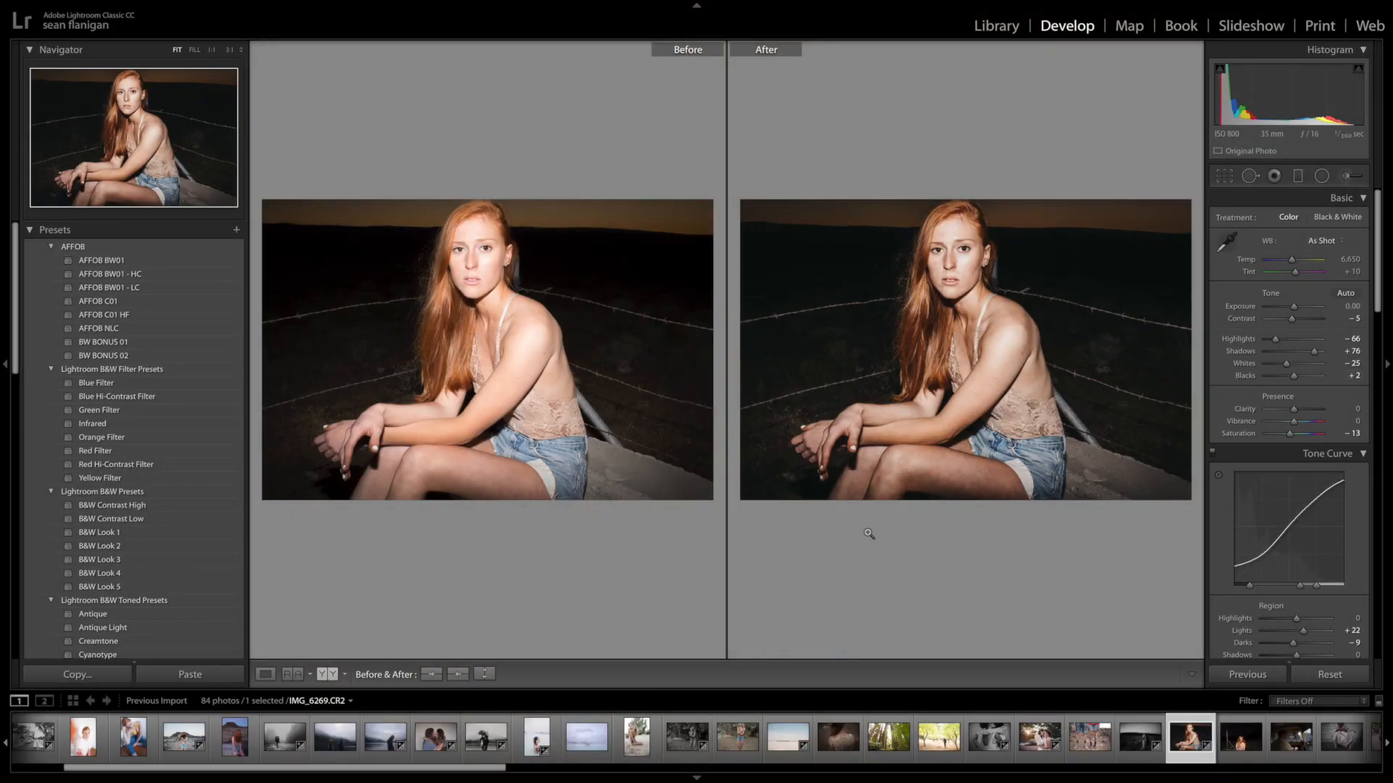
# Open INDIA_2015_3874.CR2, apply AFFOB BW01 - HC with Shadows +100 and Exposure +0.75, and switch to AFFOB BW01.
pyautogui.hscroll(3, 669, 733)
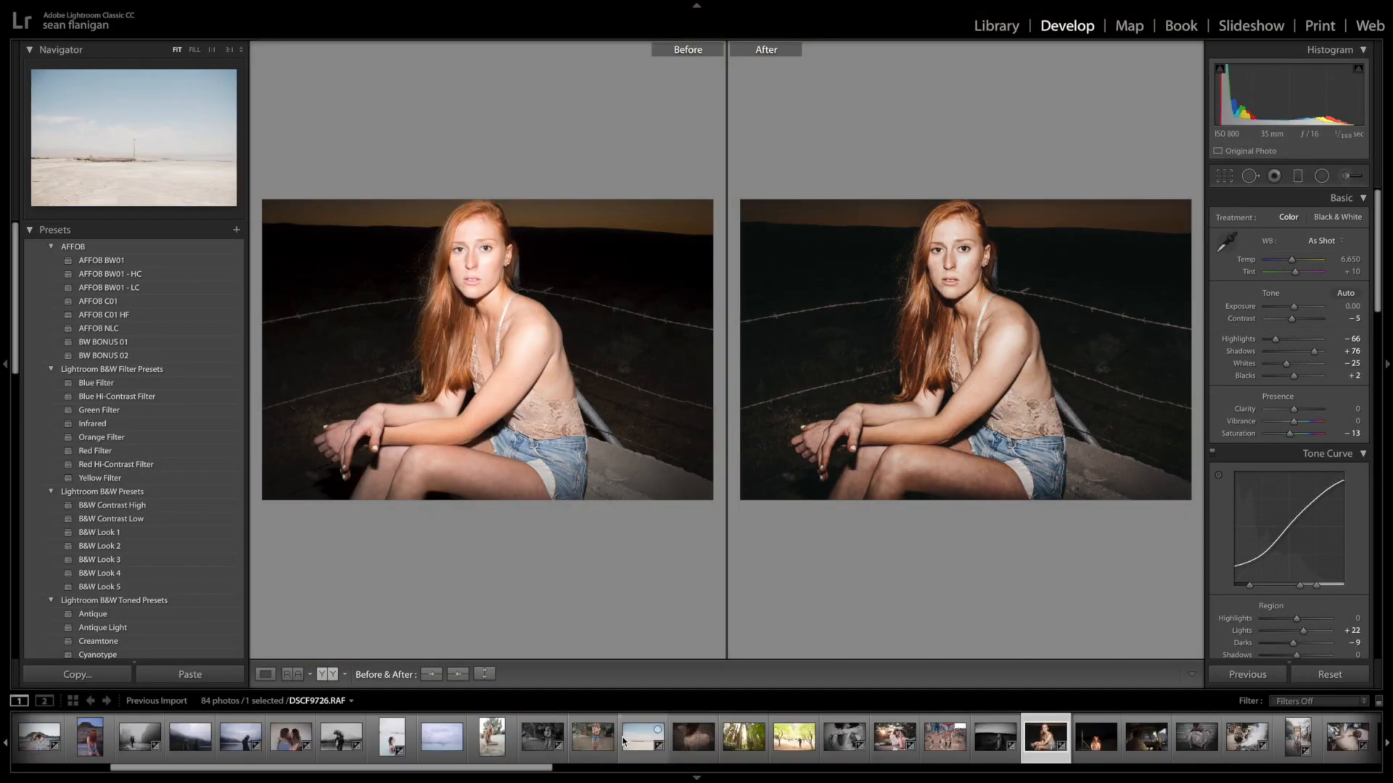
pyautogui.click(1194, 745)
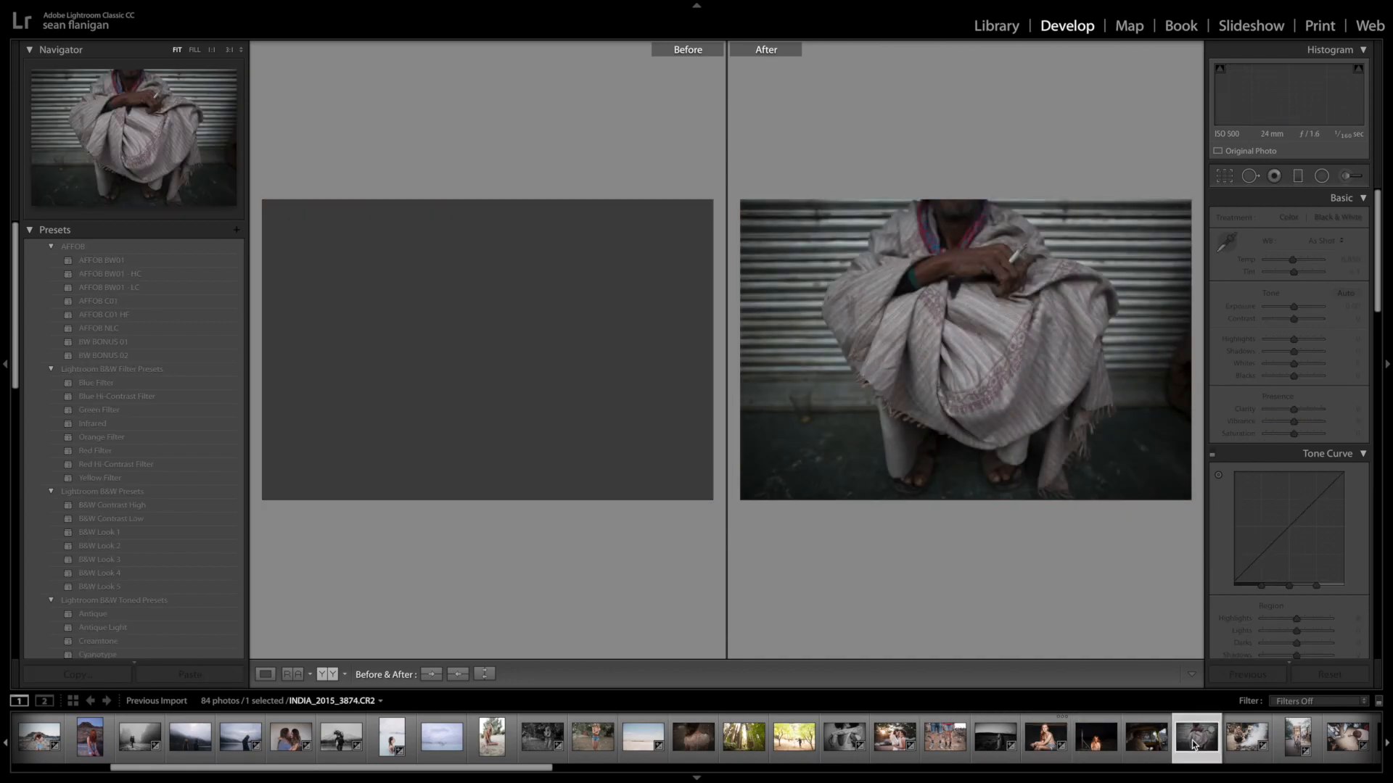
pyautogui.click(110, 274)
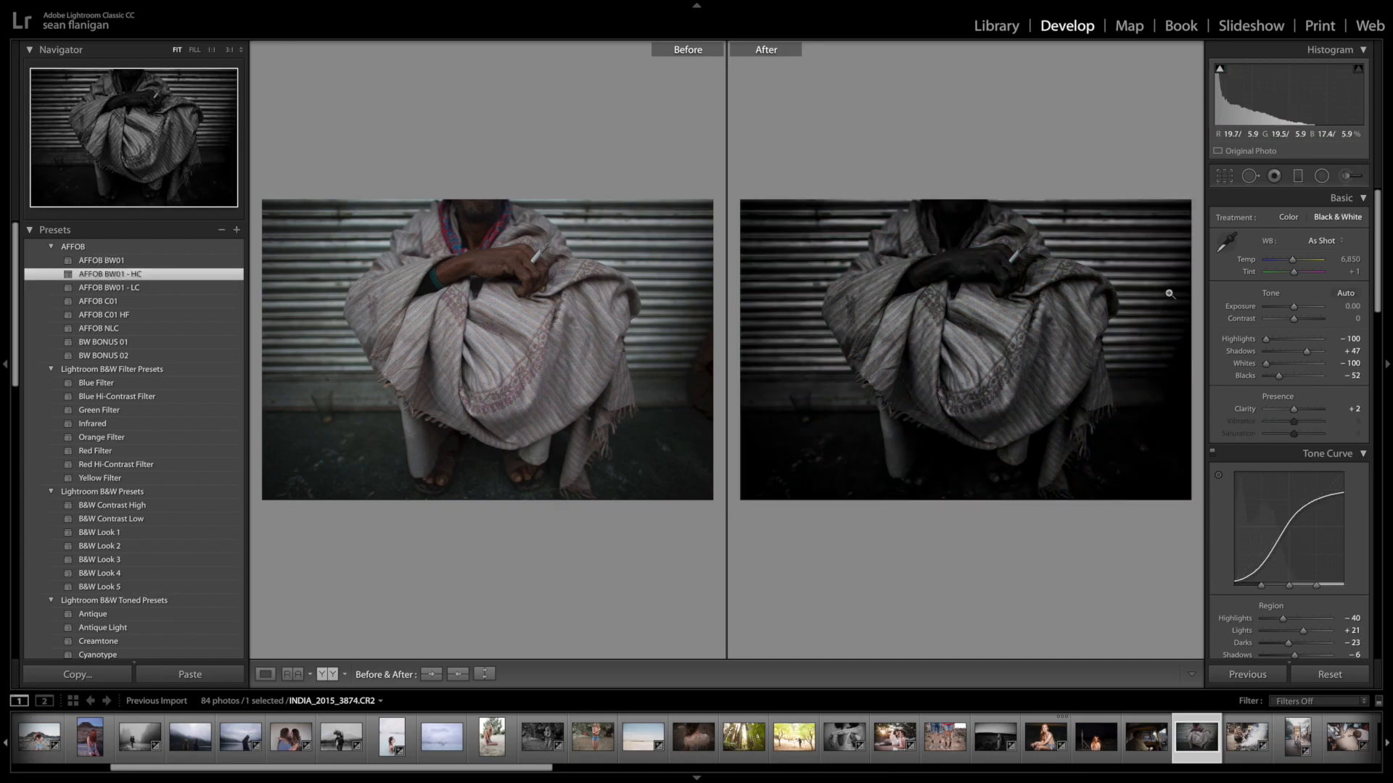
pyautogui.moveTo(1307, 352); pyautogui.dragTo(1322, 353)
pyautogui.moveTo(1294, 306); pyautogui.dragTo(1298, 309)
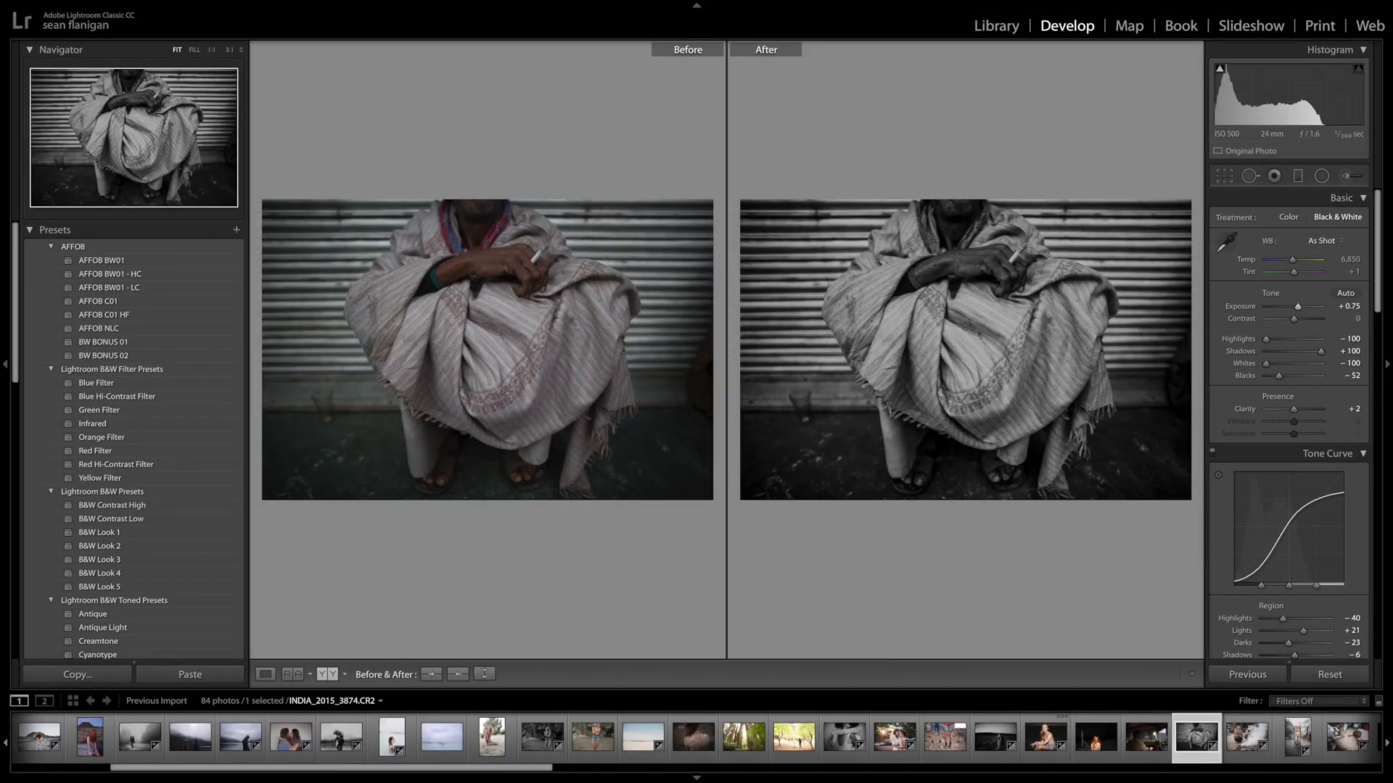
pyautogui.click(111, 260)
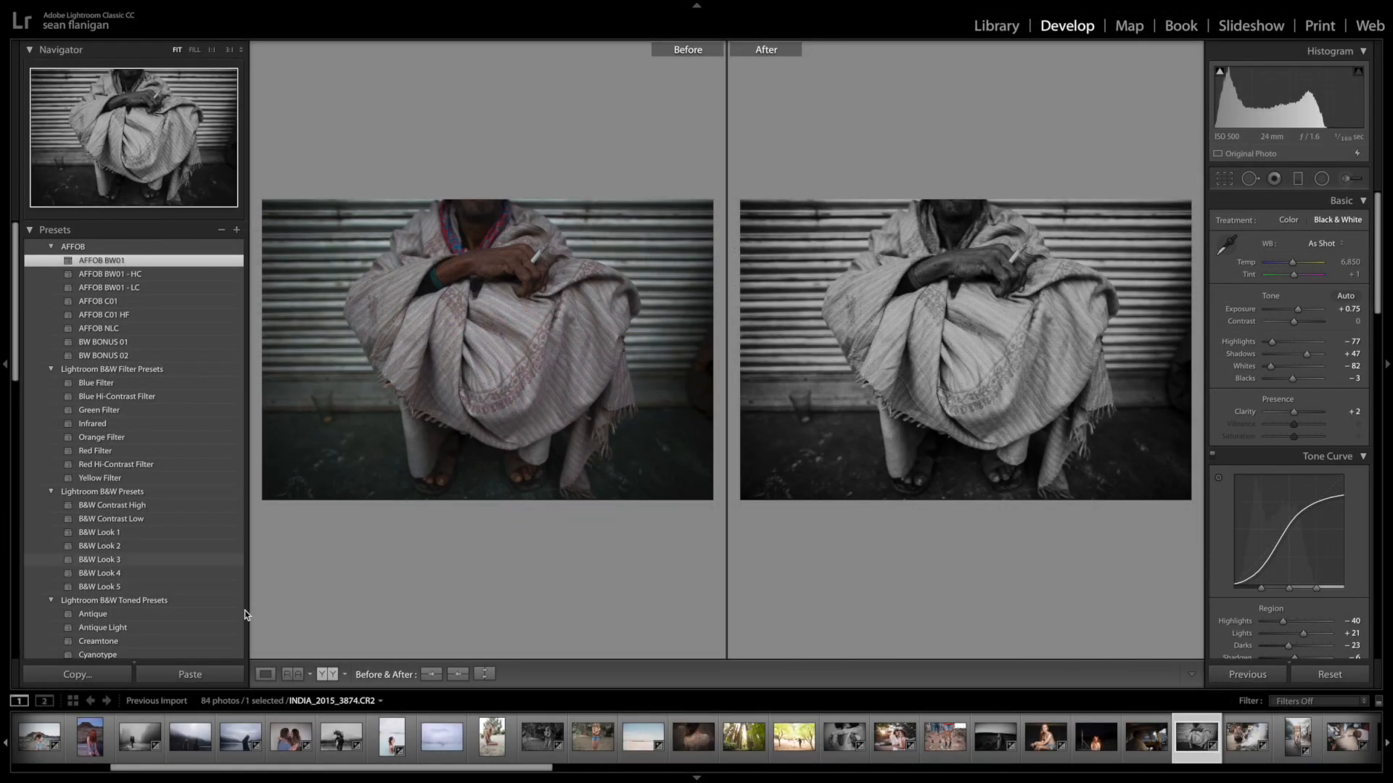
# Open IMG_0897.CR2, apply AFFOB C01, and set Exposure −1.40, Highlights −93, Shadows +50, Whites −100 and Blacks −17.
pyautogui.scroll(-5, 544, 736)
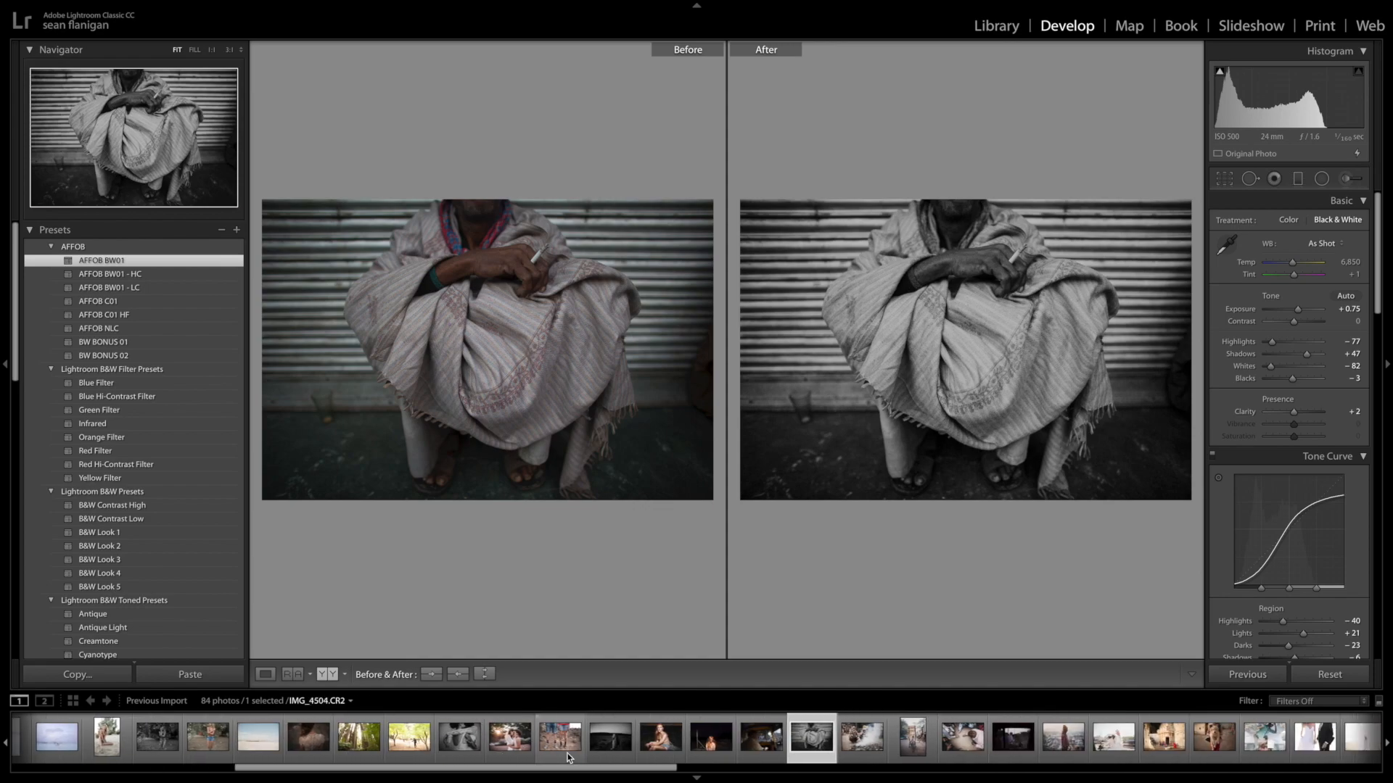
pyautogui.click(424, 745)
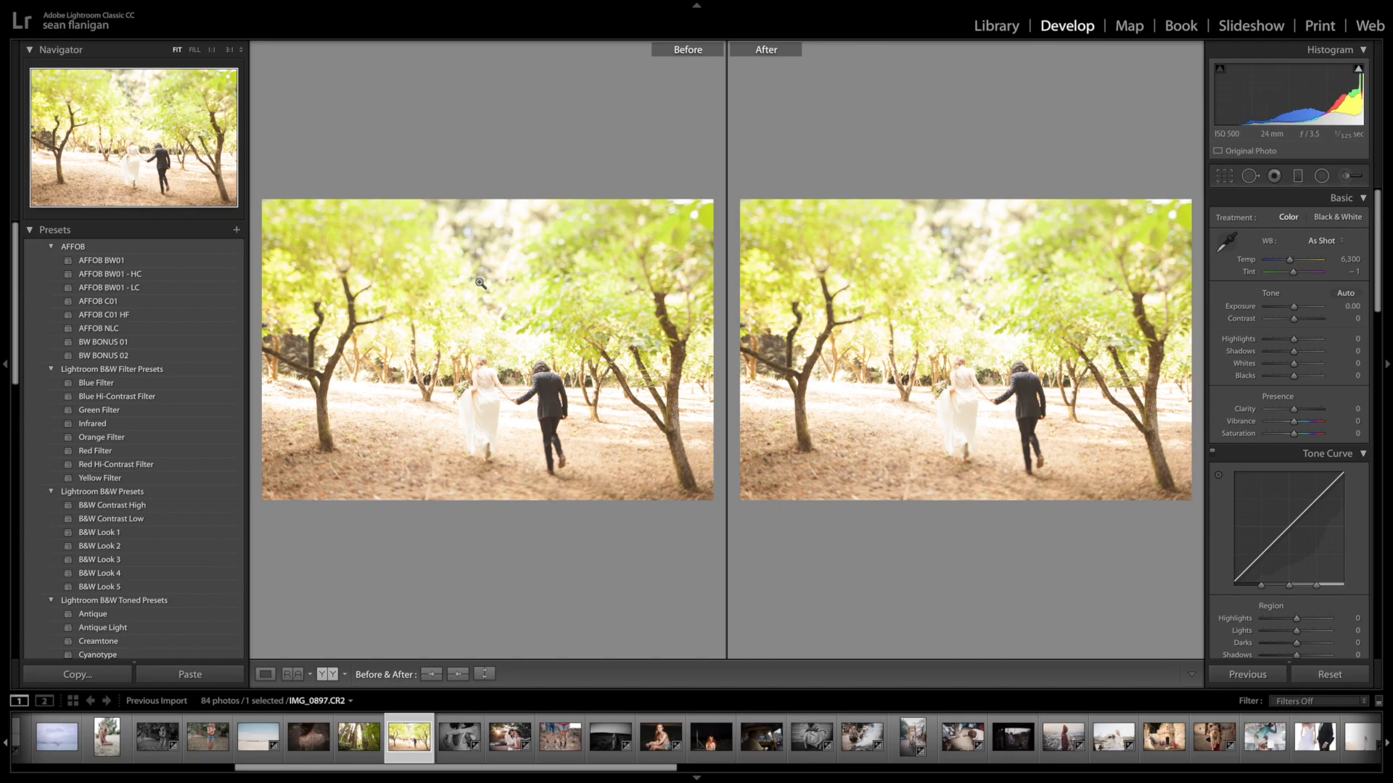
pyautogui.click(176, 301)
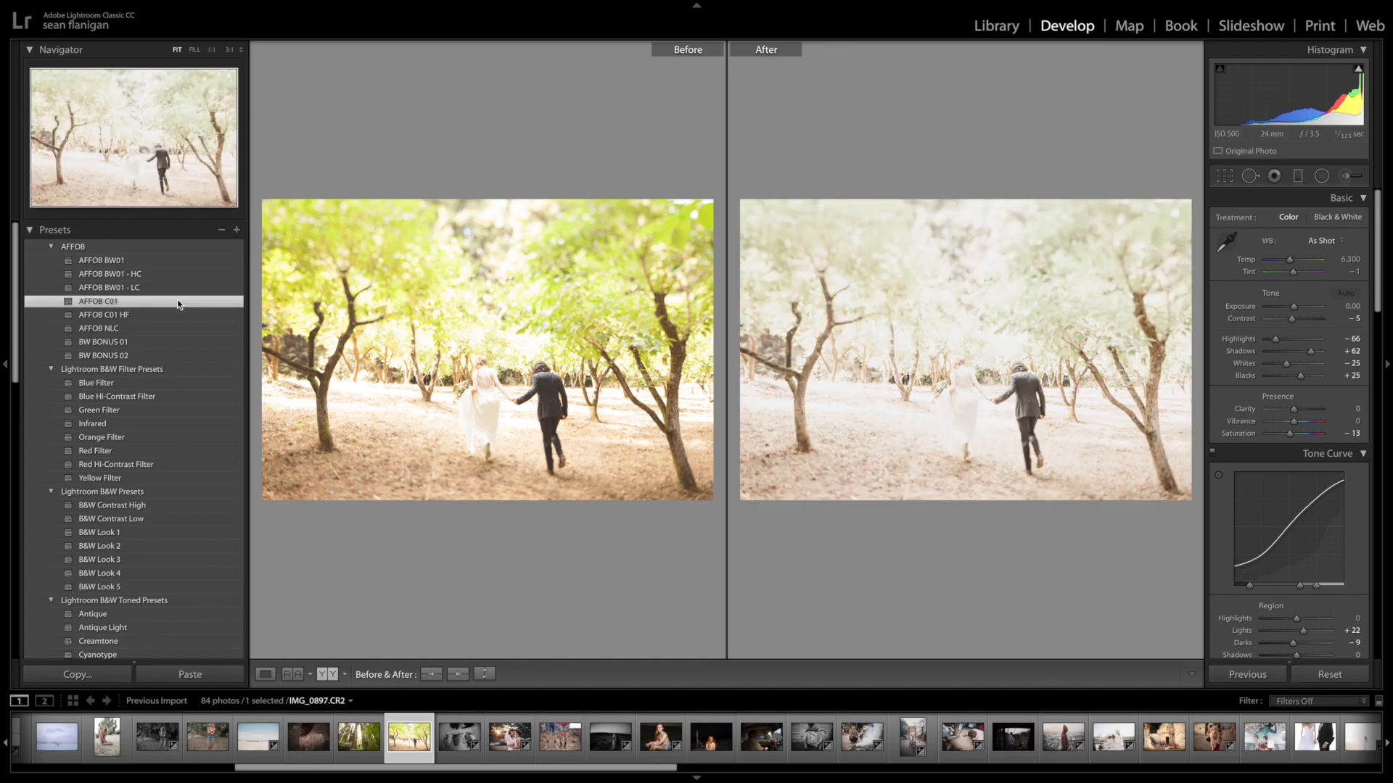
pyautogui.moveTo(1290, 309); pyautogui.dragTo(1307, 352)
pyautogui.click(1289, 376)
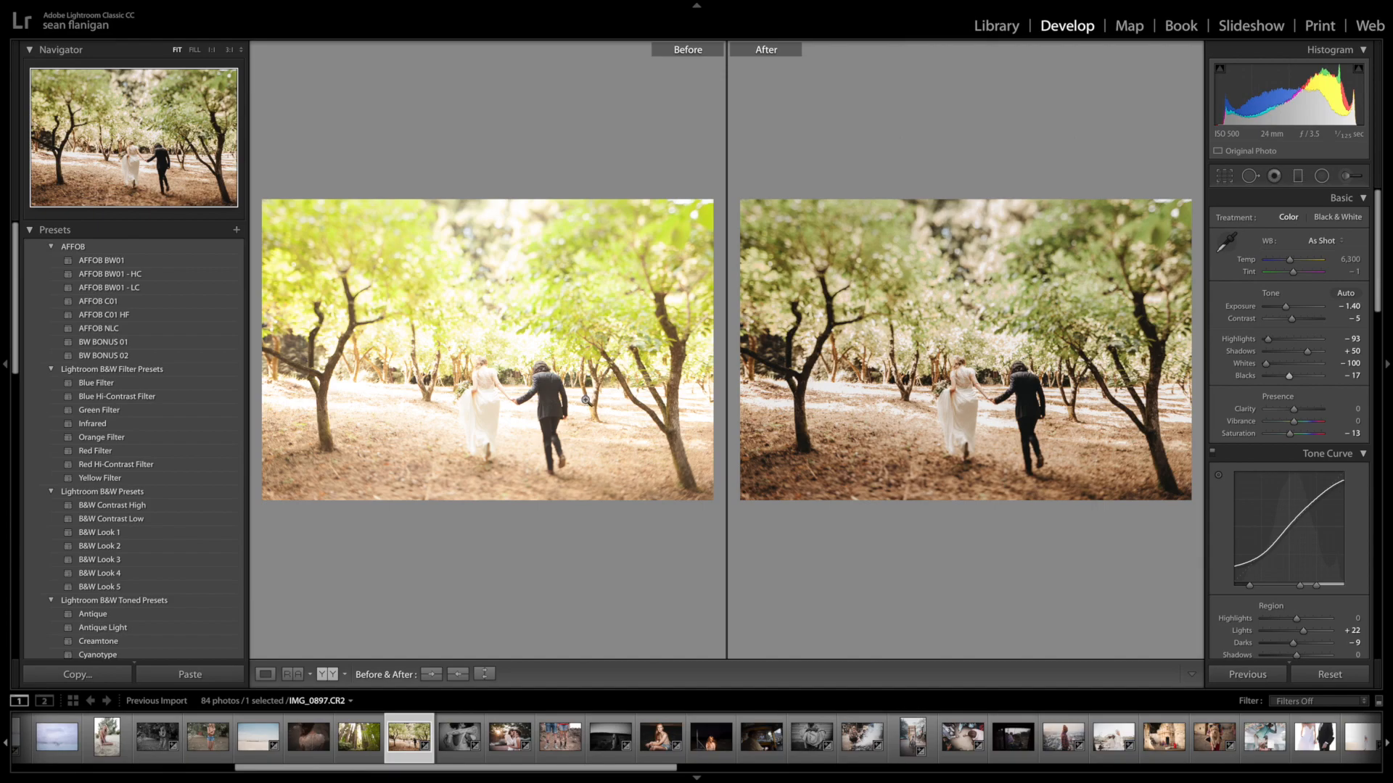
# Apply AFFOB BW01 - HC to the orchard photo after trying BW01, setting Exposure to −1.60 and the tone curve's Lights to −5.
pyautogui.click(160, 261)
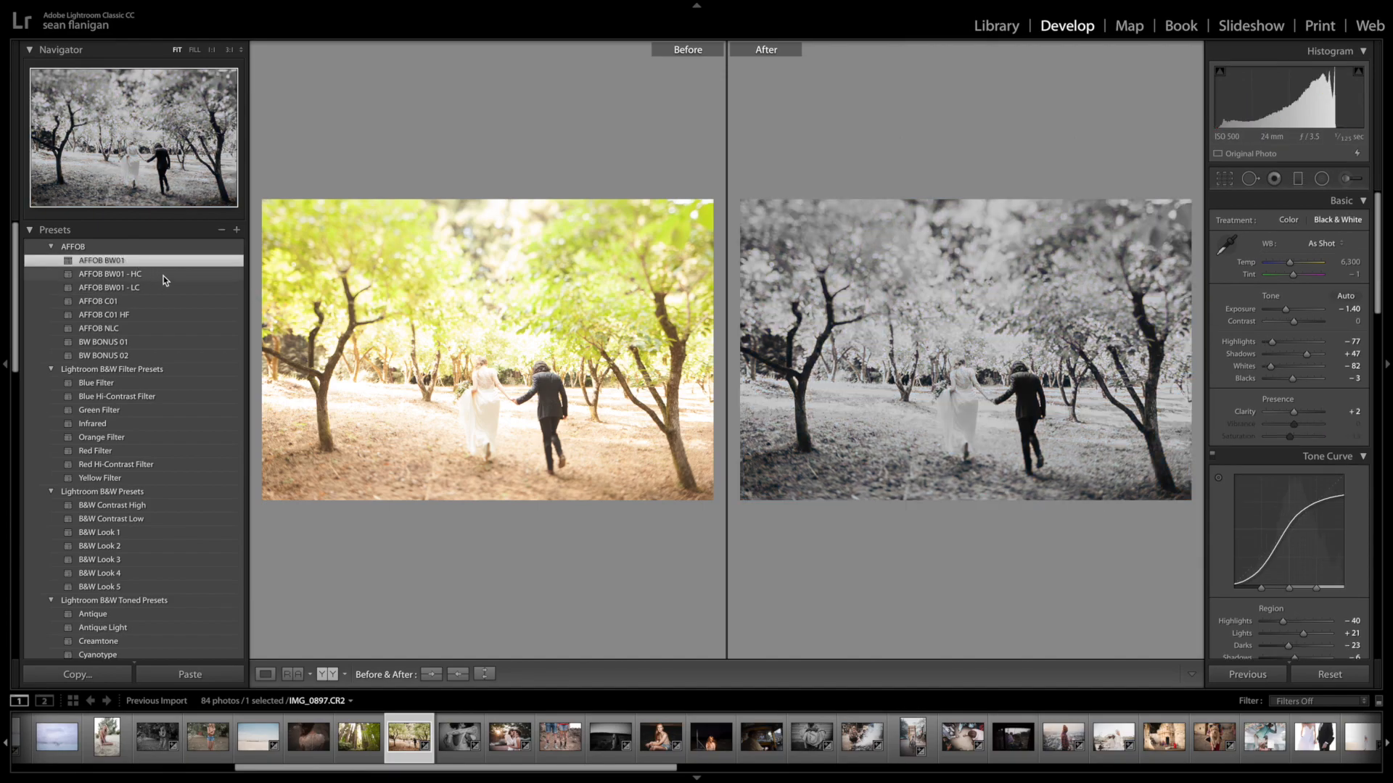
pyautogui.click(163, 275)
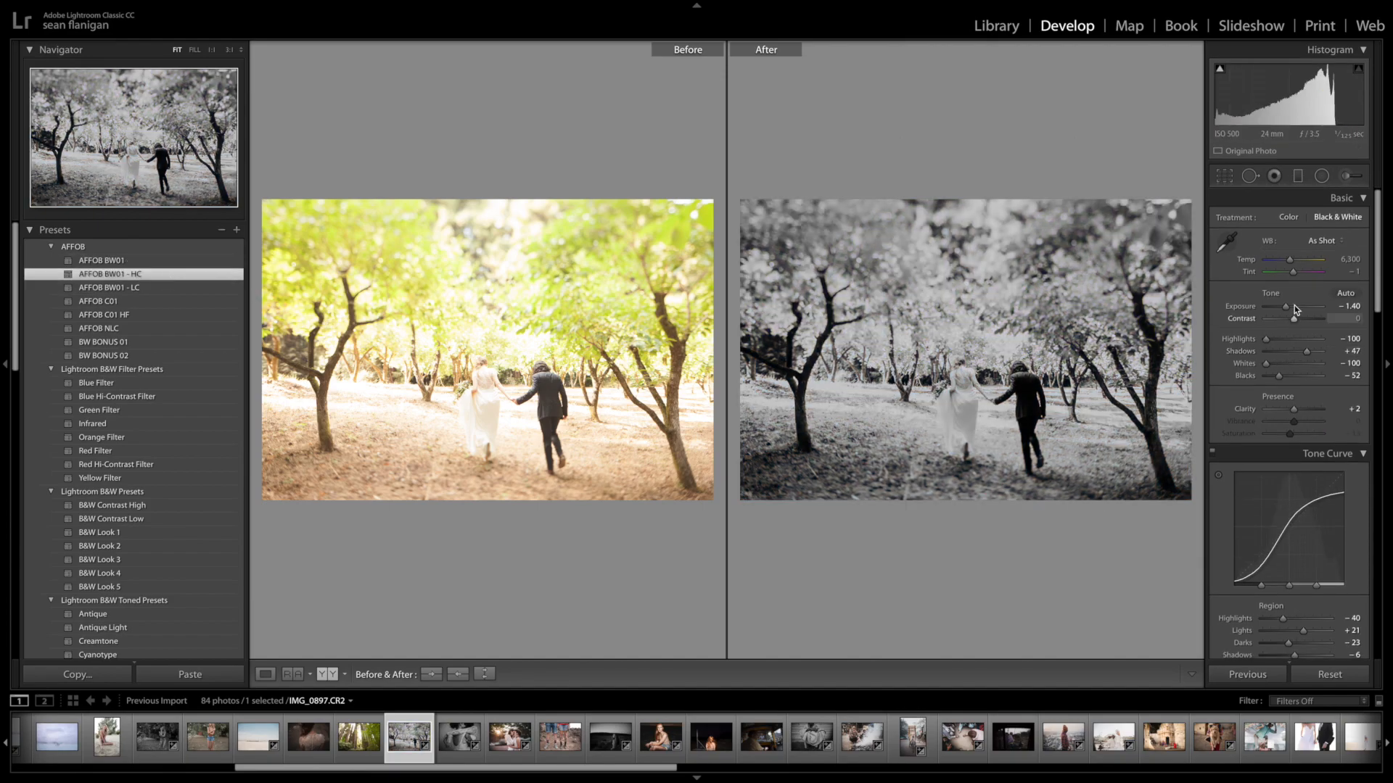
pyautogui.moveTo(1296, 310); pyautogui.dragTo(1286, 310)
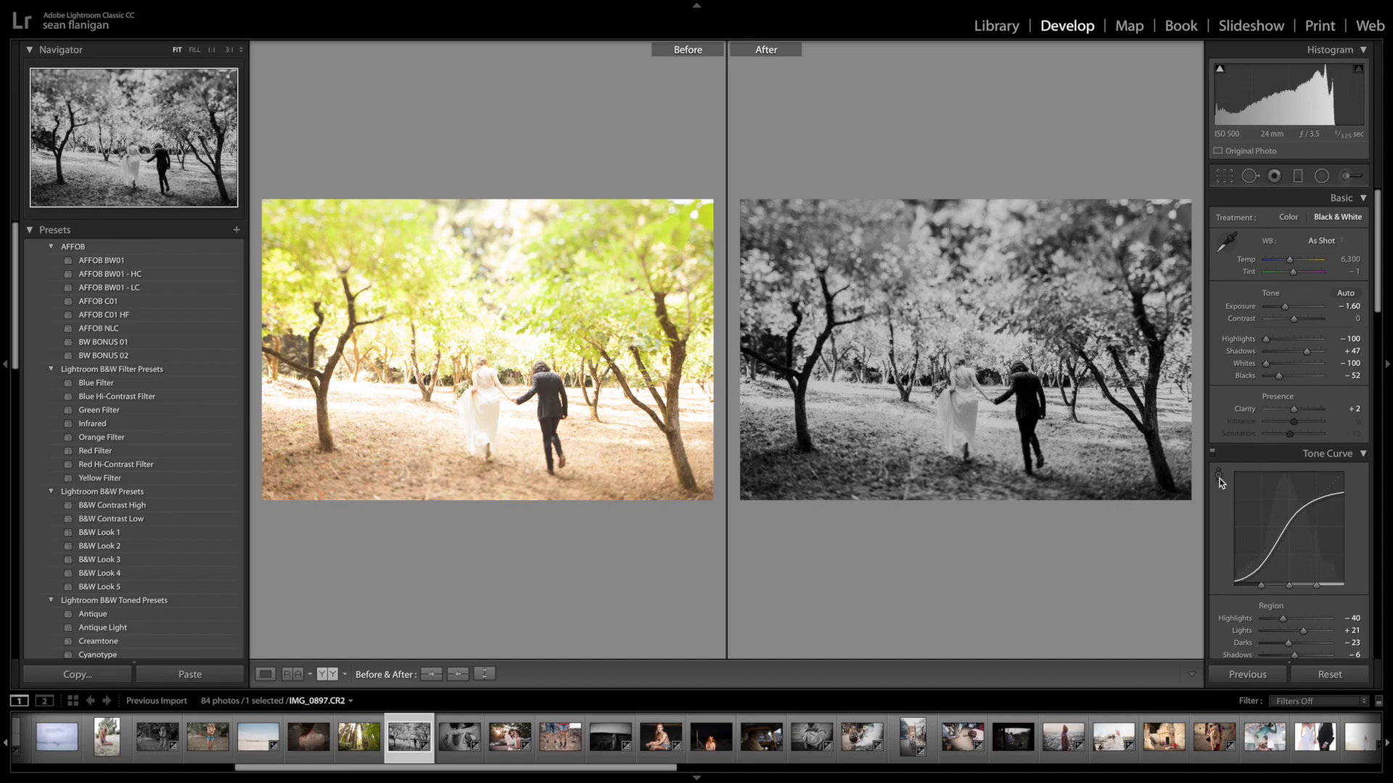
pyautogui.scroll(-2, 1286, 568)
pyautogui.moveTo(1286, 568)
pyautogui.mouseDown()
pyautogui.moveTo(1275, 567)
pyautogui.moveTo(1297, 569)
pyautogui.mouseUp()
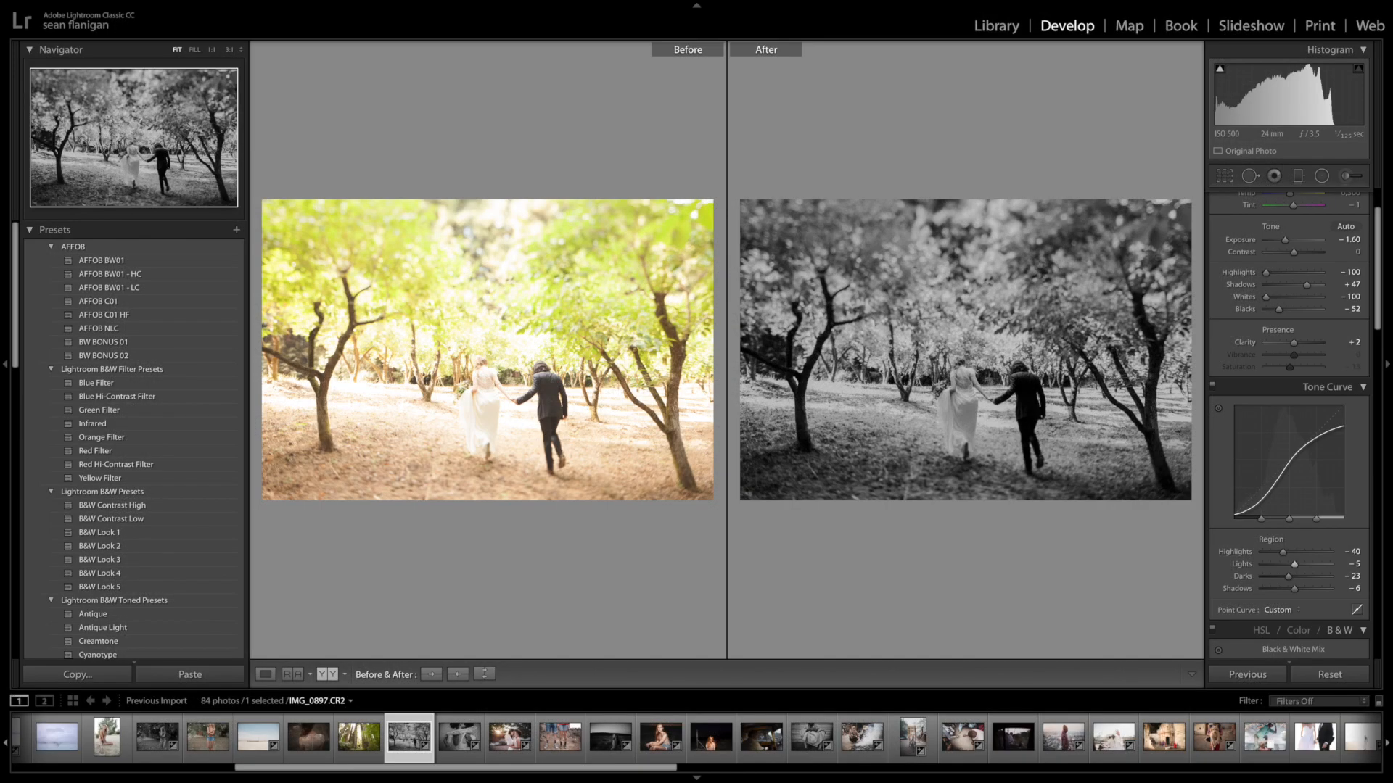
# Review the orchard photo's remaining develop settings down to the Grain values in Effects.
pyautogui.scroll(-2, 1251, 499)
pyautogui.scroll(-6, 1250, 499)
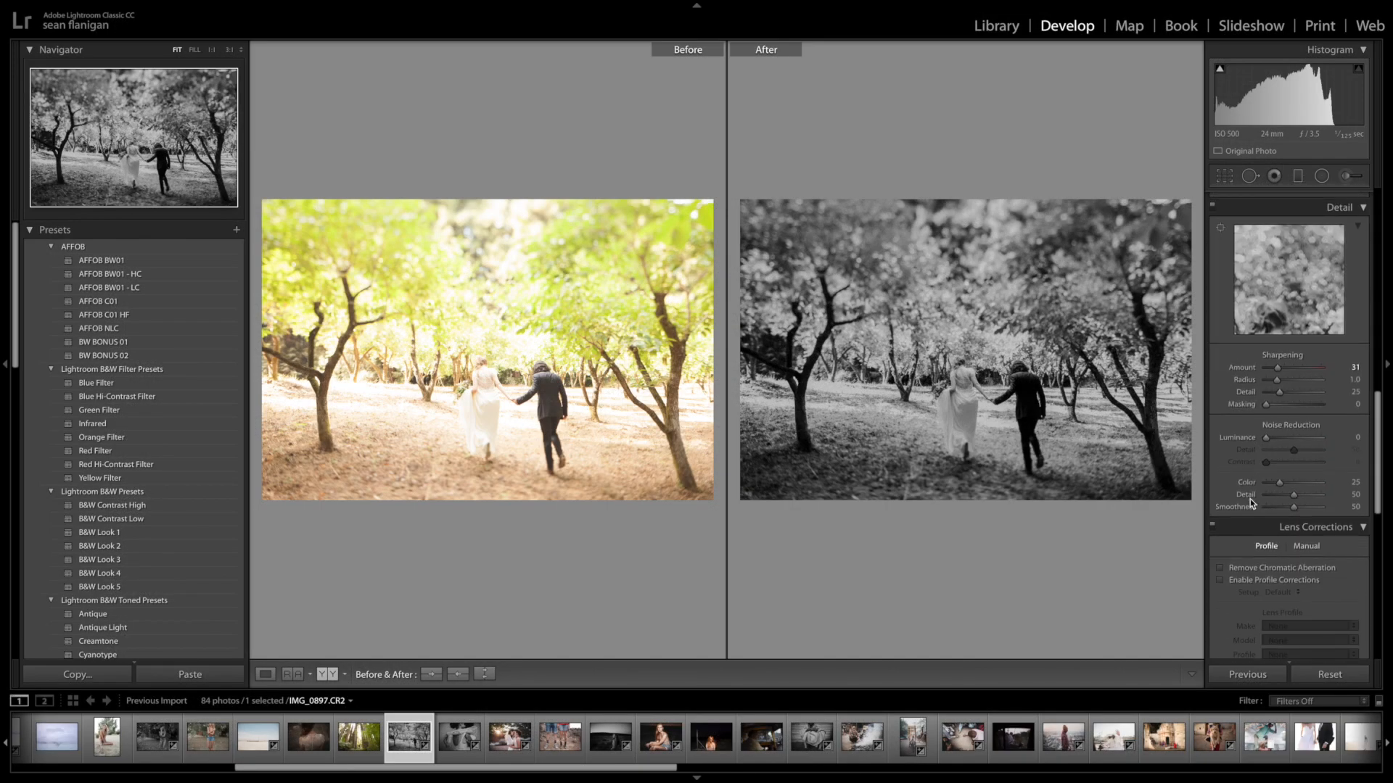
pyautogui.scroll(-4, 1250, 499)
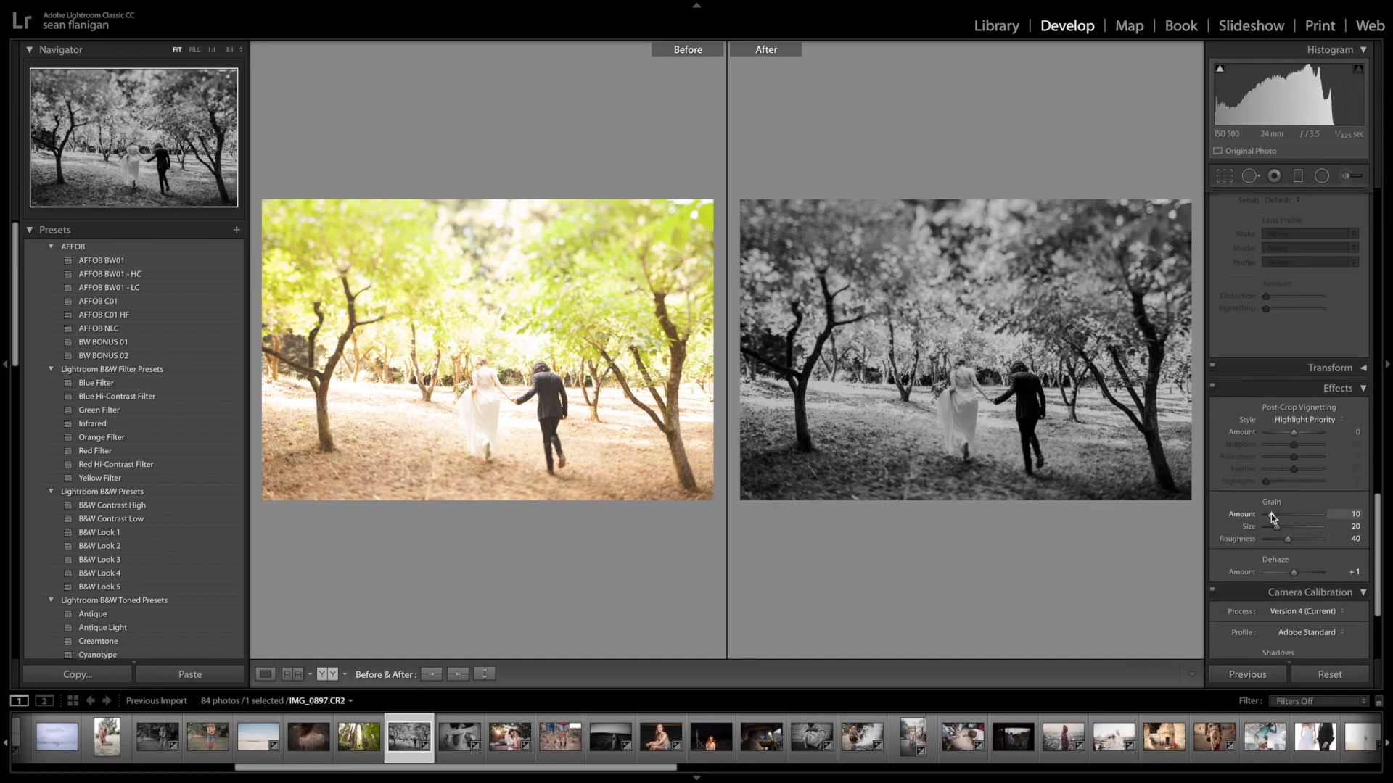
# Open INDIA_2015_7407.CR2, apply AFFOB NLC after trying AFFOB C01, and set Exposure to +1.15 and Shadows to +90.
pyautogui.scroll(-9, 636, 731)
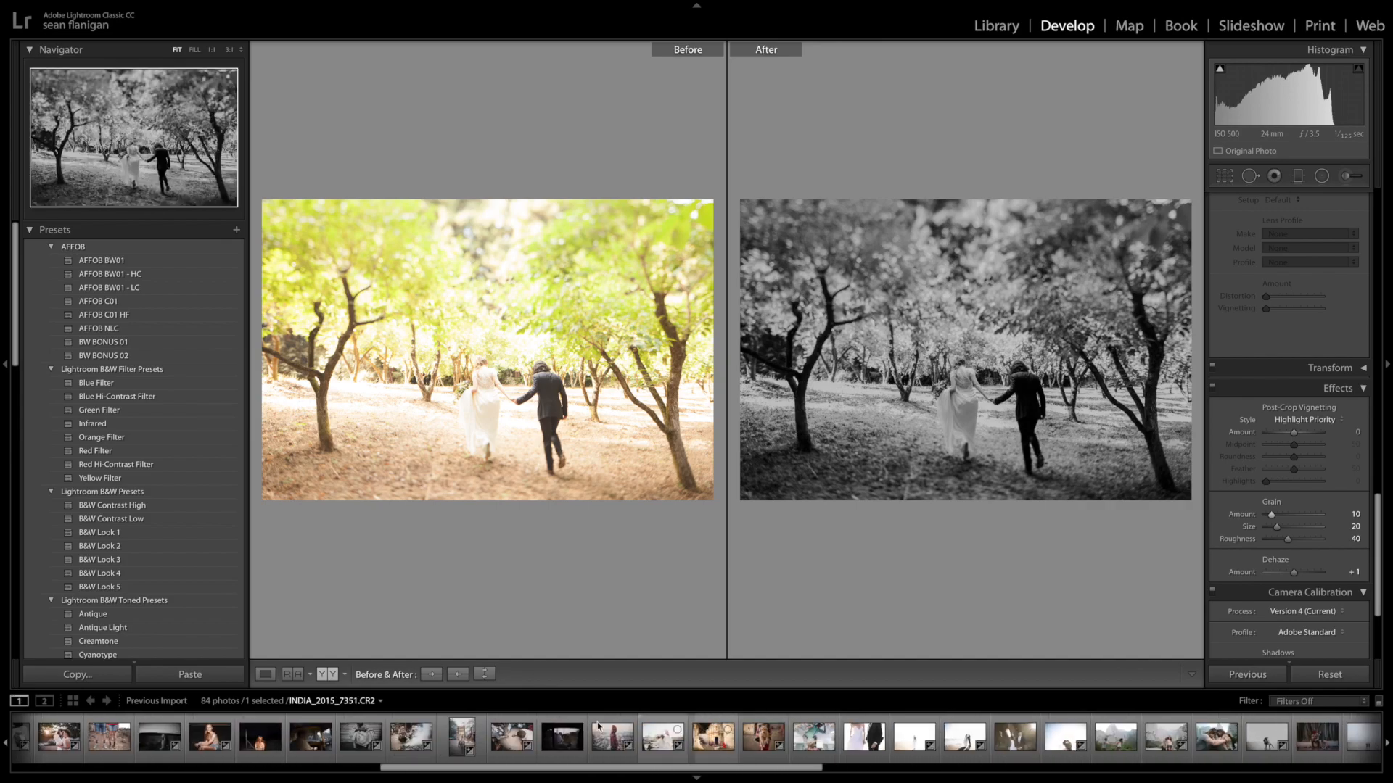
pyautogui.click(756, 740)
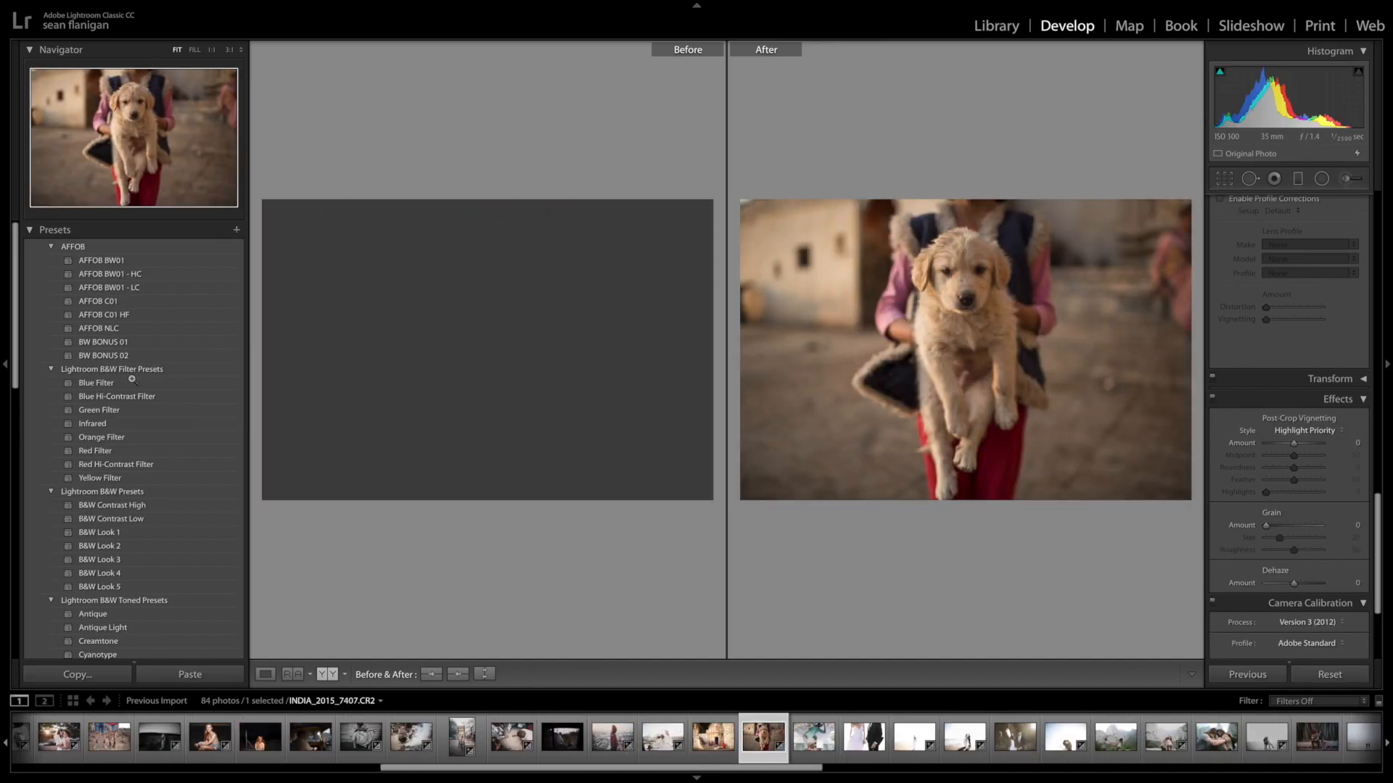
pyautogui.click(119, 302)
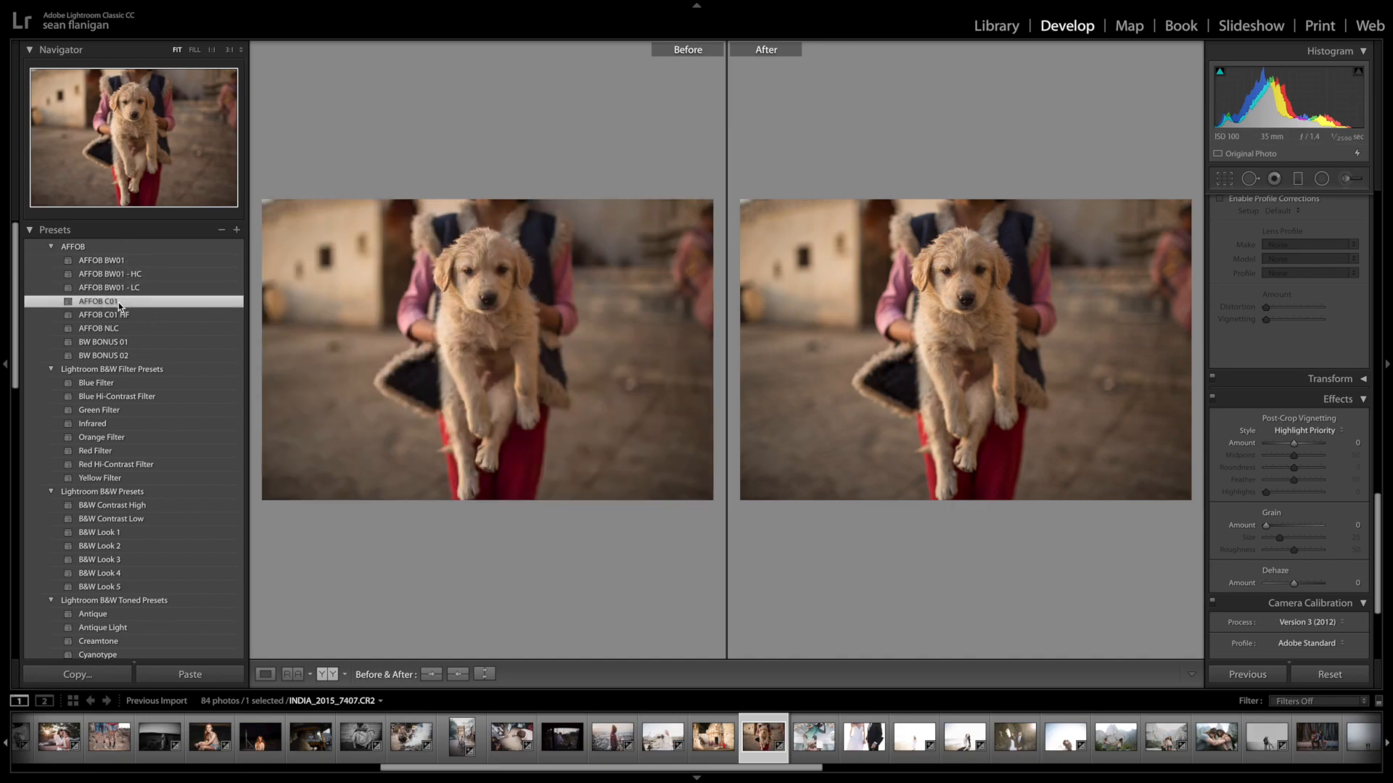
pyautogui.click(121, 330)
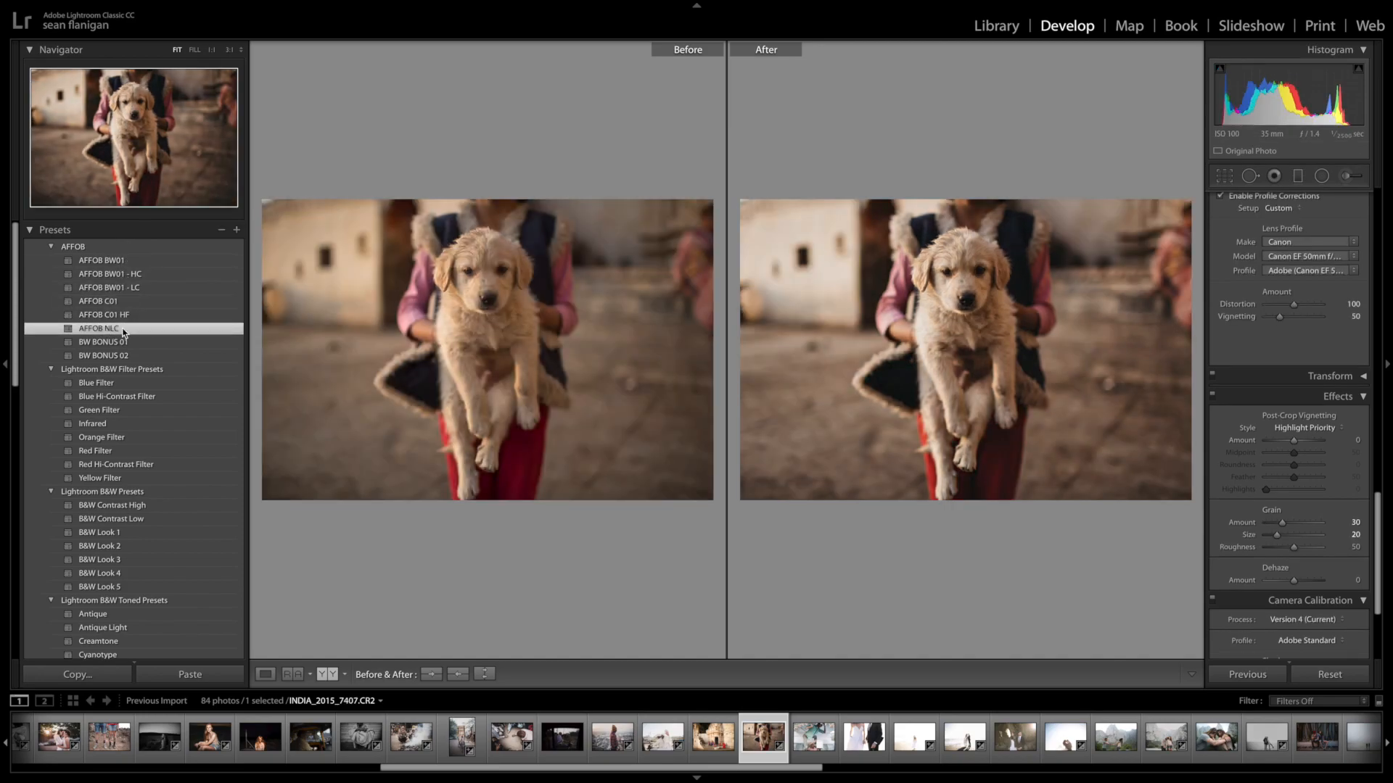
pyautogui.scroll(10, 1291, 327)
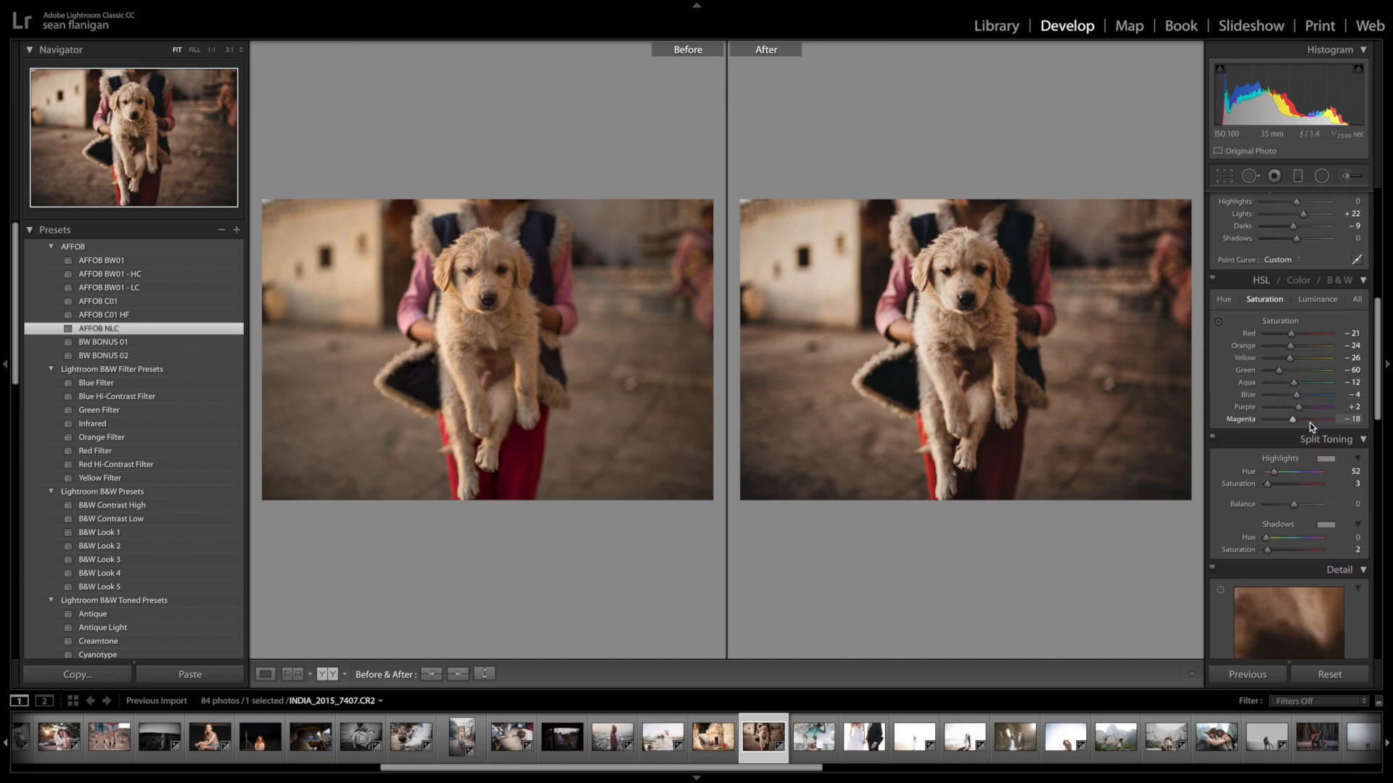
pyautogui.moveTo(1298, 312); pyautogui.dragTo(1320, 354)
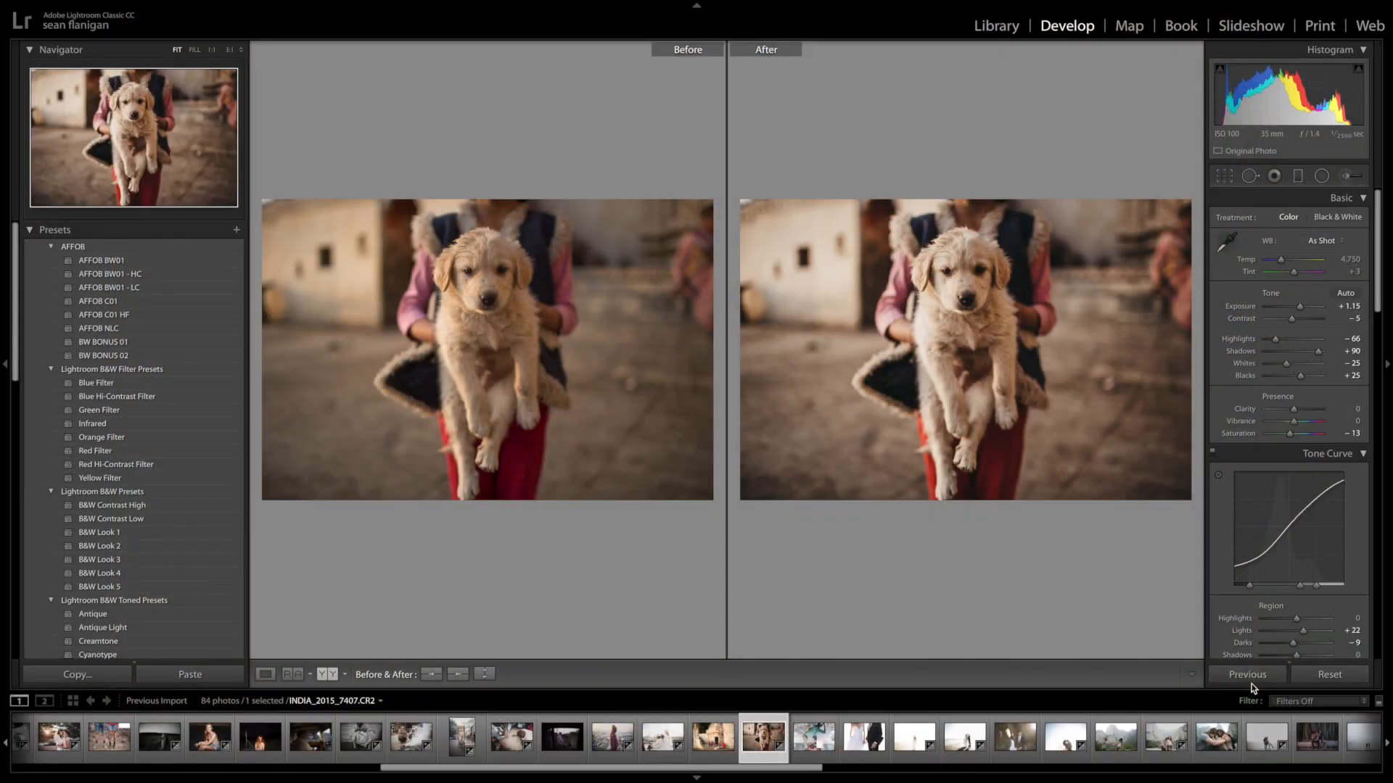
# Open the backlit sunset photo y_n_barcelona1264.CR2 and reset all its develop settings.
pyautogui.scroll(-3, 1001, 737)
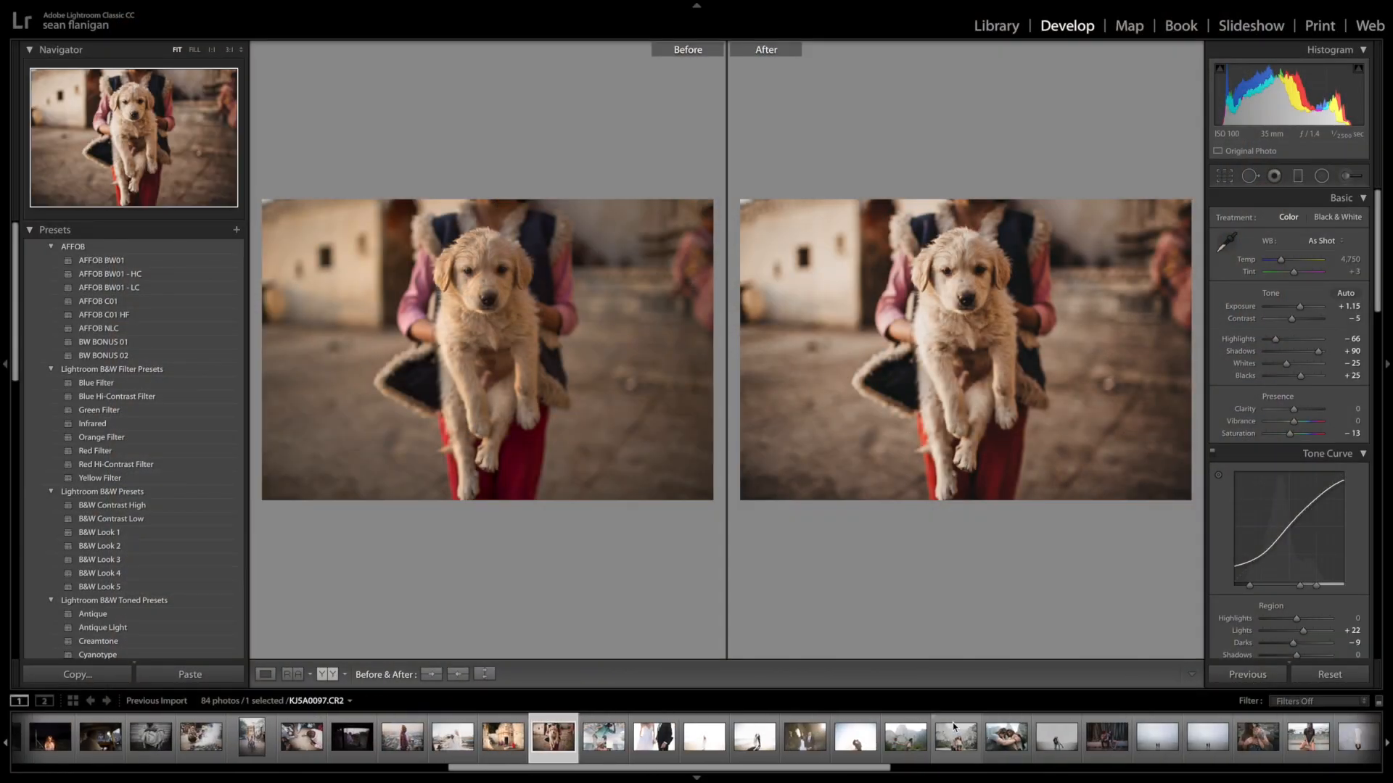
pyautogui.scroll(-6, 943, 736)
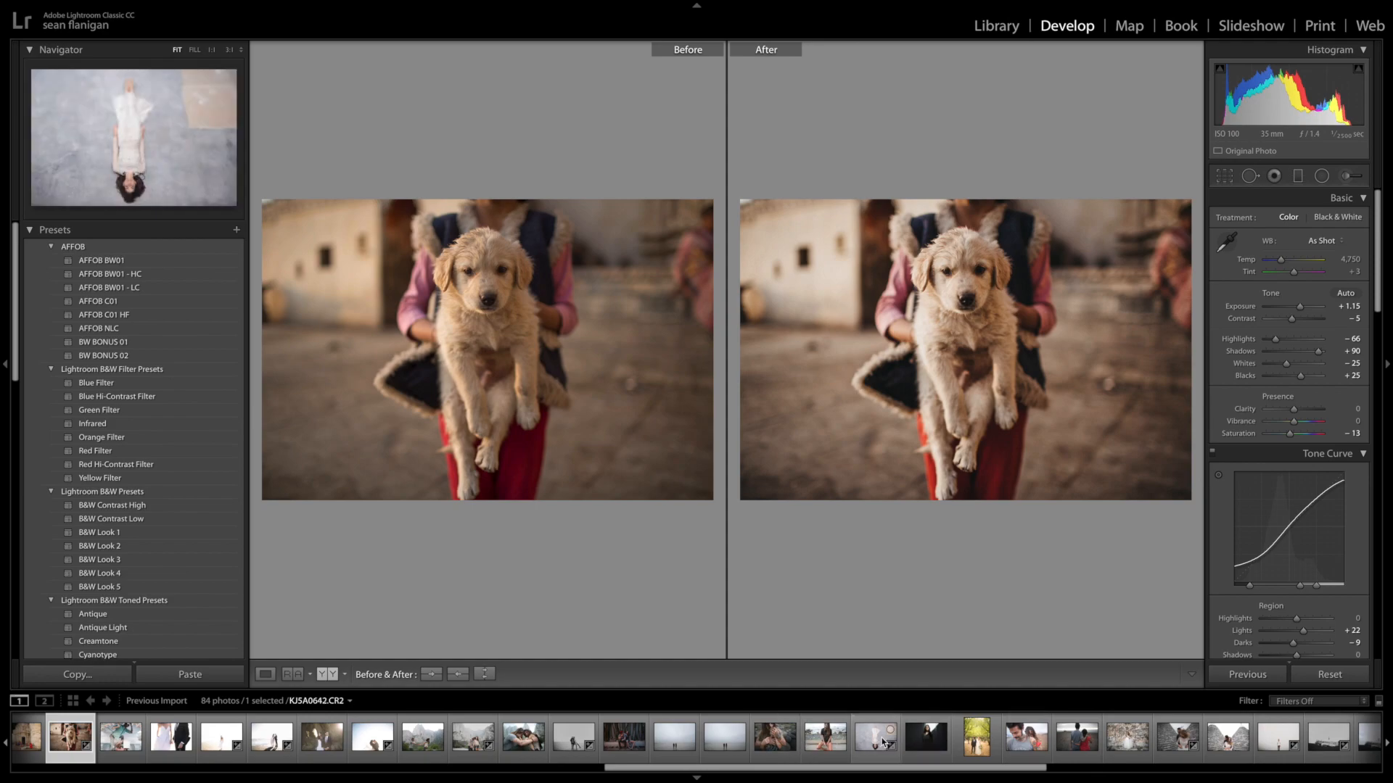
pyautogui.scroll(-10, 1006, 736)
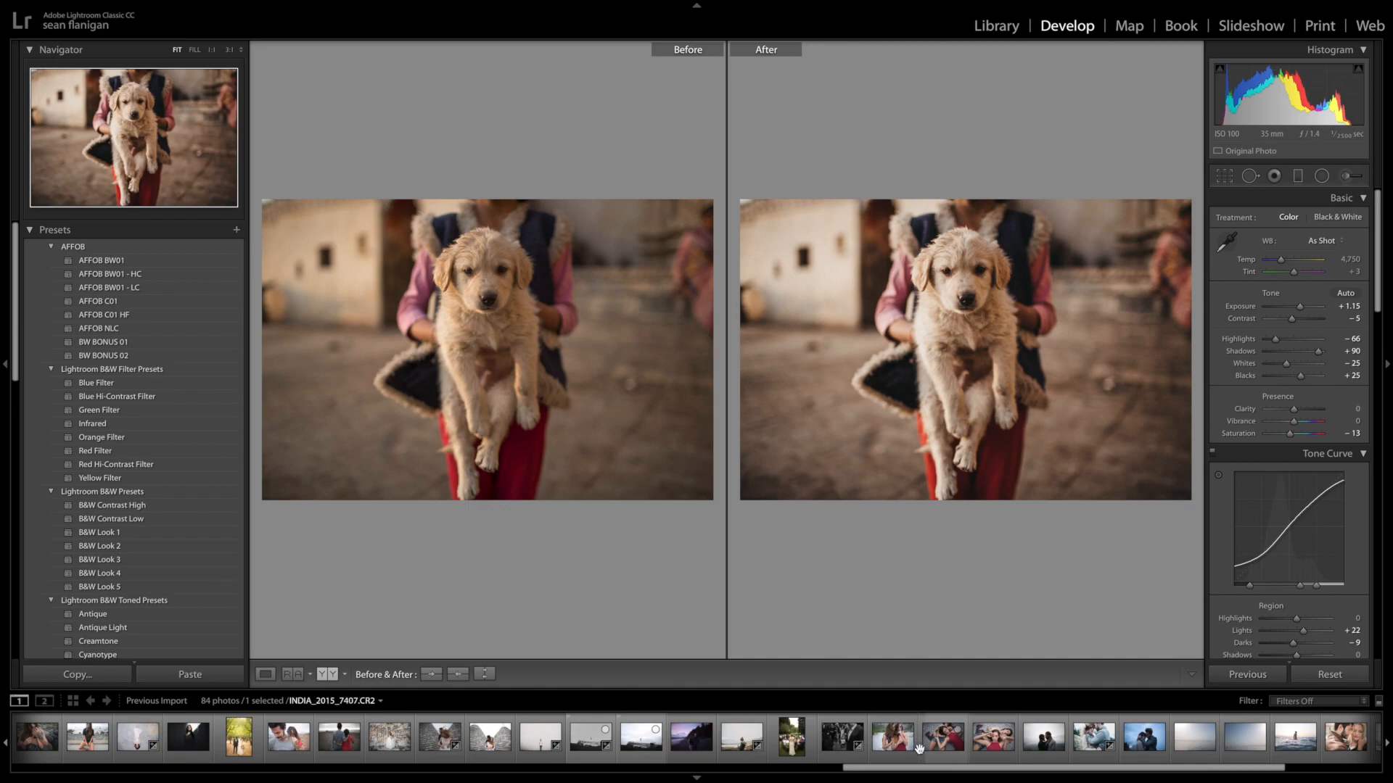
pyautogui.scroll(-4, 919, 748)
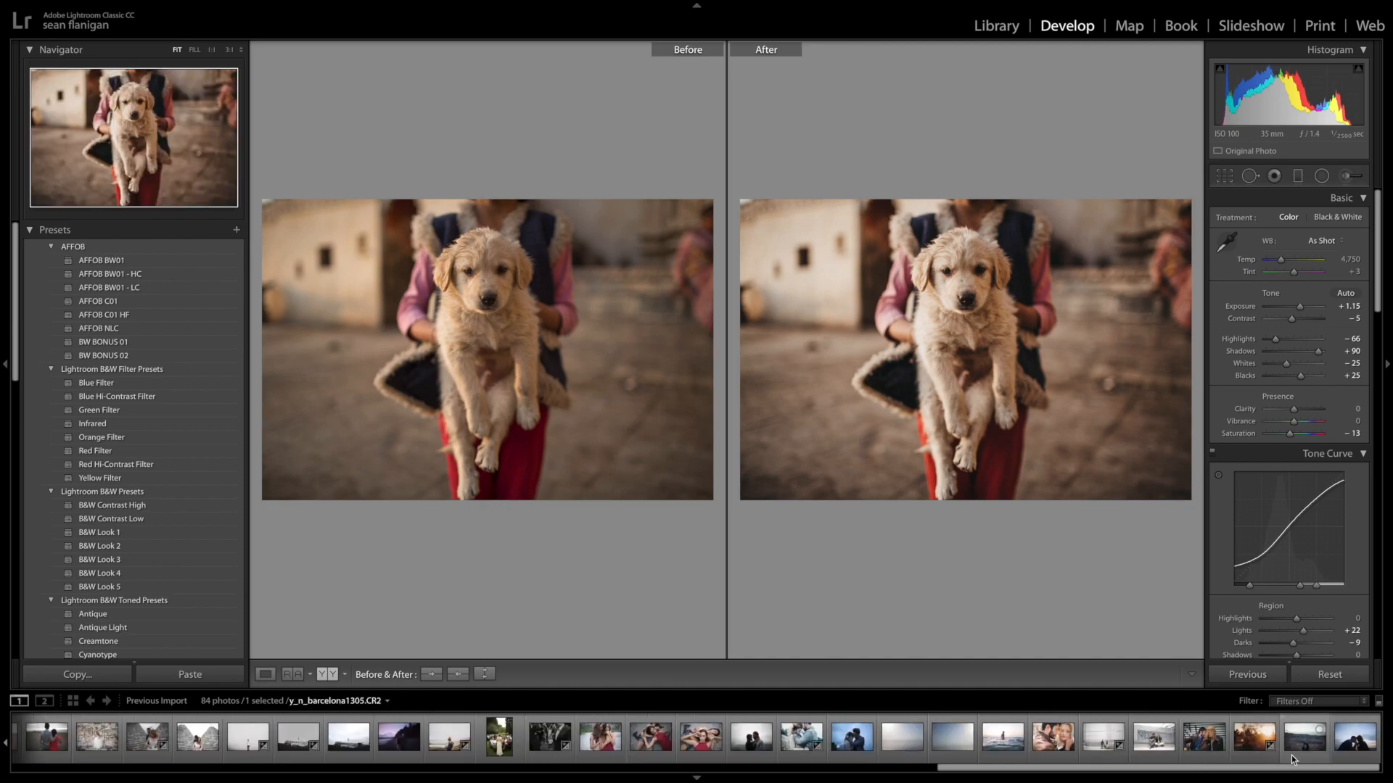
pyautogui.click(1250, 740)
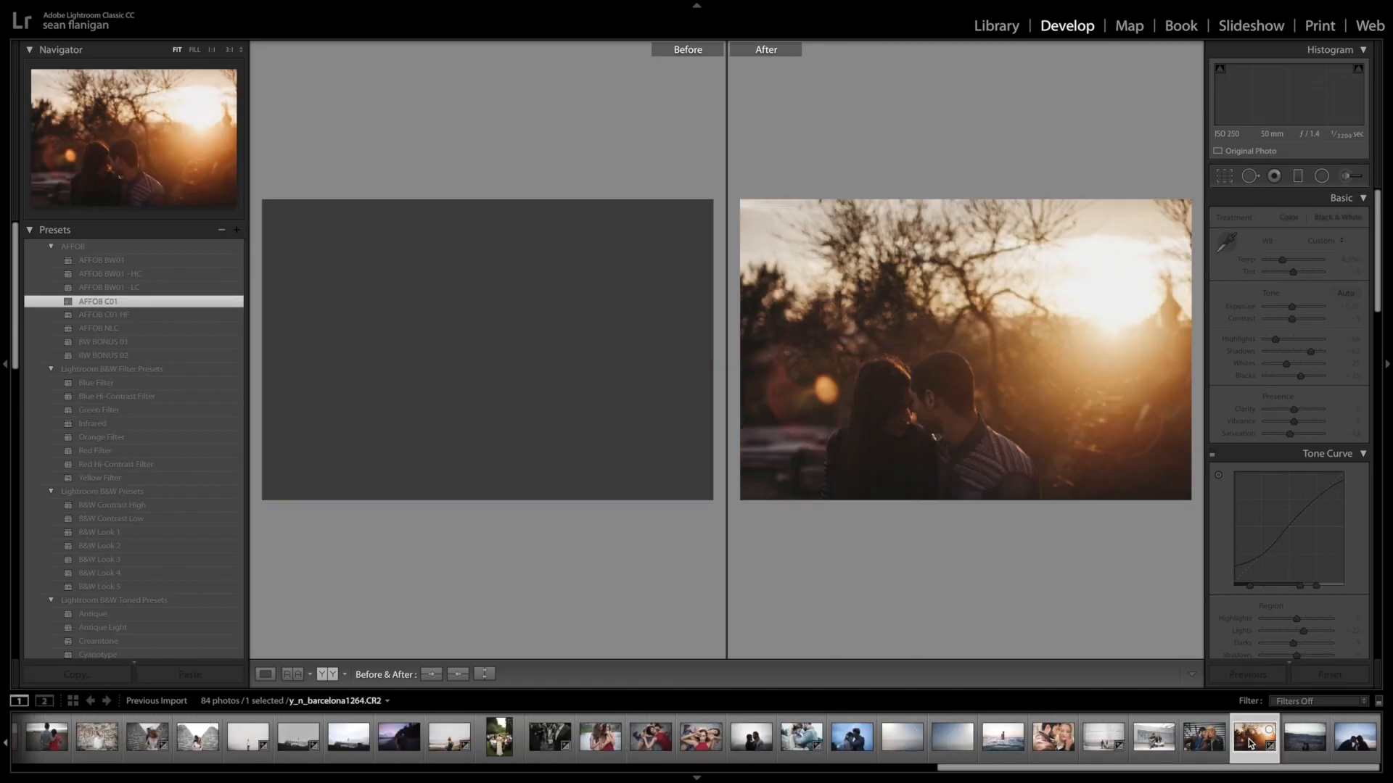
pyautogui.click(1347, 675)
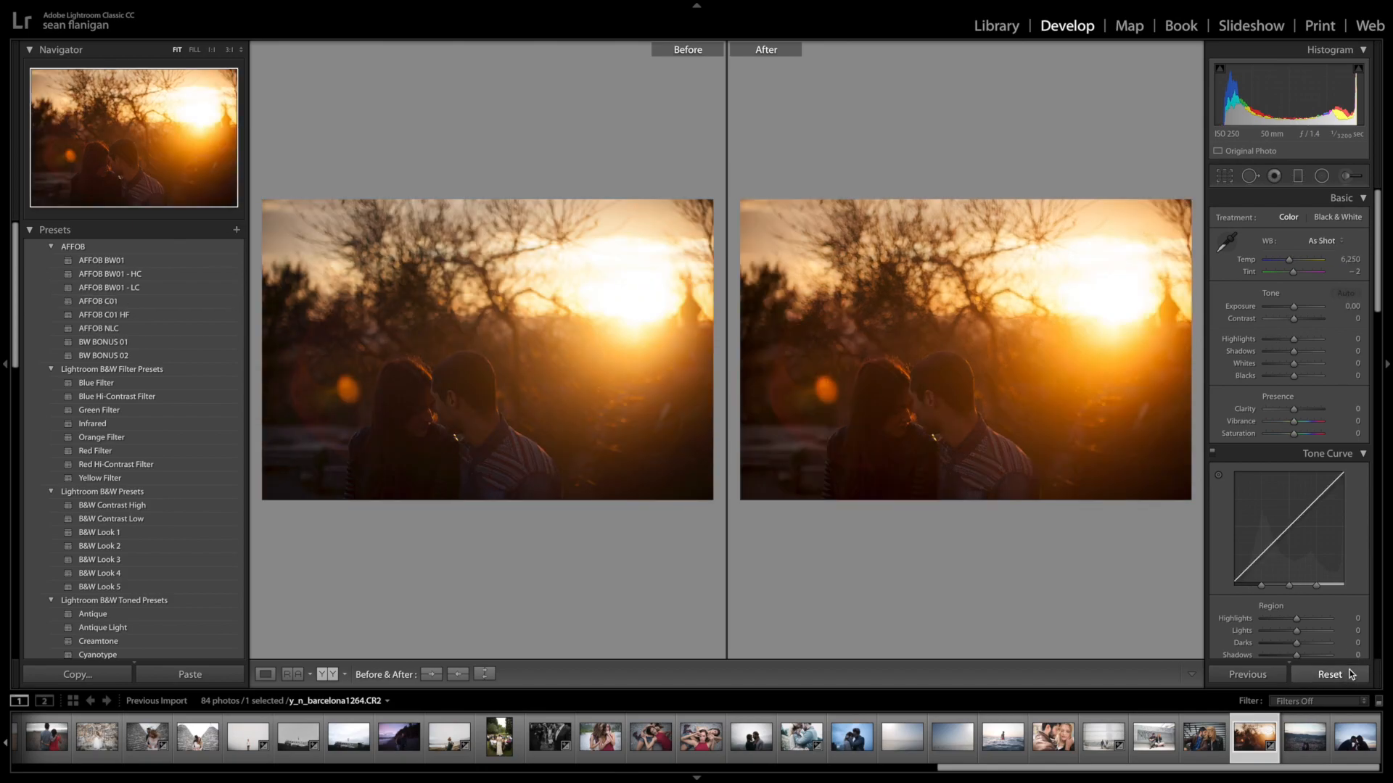
# Compare AFFOB BW01, BW01 - HC, BW01 - LC, BW BONUS 01 and BW BONUS 02 on the sunset photo, ending on AFFOB BW01.
pyautogui.click(158, 262)
pyautogui.click(157, 276)
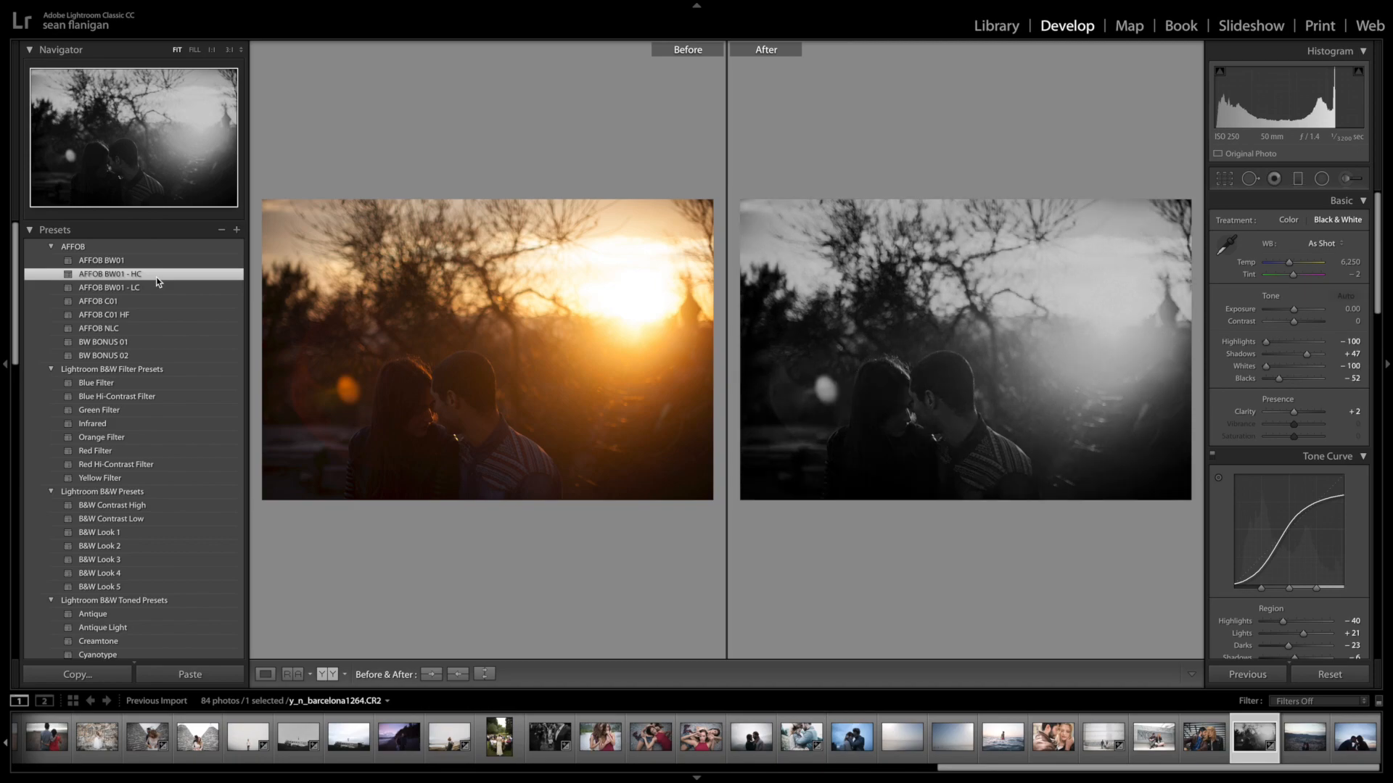
pyautogui.click(158, 289)
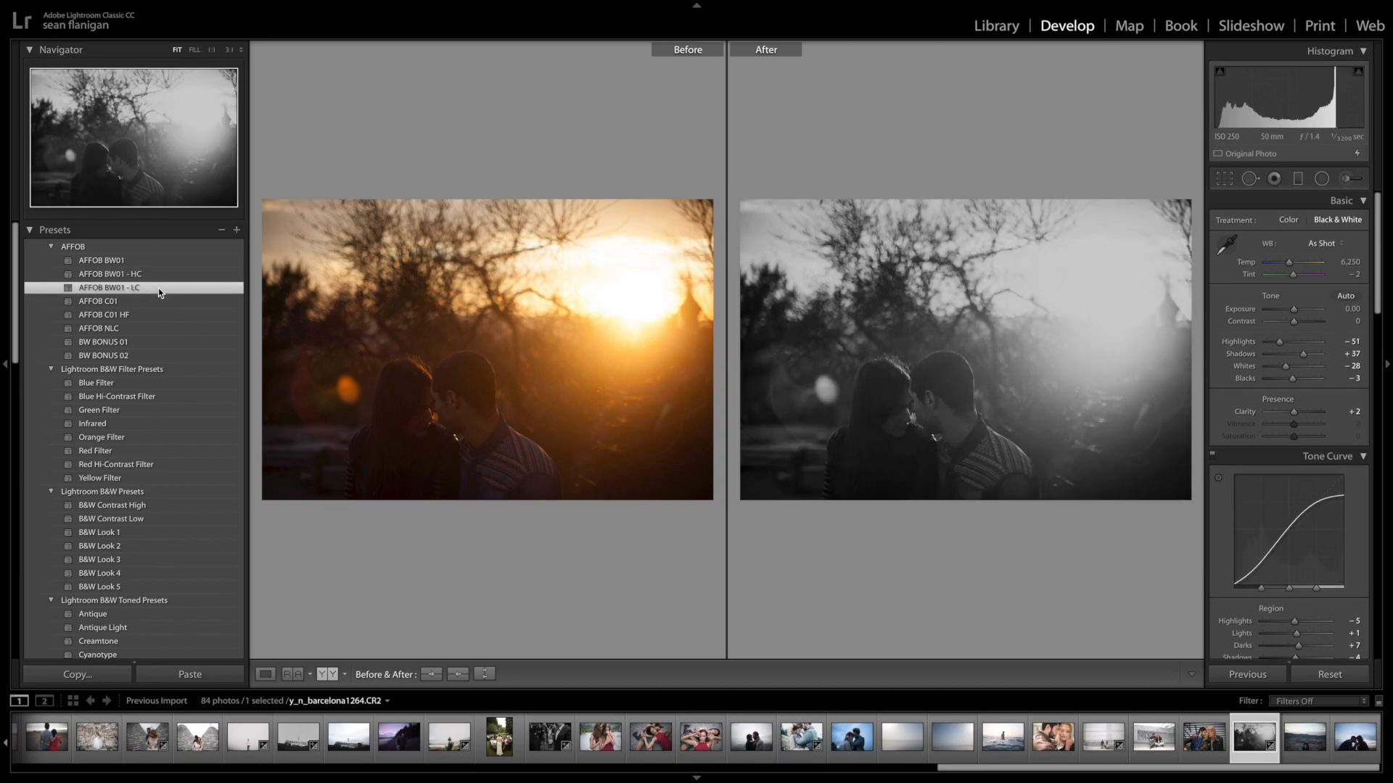
pyautogui.click(151, 342)
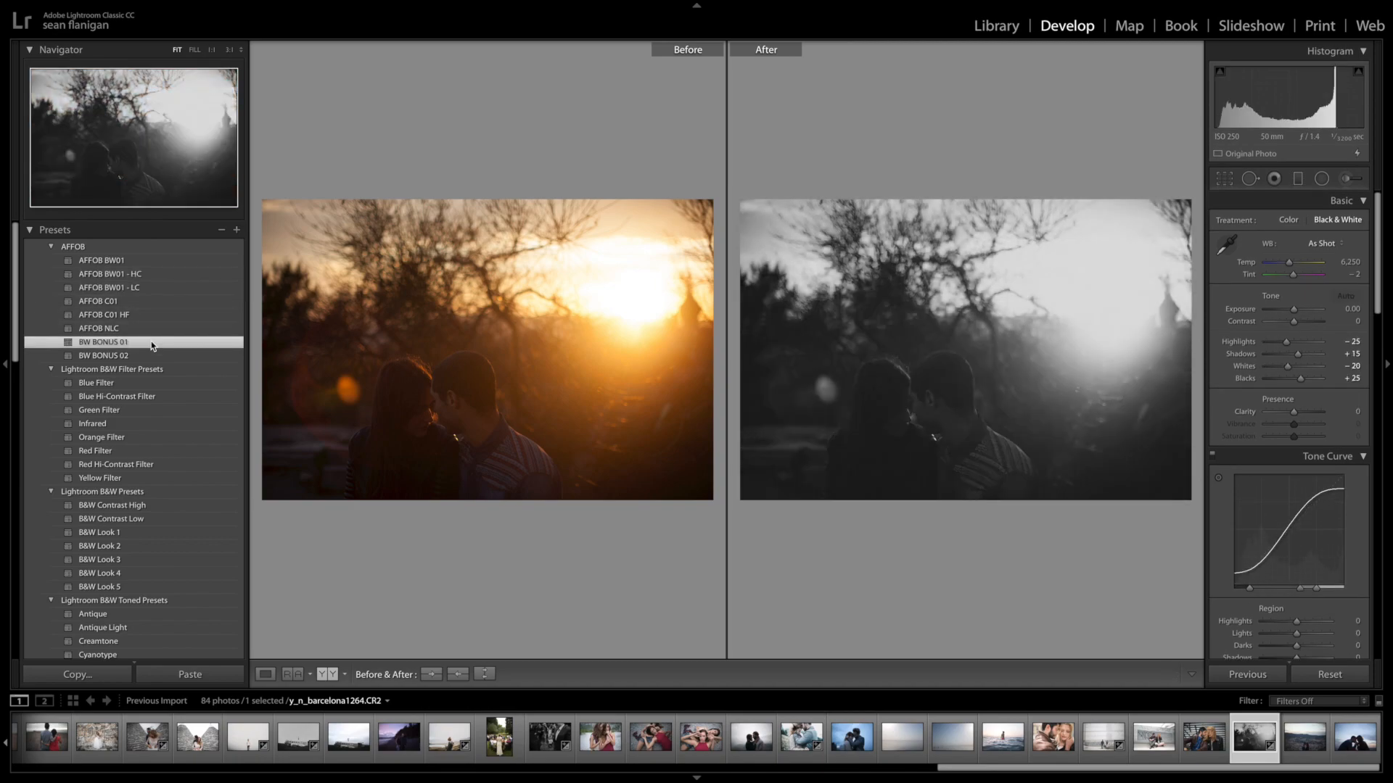
pyautogui.click(150, 354)
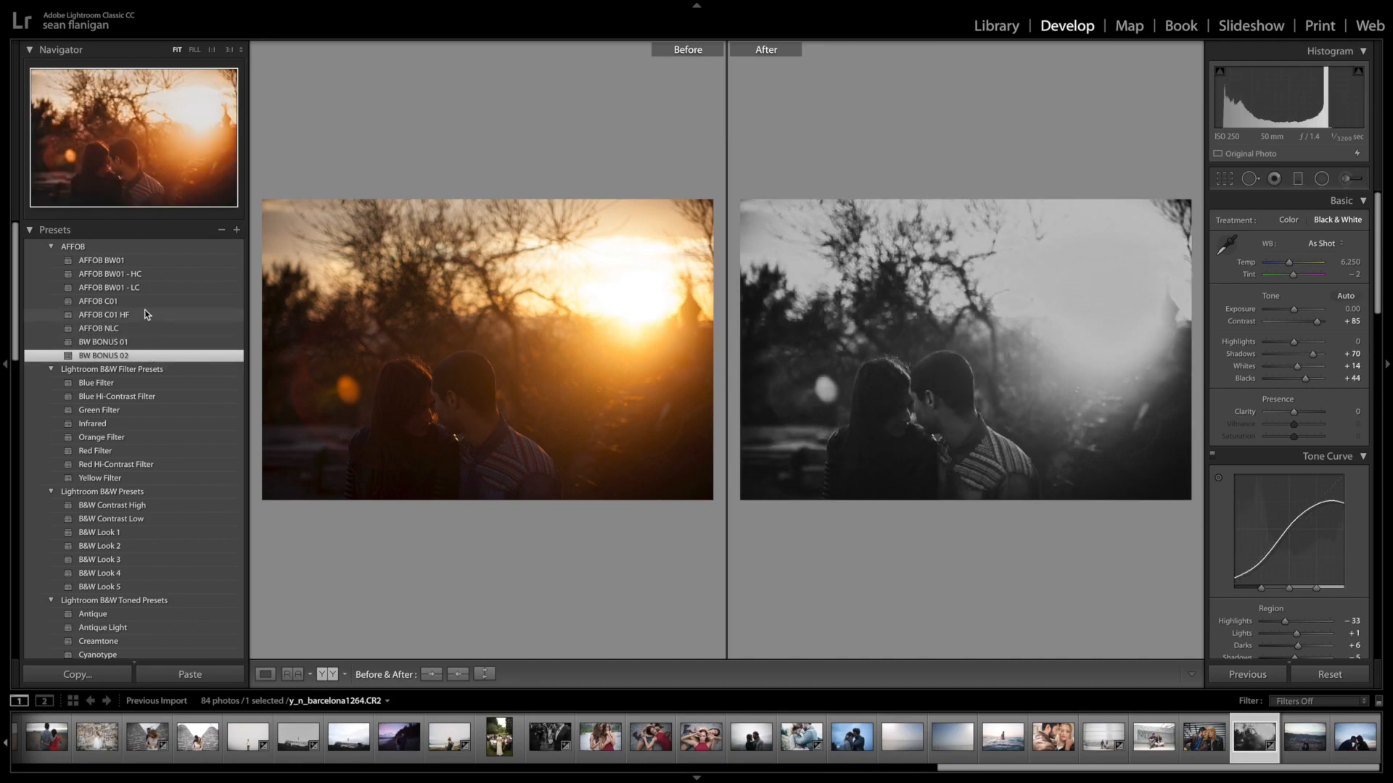
pyautogui.click(137, 264)
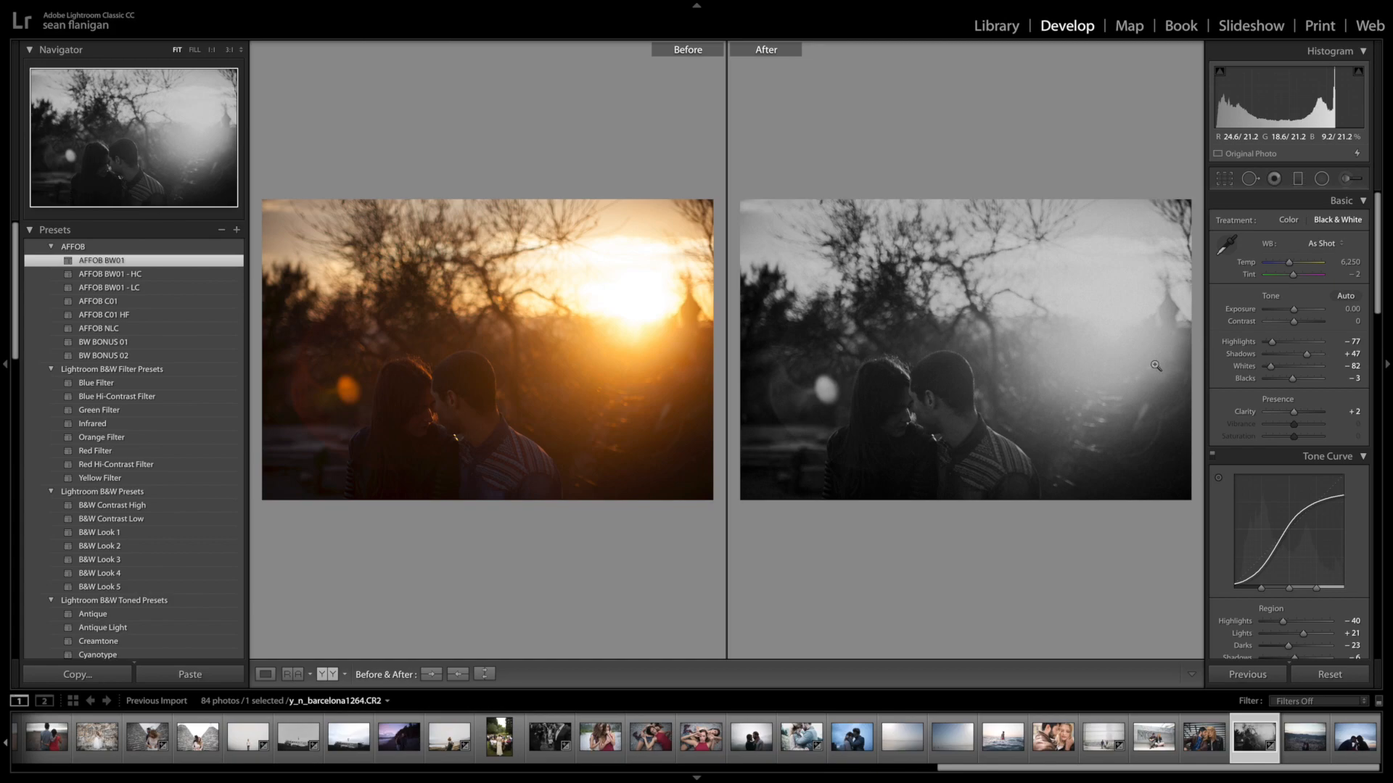
# Lighten the black-and-white sunset couple with Shadows +89 and Exposure +0.55, and deepen Blacks to −74.
pyautogui.click(1318, 353)
pyautogui.moveTo(1295, 311); pyautogui.dragTo(1298, 313)
pyautogui.moveTo(1292, 376); pyautogui.dragTo(1277, 381)
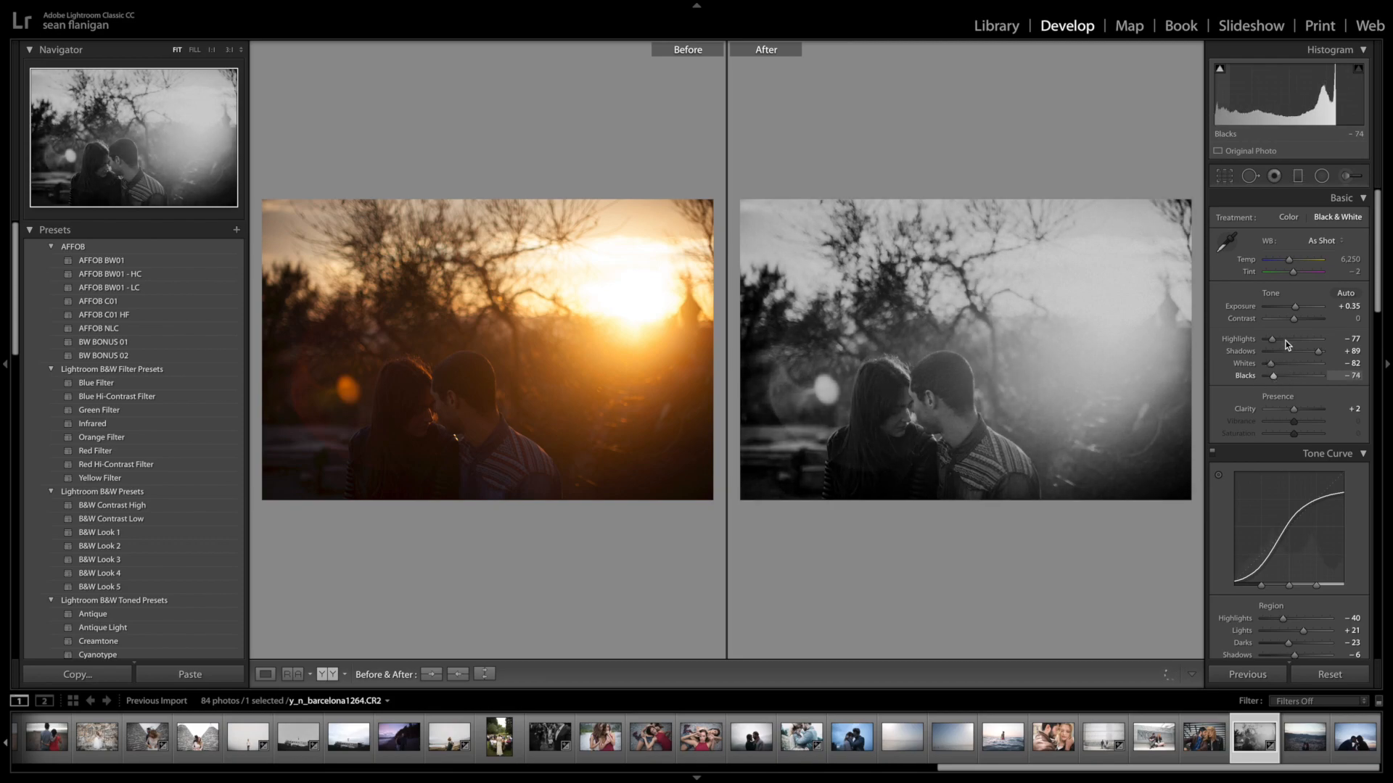
pyautogui.moveTo(1292, 309); pyautogui.dragTo(1298, 311)
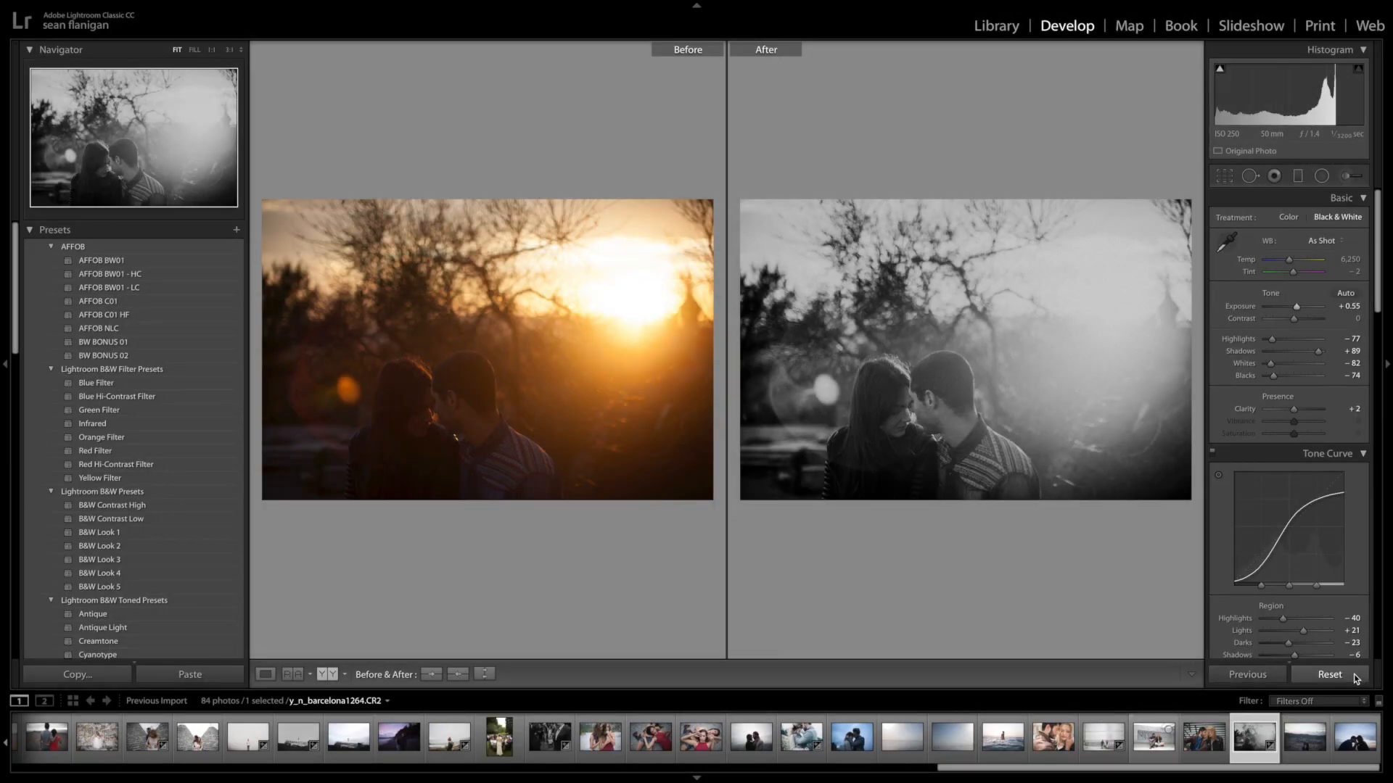
# Reset the sunset photo to color and apply AFFOB NLC after trying AFFOB C01 and AFFOB C01 HF.
pyautogui.click(1355, 678)
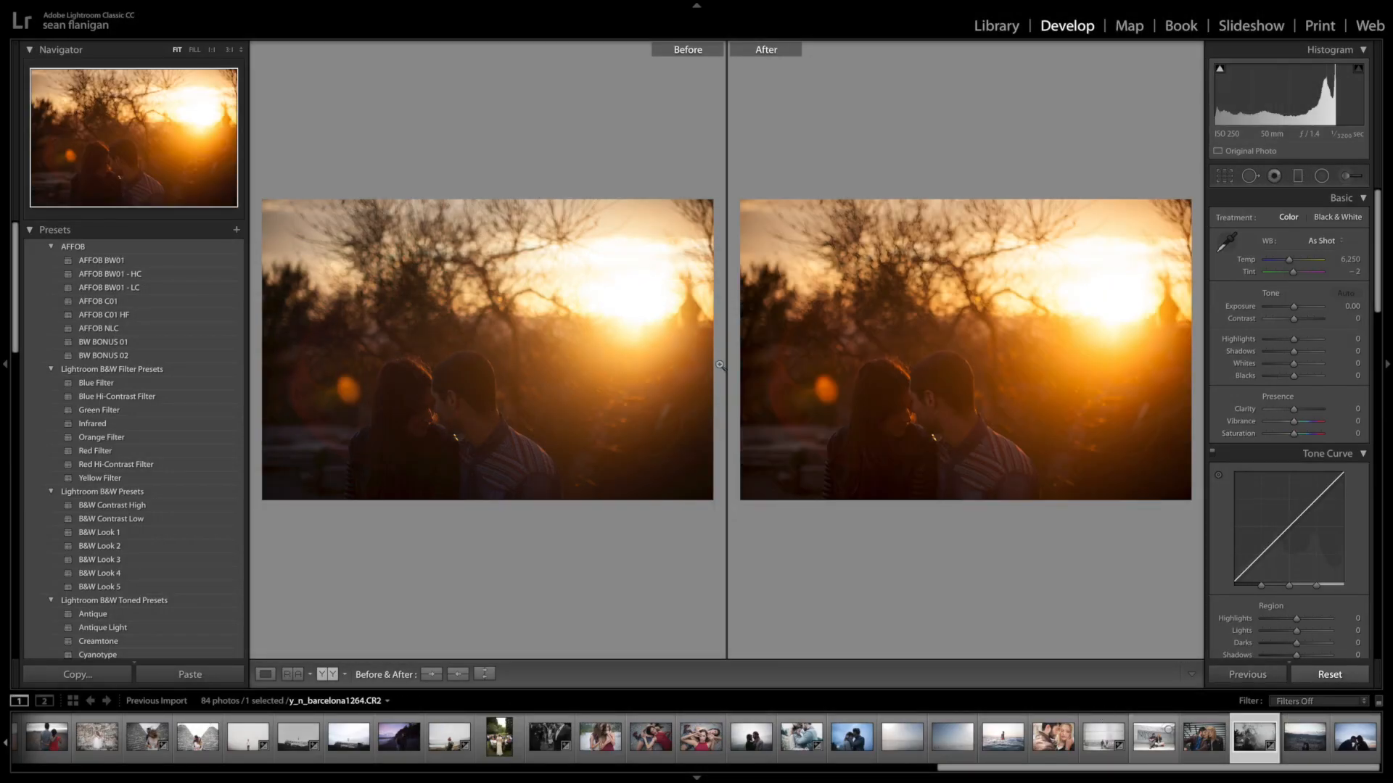
pyautogui.click(135, 301)
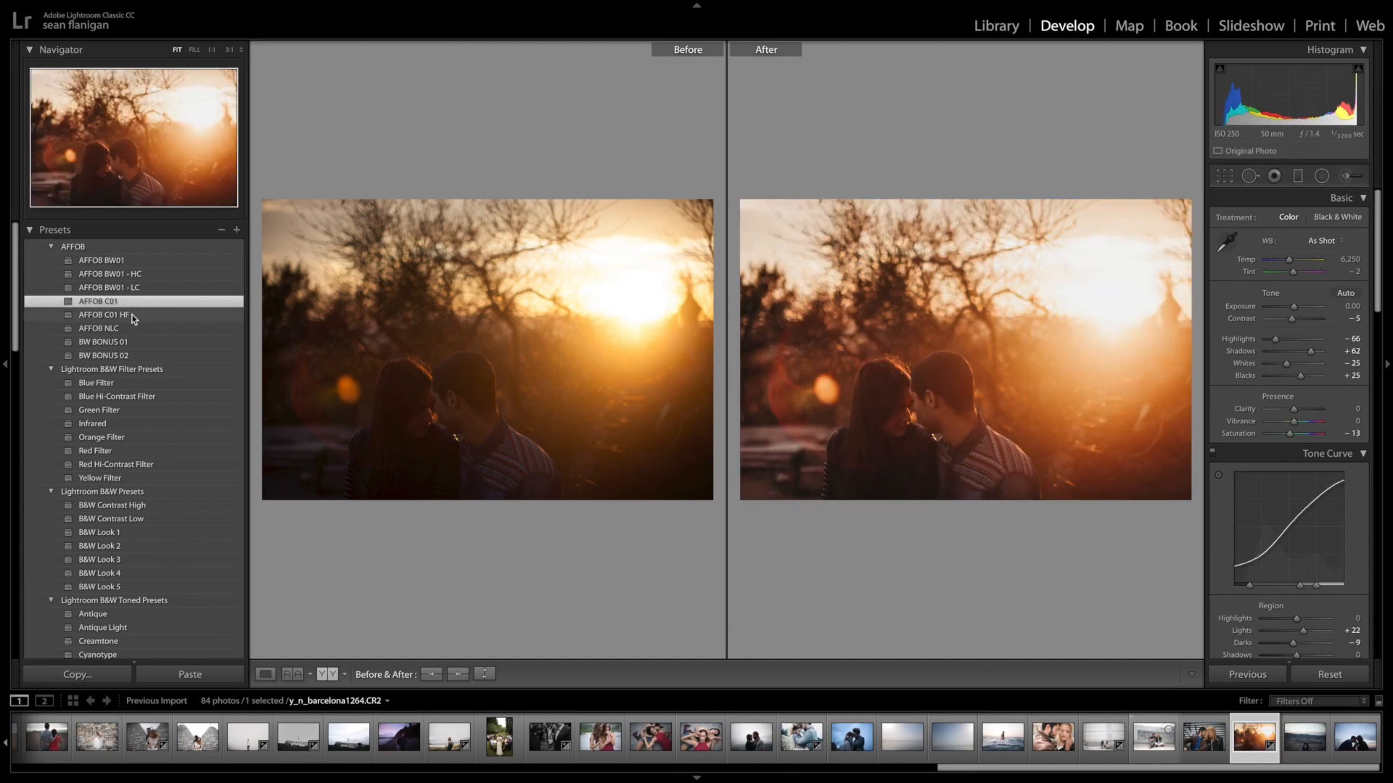
pyautogui.click(133, 317)
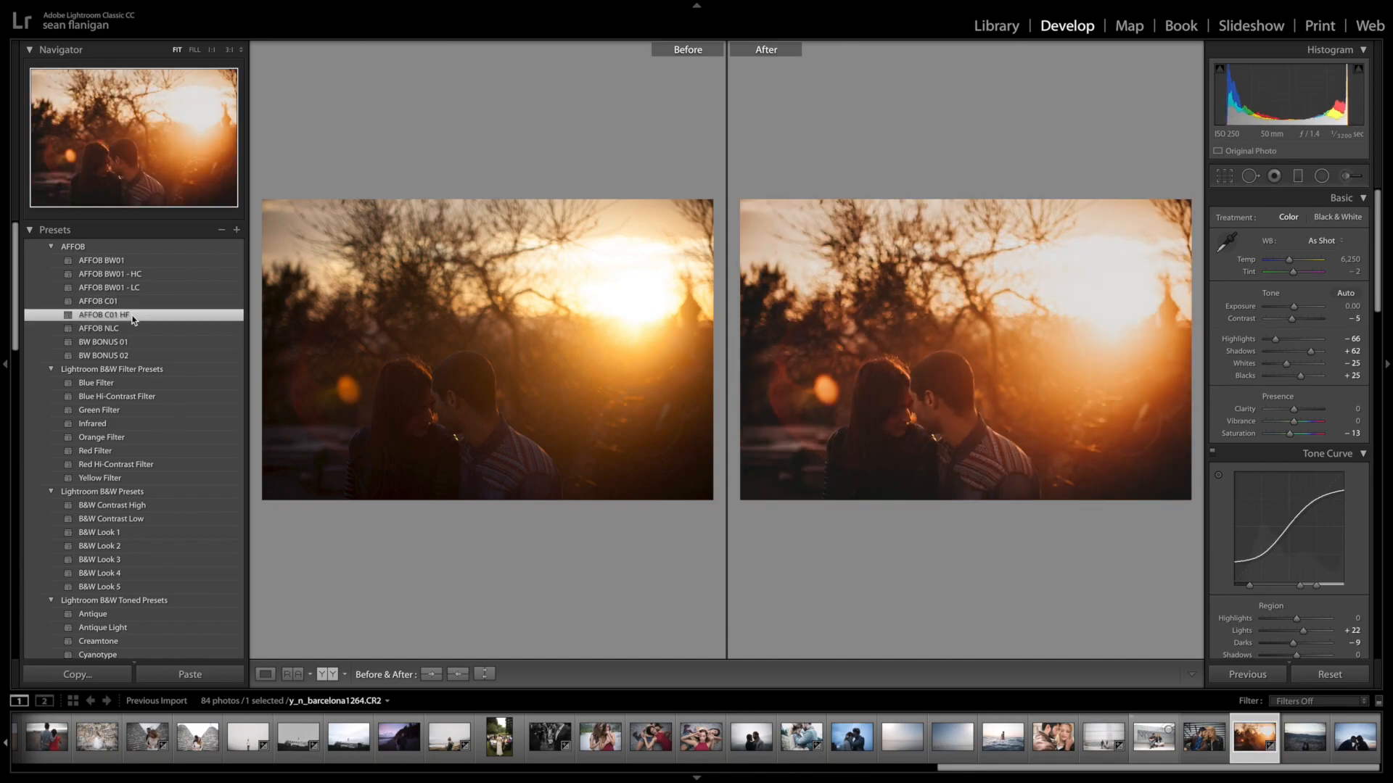
pyautogui.click(134, 330)
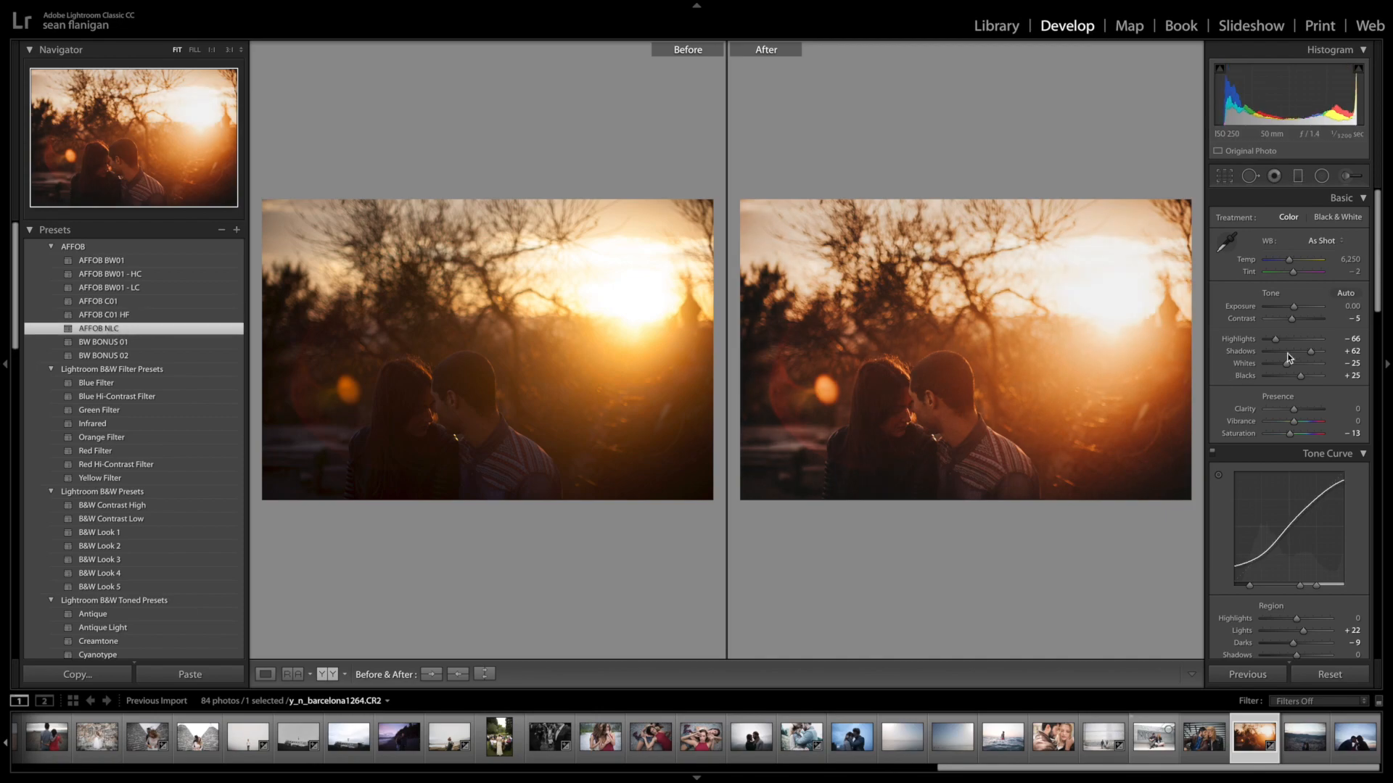
# Set the sunset photo's Exposure to +0.75, Temp to 5,183 and Blacks to −5.
pyautogui.moveTo(1298, 311); pyautogui.dragTo(1300, 310)
pyautogui.moveTo(1290, 261); pyautogui.dragTo(1284, 261)
pyautogui.moveTo(1292, 376); pyautogui.dragTo(1293, 377)
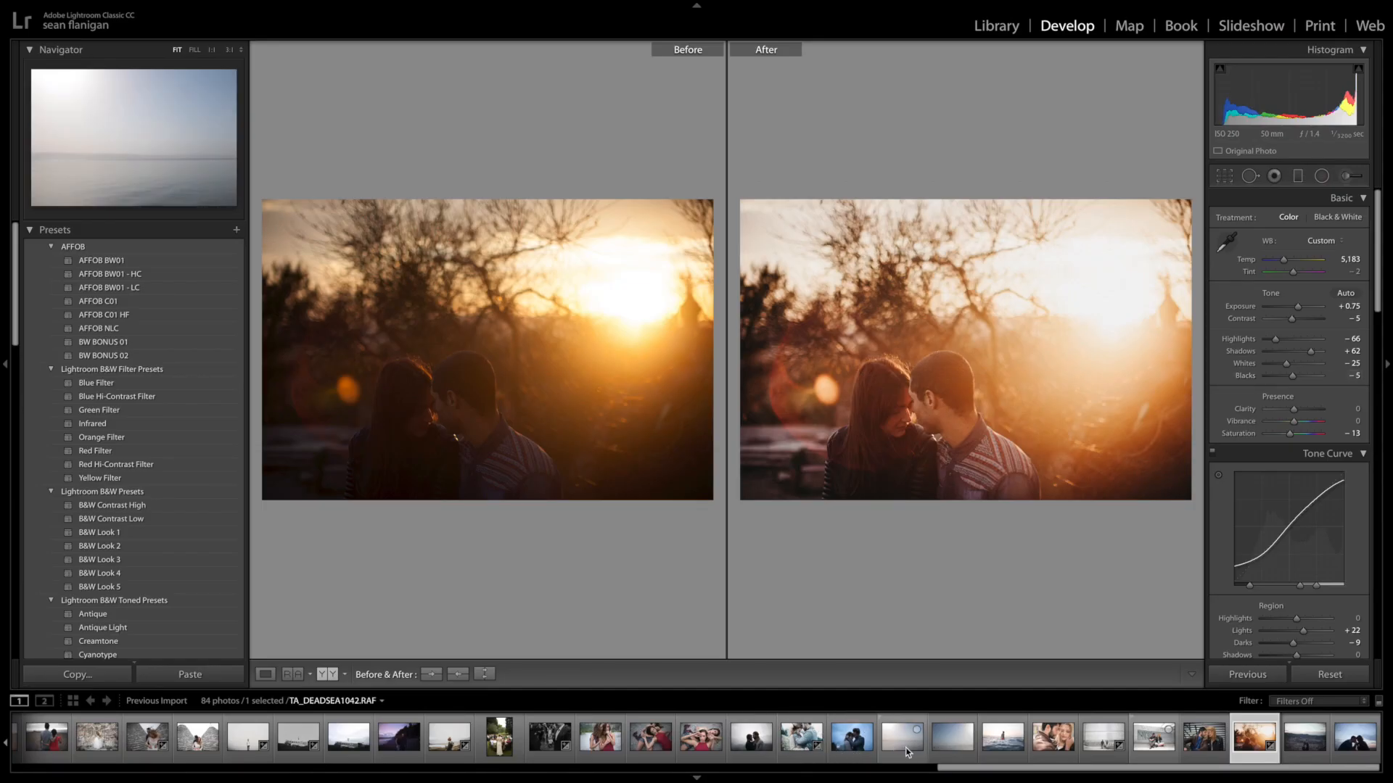
# Open the photo of the couple on the dark beach, apply AFFOB BW01 - HC after AFFOB BW01, and set Shadows +100 and Exposure +0.75.
pyautogui.hscroll(-3, 439, 740)
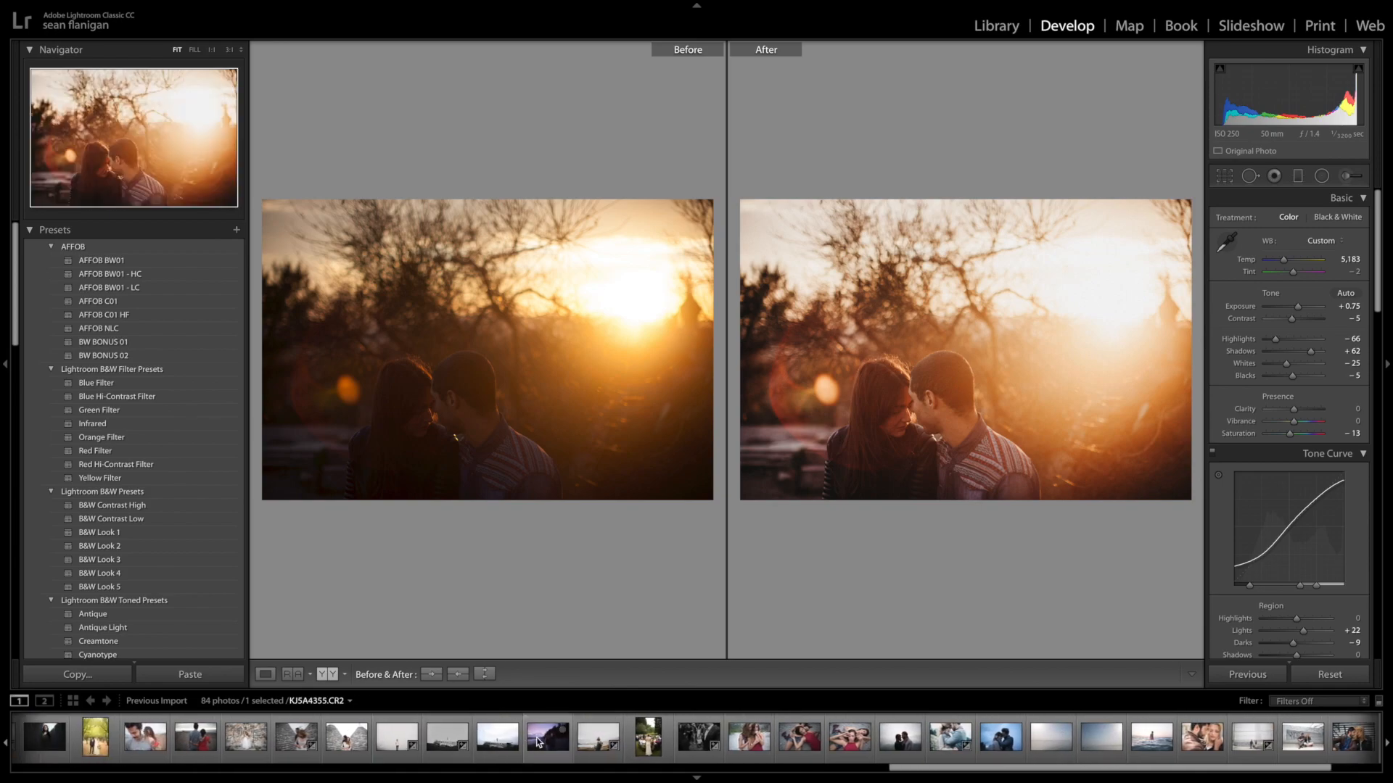
pyautogui.click(546, 741)
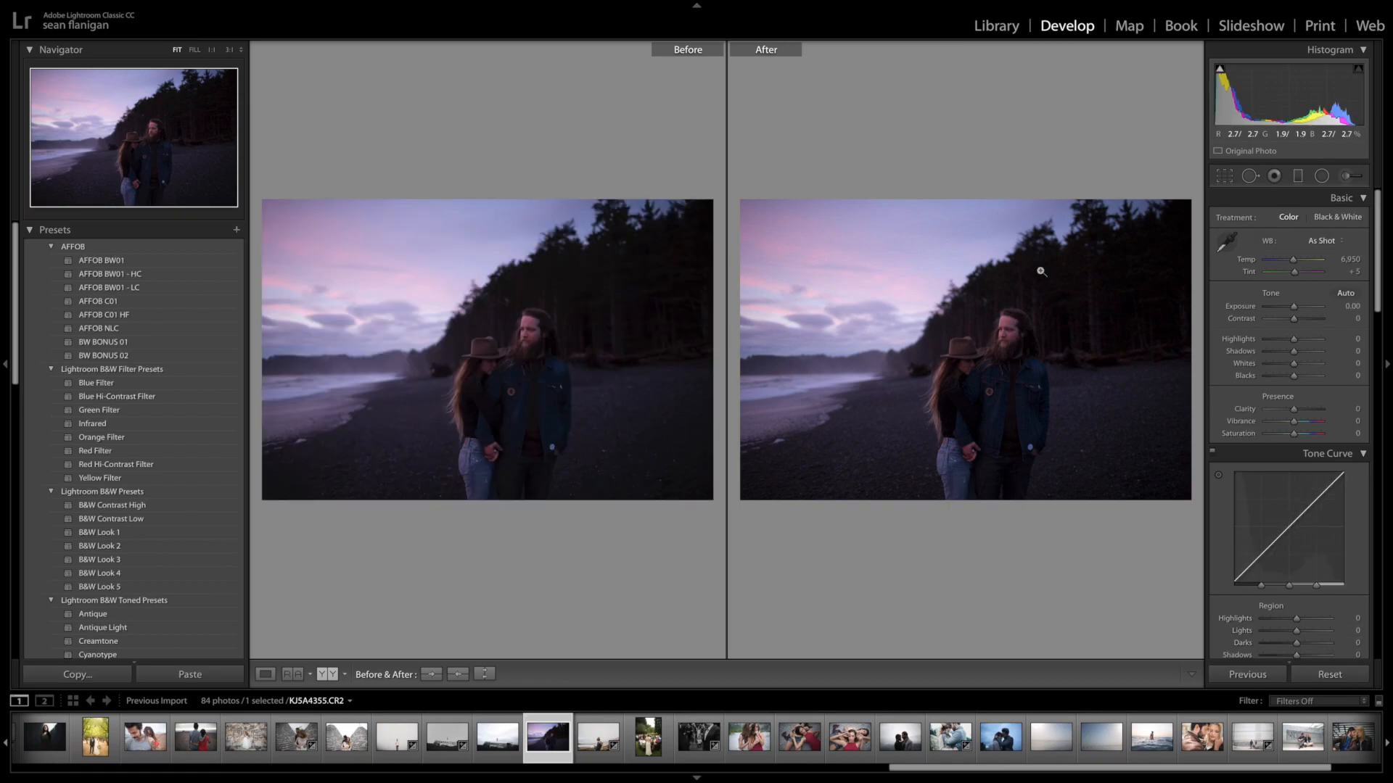
pyautogui.click(152, 261)
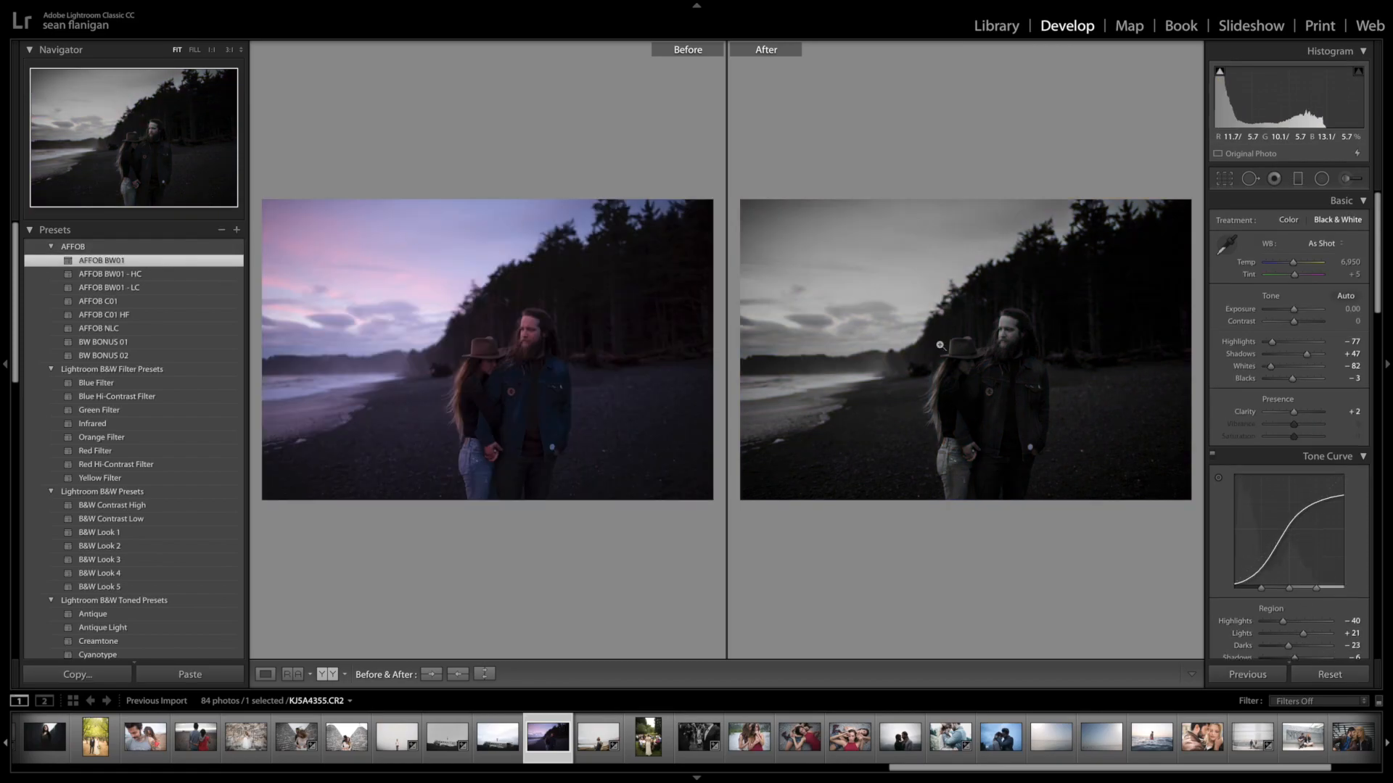
pyautogui.click(192, 274)
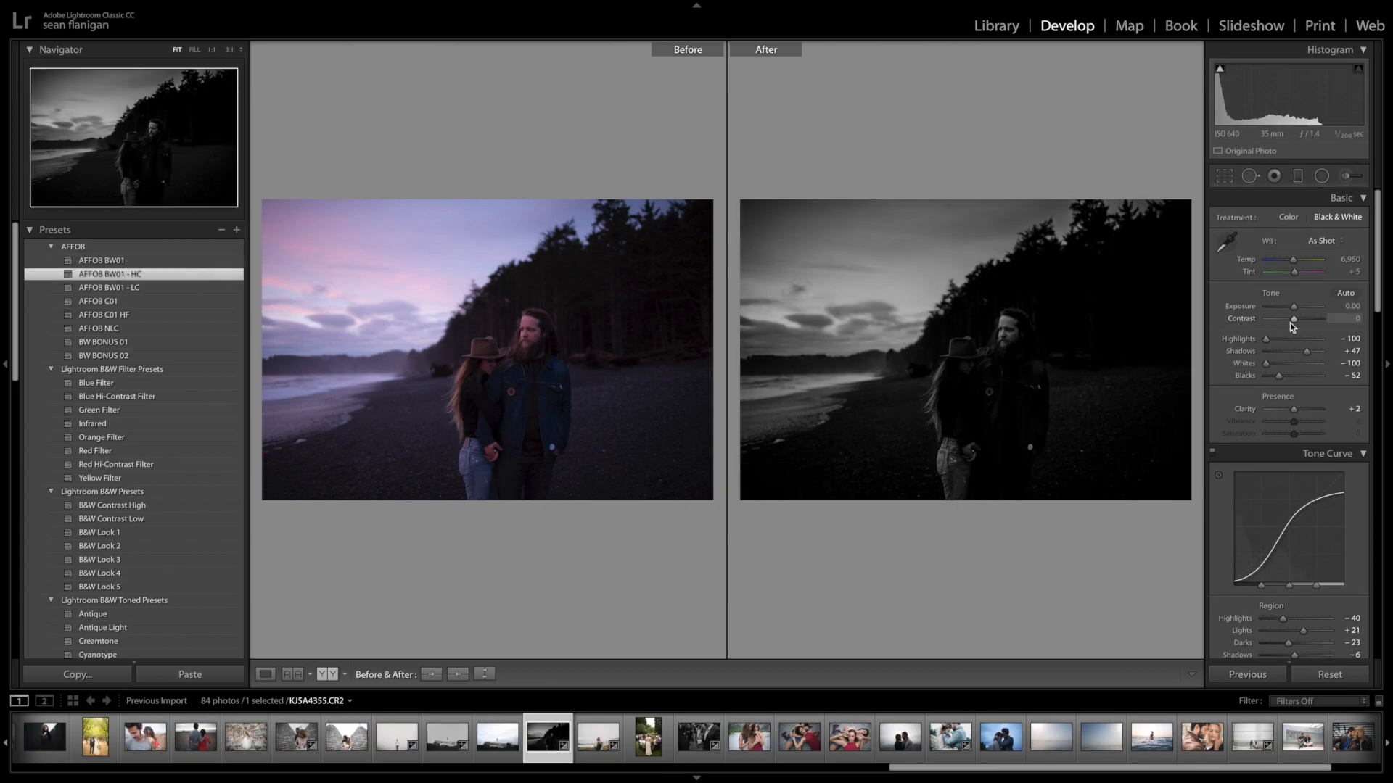
pyautogui.moveTo(1319, 355); pyautogui.dragTo(1322, 352)
pyautogui.moveTo(1298, 306); pyautogui.dragTo(1298, 308)
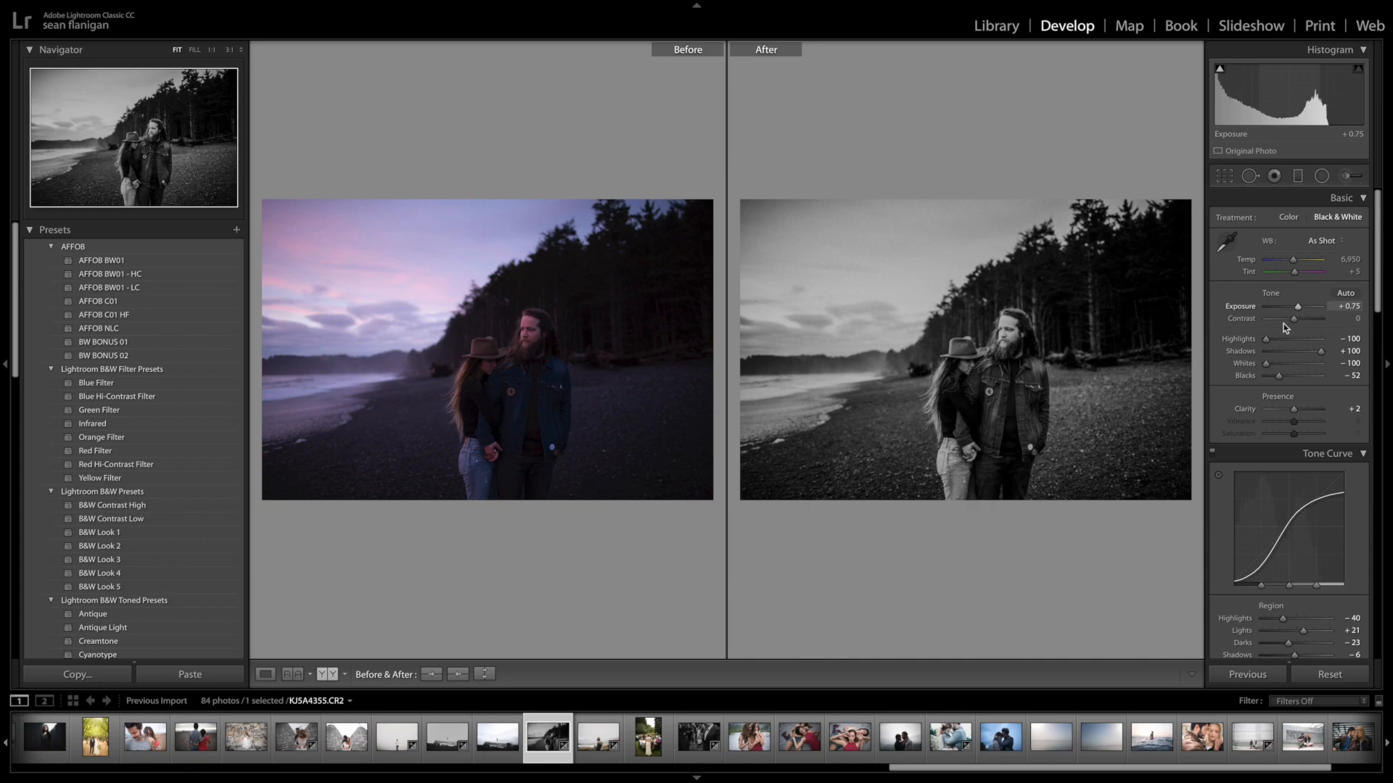
# Apply AFFOB NLC to the beach photo after trying AFFOB C01 and AFFOB C01 HF, with Shadows +90 and Blacks −20.
pyautogui.click(113, 301)
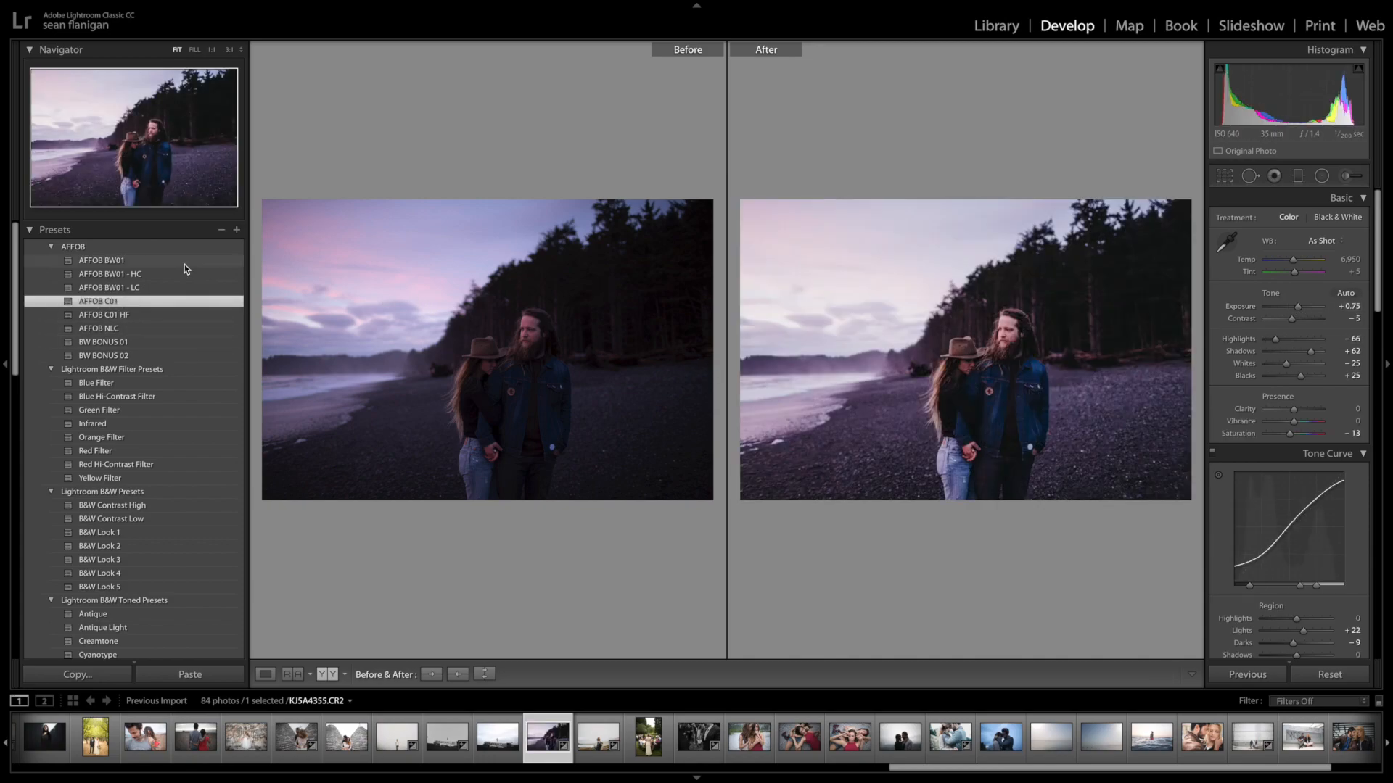
pyautogui.click(159, 315)
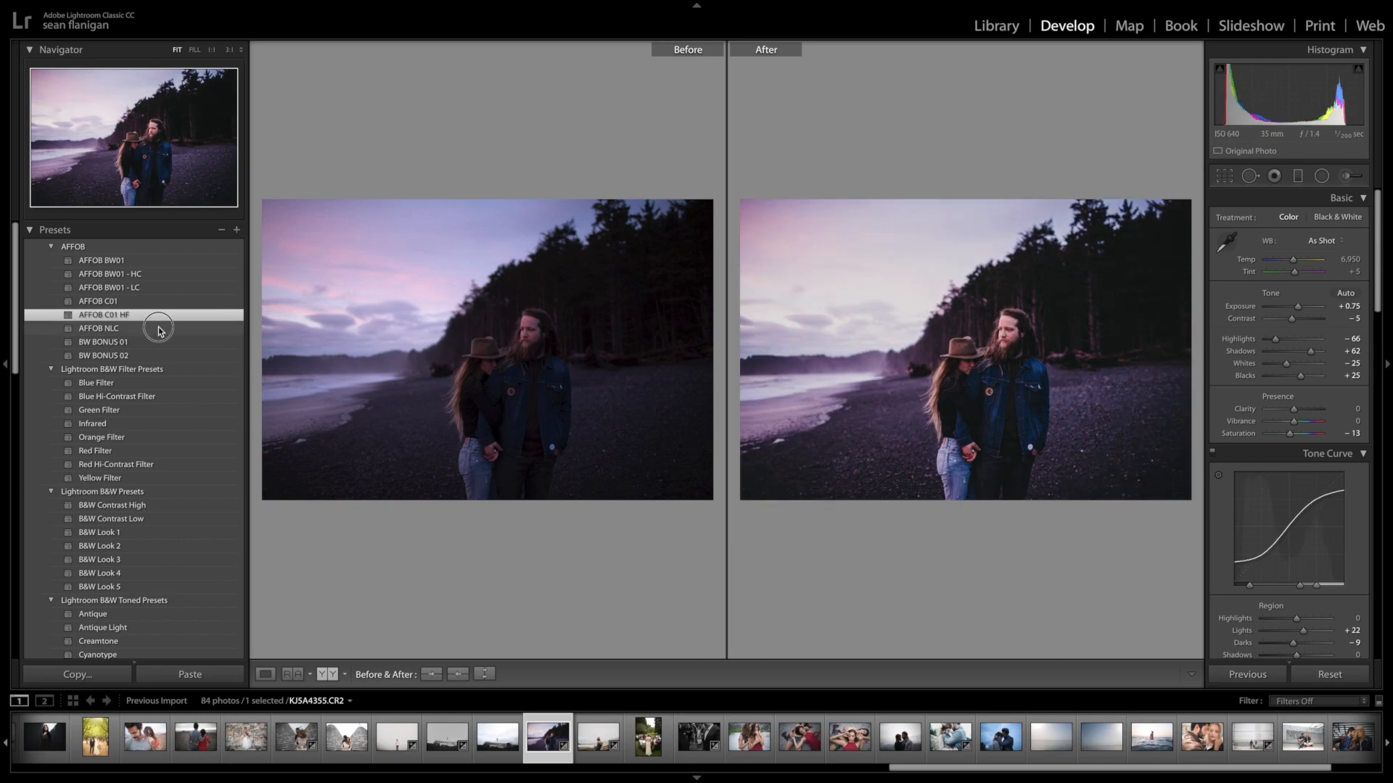
pyautogui.click(159, 331)
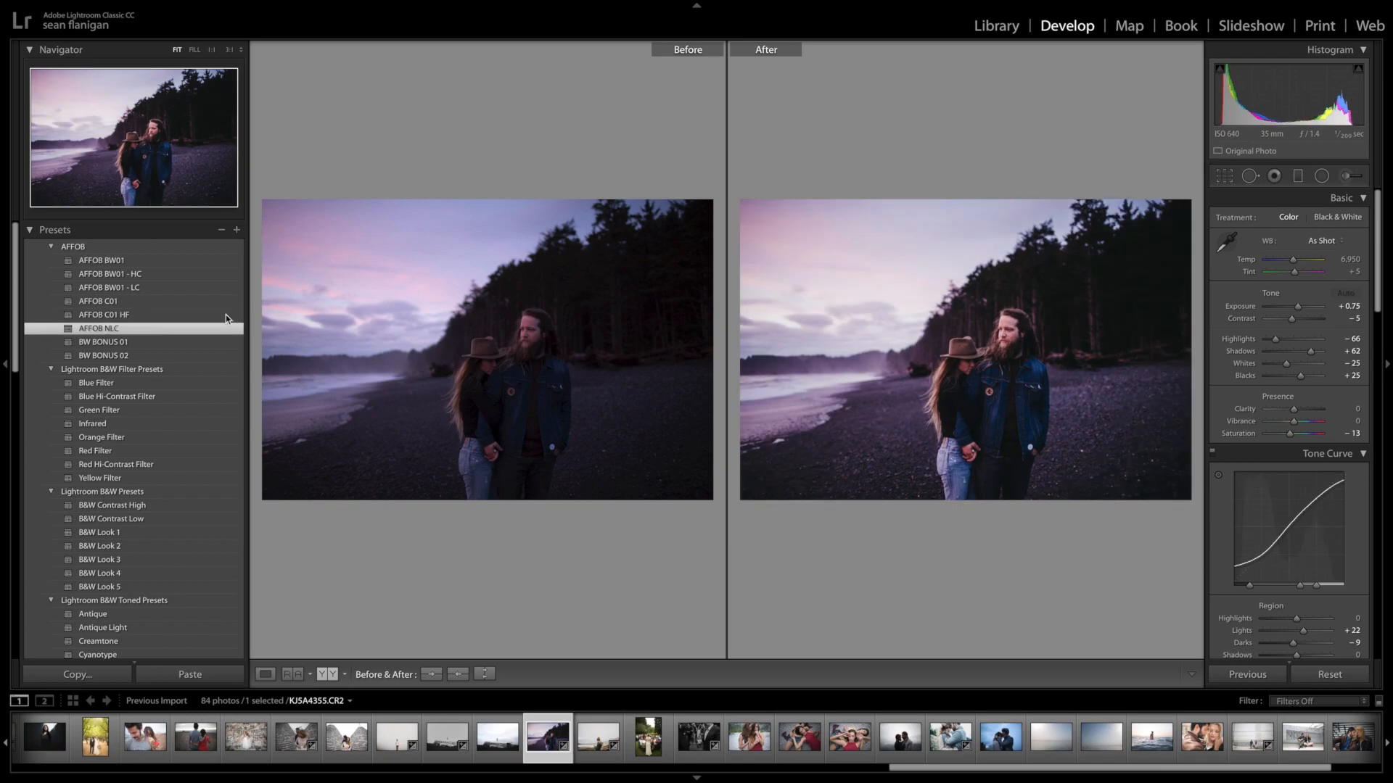
pyautogui.click(1319, 354)
pyautogui.moveTo(1301, 376); pyautogui.dragTo(1291, 380)
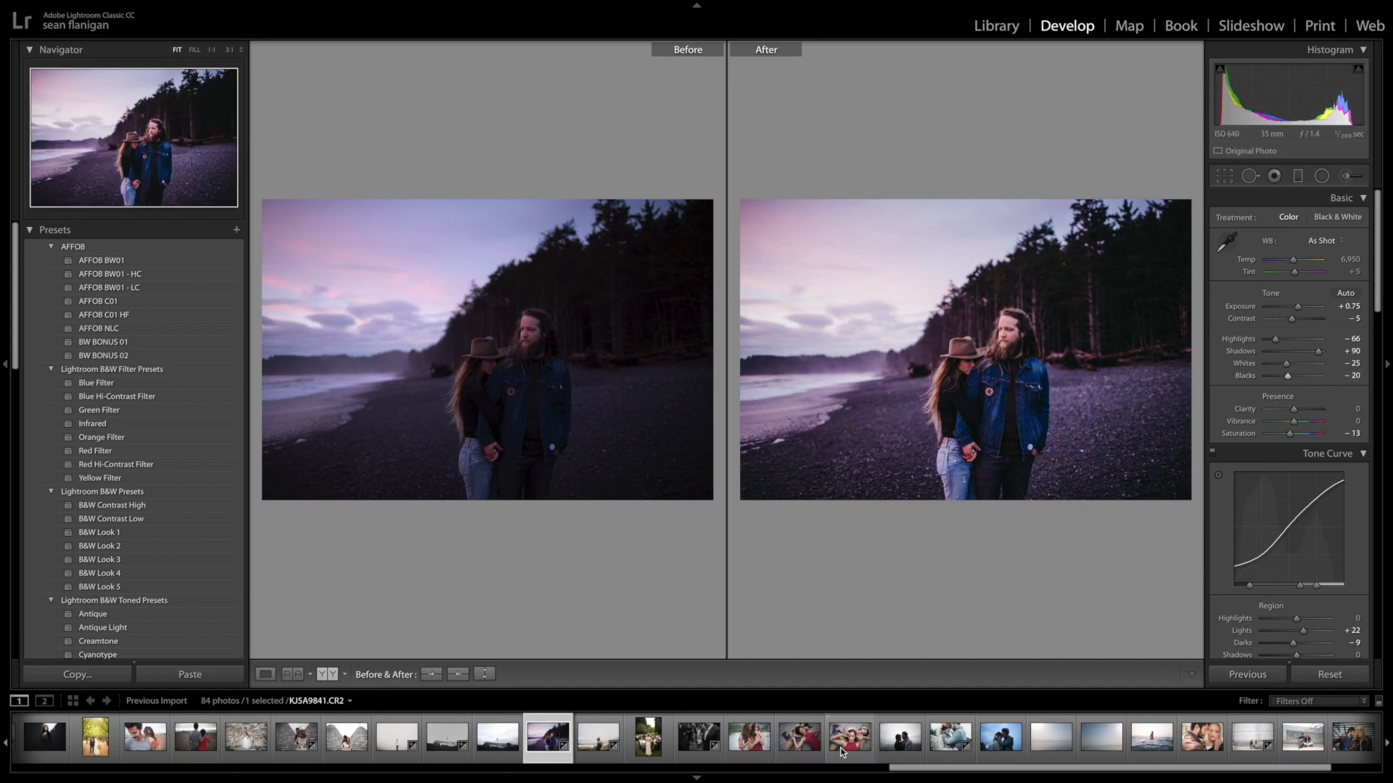
# Open the photo of the two women lying on gravel and try AFFOB BW01, AFFOB BW01 - HC and AFFOB BW01 - LC.
pyautogui.click(864, 749)
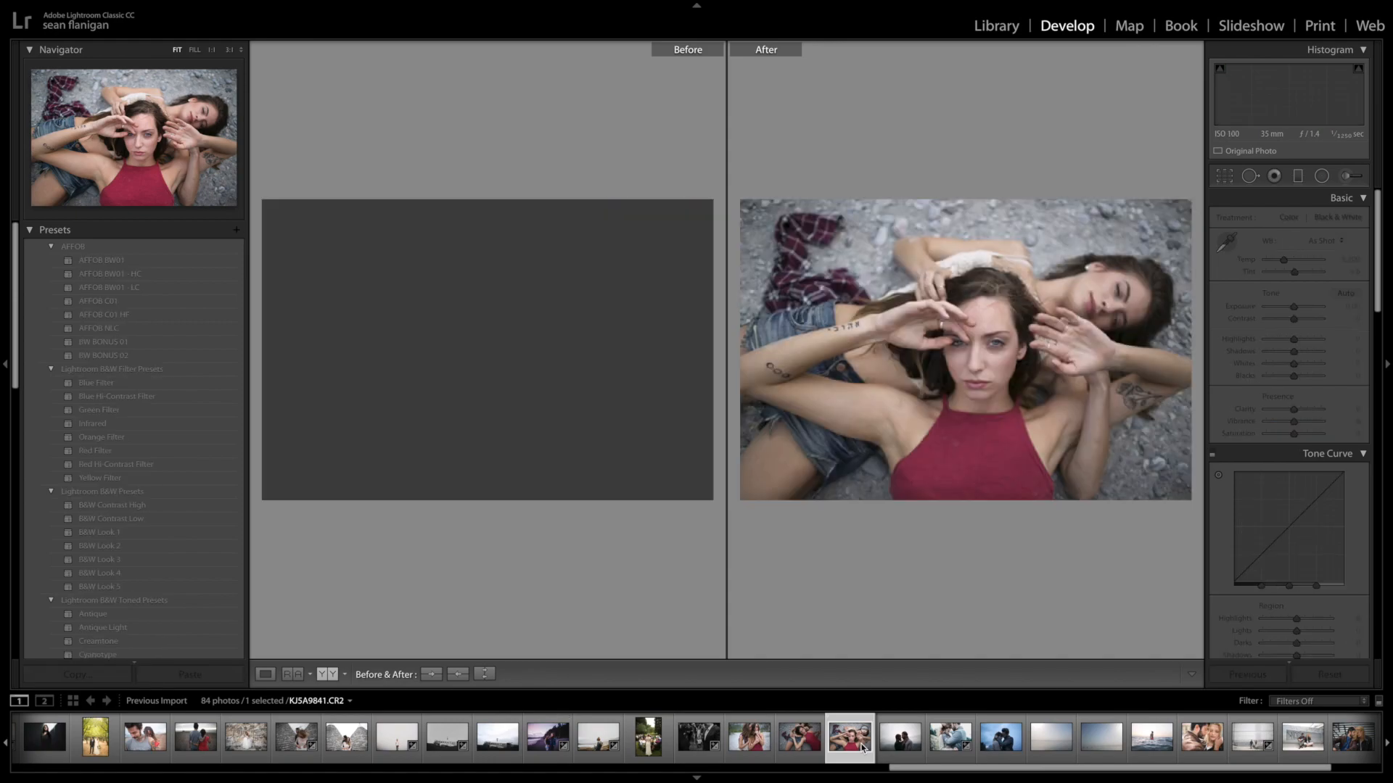
pyautogui.click(163, 264)
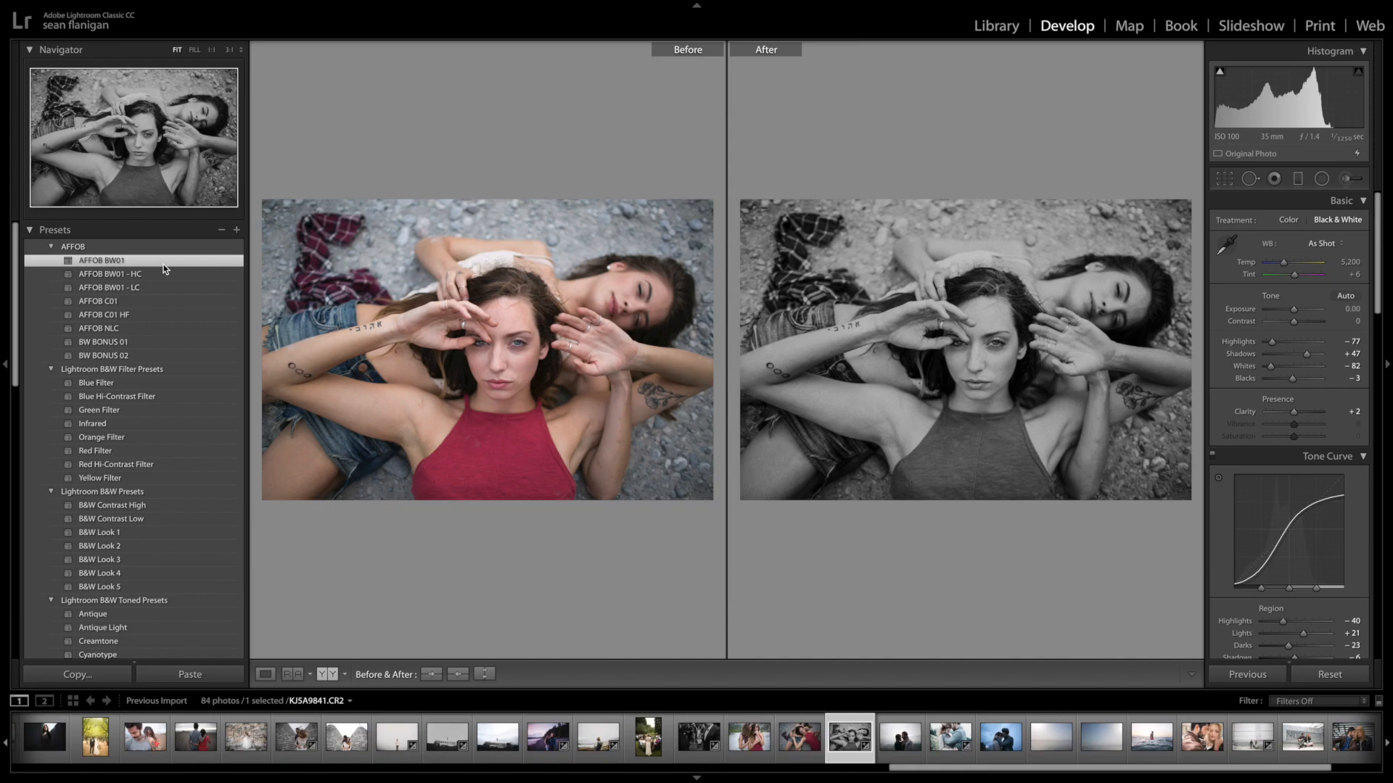
pyautogui.click(164, 273)
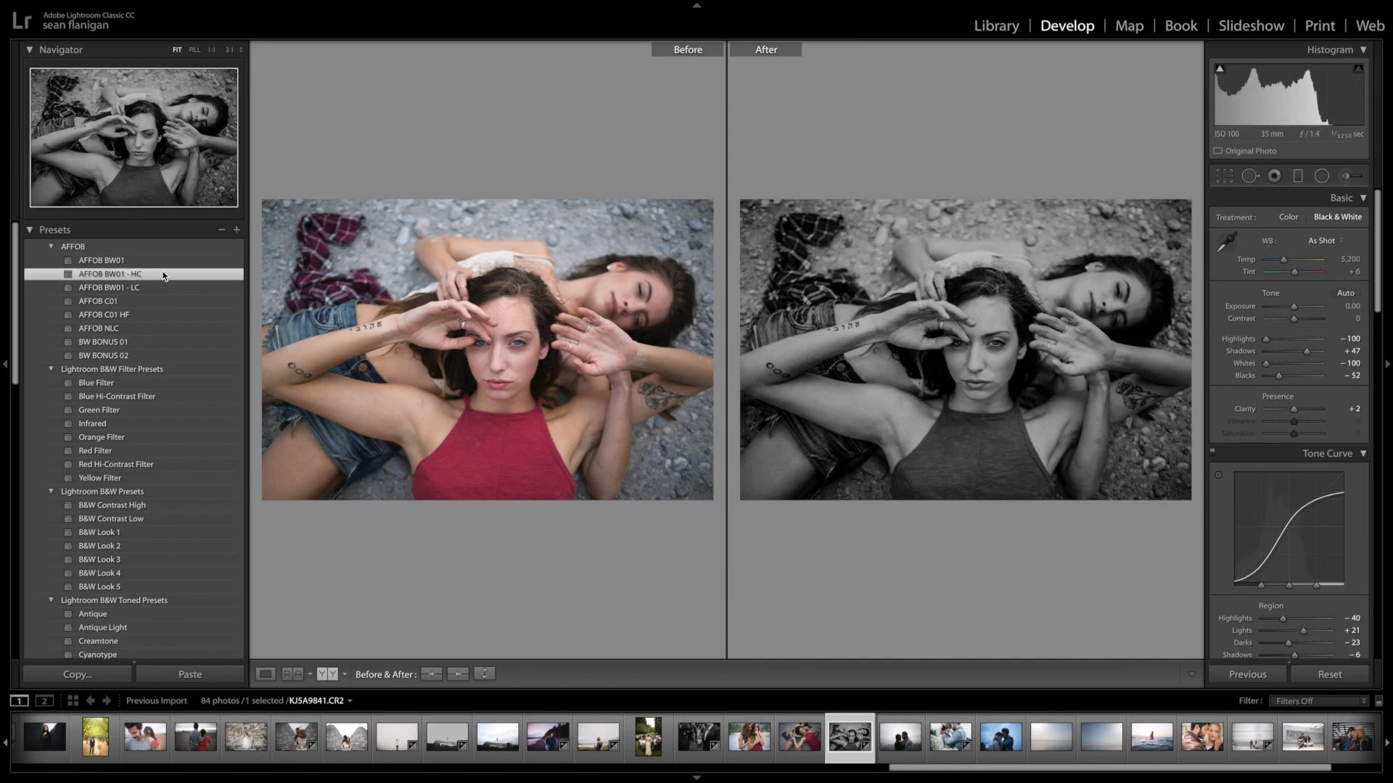
pyautogui.click(157, 286)
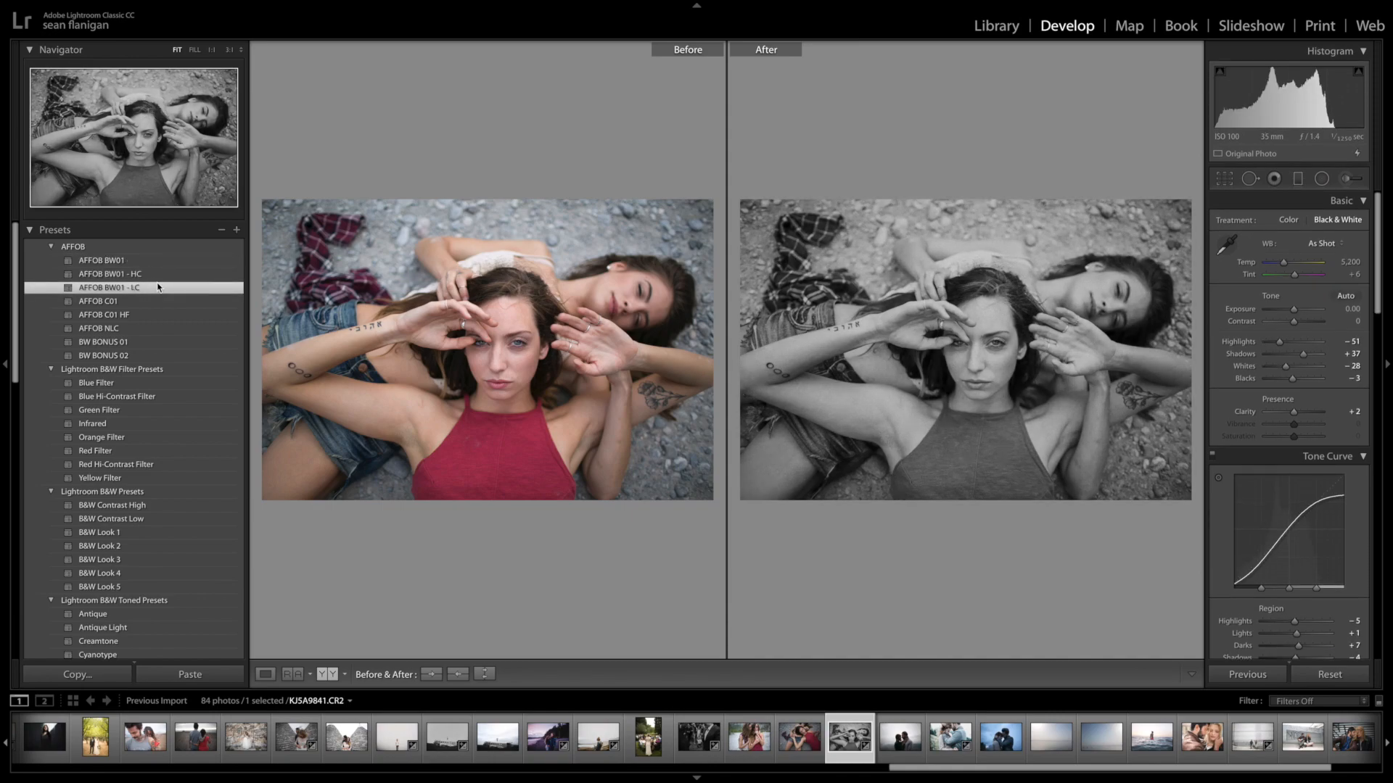
# Try AFFOB C01, AFFOB C01 HF and AFFOB NLC on the photo of the two women.
pyautogui.click(155, 303)
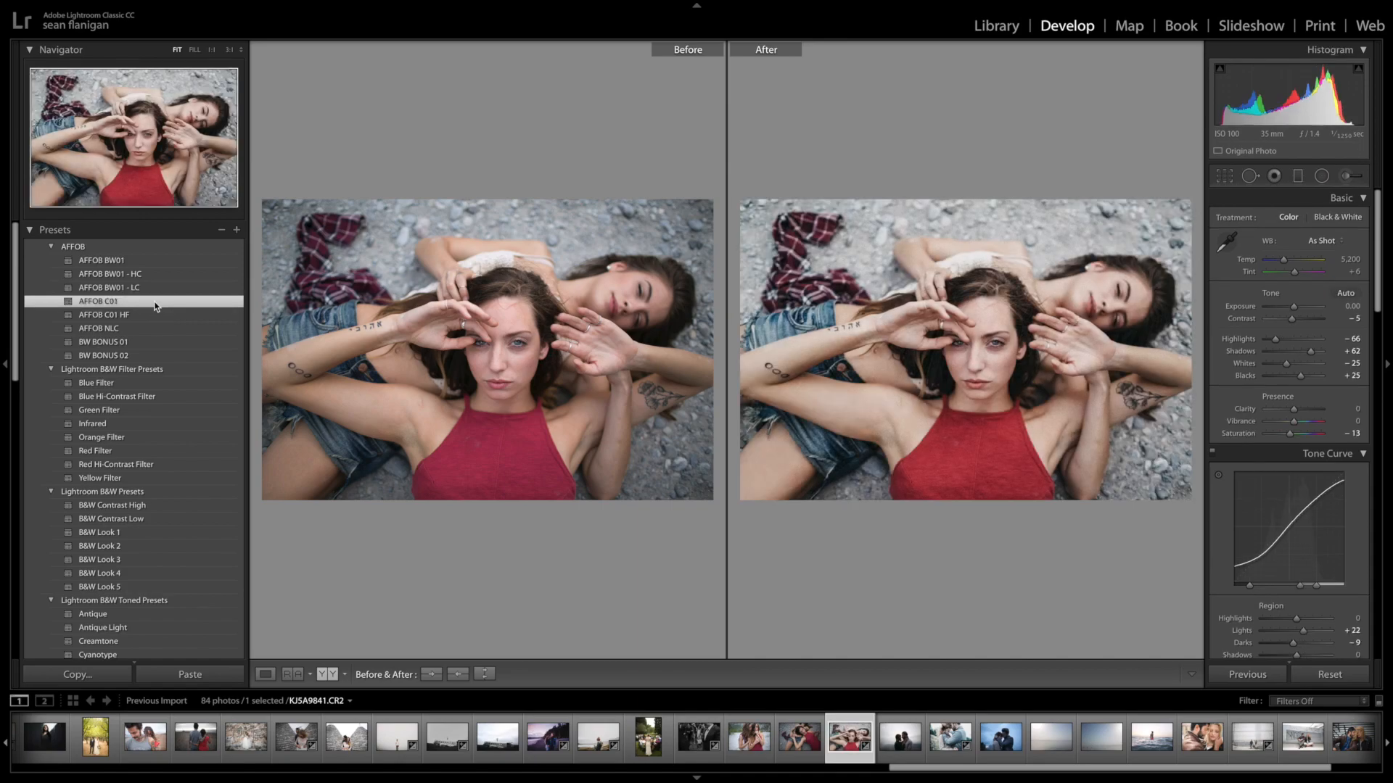
pyautogui.click(149, 312)
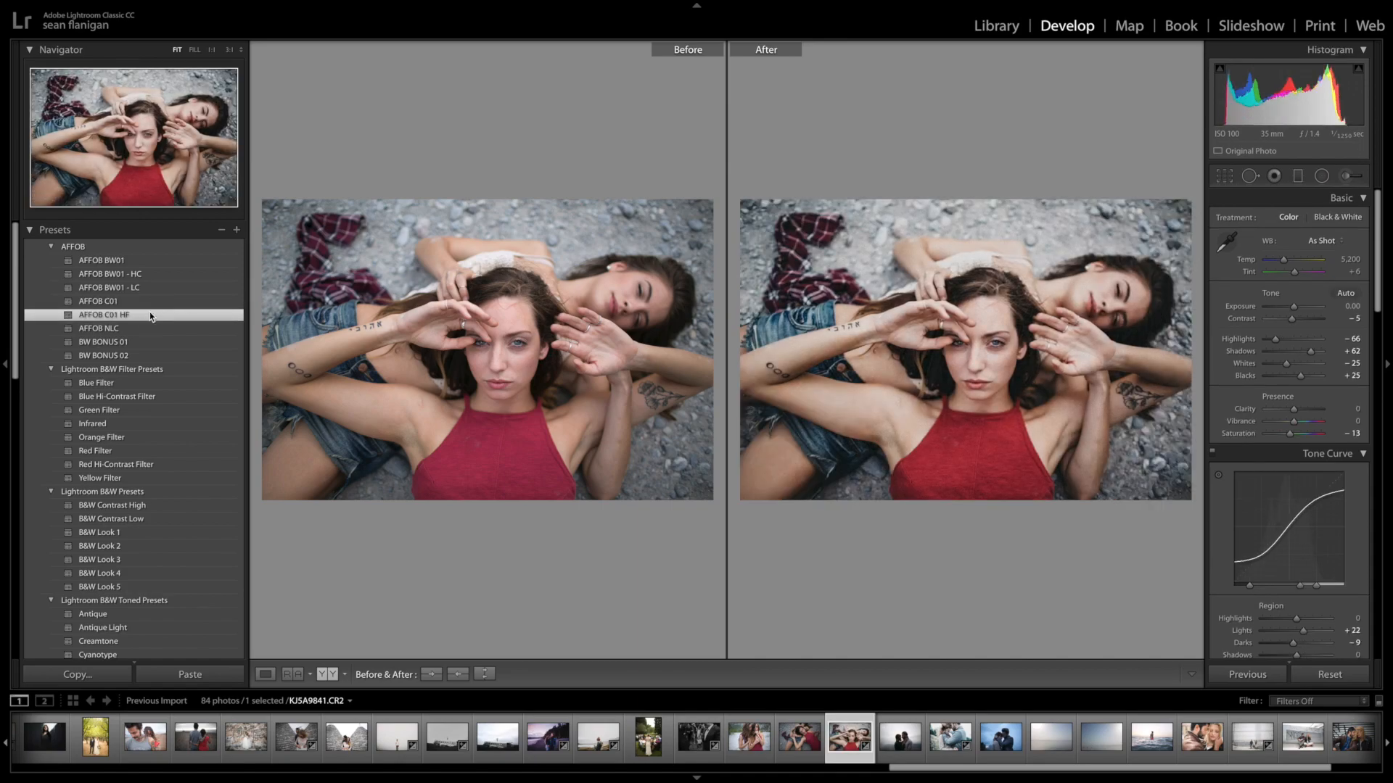
pyautogui.click(151, 332)
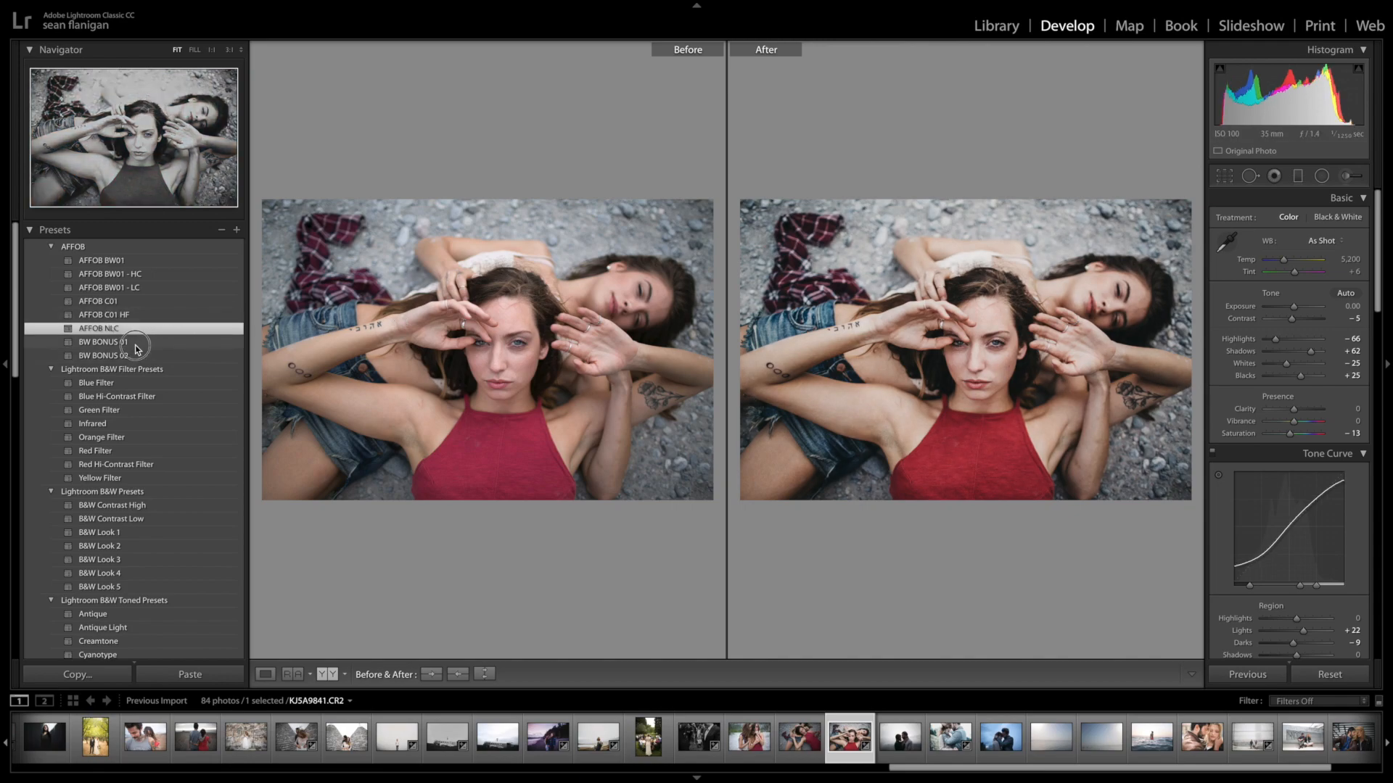
# Try BW BONUS 01 and BW BONUS 02 with Highlights −76, Whites −100, Blacks −11, Exposure +0.20 and Contrast +100, and reset the photo.
pyautogui.click(136, 344)
pyautogui.click(138, 356)
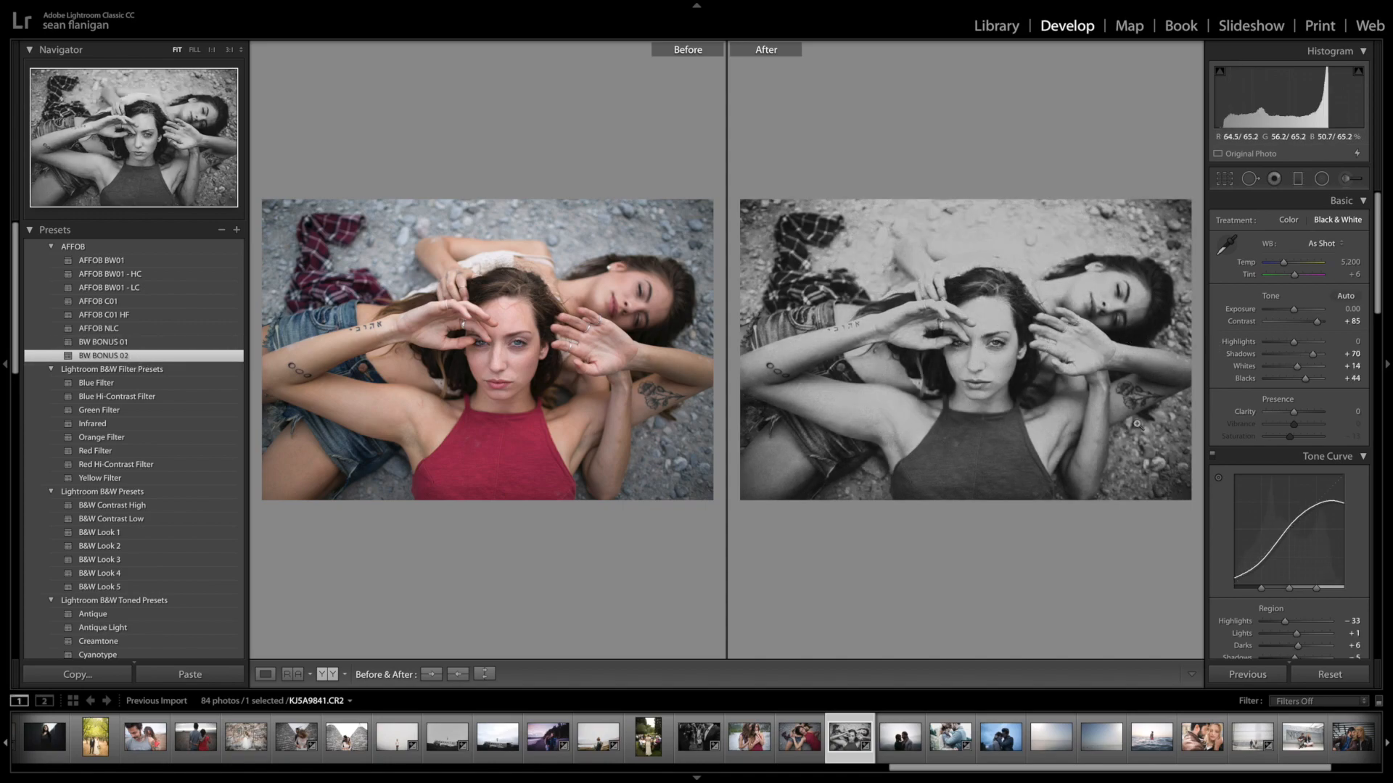
pyautogui.moveTo(1289, 341); pyautogui.dragTo(1290, 377)
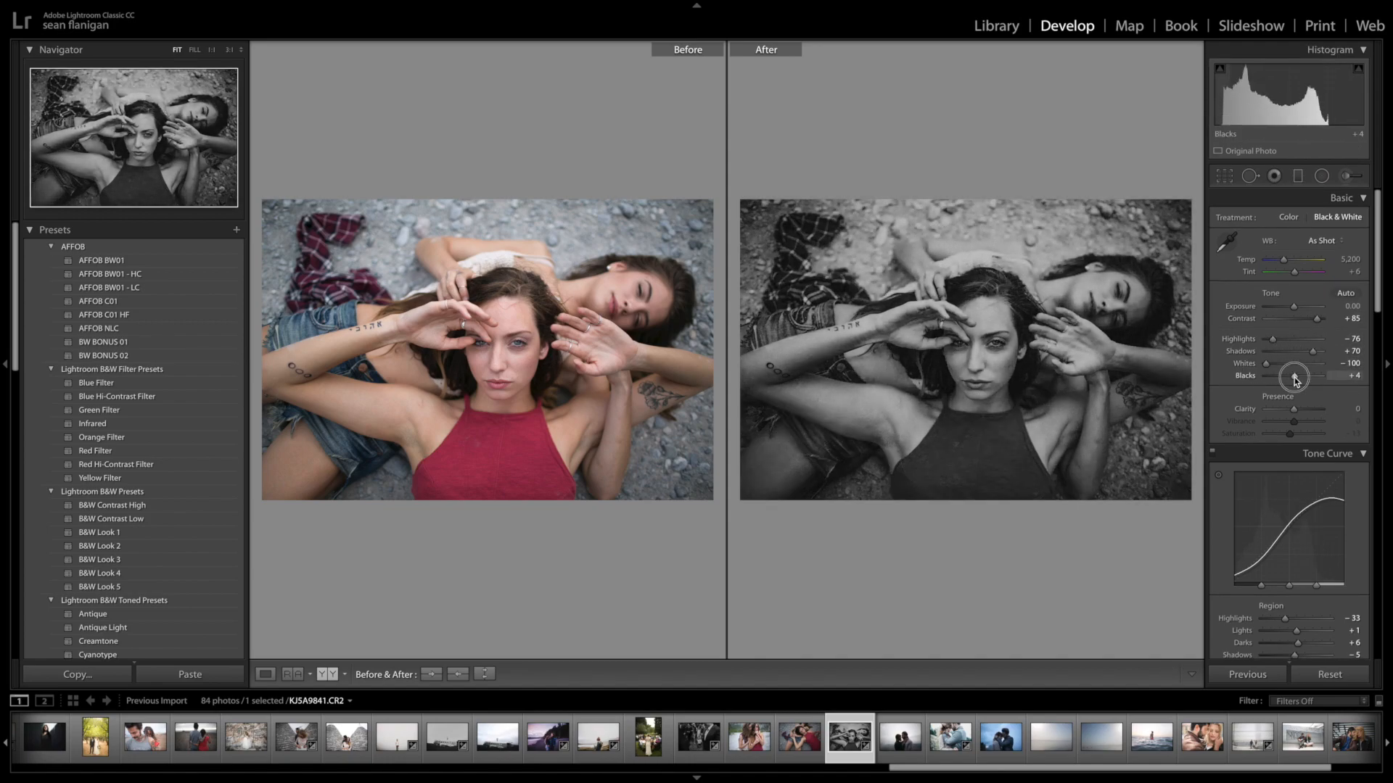
pyautogui.moveTo(1294, 308); pyautogui.dragTo(1339, 322)
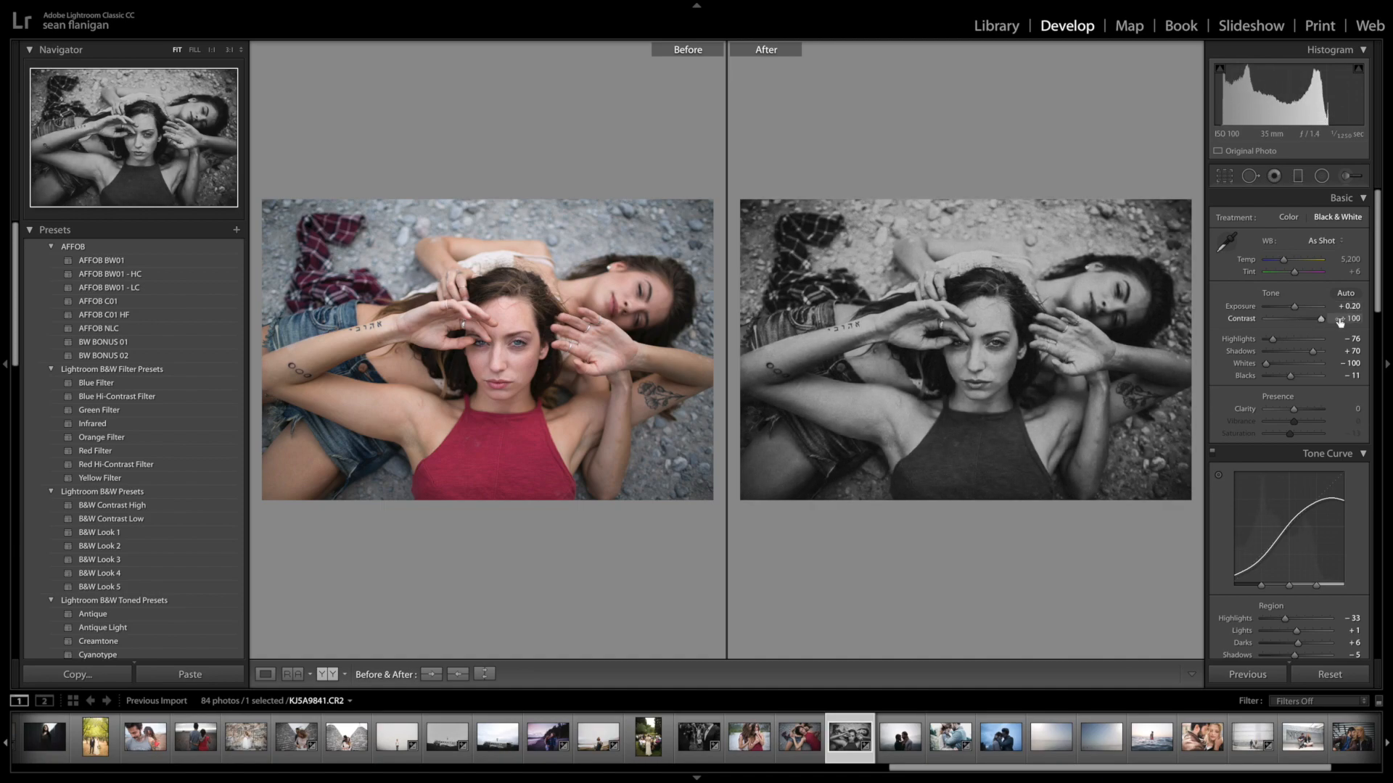
pyautogui.click(1329, 674)
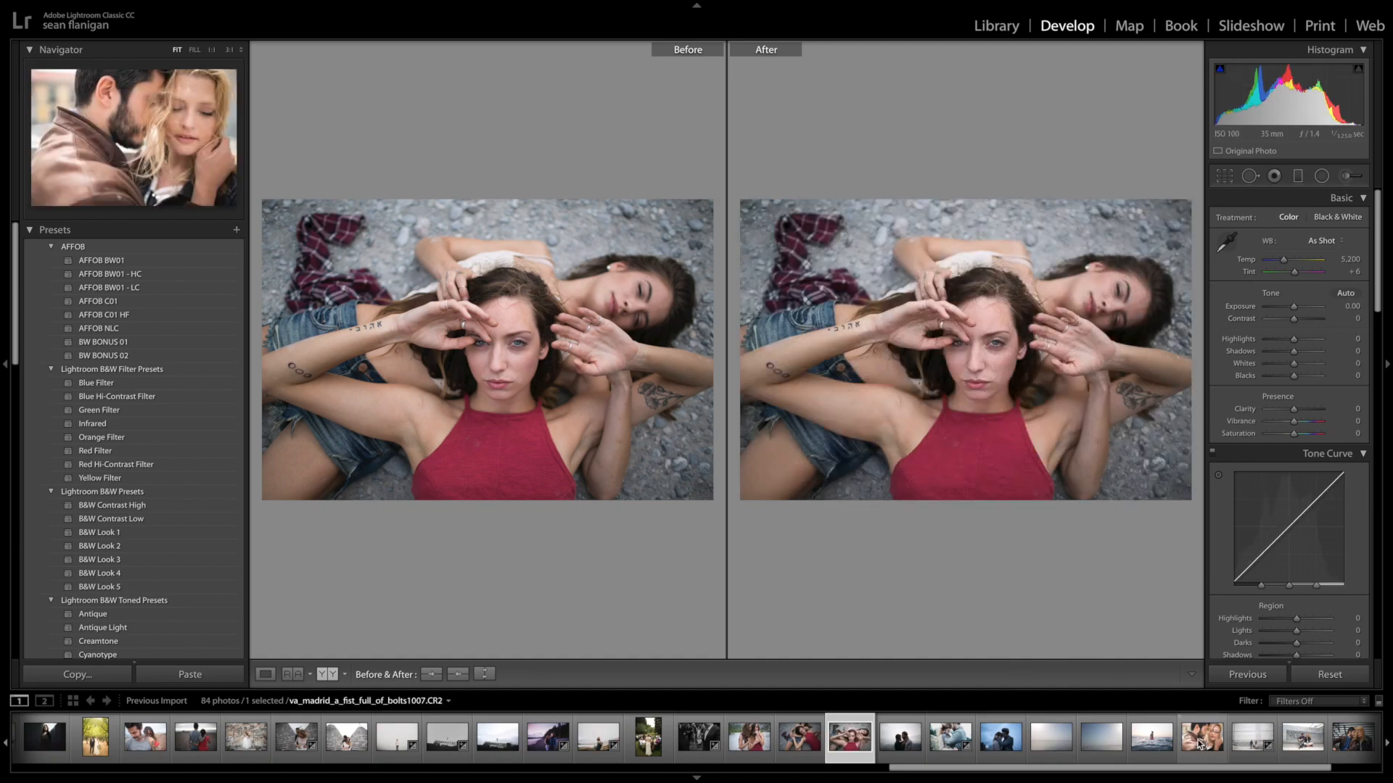
# Open the close-up of the couple with the brown leather jacket and apply AFFOB C01 HF after AFFOB BW01 and AFFOB C01.
pyautogui.click(1202, 736)
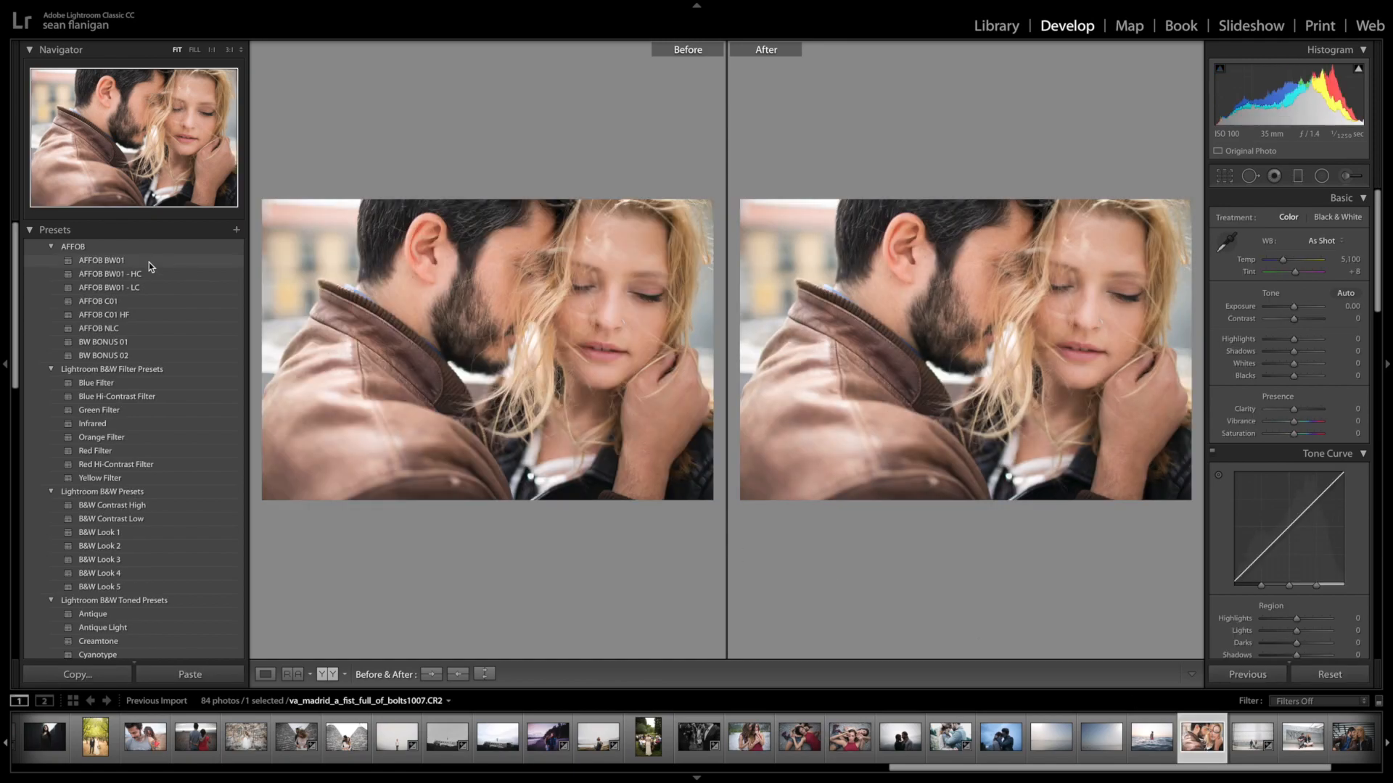
pyautogui.click(149, 262)
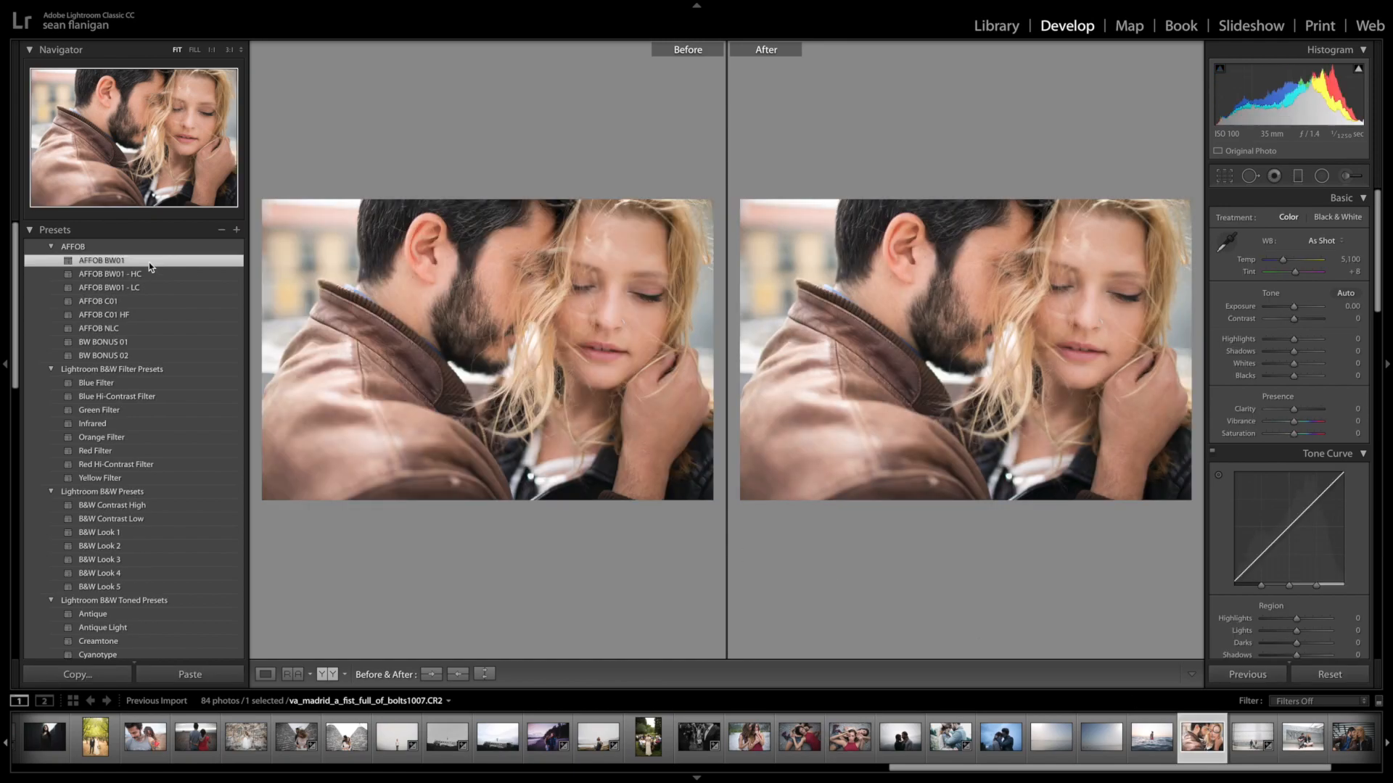
pyautogui.click(147, 302)
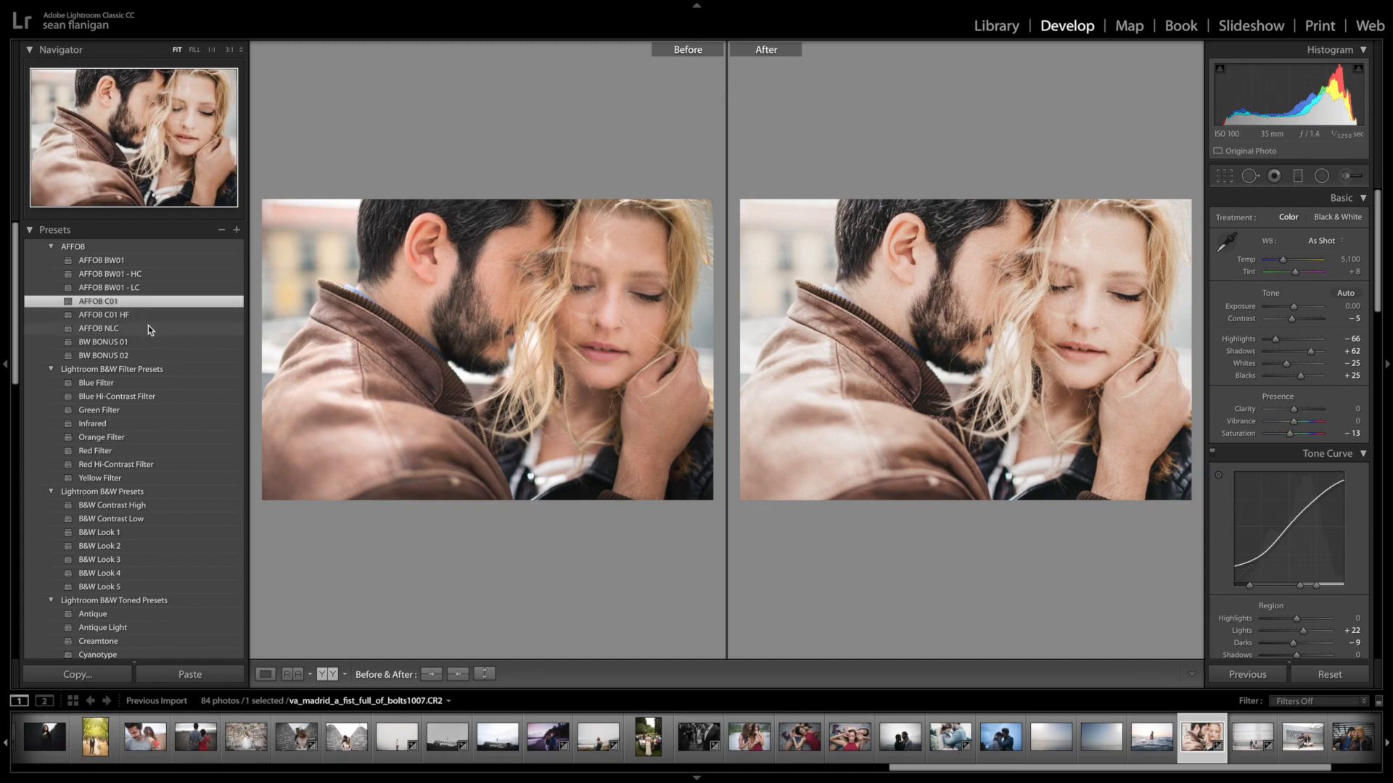
pyautogui.click(151, 316)
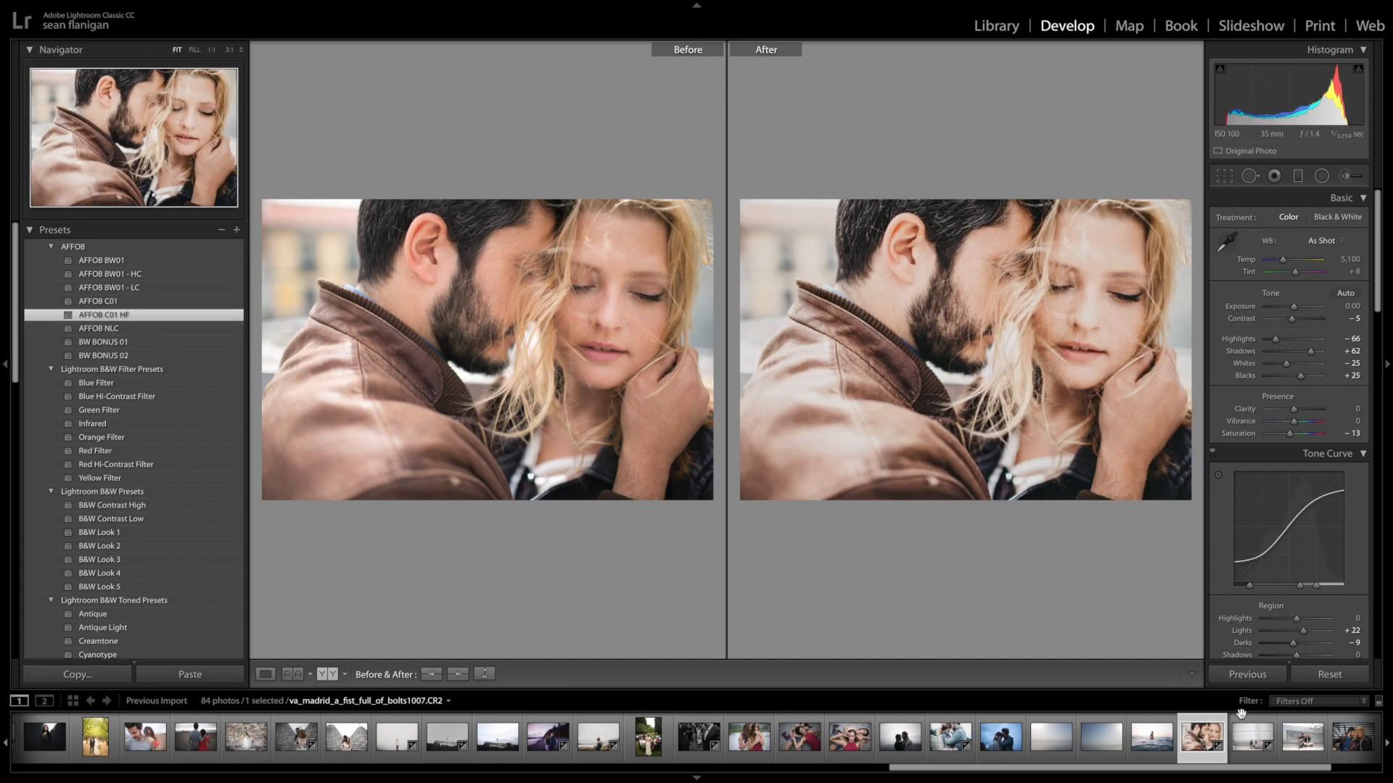
# Open the photo of the couple by the white wall and apply BW BONUS 02 after trying AFFOB C01, C01 HF, NLC and BW BONUS 01.
pyautogui.click(1255, 739)
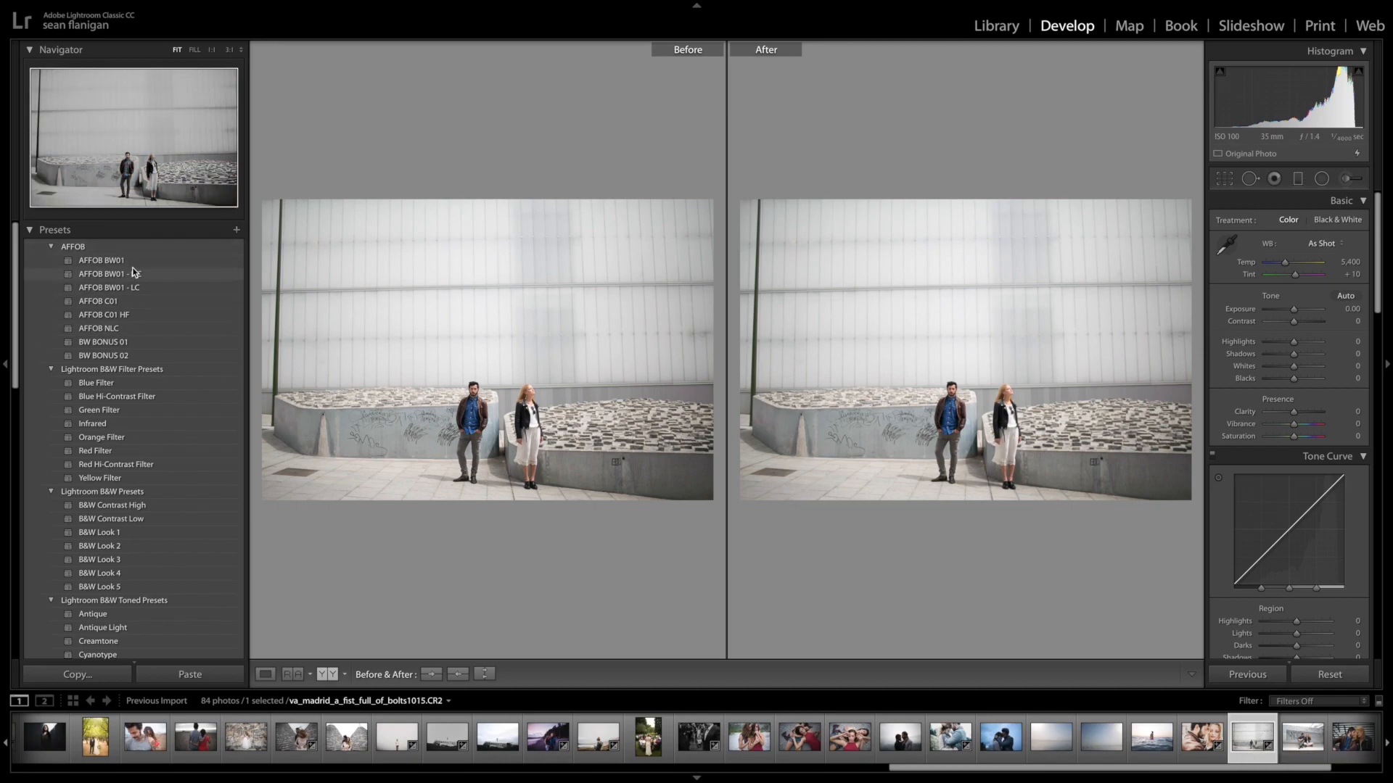
pyautogui.click(133, 302)
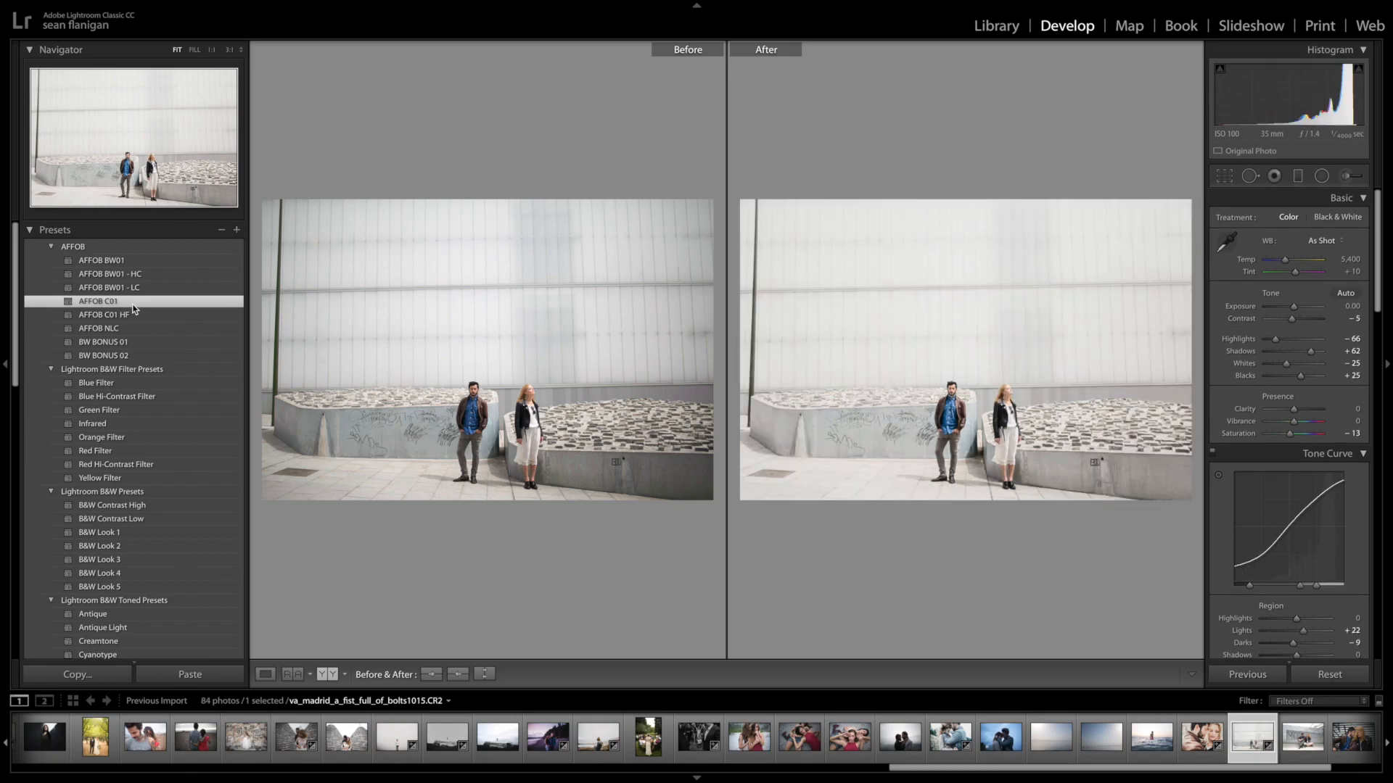
pyautogui.click(134, 314)
pyautogui.click(131, 330)
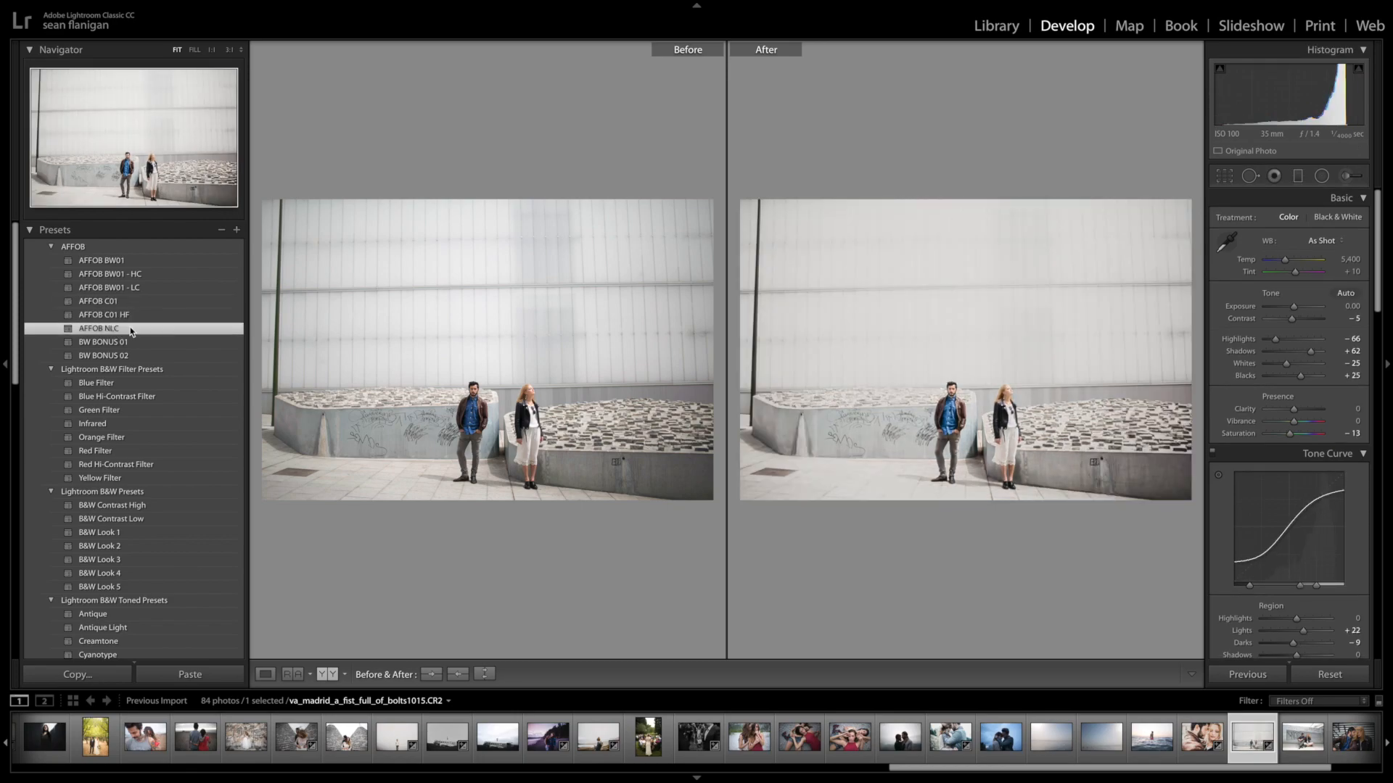
pyautogui.click(129, 344)
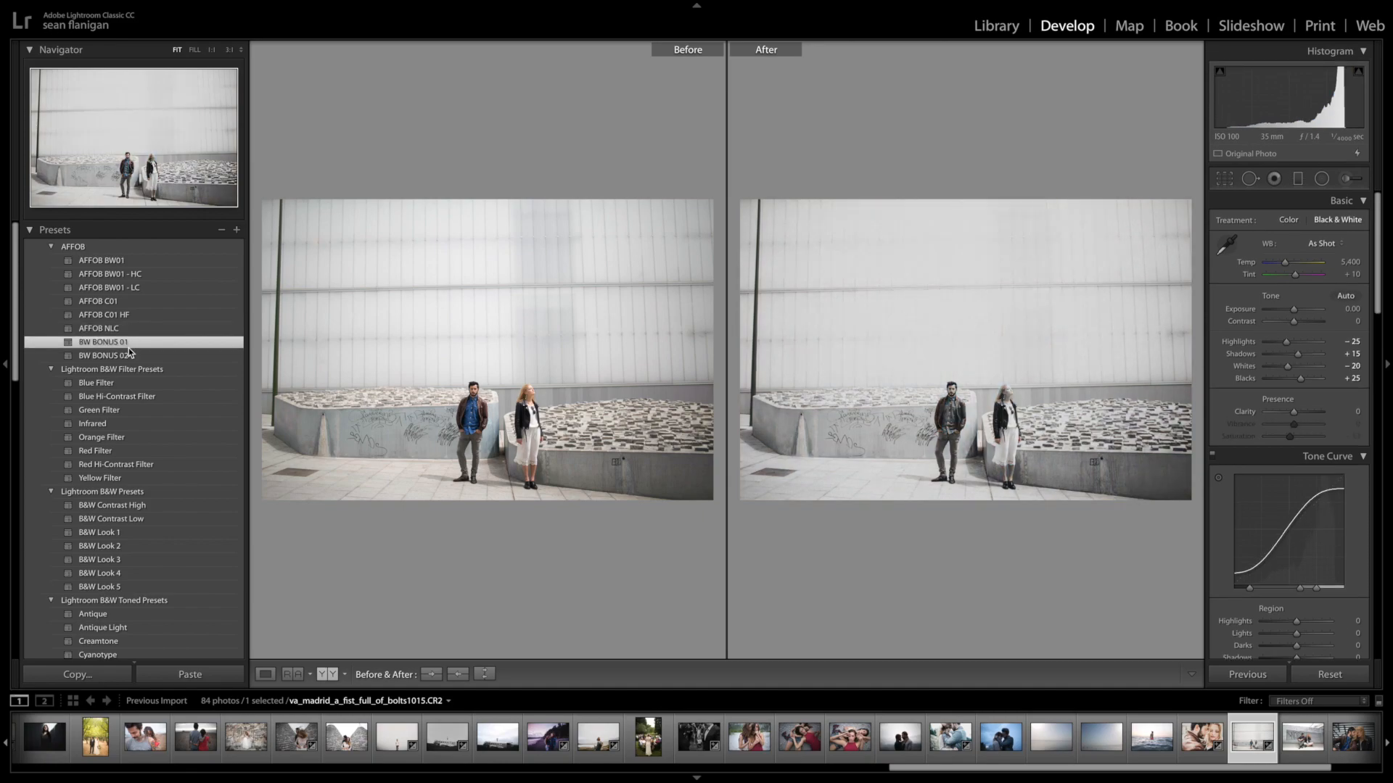
pyautogui.click(130, 355)
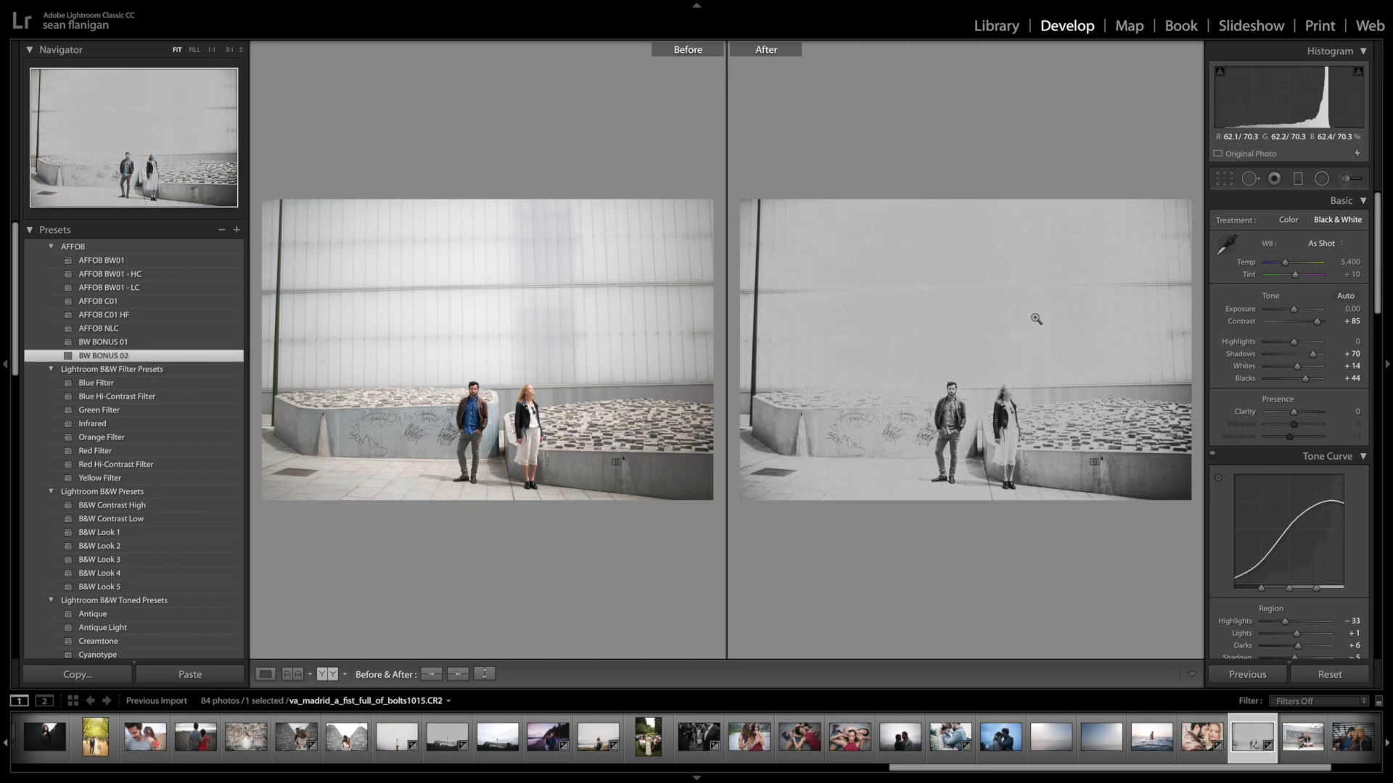
# Set the white wall photo's Highlights to −83, Whites to −88, Contrast to +100 and Blacks to +11.
pyautogui.moveTo(1293, 341); pyautogui.dragTo(1269, 368)
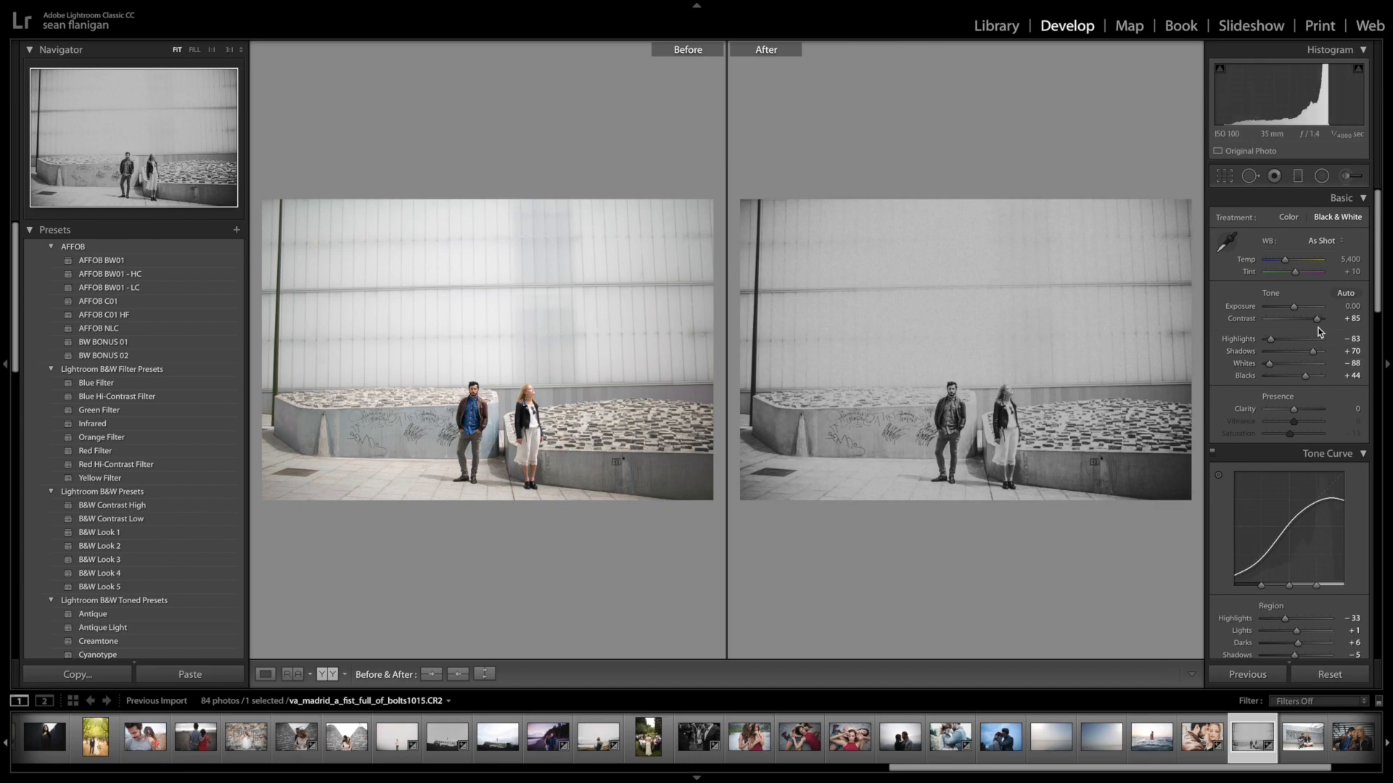
pyautogui.moveTo(1318, 320); pyautogui.dragTo(1326, 319)
pyautogui.click(1296, 377)
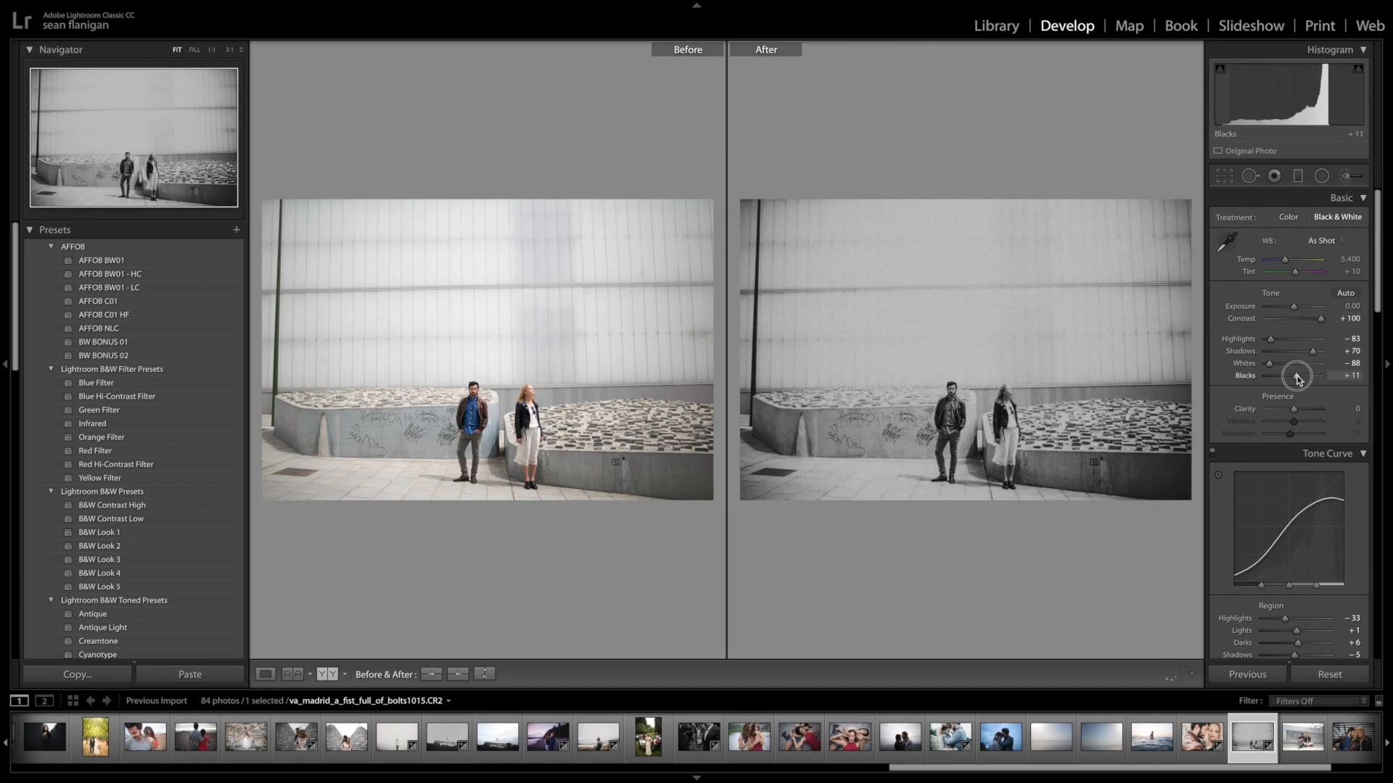